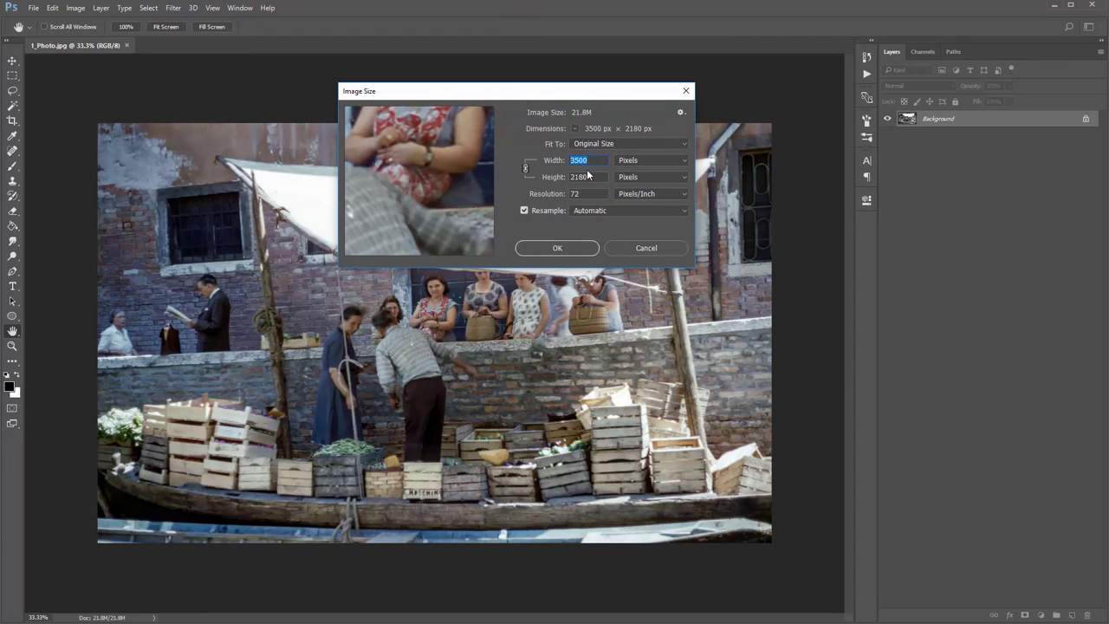
# Check the photo's width, height and resolution in the image size settings
pyautogui.press('Tab')
pyautogui.doubleClick(591, 162)
pyautogui.moveTo(520, 92)
pyautogui.mouseDown()
pyautogui.moveTo(589, 84)
pyautogui.moveTo(526, 80)
pyautogui.mouseUp()
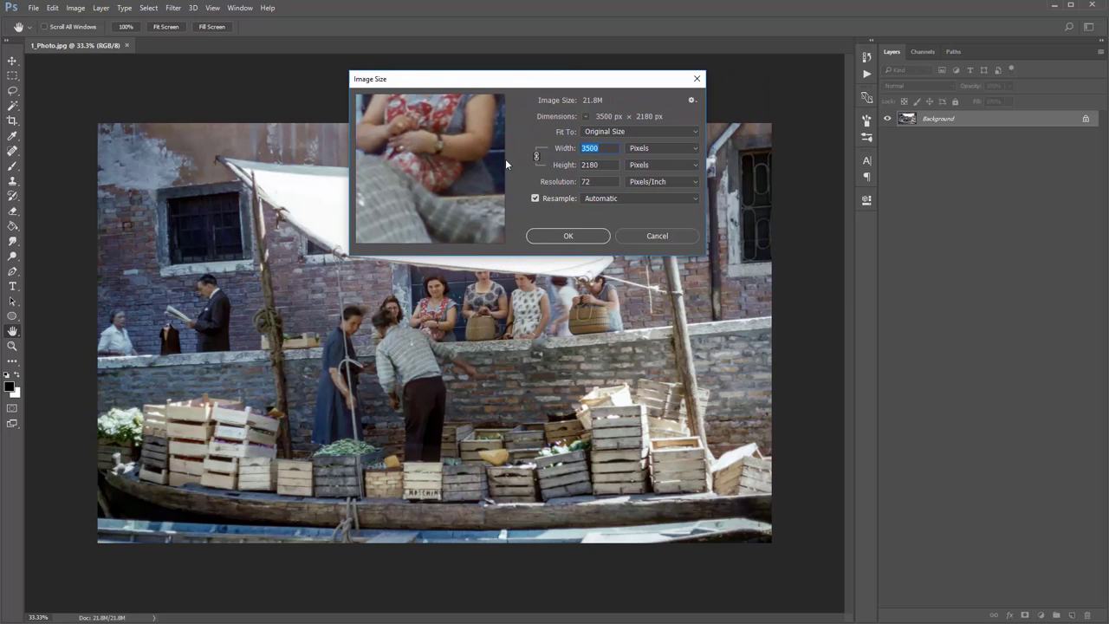
pyautogui.click(567, 236)
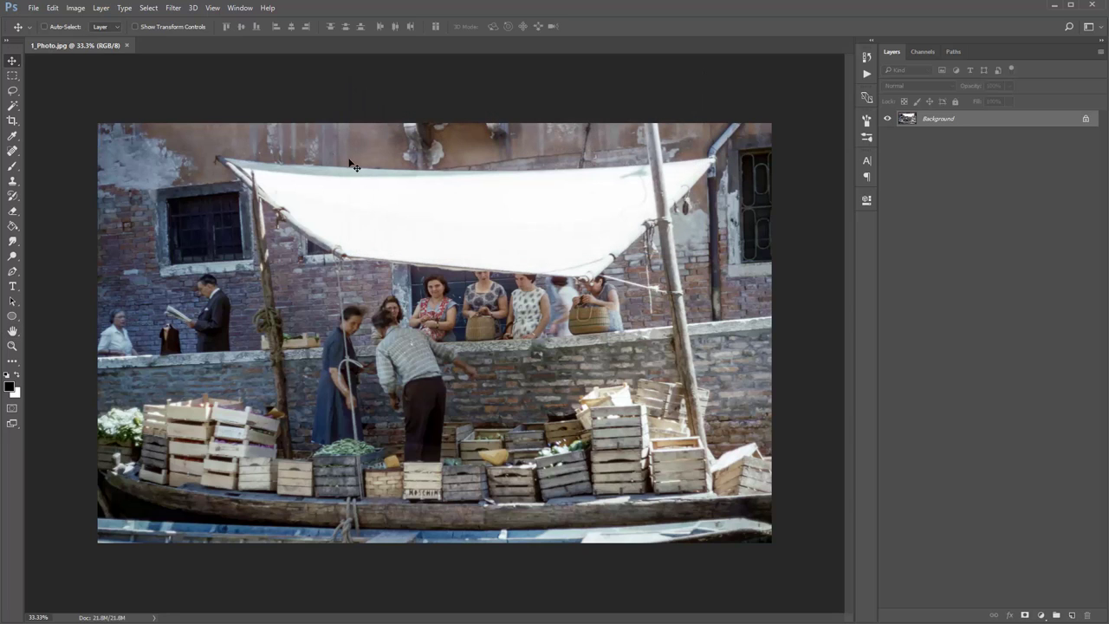
# Load the Palette Knife_Brushes file into the Brush tool's presets and check the end of the brush list
pyautogui.press('b')
pyautogui.rightClick(11, 165)
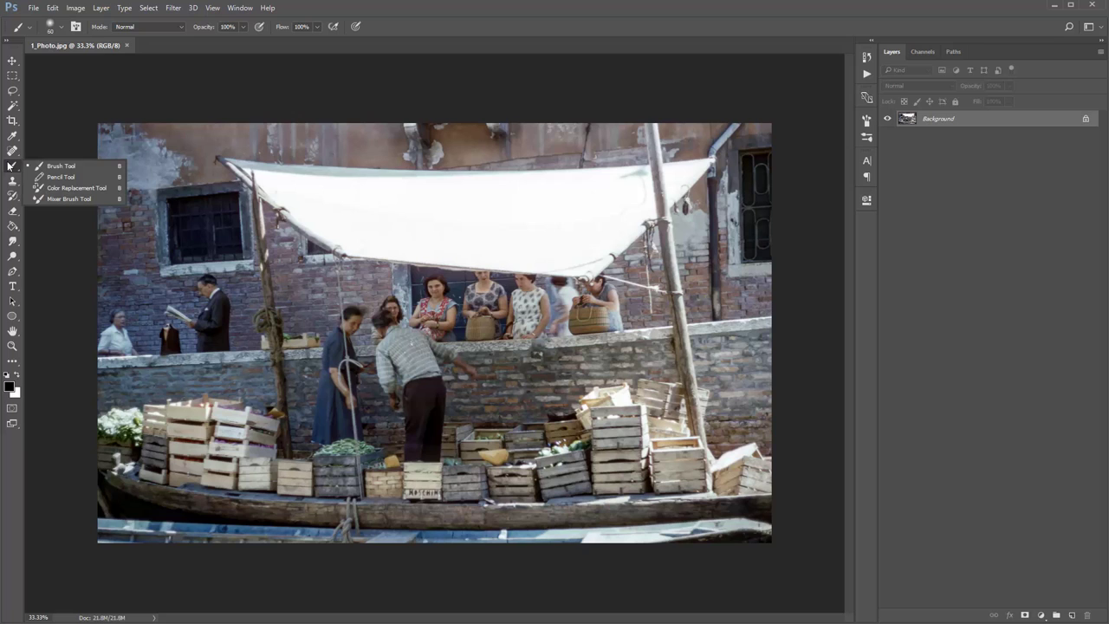
pyautogui.click(78, 166)
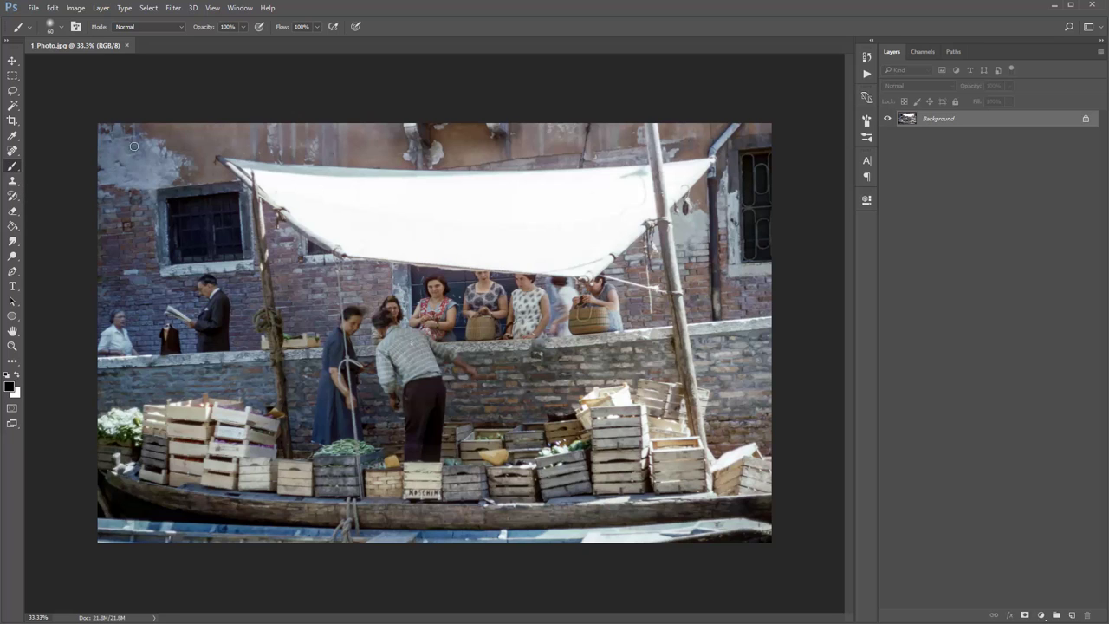
pyautogui.rightClick(168, 141)
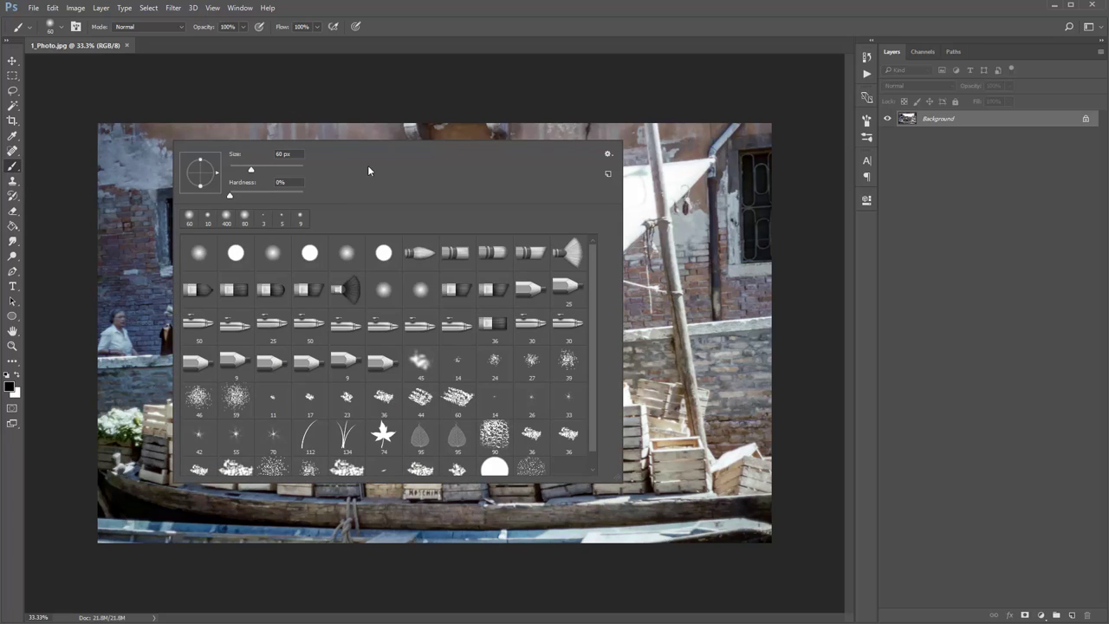
pyautogui.click(608, 156)
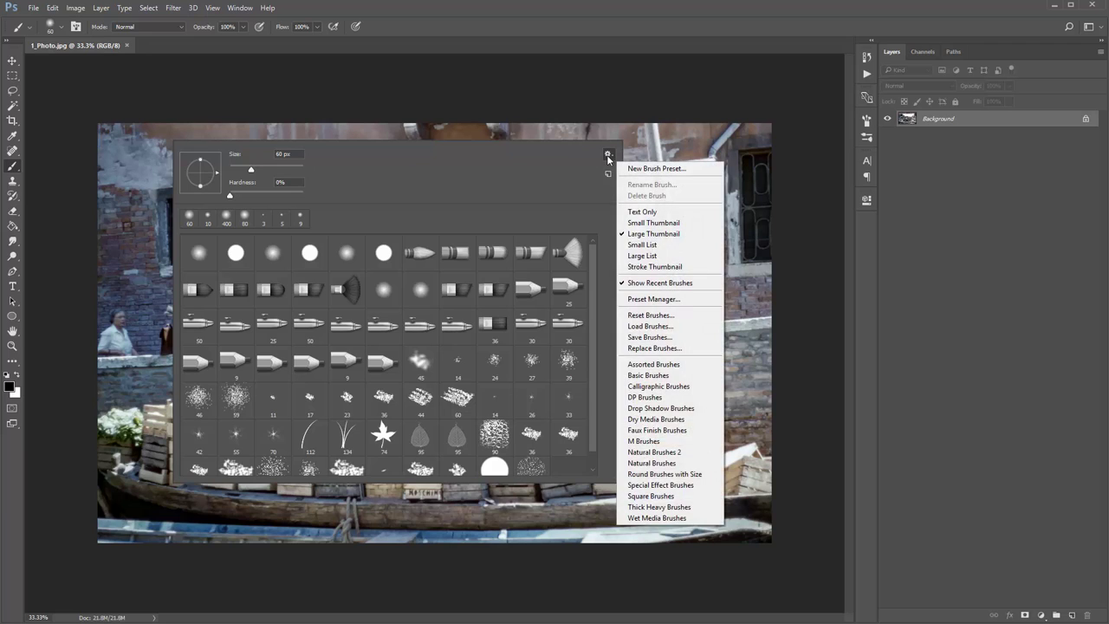
pyautogui.click(697, 327)
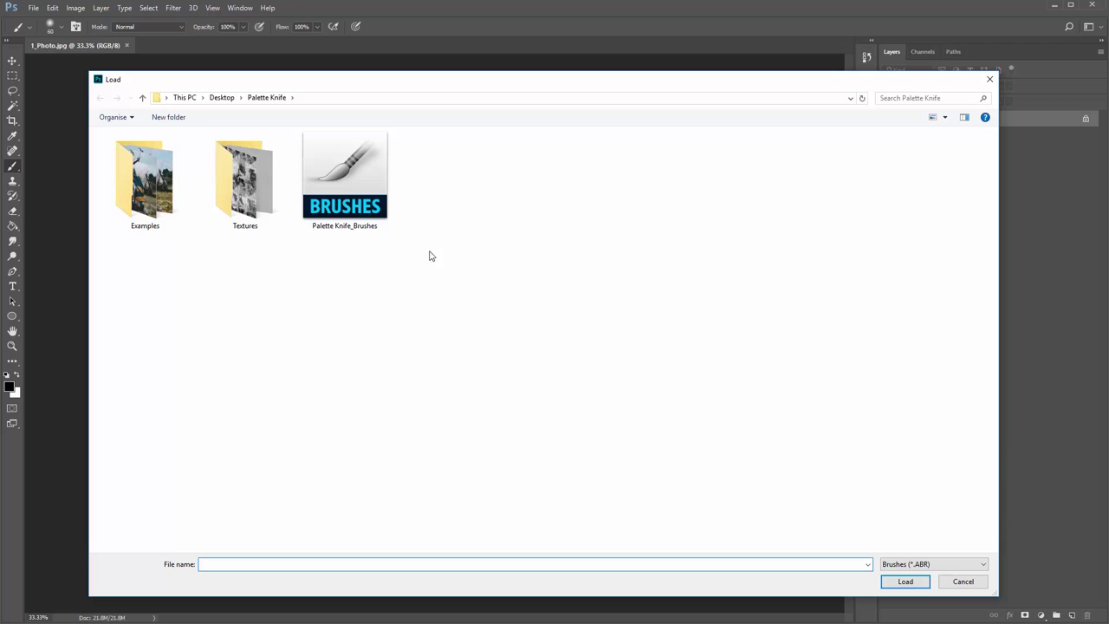
pyautogui.doubleClick(353, 186)
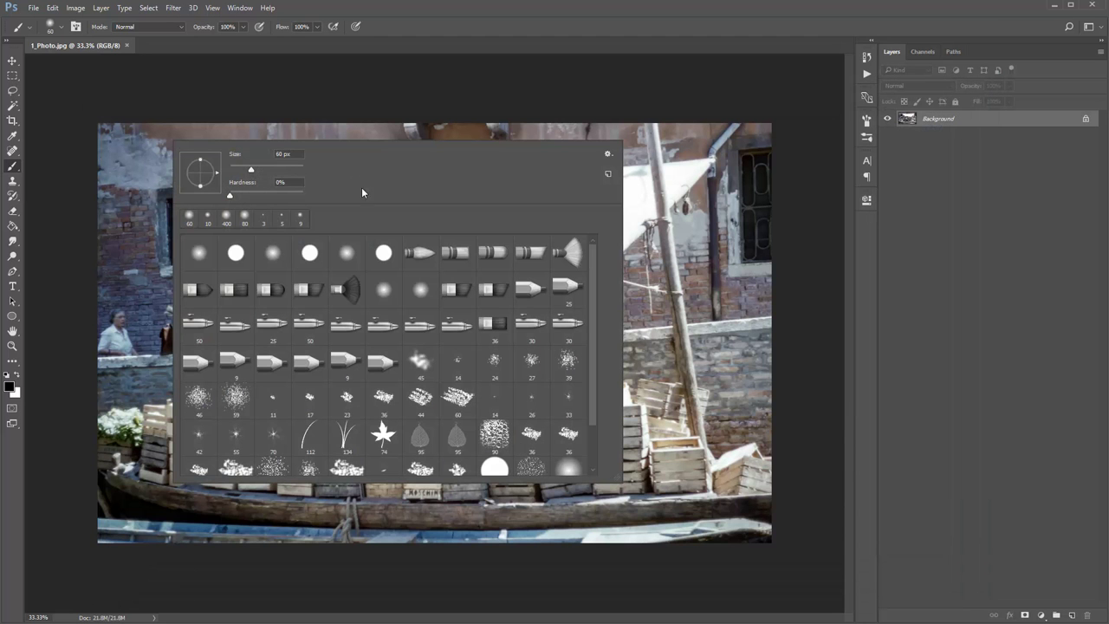
pyautogui.scroll(-2, 407, 318)
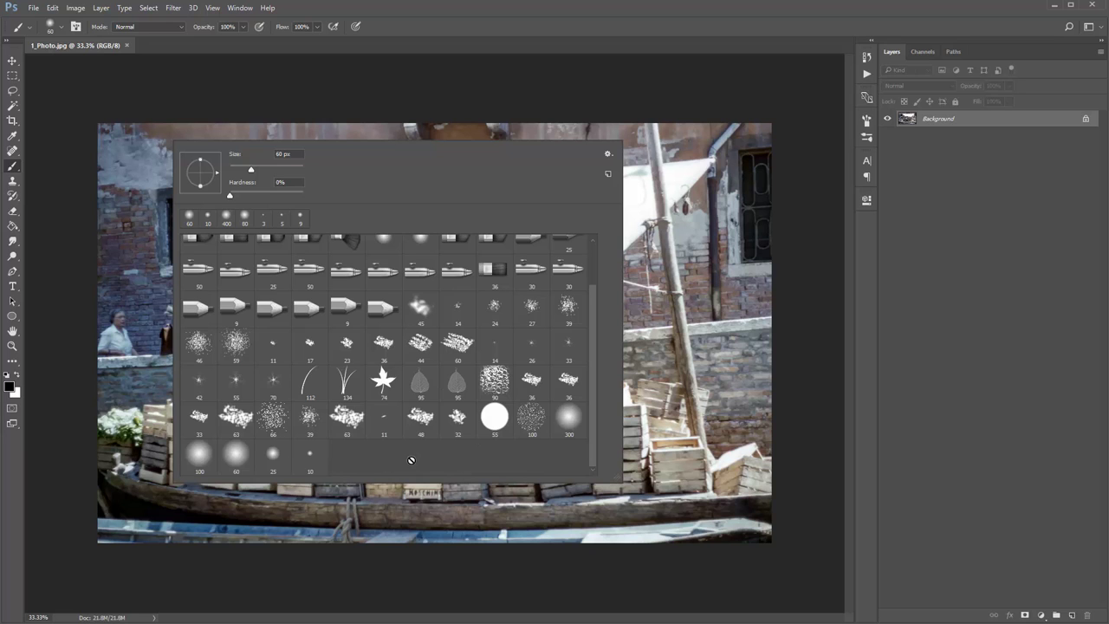
pyautogui.scroll(2, 379, 429)
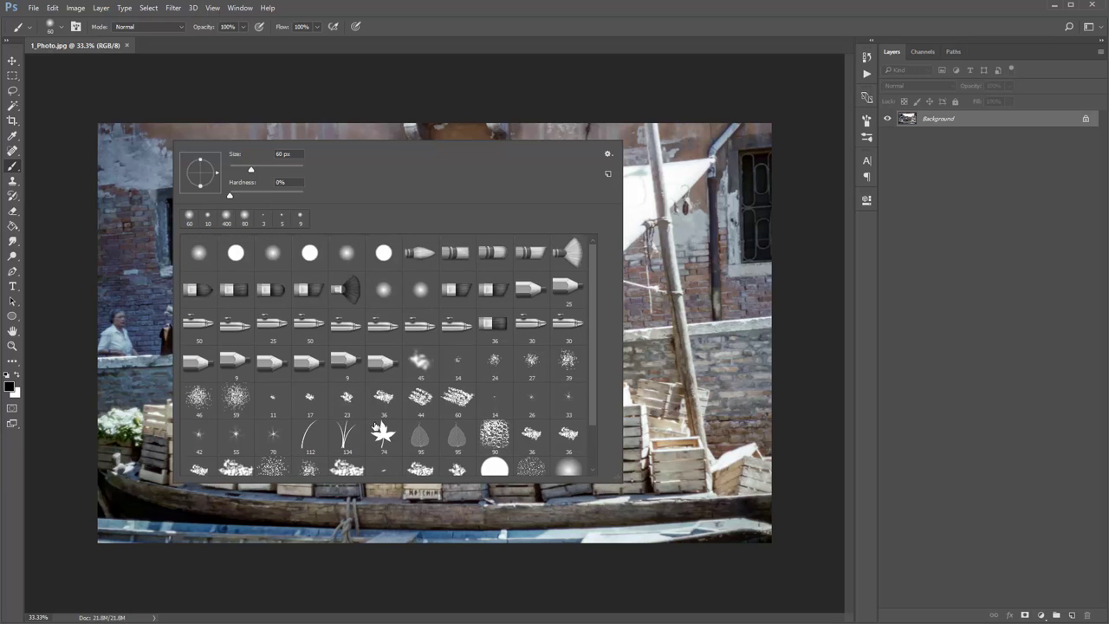
pyautogui.click(305, 119)
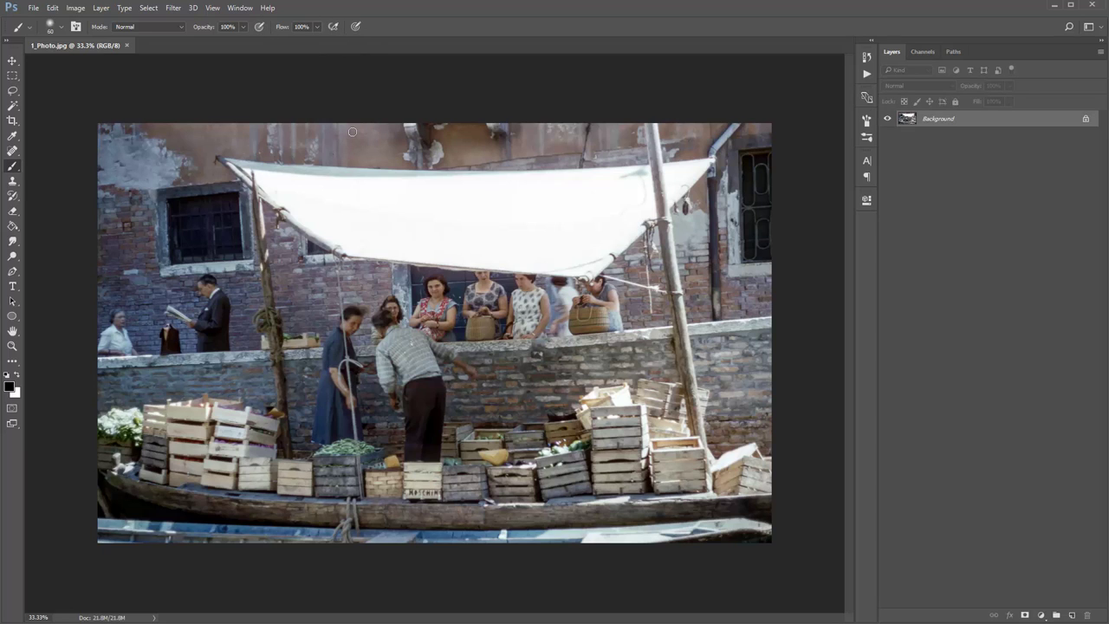
# Review the Art History Brush's style, area and tolerance options, keeping the Tight Medium style, and return to the Move tool
pyautogui.press('y')
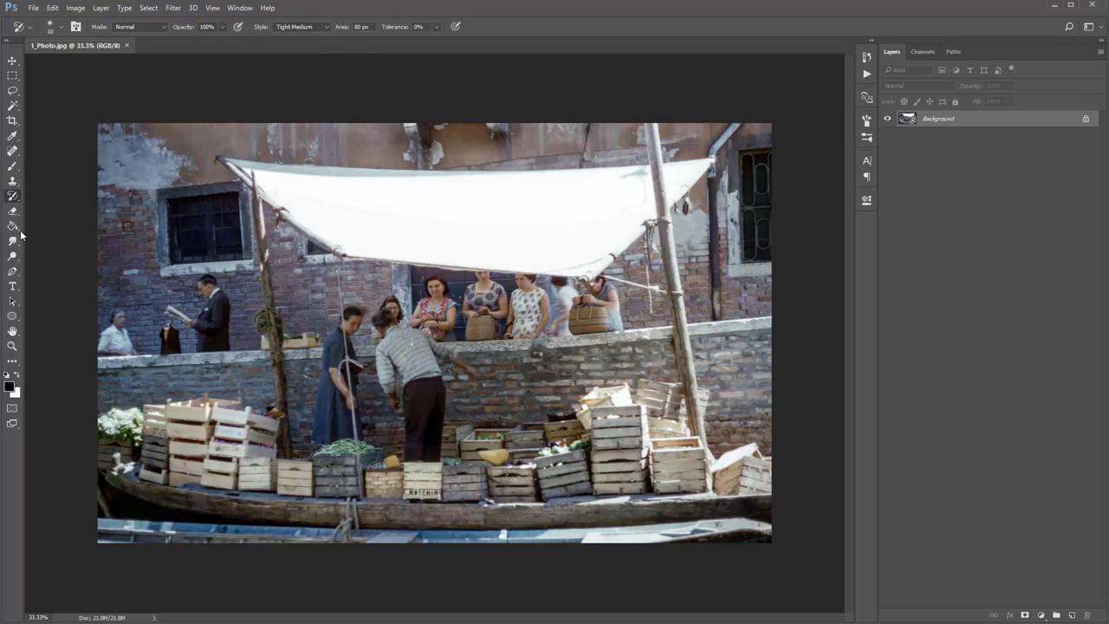
pyautogui.rightClick(12, 196)
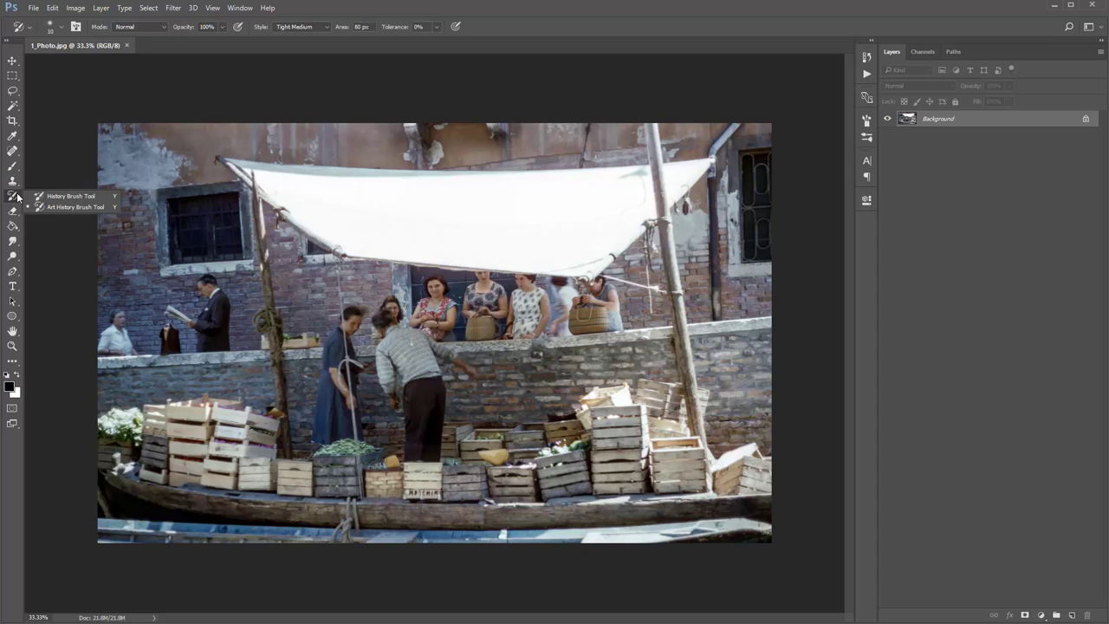
pyautogui.click(85, 209)
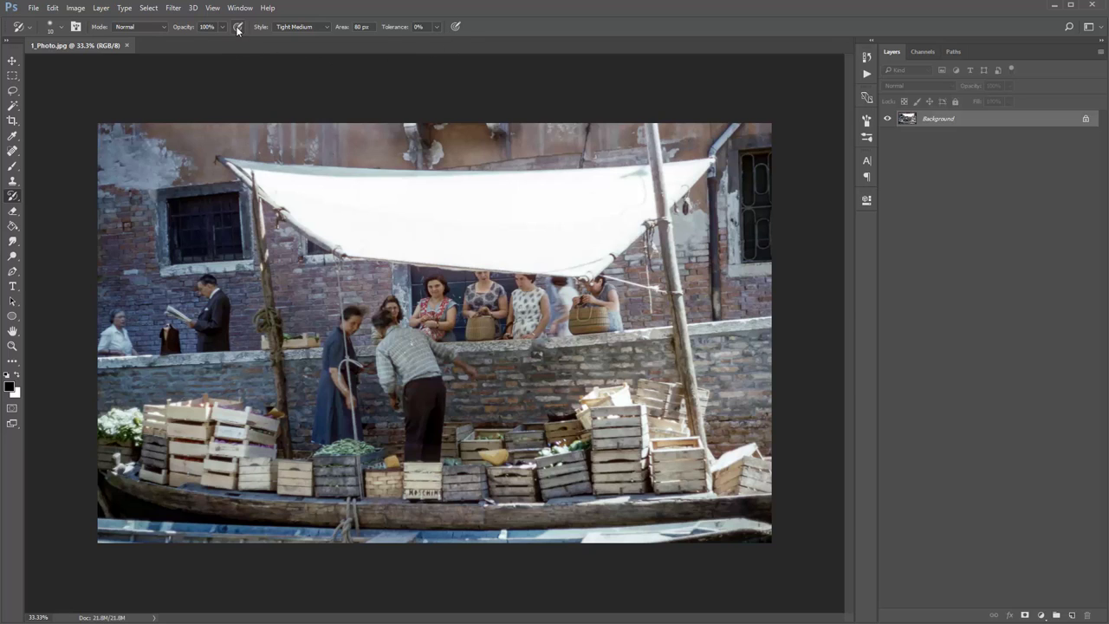
pyautogui.click(287, 33)
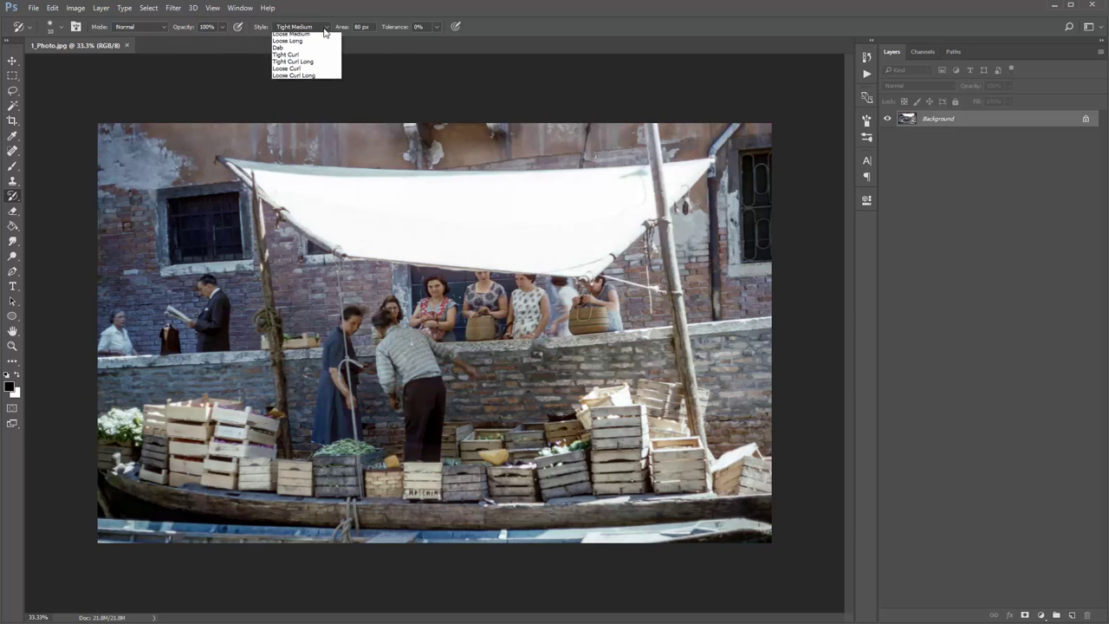
pyautogui.click(303, 46)
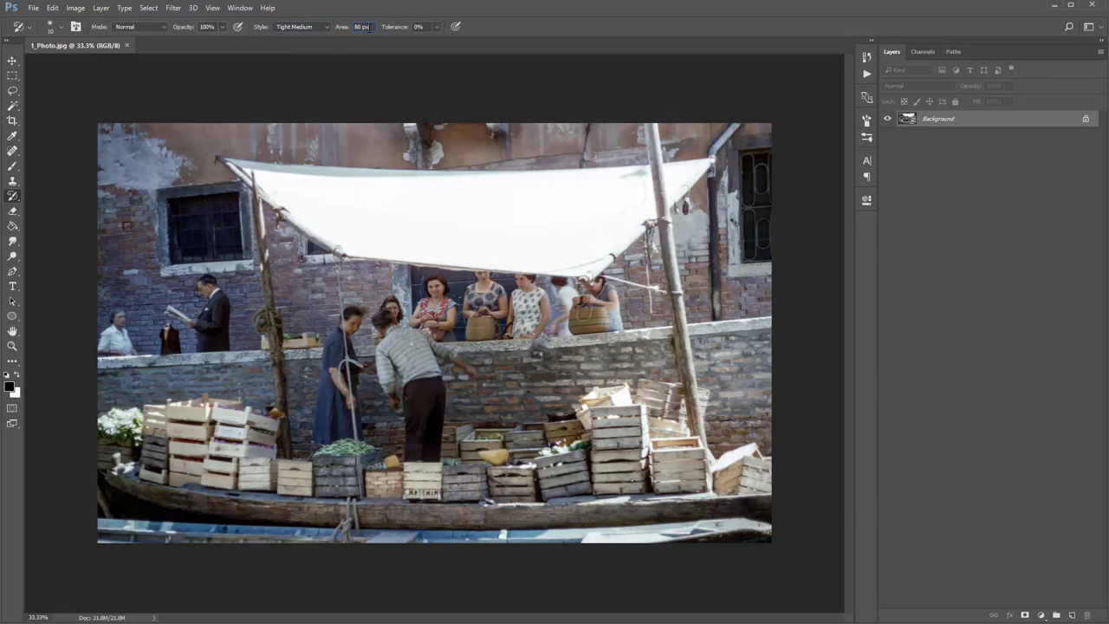
pyautogui.click(418, 29)
pyautogui.click(12, 60)
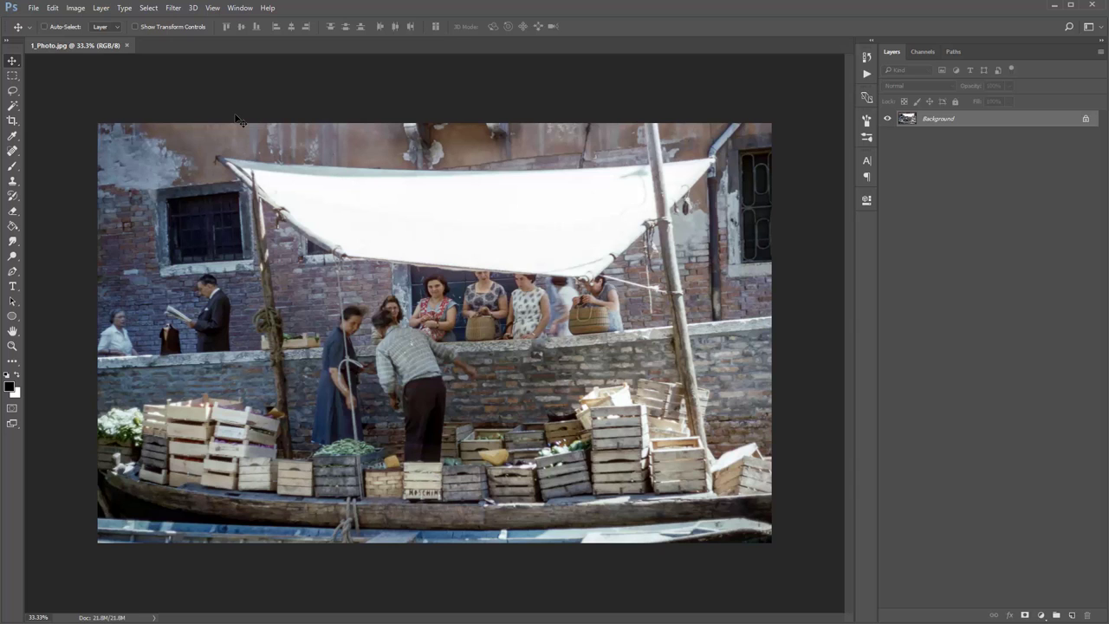
# Show the available actions and load the Palette Knife actions file from the Palette Knife folder
pyautogui.click(242, 9)
pyautogui.click(276, 86)
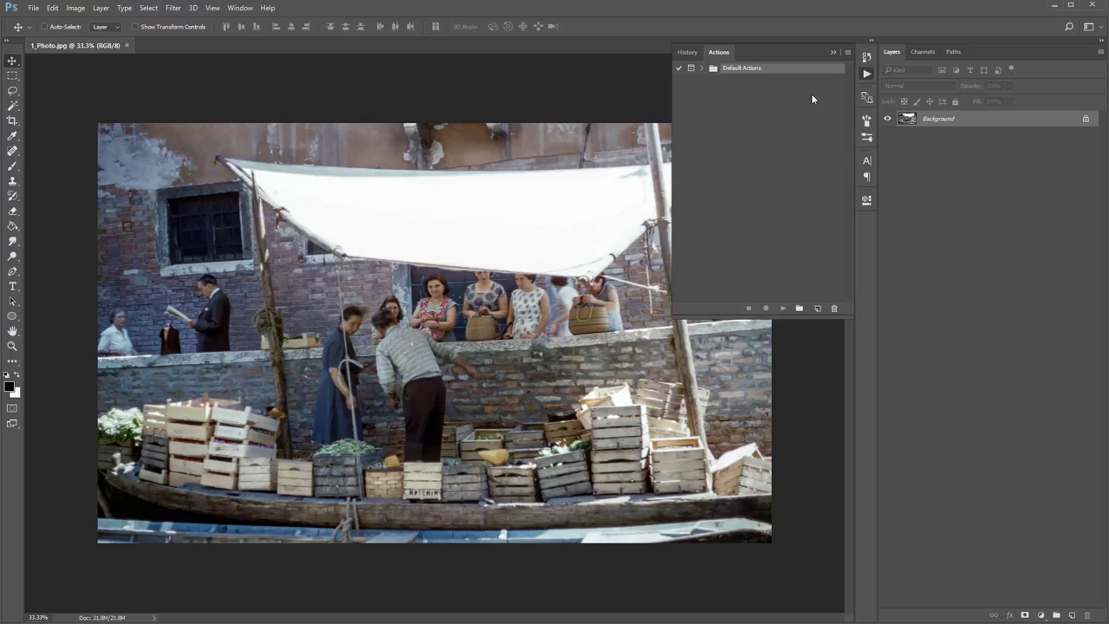
pyautogui.click(833, 52)
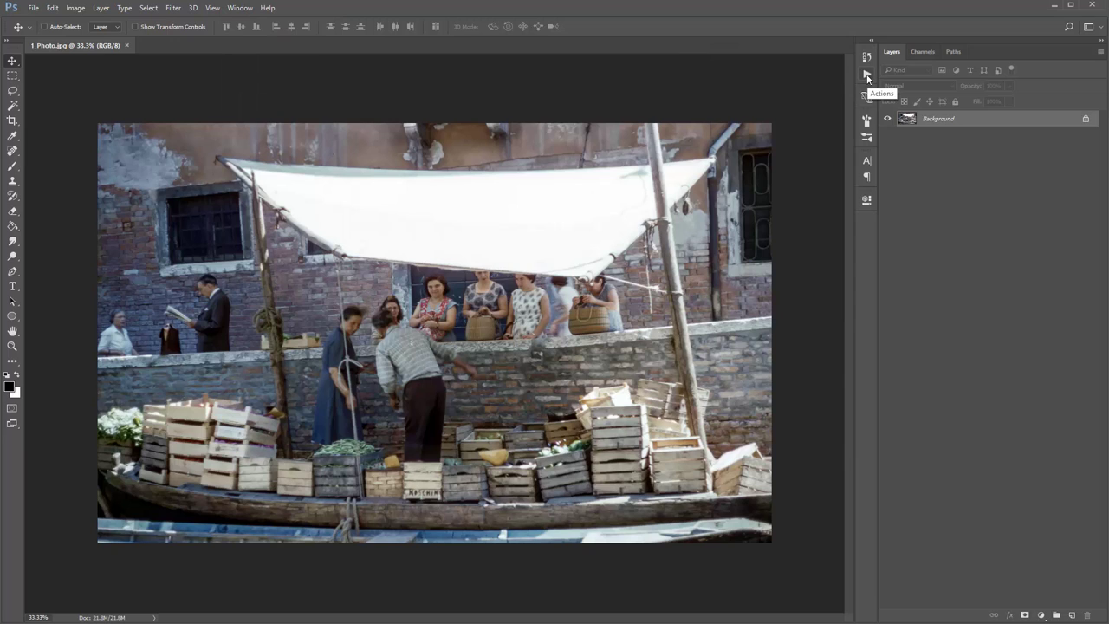
pyautogui.click(866, 76)
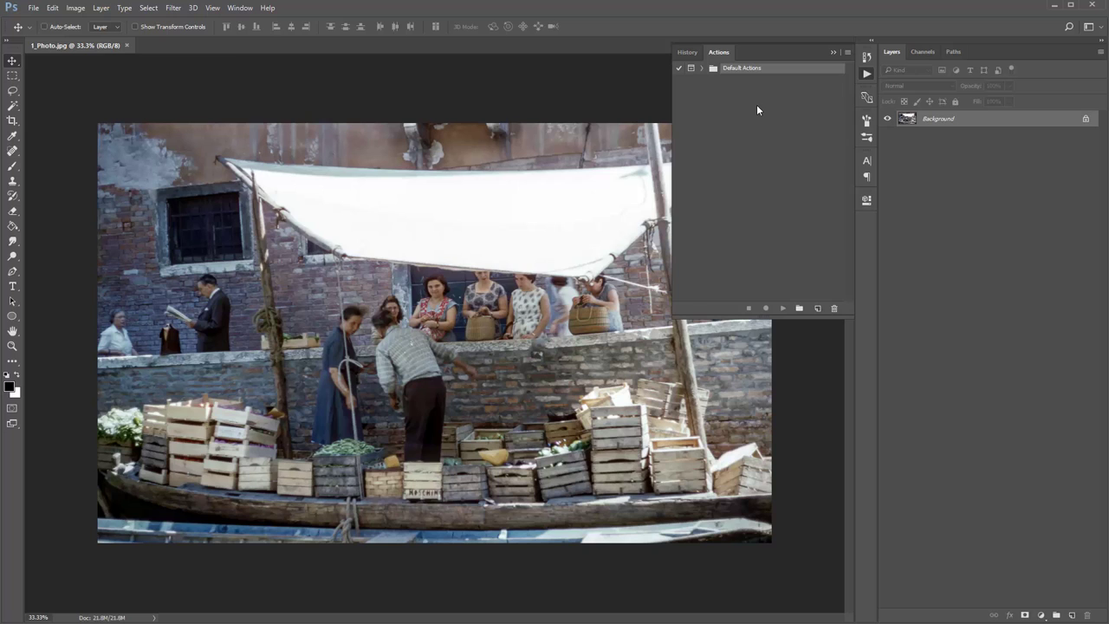
pyautogui.click(848, 53)
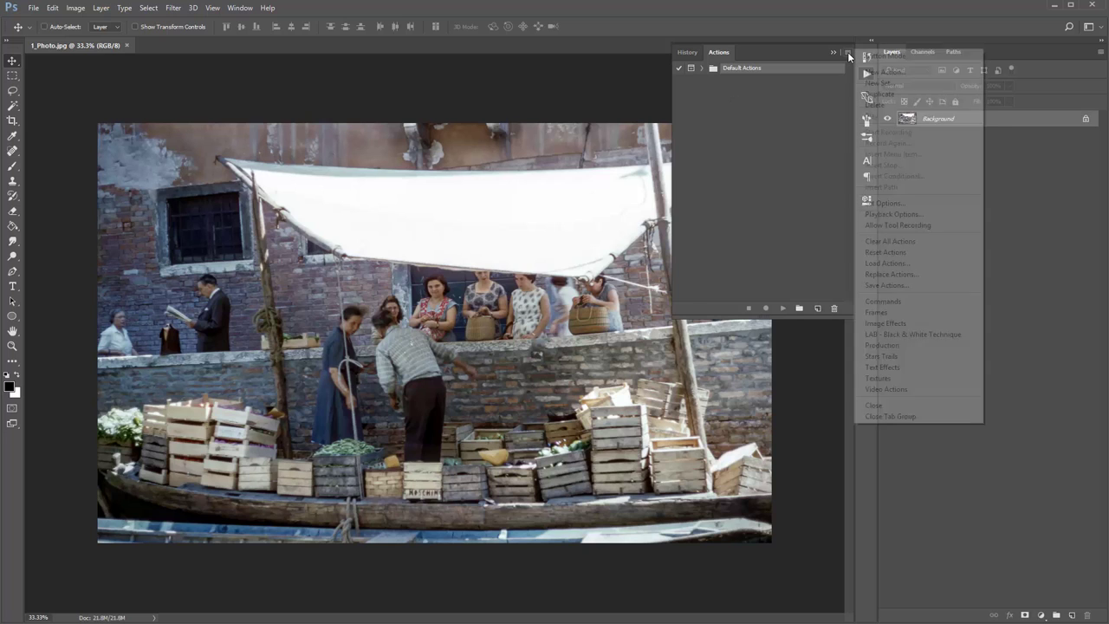
pyautogui.click(929, 264)
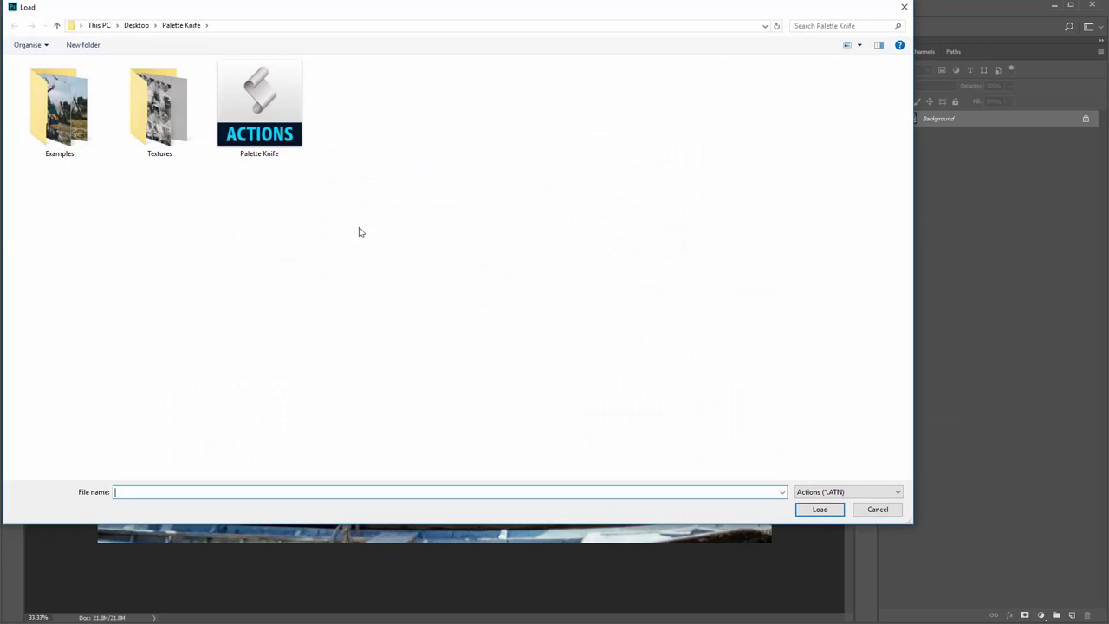
pyautogui.doubleClick(265, 128)
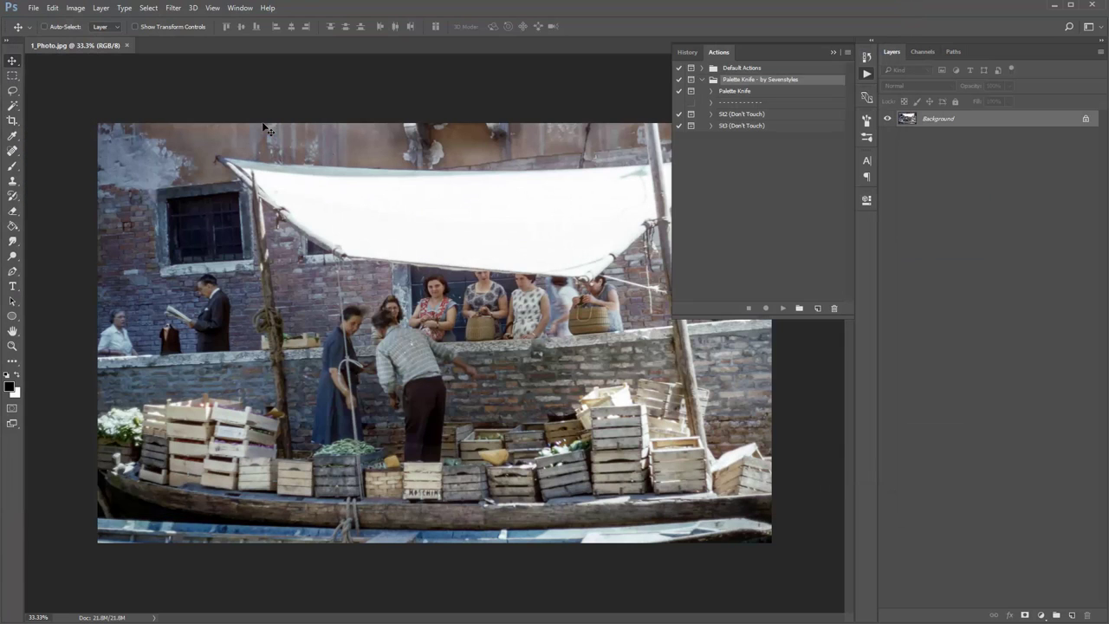
# Examine the contents of the Palette Knife action set, including the main Palette Knife action and the St2 and St3 helper actions
pyautogui.click(704, 79)
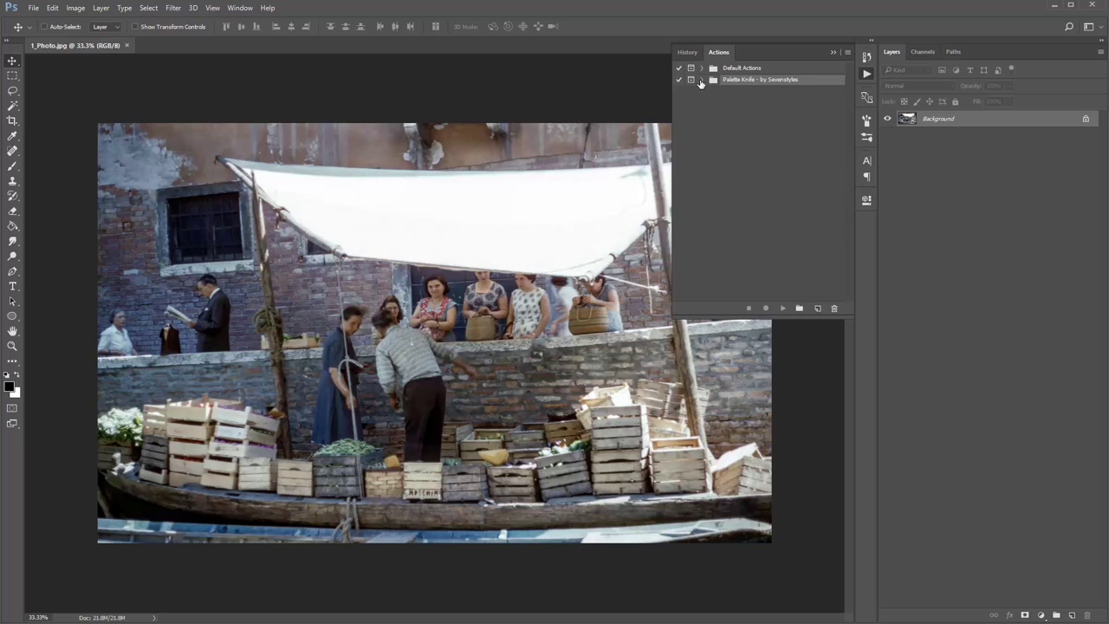
pyautogui.click(701, 81)
pyautogui.click(753, 91)
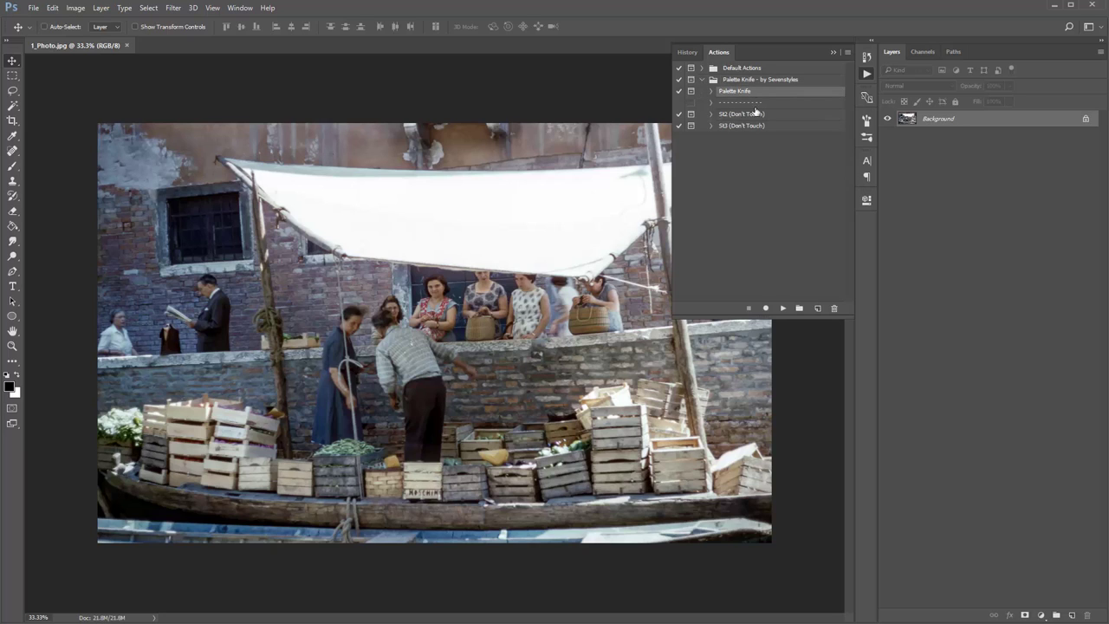
pyautogui.keyDown('shift'); pyautogui.click(755, 126); pyautogui.keyUp('shift')
pyautogui.click(752, 93)
pyautogui.click(741, 103)
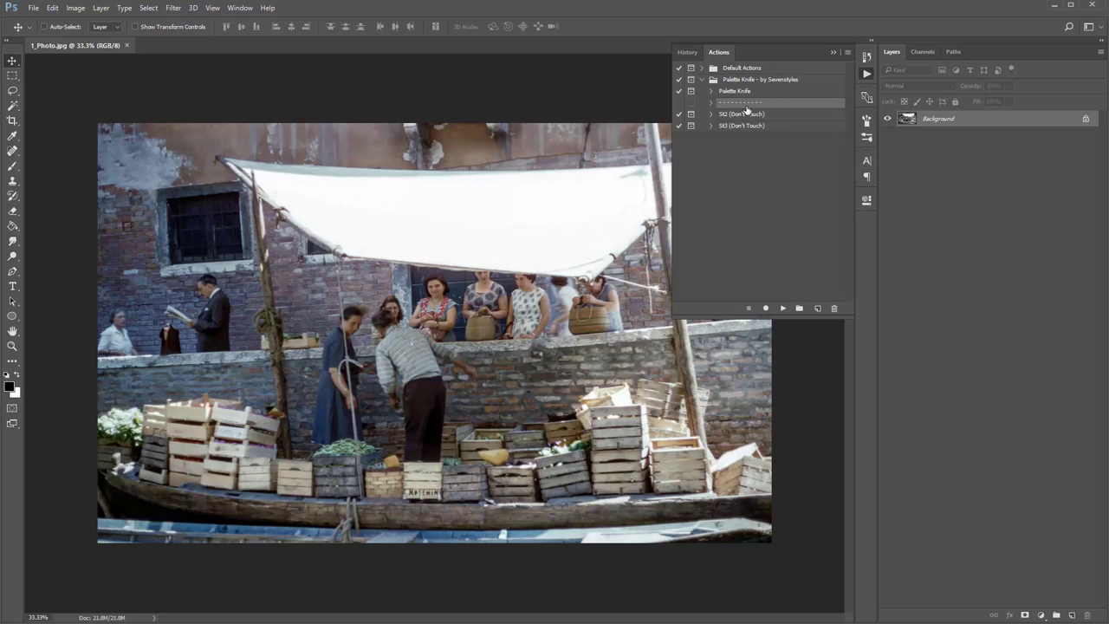
pyautogui.click(761, 116)
pyautogui.keyDown('shift'); pyautogui.click(763, 125); pyautogui.keyUp('shift')
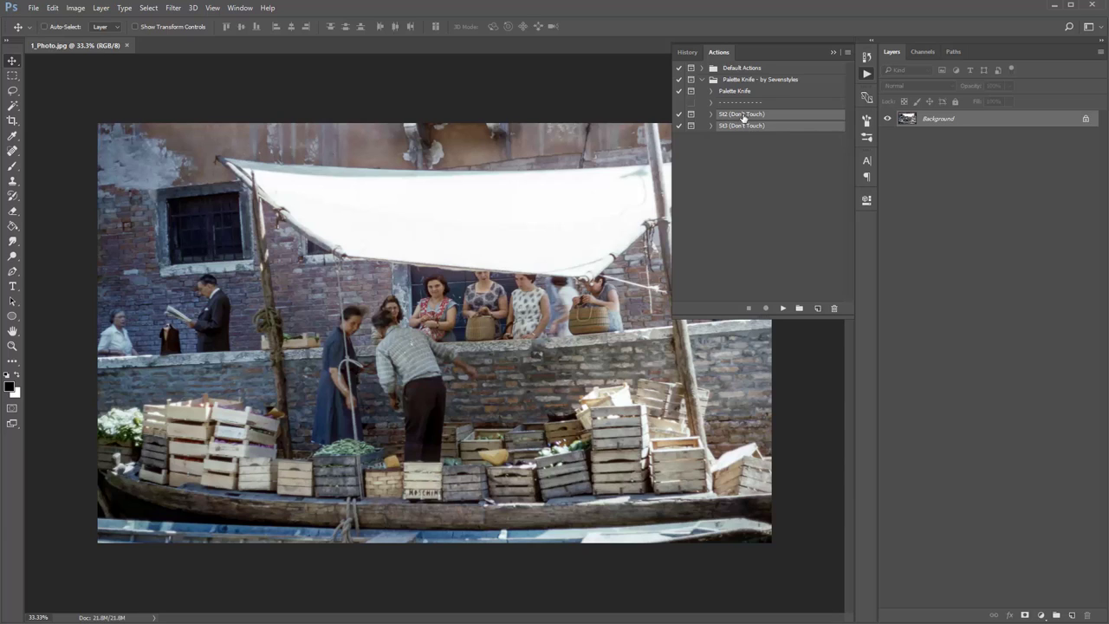
pyautogui.click(753, 92)
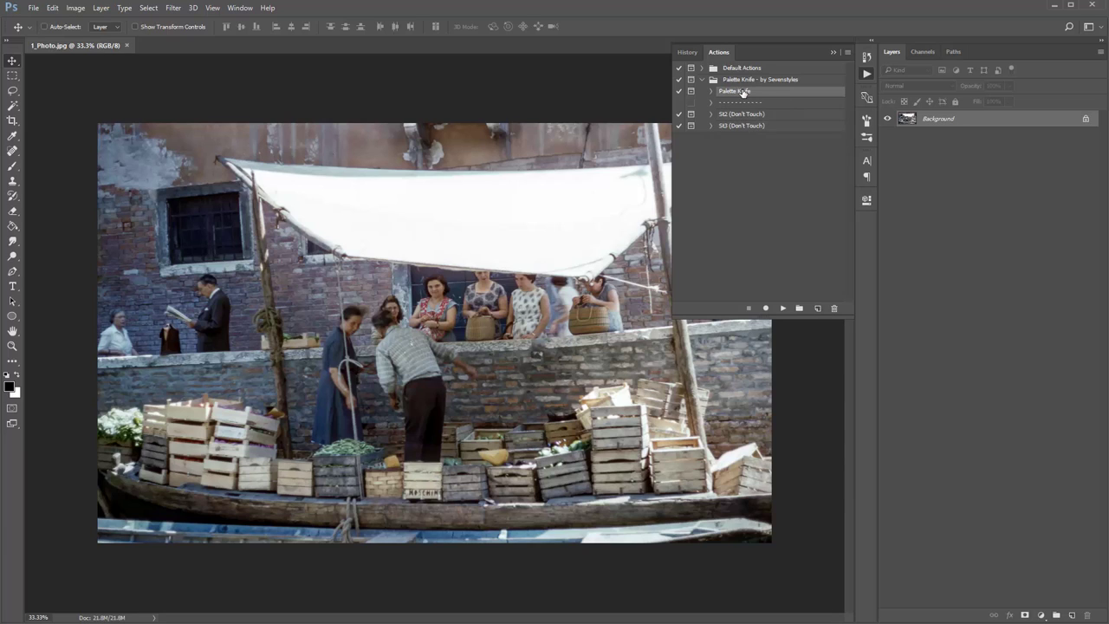
pyautogui.click(739, 81)
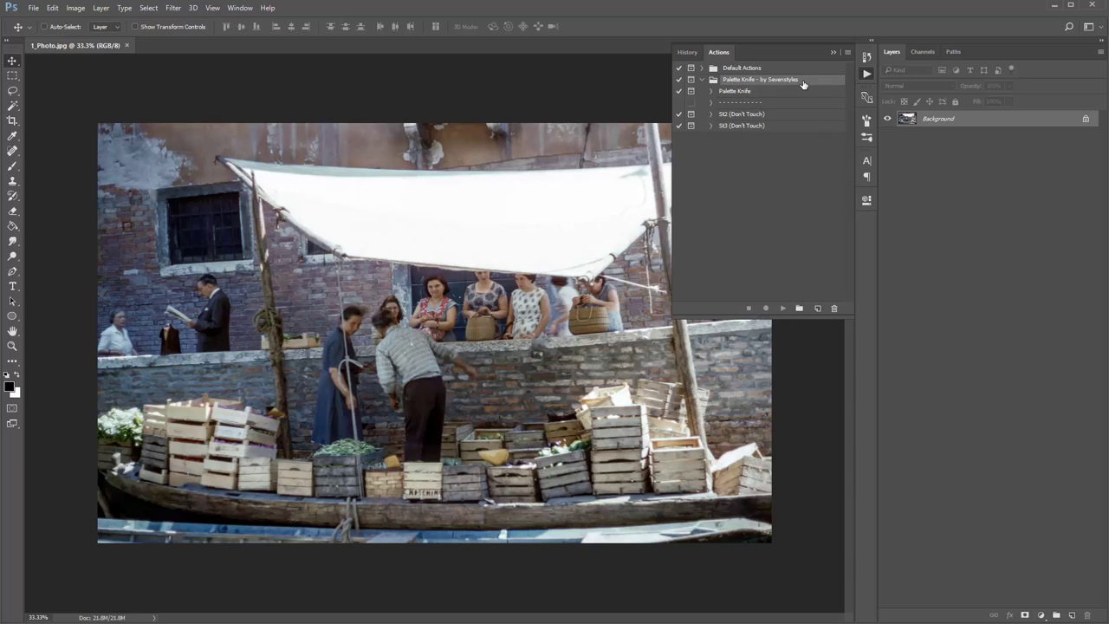
pyautogui.click(733, 93)
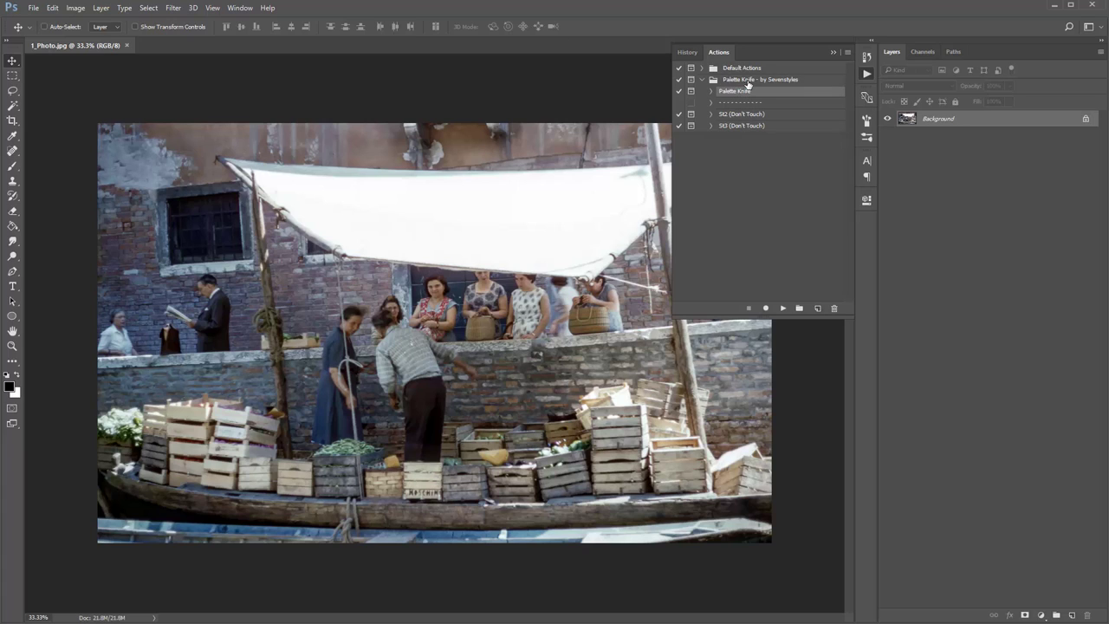
pyautogui.click(742, 81)
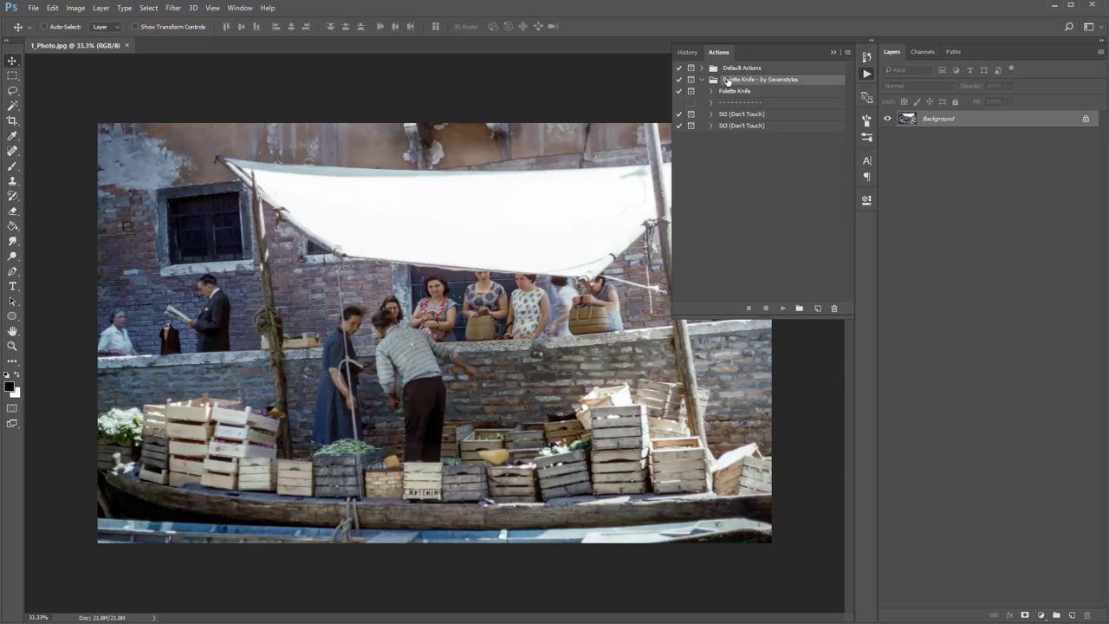
# Run the main Palette Knife action on the photo up to its brush-on-detail stage
pyautogui.moveTo(738, 88); pyautogui.dragTo(790, 313)
pyautogui.click(719, 91)
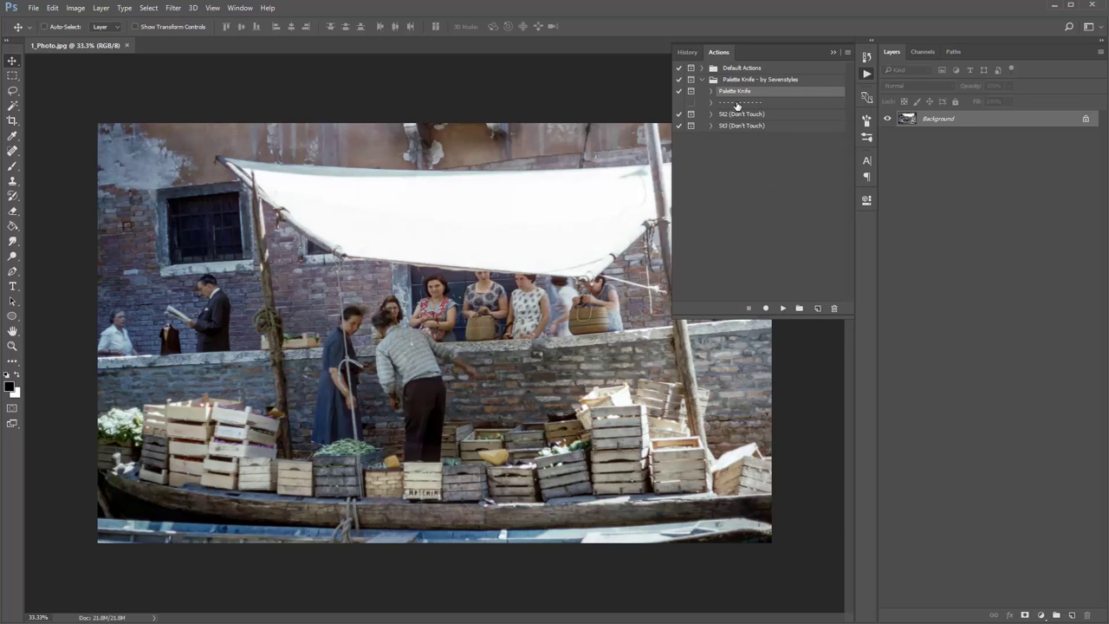
pyautogui.click(783, 309)
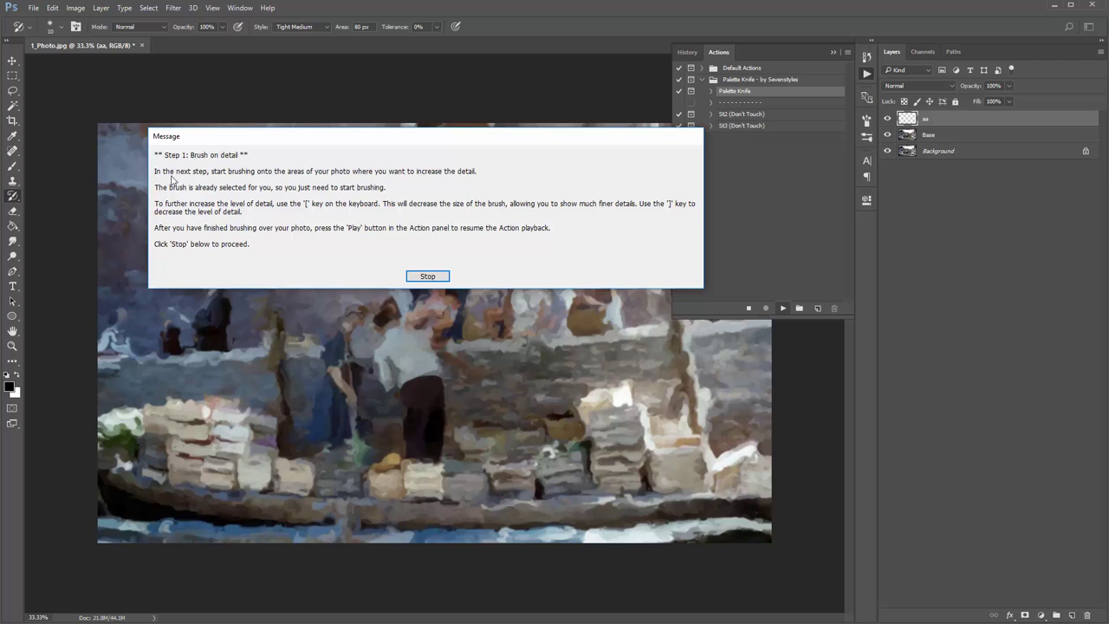
pyautogui.moveTo(217, 139); pyautogui.dragTo(207, 134)
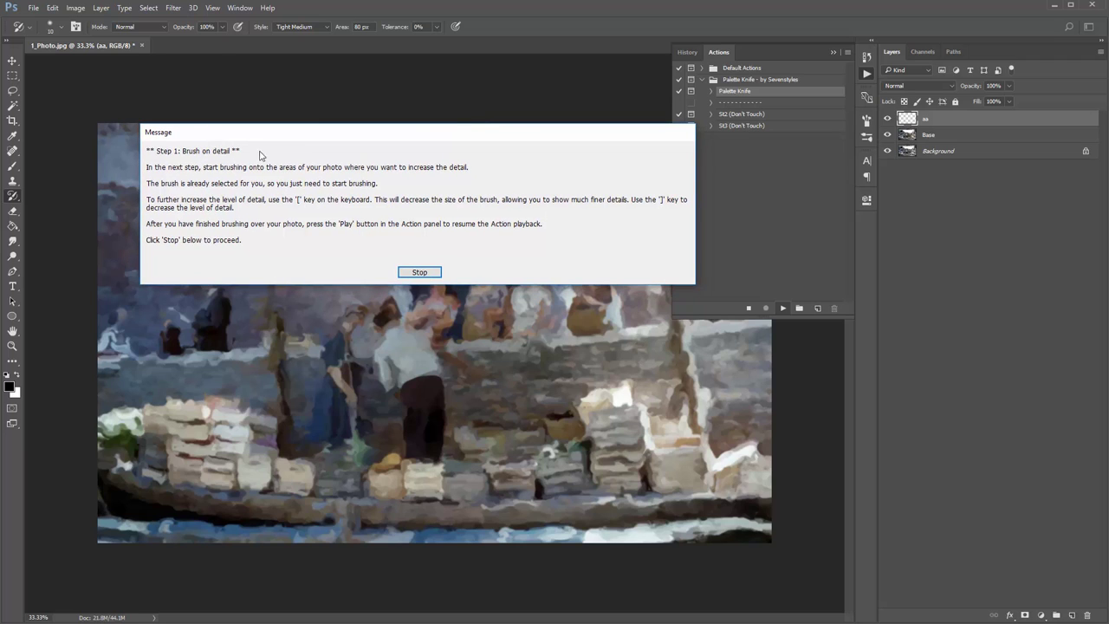
pyautogui.moveTo(304, 132); pyautogui.dragTo(288, 127)
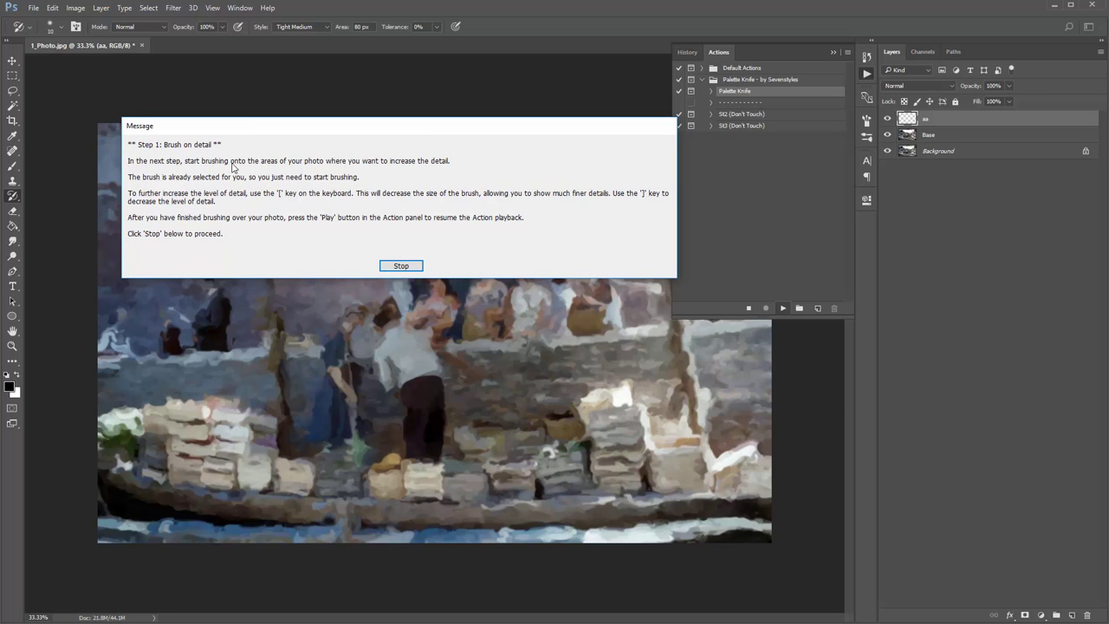
# Dismiss the brush-on-detail message and brush detail onto the people, the crates and the vegetables along the boat
pyautogui.moveTo(237, 127); pyautogui.dragTo(229, 119)
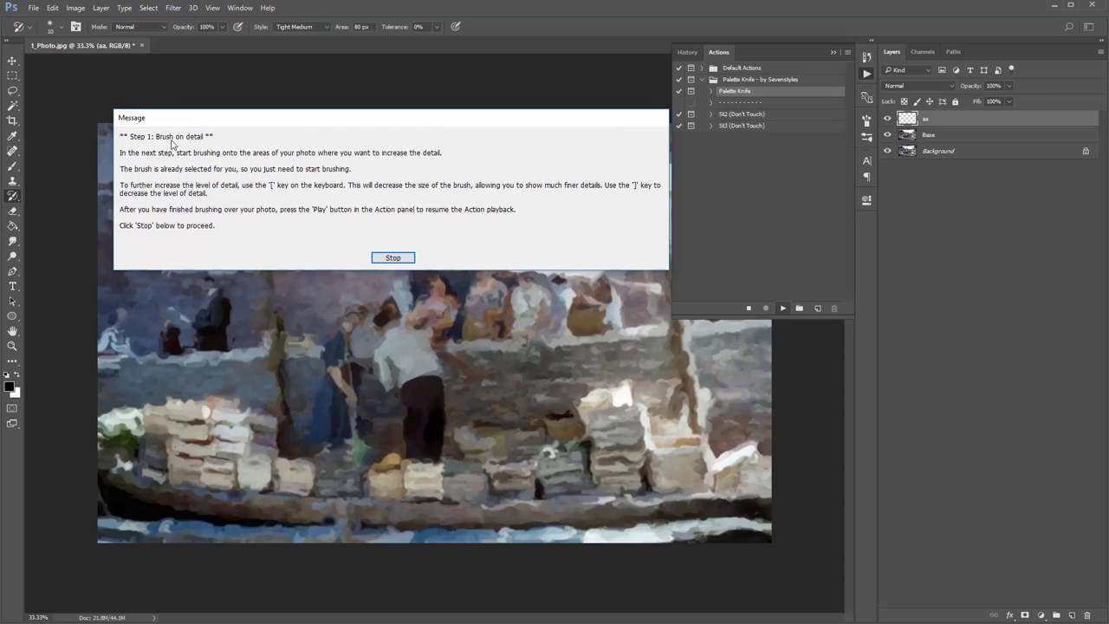
pyautogui.click(392, 259)
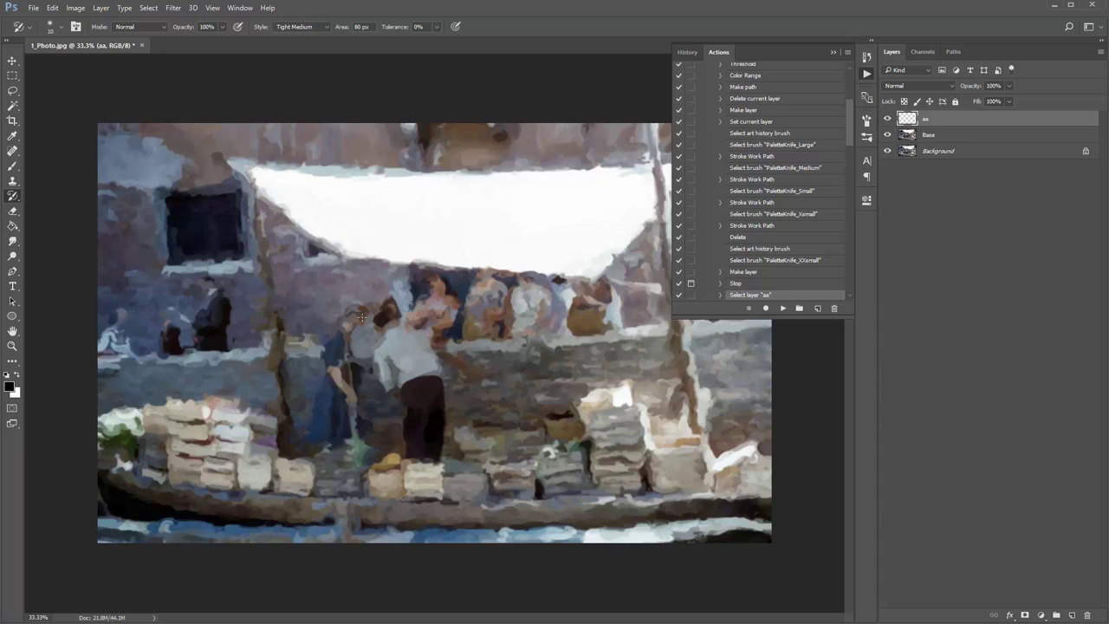
pyautogui.moveTo(384, 317)
pyautogui.mouseDown()
pyautogui.moveTo(355, 314)
pyautogui.moveTo(406, 354)
pyautogui.moveTo(346, 390)
pyautogui.moveTo(349, 429)
pyautogui.moveTo(333, 446)
pyautogui.moveTo(216, 434)
pyautogui.mouseUp()
pyautogui.moveTo(381, 472)
pyautogui.mouseDown()
pyautogui.moveTo(260, 468)
pyautogui.moveTo(356, 503)
pyautogui.moveTo(450, 506)
pyautogui.moveTo(486, 520)
pyautogui.mouseUp()
pyautogui.moveTo(407, 490)
pyautogui.mouseDown()
pyautogui.moveTo(537, 455)
pyautogui.moveTo(607, 477)
pyautogui.moveTo(503, 499)
pyautogui.mouseUp()
pyautogui.moveTo(642, 464)
pyautogui.mouseDown()
pyautogui.moveTo(572, 407)
pyautogui.moveTo(676, 437)
pyautogui.moveTo(451, 303)
pyautogui.moveTo(520, 279)
pyautogui.moveTo(577, 305)
pyautogui.moveTo(598, 300)
pyautogui.moveTo(485, 302)
pyautogui.mouseUp()
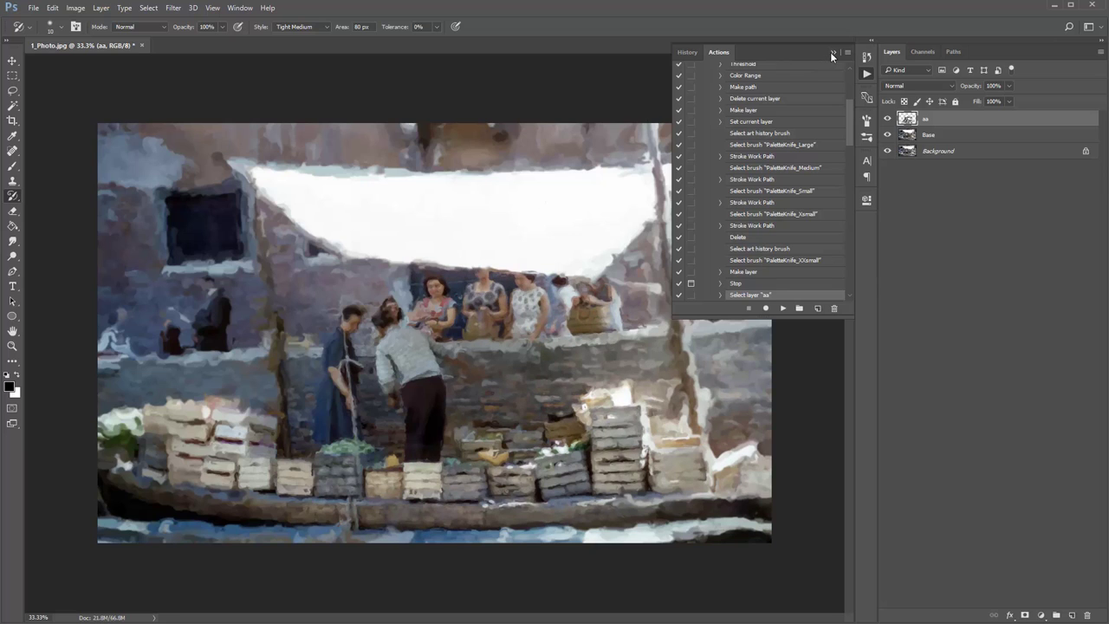
# Hide the actions list and brush detail onto the wooden pole under the awning and the surrounding brick wall
pyautogui.click(832, 52)
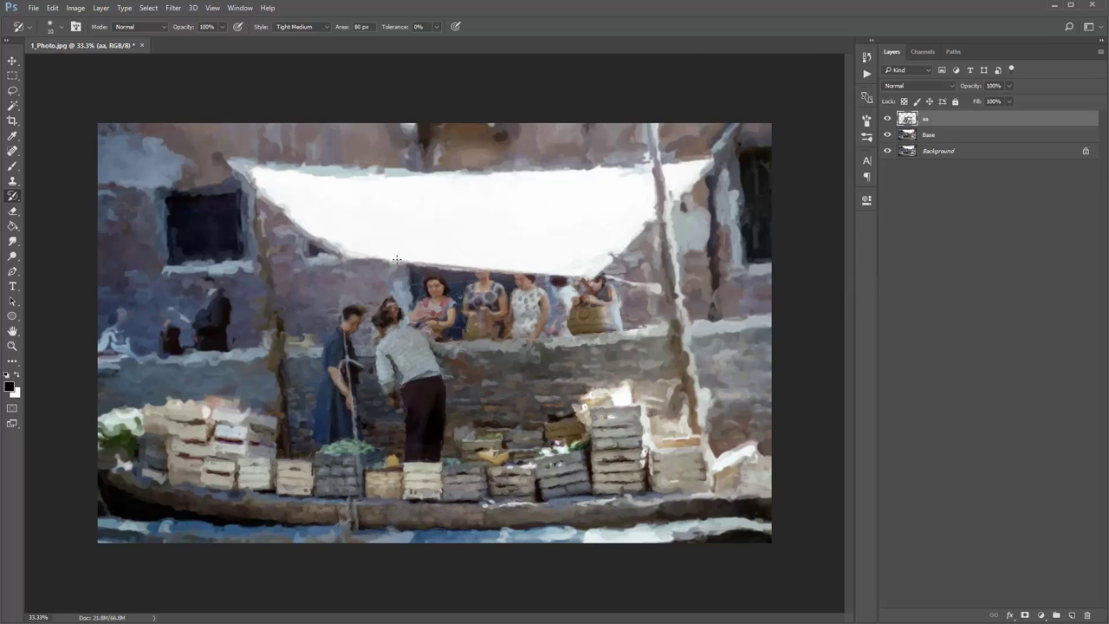
pyautogui.moveTo(262, 191); pyautogui.dragTo(282, 390)
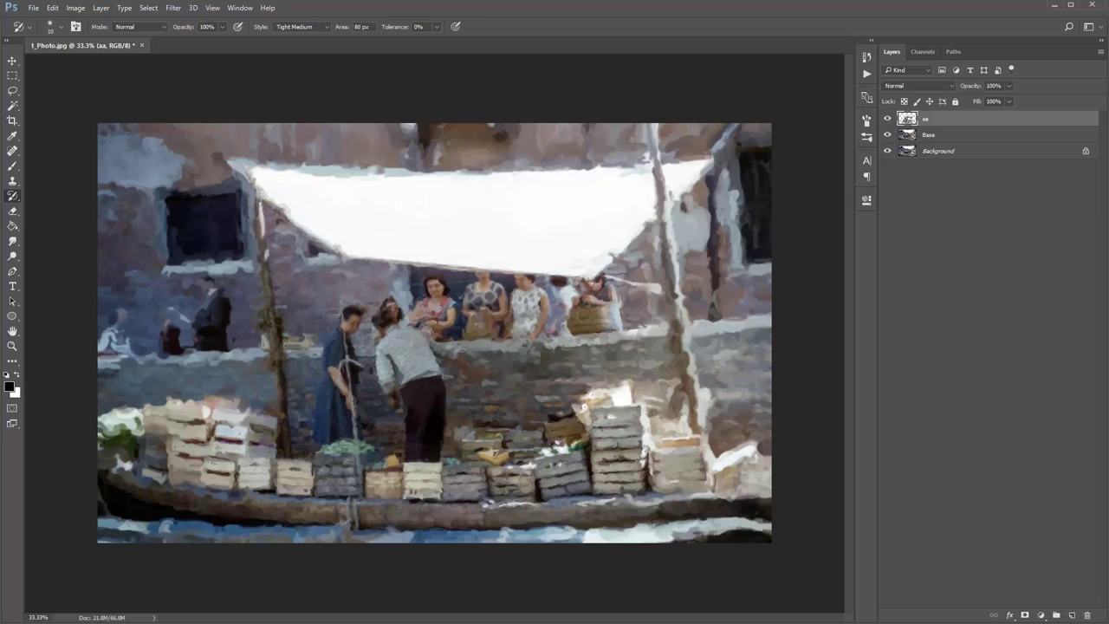
pyautogui.moveTo(292, 352)
pyautogui.mouseDown()
pyautogui.moveTo(278, 420)
pyautogui.moveTo(251, 425)
pyautogui.moveTo(235, 412)
pyautogui.moveTo(286, 401)
pyautogui.moveTo(283, 366)
pyautogui.moveTo(306, 342)
pyautogui.moveTo(348, 351)
pyautogui.moveTo(399, 322)
pyautogui.moveTo(404, 301)
pyautogui.moveTo(509, 272)
pyautogui.mouseUp()
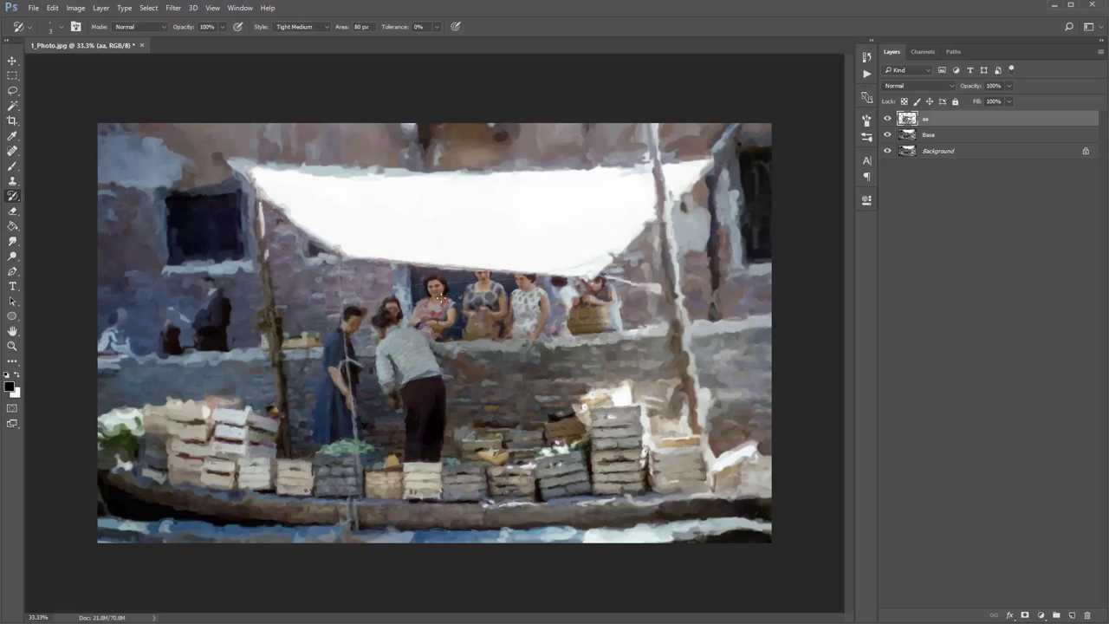
# Repaint the women under the awning coarsely with a 20 px brush and restore their detail with a 10 px brush
pyautogui.press(']')
pyautogui.moveTo(488, 300)
pyautogui.mouseDown()
pyautogui.moveTo(425, 288)
pyautogui.moveTo(446, 308)
pyautogui.moveTo(423, 325)
pyautogui.moveTo(453, 286)
pyautogui.moveTo(460, 301)
pyautogui.moveTo(510, 283)
pyautogui.moveTo(492, 307)
pyautogui.moveTo(551, 285)
pyautogui.moveTo(593, 285)
pyautogui.moveTo(435, 285)
pyautogui.moveTo(451, 313)
pyautogui.mouseUp()
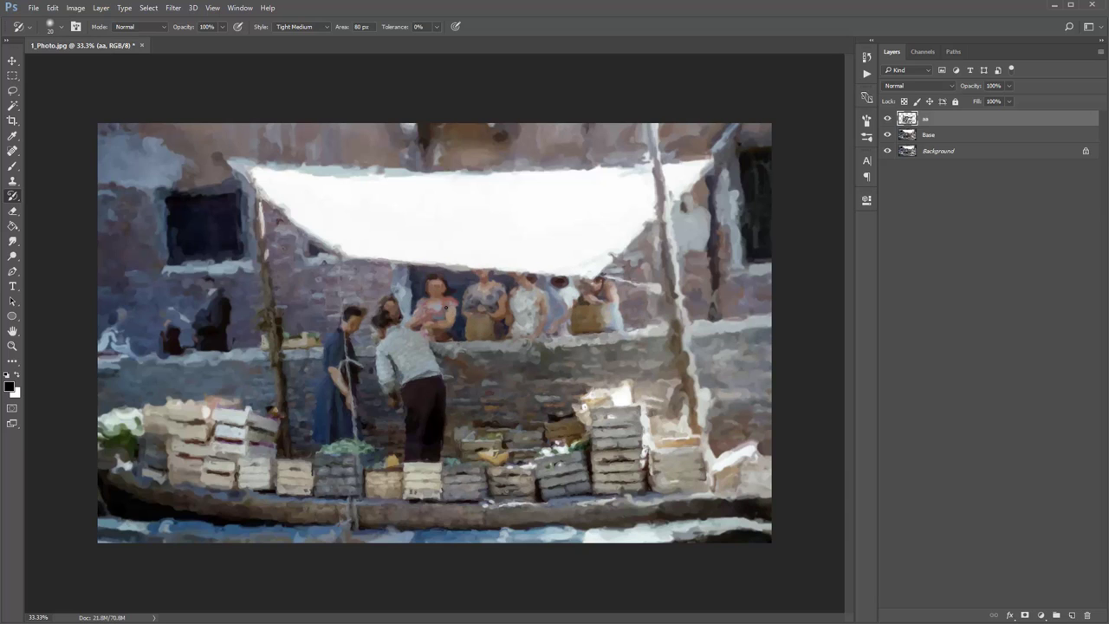
pyautogui.press('[')
pyautogui.moveTo(413, 269)
pyautogui.mouseDown()
pyautogui.moveTo(433, 286)
pyautogui.moveTo(403, 314)
pyautogui.moveTo(418, 309)
pyautogui.moveTo(468, 336)
pyautogui.moveTo(494, 276)
pyautogui.moveTo(589, 295)
pyautogui.moveTo(520, 347)
pyautogui.moveTo(572, 356)
pyautogui.moveTo(466, 297)
pyautogui.mouseUp()
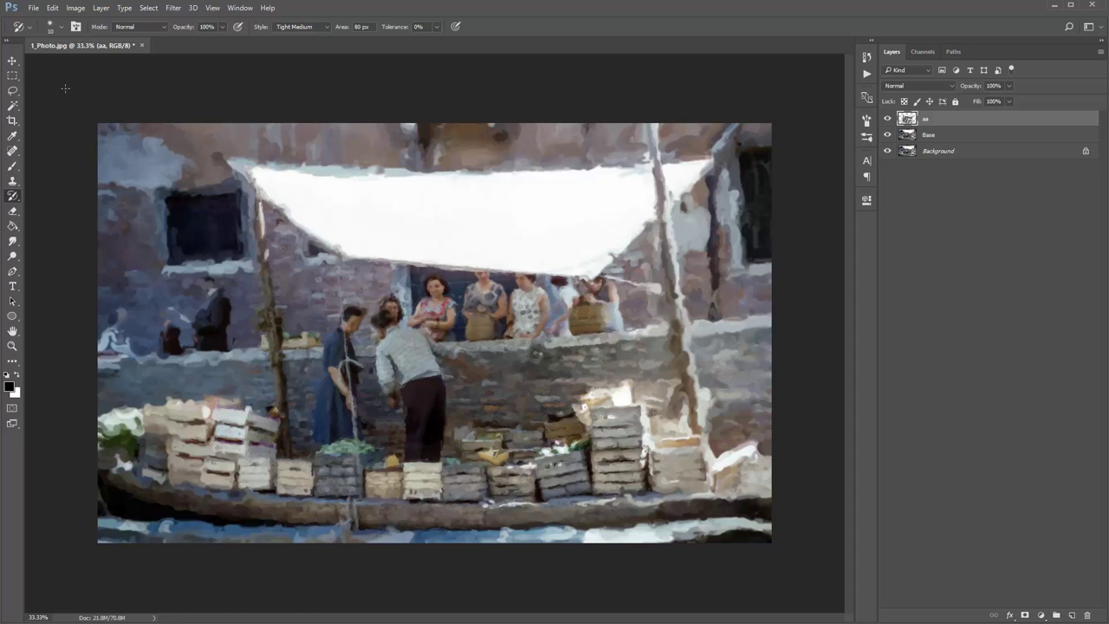
# Reduce the brush size to 5 px and brush finer detail onto the brick wall above the crates
pyautogui.press('[')
pyautogui.press('[')
pyautogui.press('[')
pyautogui.press('[')
pyautogui.press('[')
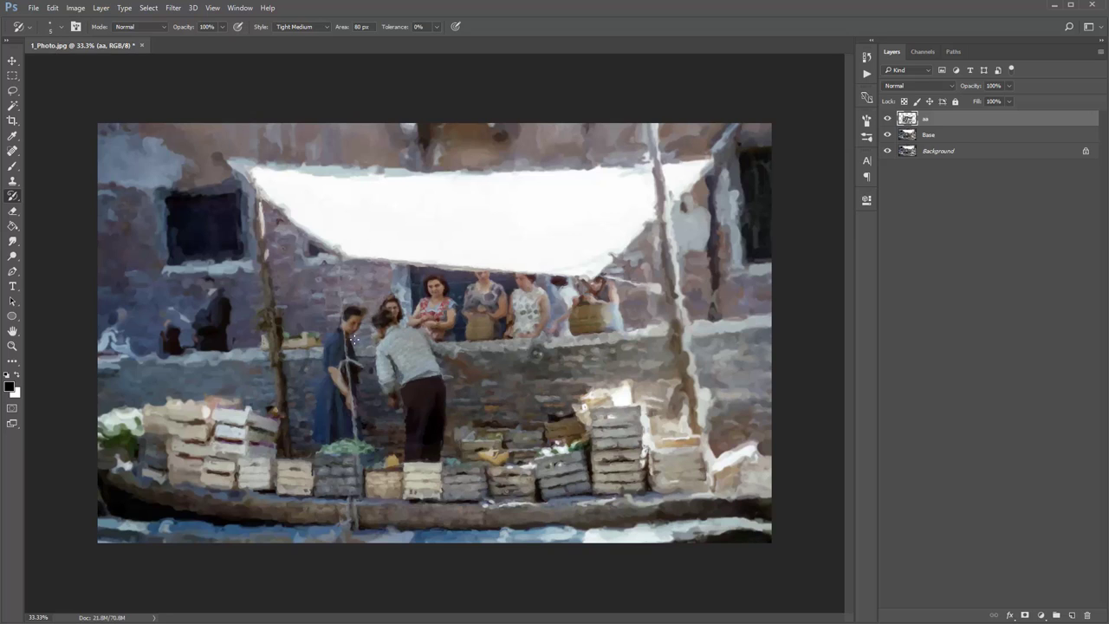
pyautogui.moveTo(512, 383); pyautogui.dragTo(562, 408)
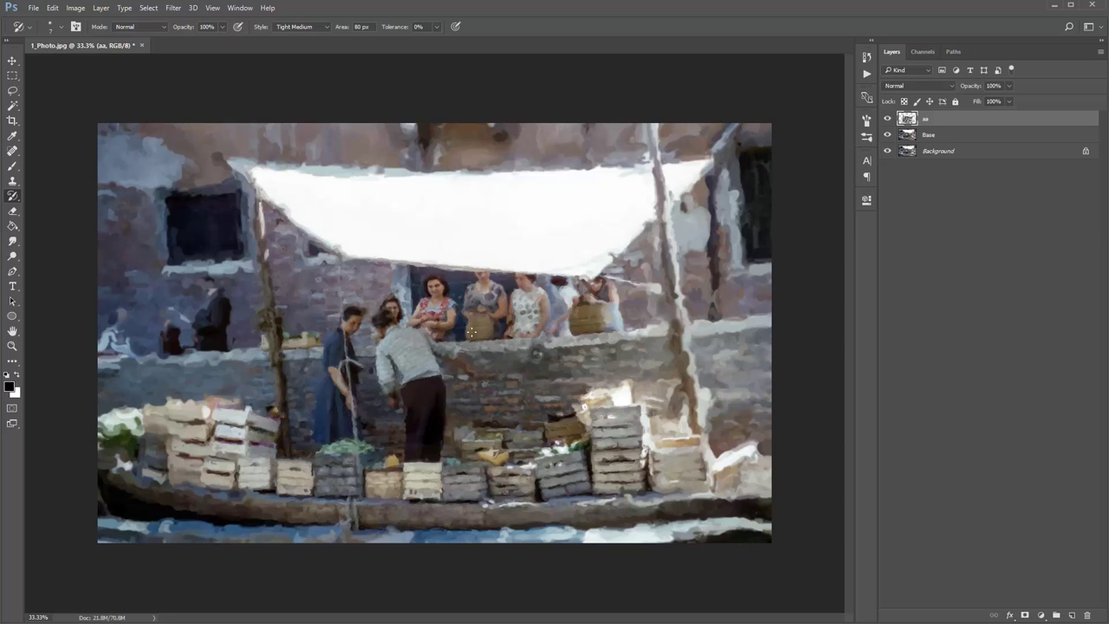
# Resume the action, continue past its texture selection message and open the Textures folder for placing a file
pyautogui.click(867, 75)
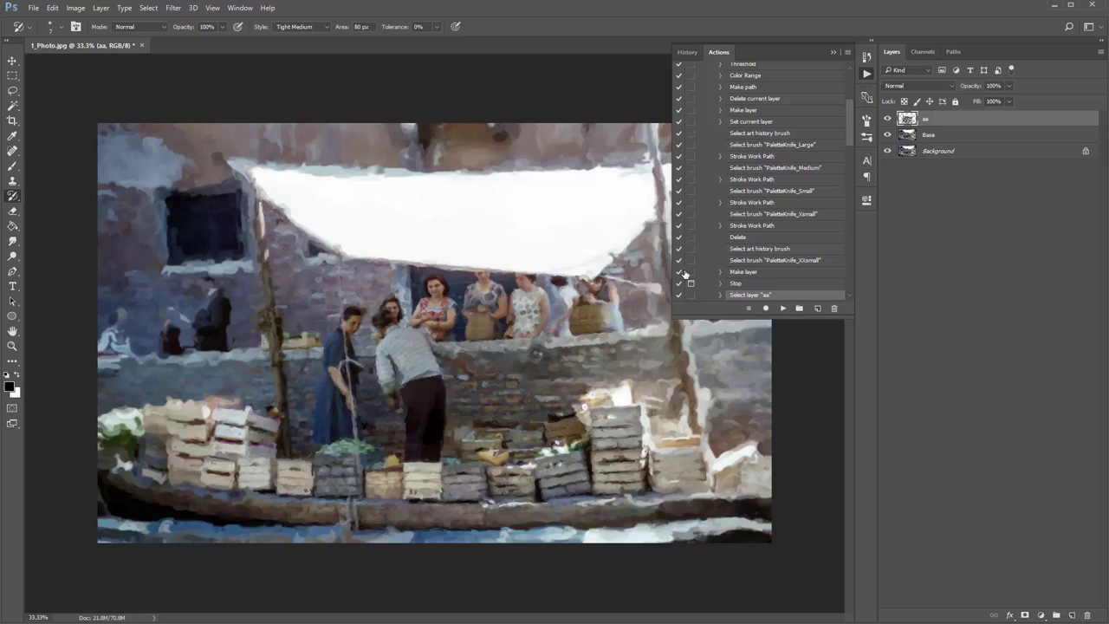
pyautogui.click(784, 308)
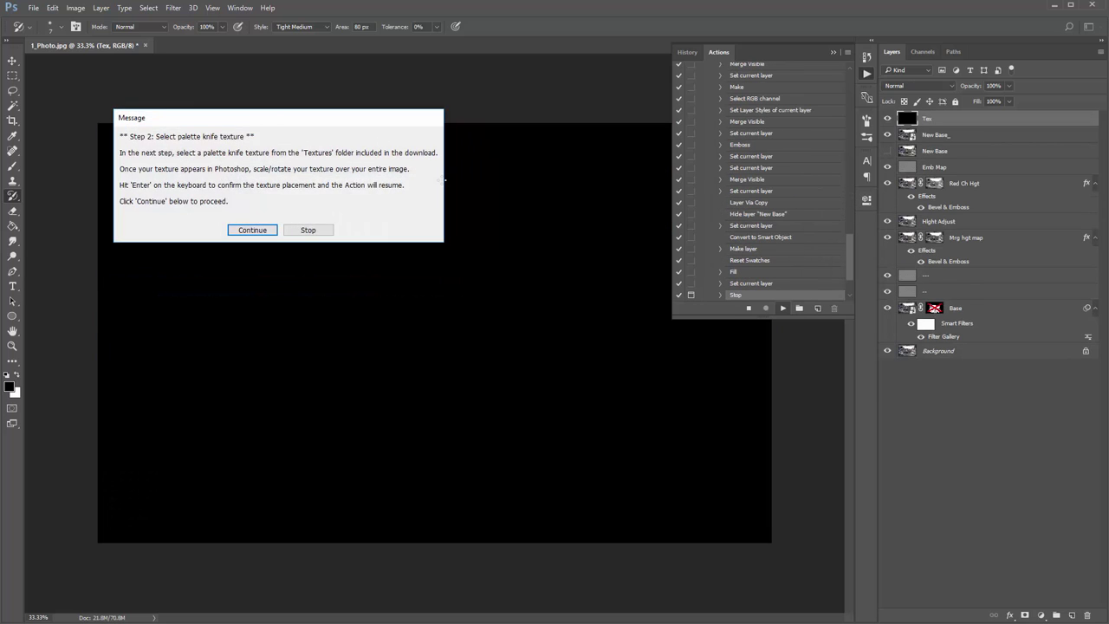
pyautogui.moveTo(246, 118); pyautogui.dragTo(349, 139)
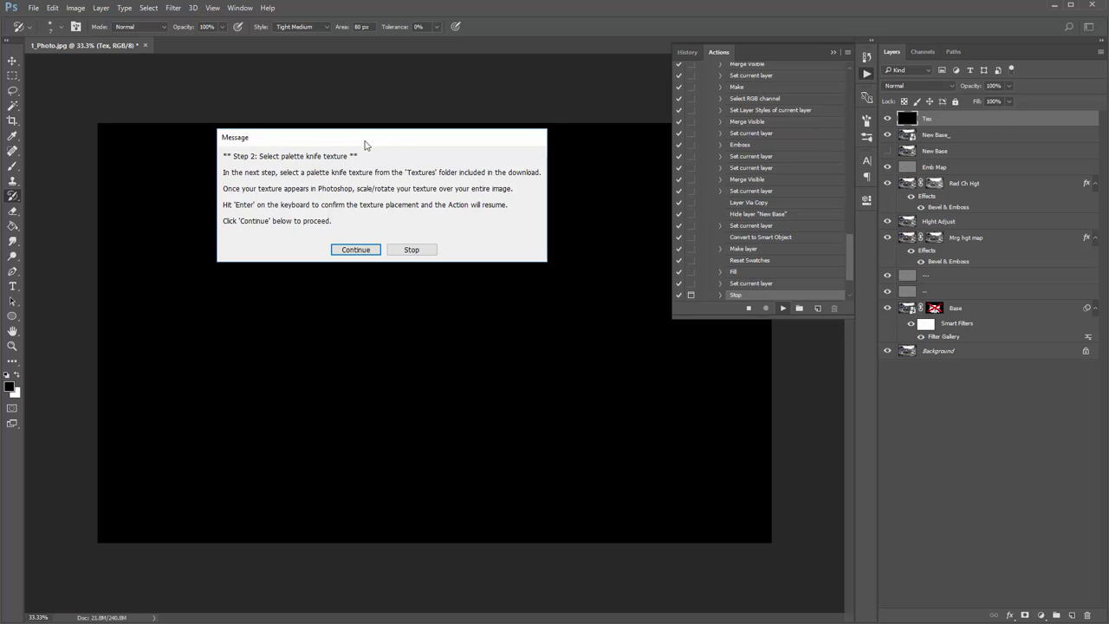
pyautogui.moveTo(364, 139); pyautogui.dragTo(396, 137)
pyautogui.click(390, 247)
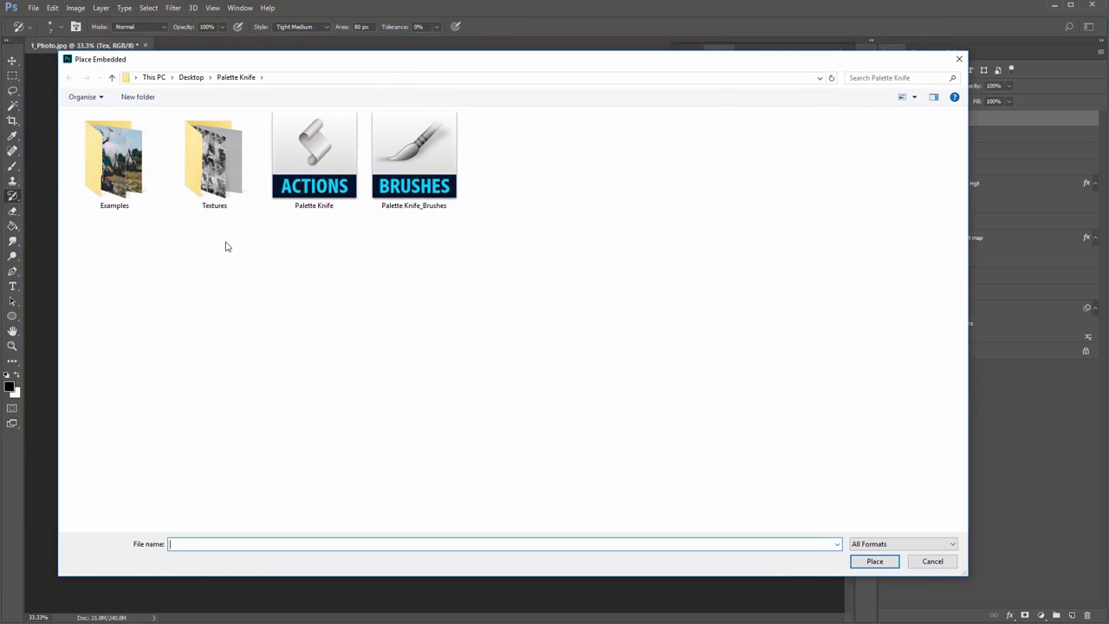
pyautogui.doubleClick(223, 170)
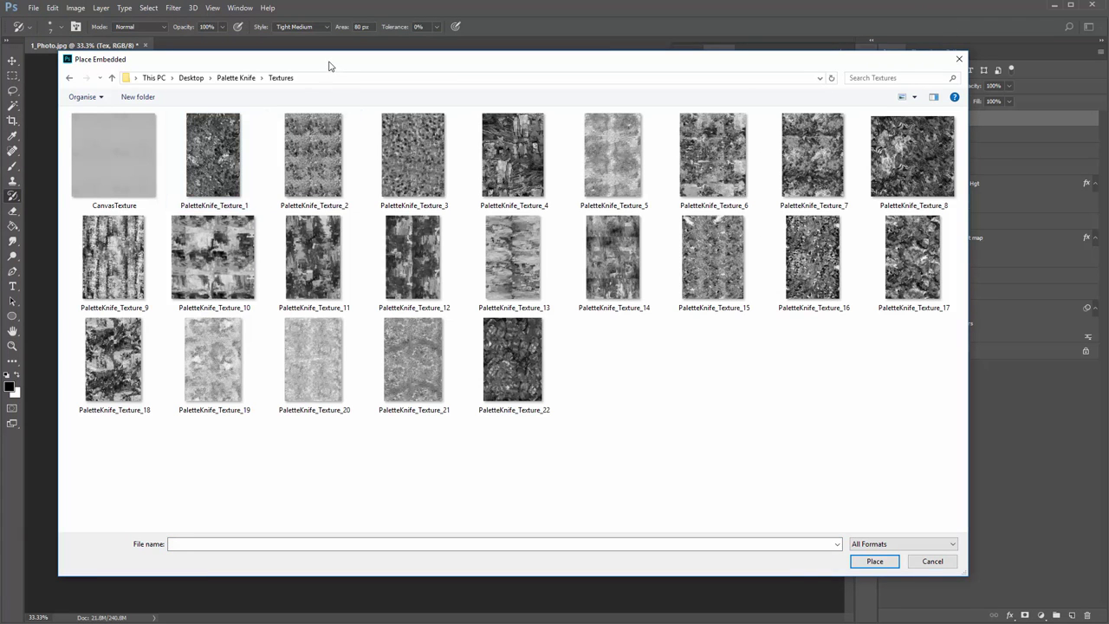
# Preview the palette knife textures one after another at full size, starting from PaletteKnife_Texture_1
pyautogui.moveTo(329, 62); pyautogui.dragTo(347, 63)
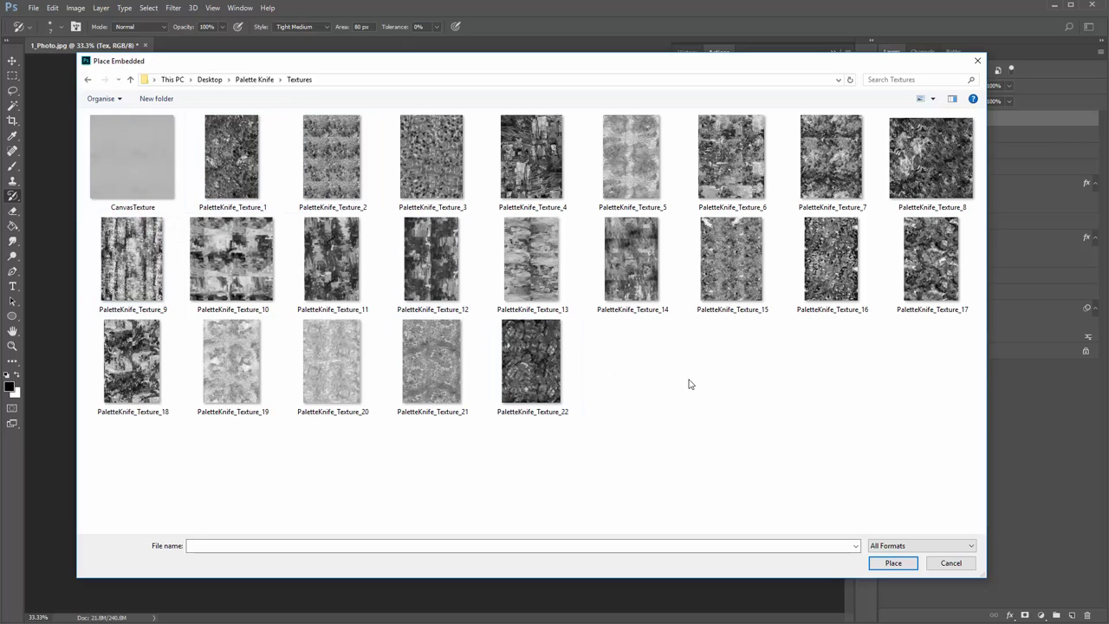
pyautogui.moveTo(410, 61); pyautogui.dragTo(398, 50)
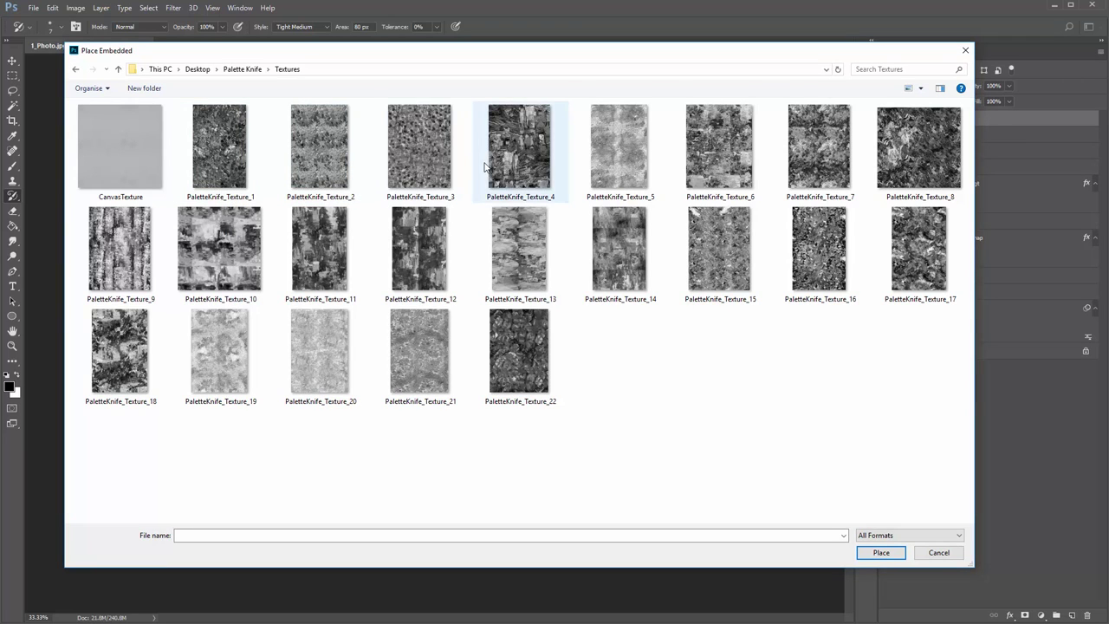
pyautogui.click(221, 148)
pyautogui.rightClick(220, 148)
pyautogui.click(249, 170)
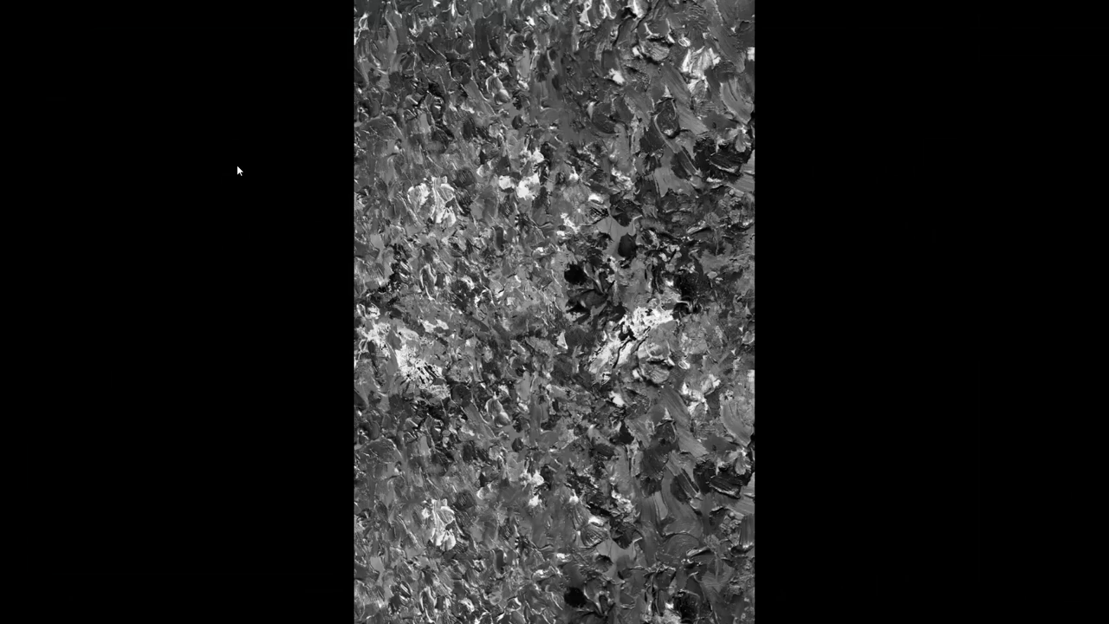
pyautogui.press('Right')
pyautogui.press('Right')
pyautogui.press('Right')
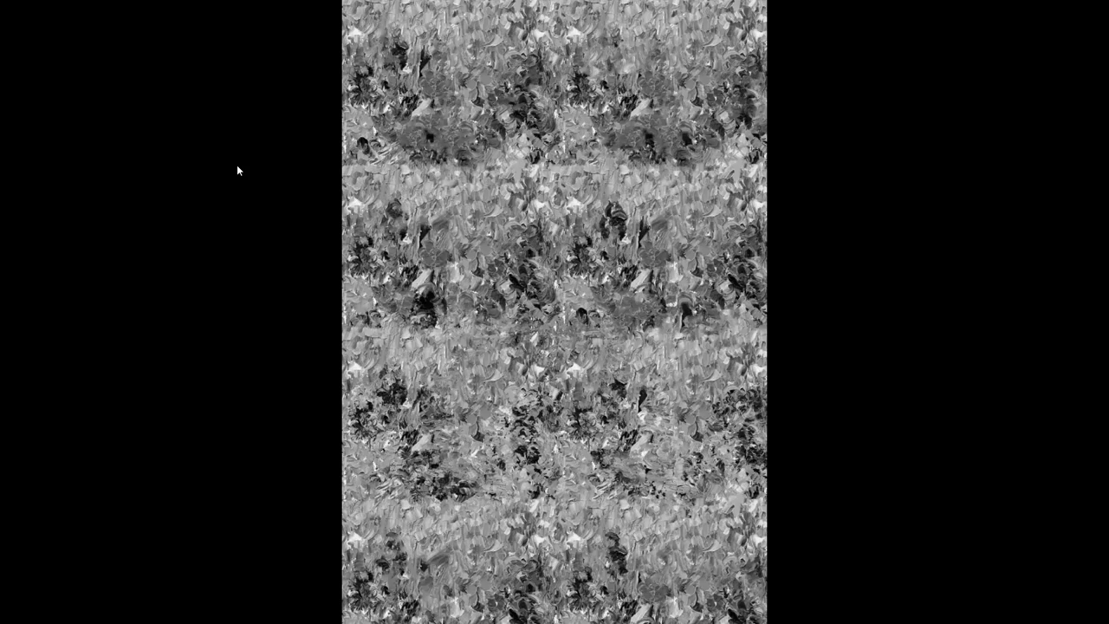
pyautogui.press('Right')
pyautogui.press('Right')
pyautogui.press('Right')
pyautogui.press('Right')
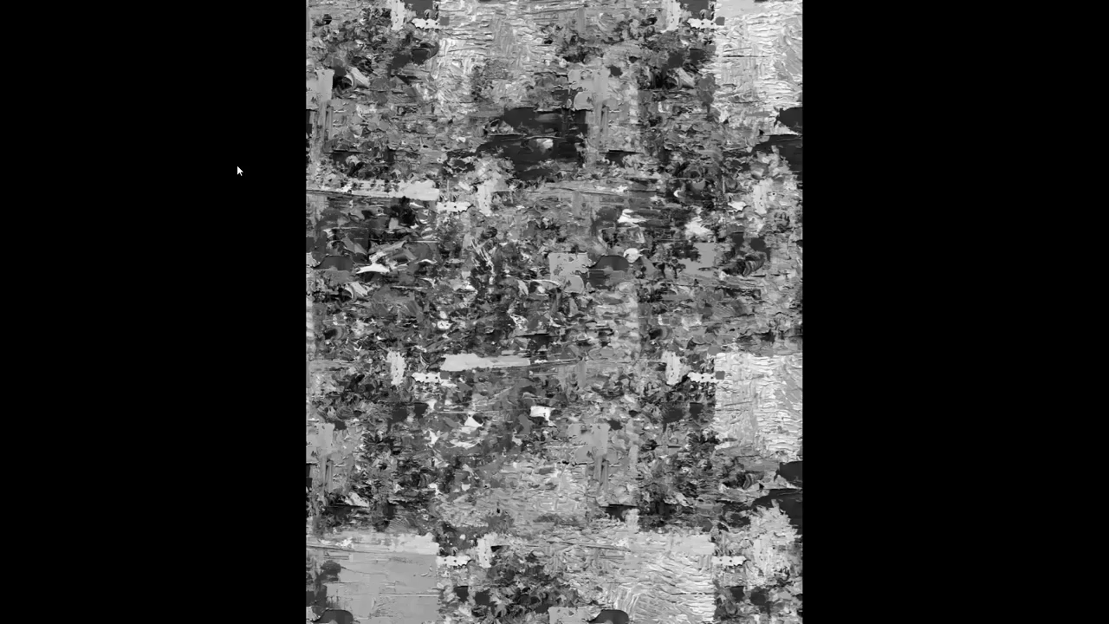
pyautogui.press('Right')
pyautogui.press('Right')
pyautogui.press('Right')
pyautogui.press('Right')
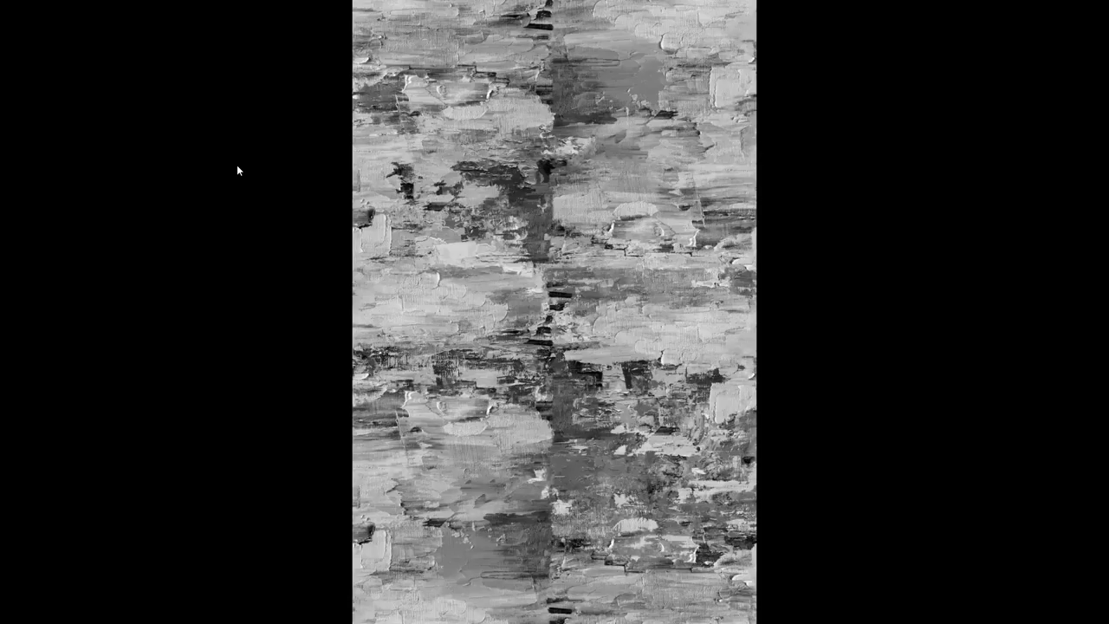
pyautogui.press('Right')
pyautogui.press('Right')
pyautogui.press('Right')
pyautogui.press('Right')
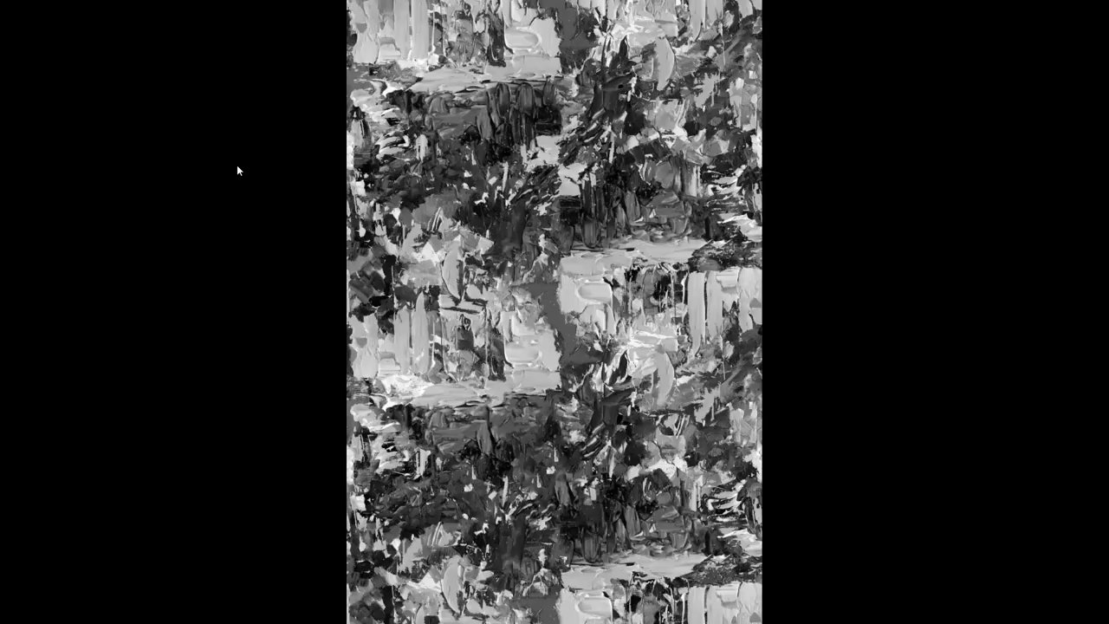
pyautogui.press('Right')
pyautogui.press('Right')
pyautogui.press('Right')
pyautogui.press('Right')
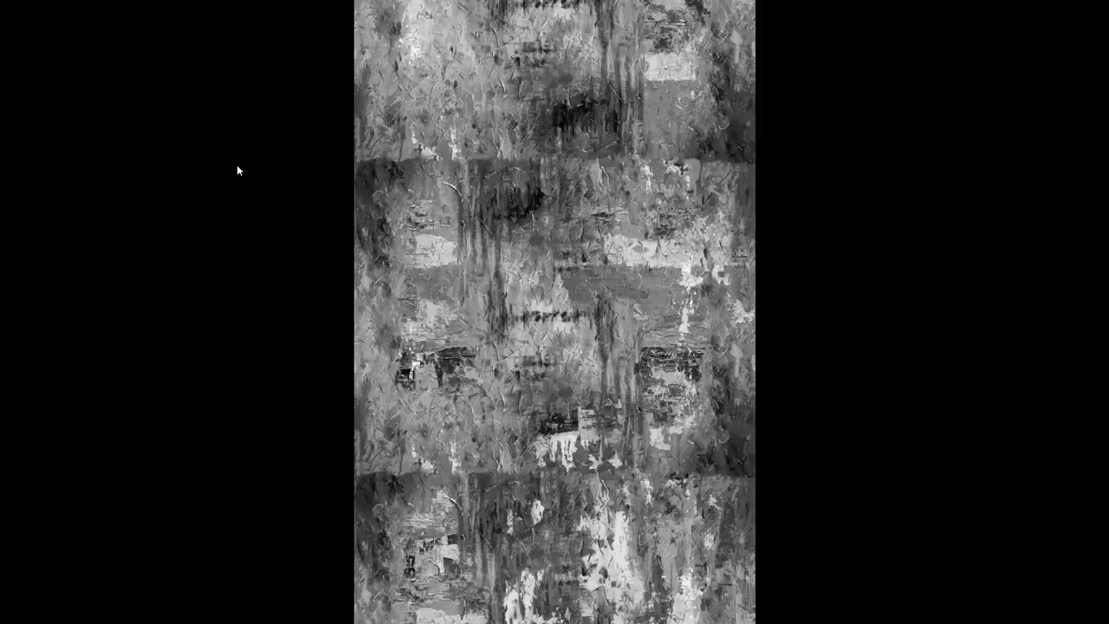
pyautogui.press('Right')
pyautogui.press('Right')
pyautogui.press('Right')
pyautogui.press('Right')
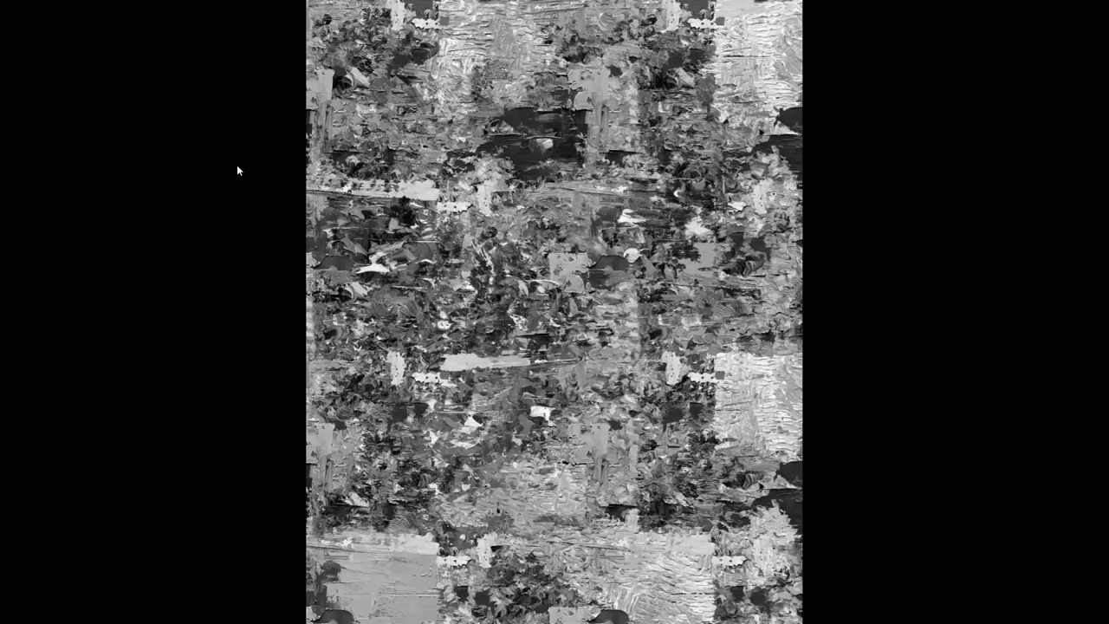
pyautogui.press('Right')
pyautogui.press('Right')
pyautogui.press('Right')
pyautogui.press('Right')
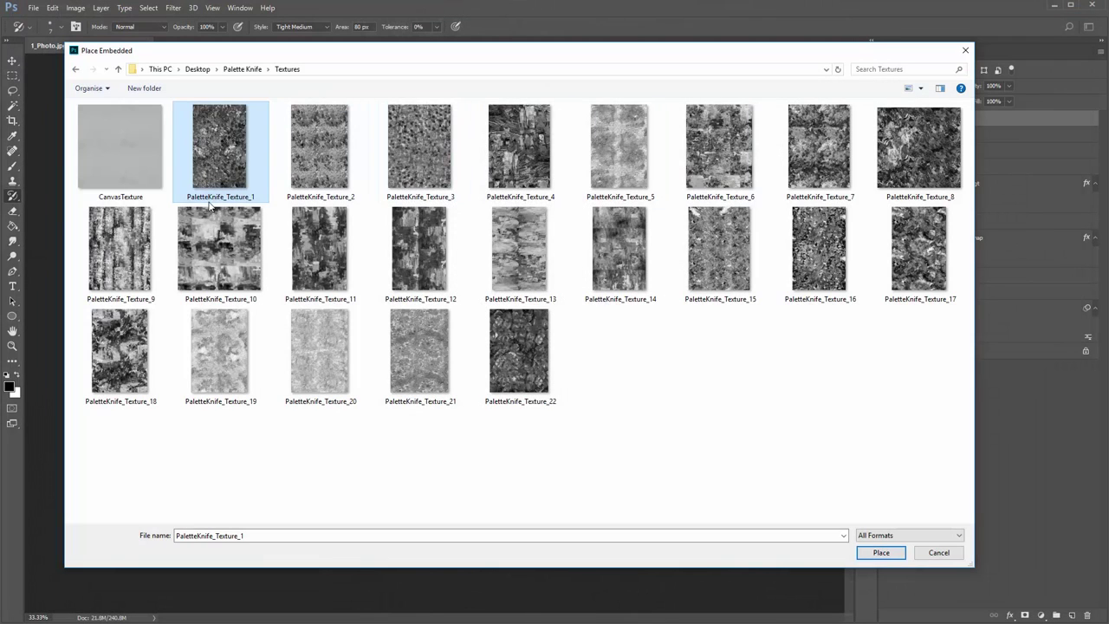
# Place PaletteKnife_Texture_1 on the document and rotate it to -90 degrees
pyautogui.doubleClick(228, 158)
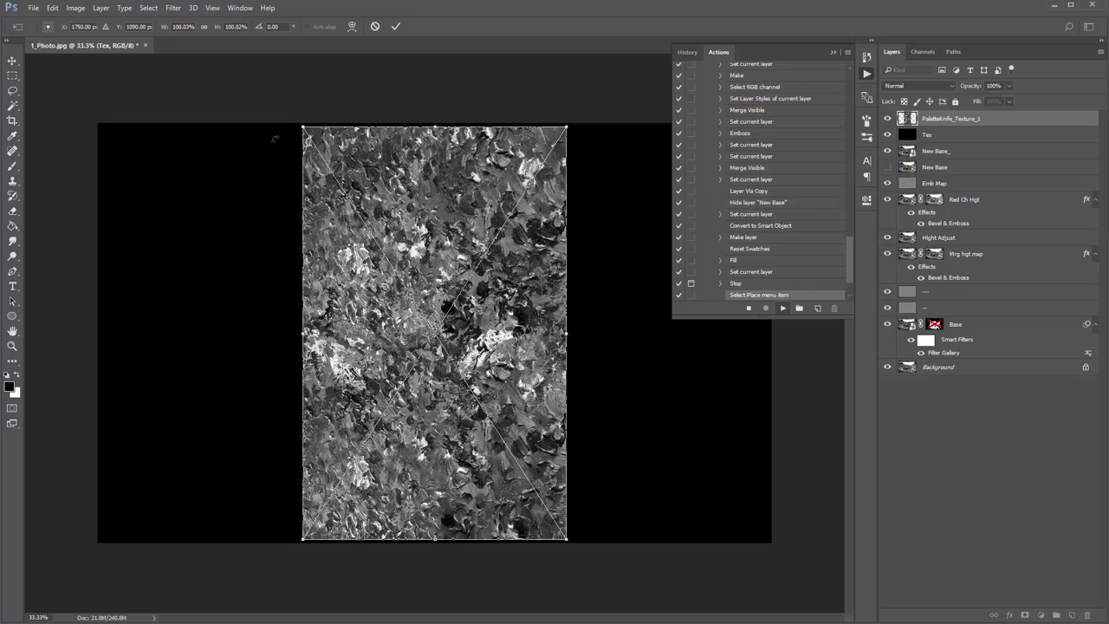
pyautogui.moveTo(290, 100); pyautogui.dragTo(336, 139)
pyautogui.hotkey('ctrl', 'z')
pyautogui.hotkey('ctrl', '-')
pyautogui.hotkey('ctrl', '-')
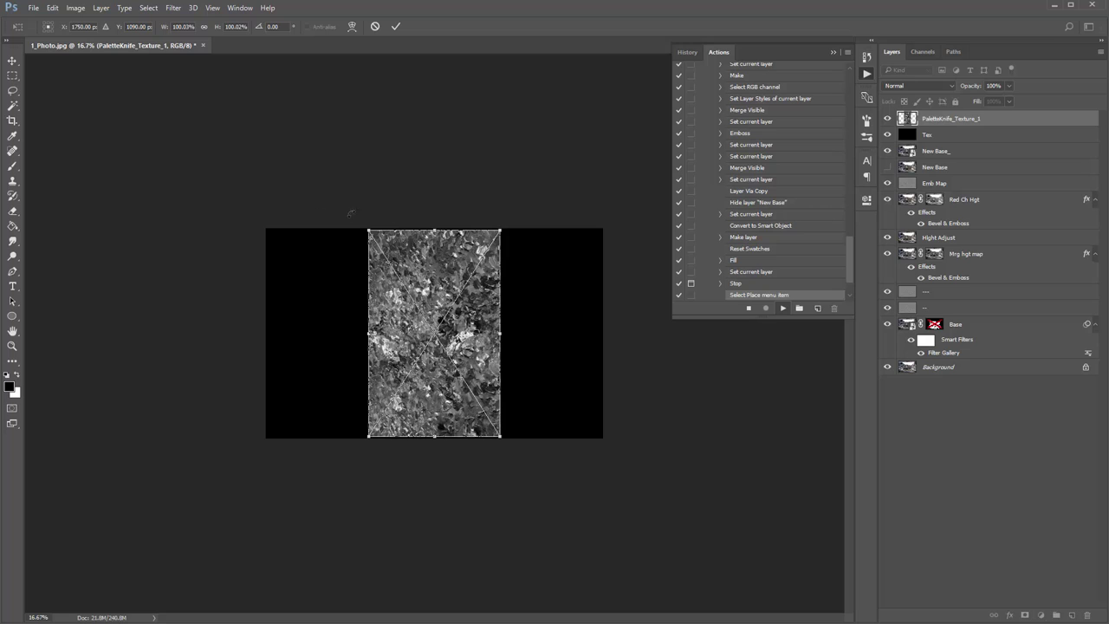
pyautogui.moveTo(368, 200); pyautogui.dragTo(310, 372)
pyautogui.hotkey('ctrl', 'z')
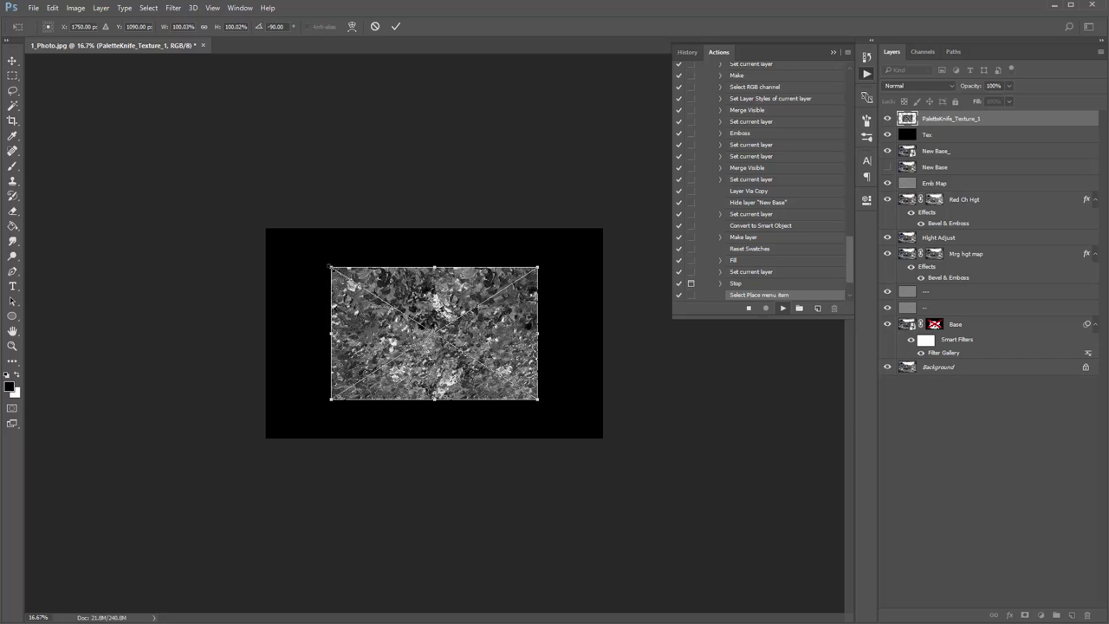
# Scale the placed texture from its centre to about 166% so it covers the whole canvas, and confirm the placement
pyautogui.moveTo(329, 267); pyautogui.dragTo(242, 264)
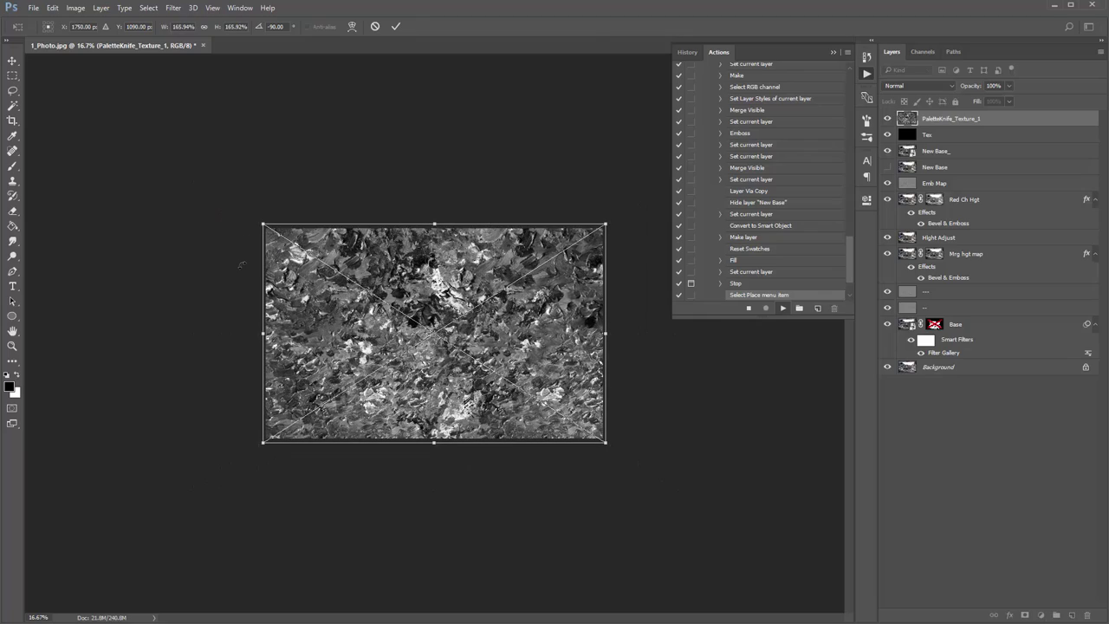
pyautogui.hotkey('ctrl', '+')
pyautogui.hotkey('ctrl', '+')
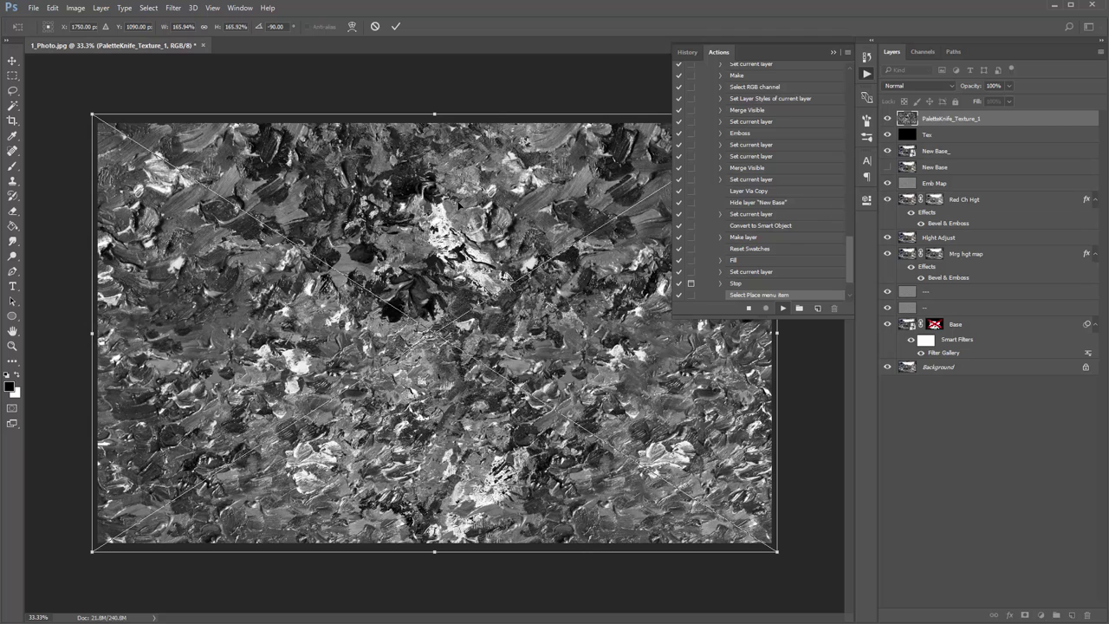
pyautogui.press('Return')
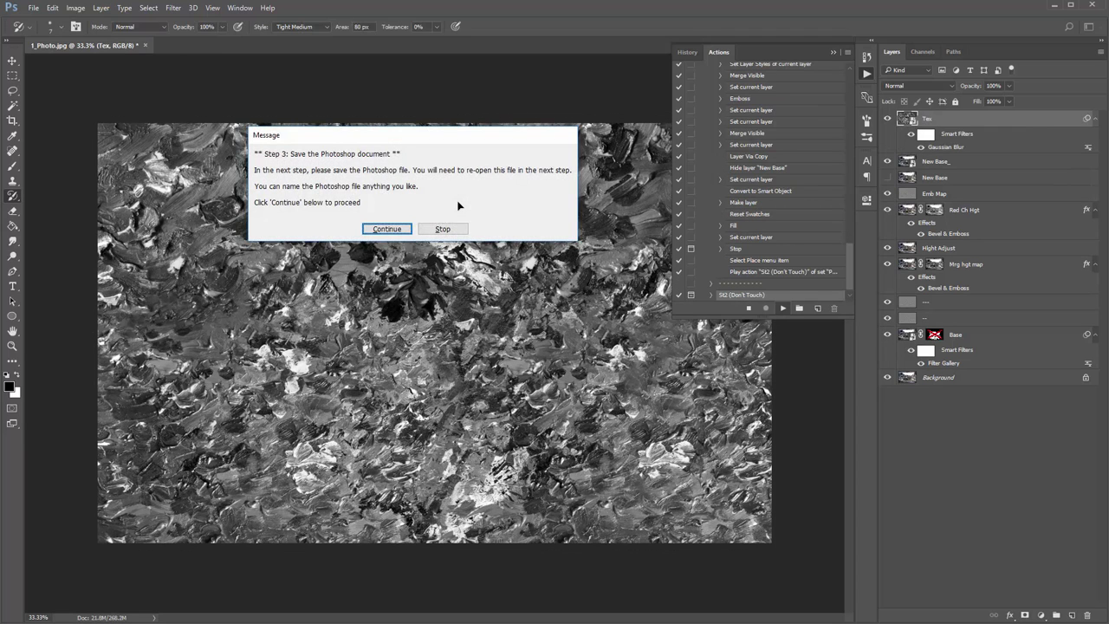
# Continue past the save message and save the document as asdf in Photoshop format in the Palette Knife folder
pyautogui.moveTo(405, 139); pyautogui.dragTo(347, 178)
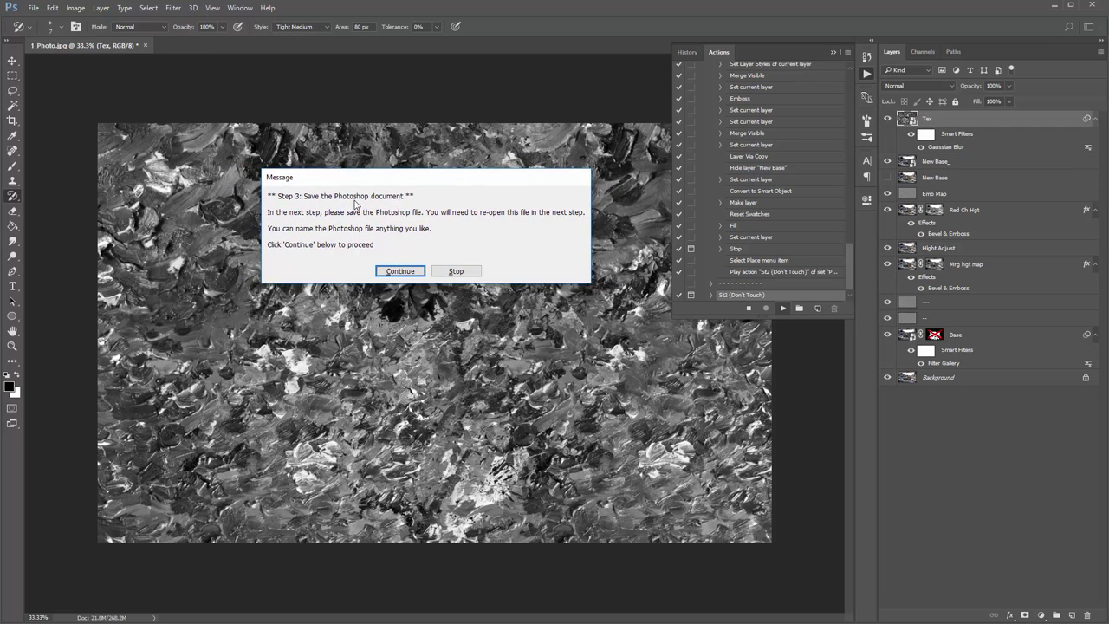
pyautogui.moveTo(398, 179); pyautogui.dragTo(395, 165)
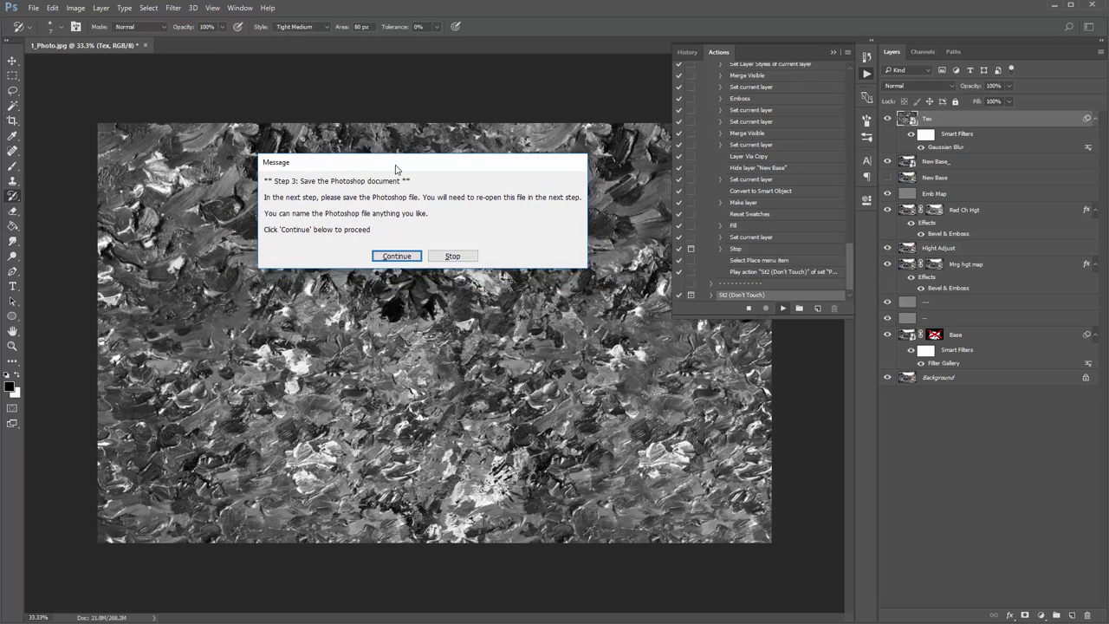
pyautogui.click(395, 255)
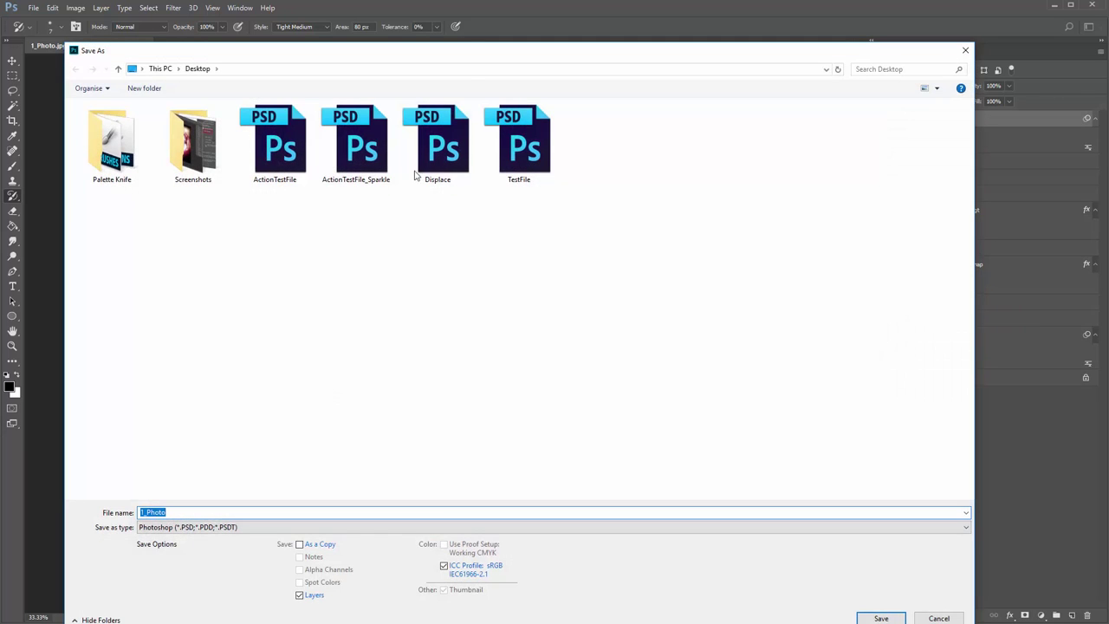
pyautogui.moveTo(453, 53); pyautogui.dragTo(444, 37)
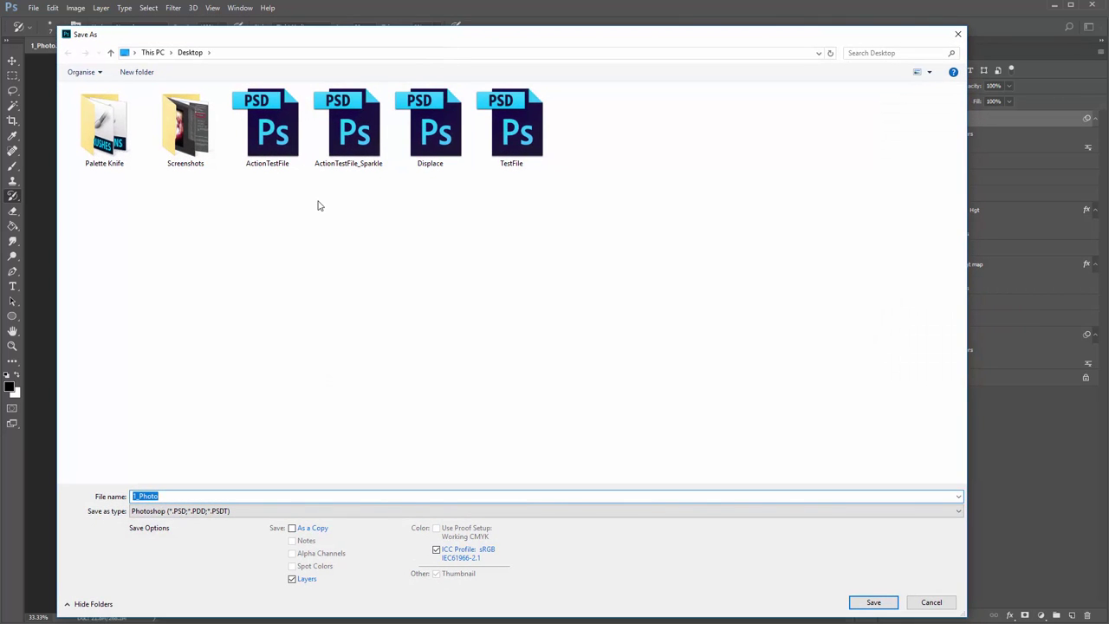
pyautogui.doubleClick(104, 126)
pyautogui.moveTo(329, 45); pyautogui.dragTo(337, 37)
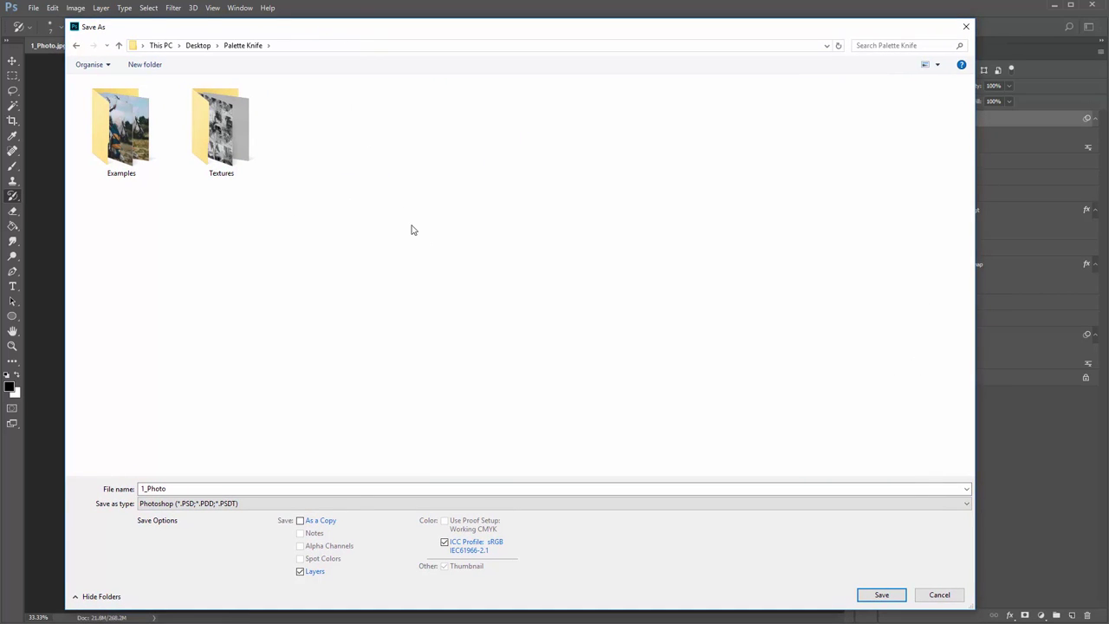
pyautogui.doubleClick(189, 488)
pyautogui.write('asdf')
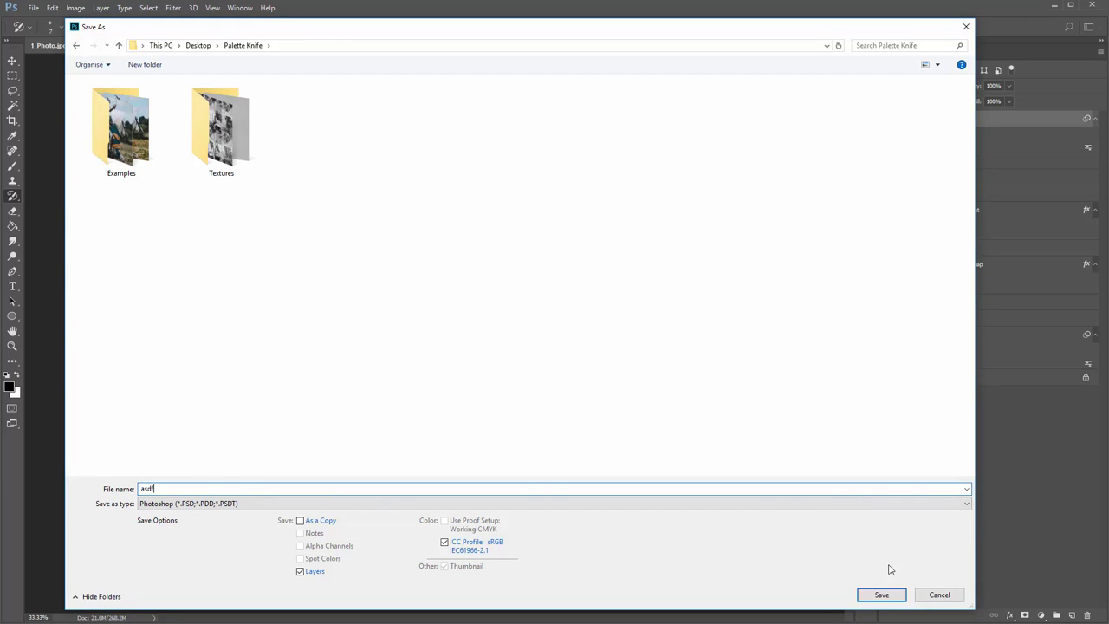
pyautogui.click(883, 596)
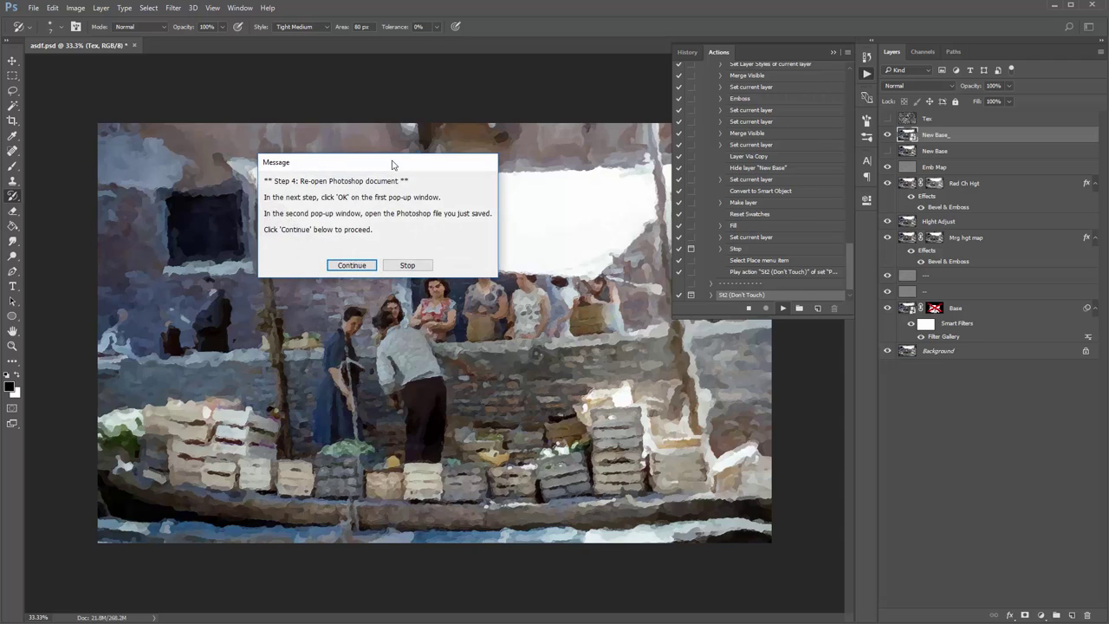
# Continue past the re-open message, accept the Displace settings and choose the asdf file as the displacement map
pyautogui.moveTo(396, 165)
pyautogui.mouseDown()
pyautogui.moveTo(387, 136)
pyautogui.moveTo(392, 151)
pyautogui.mouseUp()
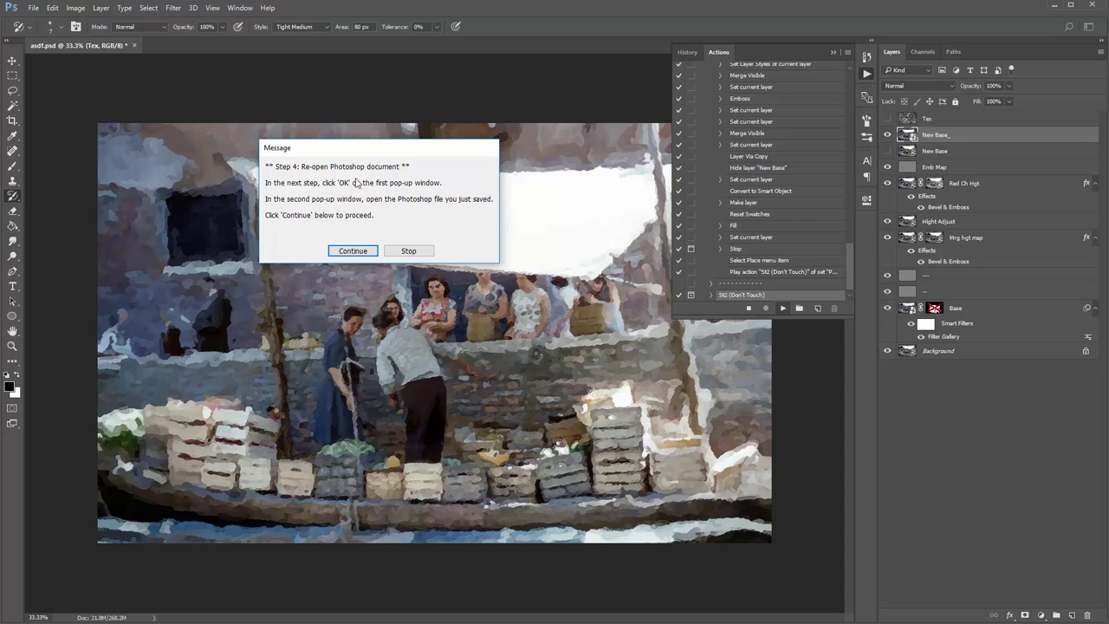
pyautogui.moveTo(329, 155); pyautogui.dragTo(344, 146)
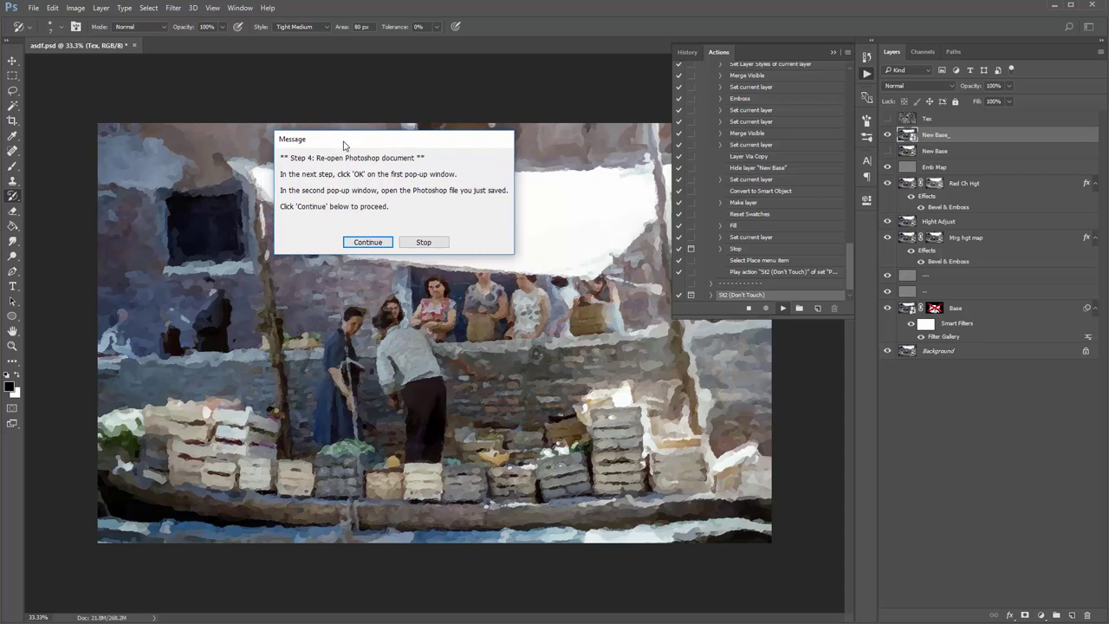
pyautogui.click(364, 242)
pyautogui.moveTo(520, 150); pyautogui.dragTo(331, 153)
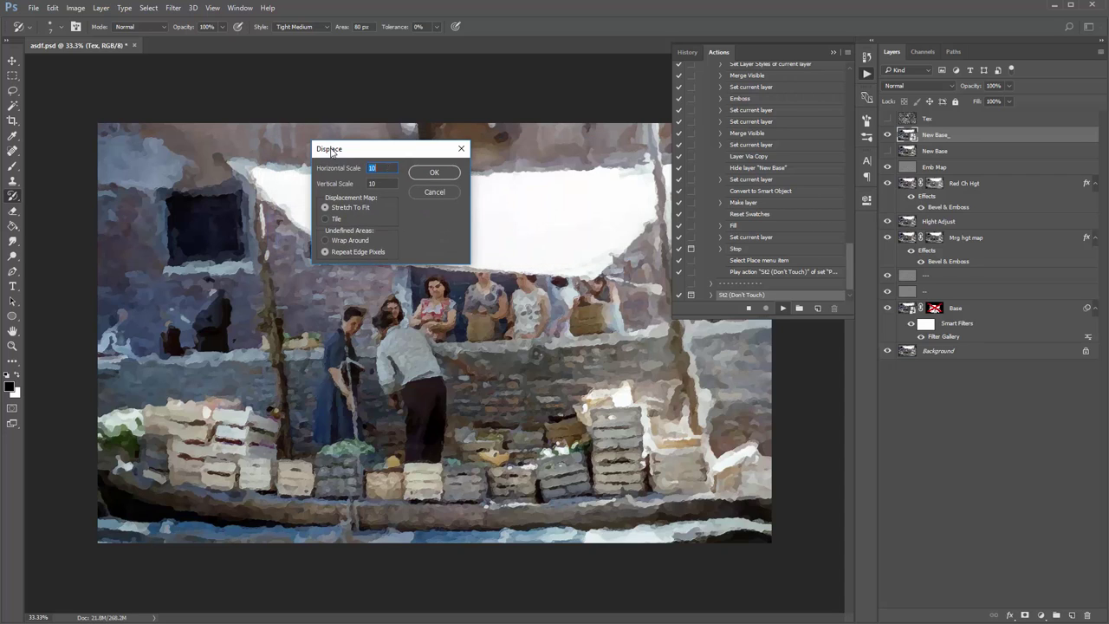
pyautogui.click(444, 175)
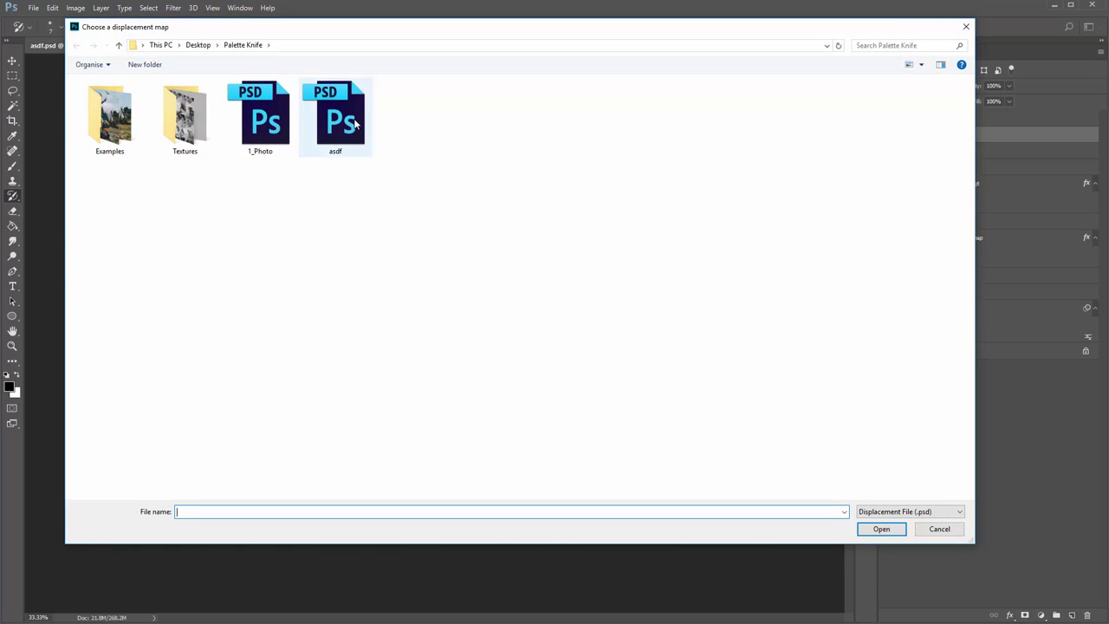
pyautogui.doubleClick(355, 125)
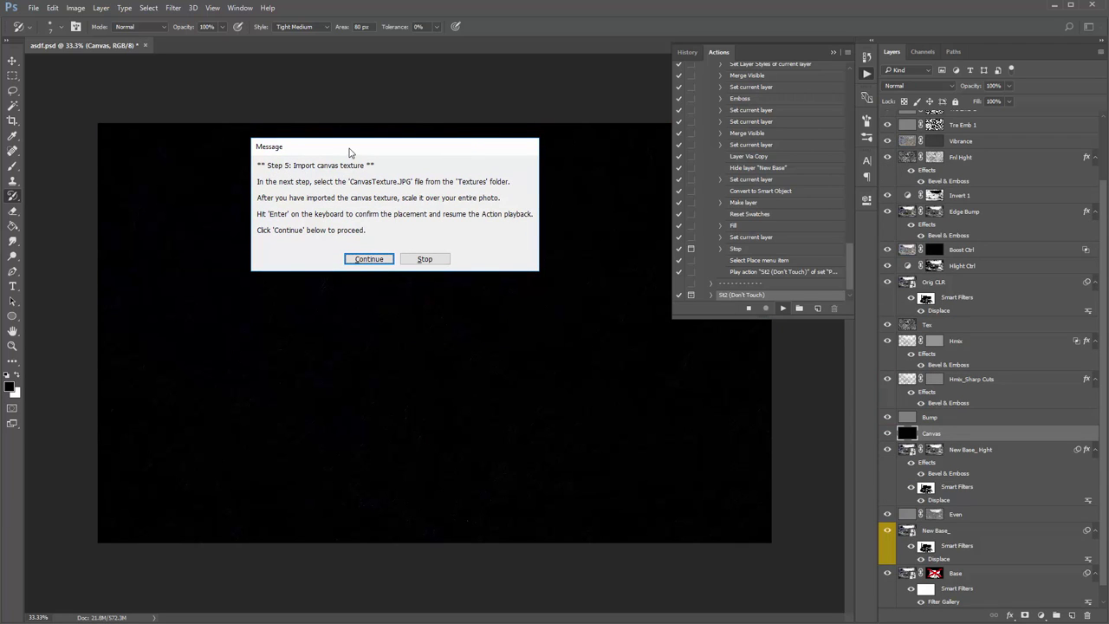
# Continue past the canvas texture message and place CanvasTexture from the Textures folder
pyautogui.moveTo(350, 153); pyautogui.dragTo(363, 151)
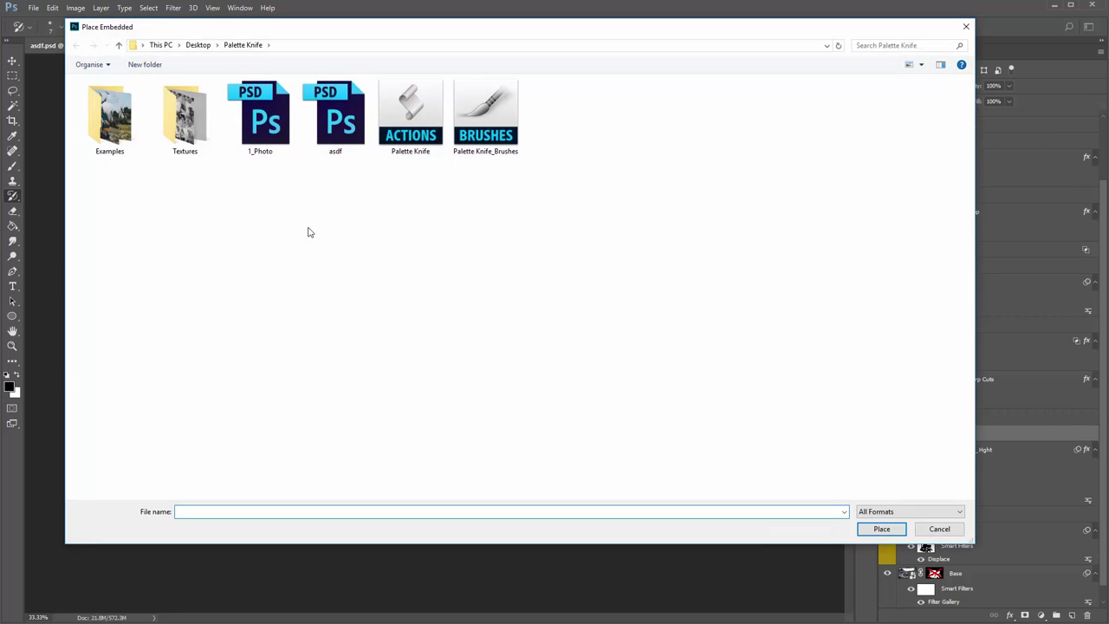
pyautogui.doubleClick(196, 130)
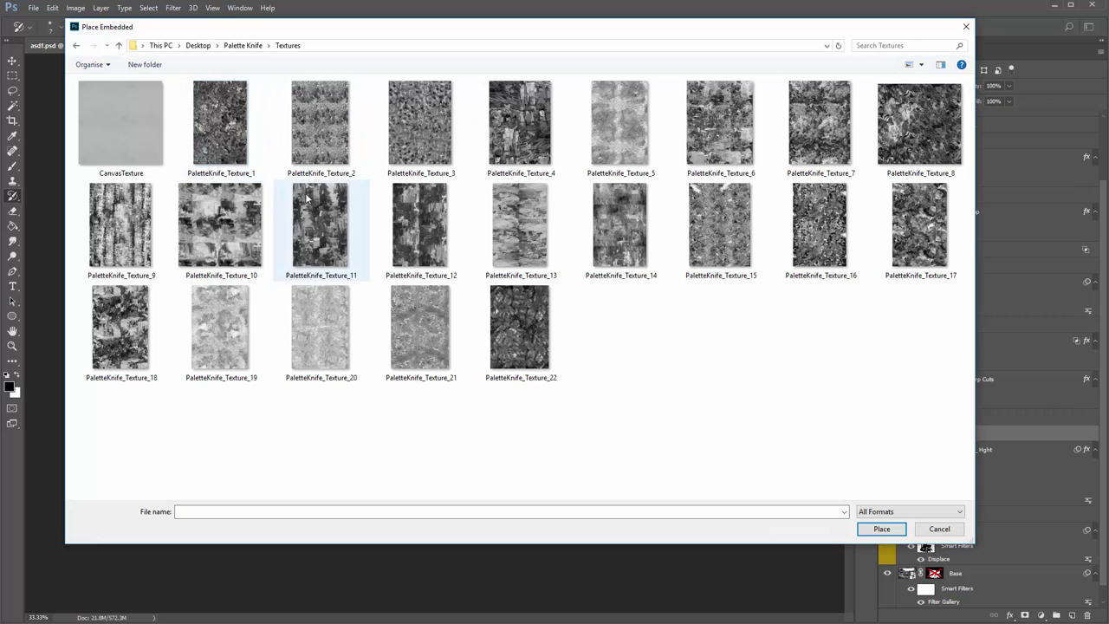
pyautogui.doubleClick(153, 146)
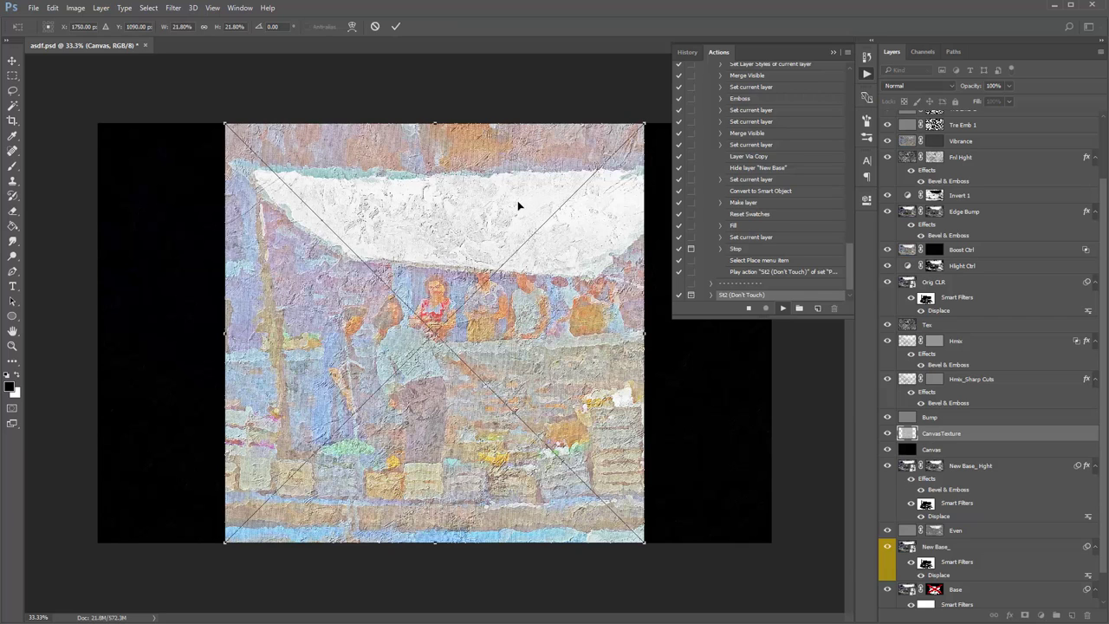
# Scale the placed canvas texture up to cover the entire photo and confirm the placement
pyautogui.hotkey('ctrl', '-')
pyautogui.hotkey('ctrl', '-')
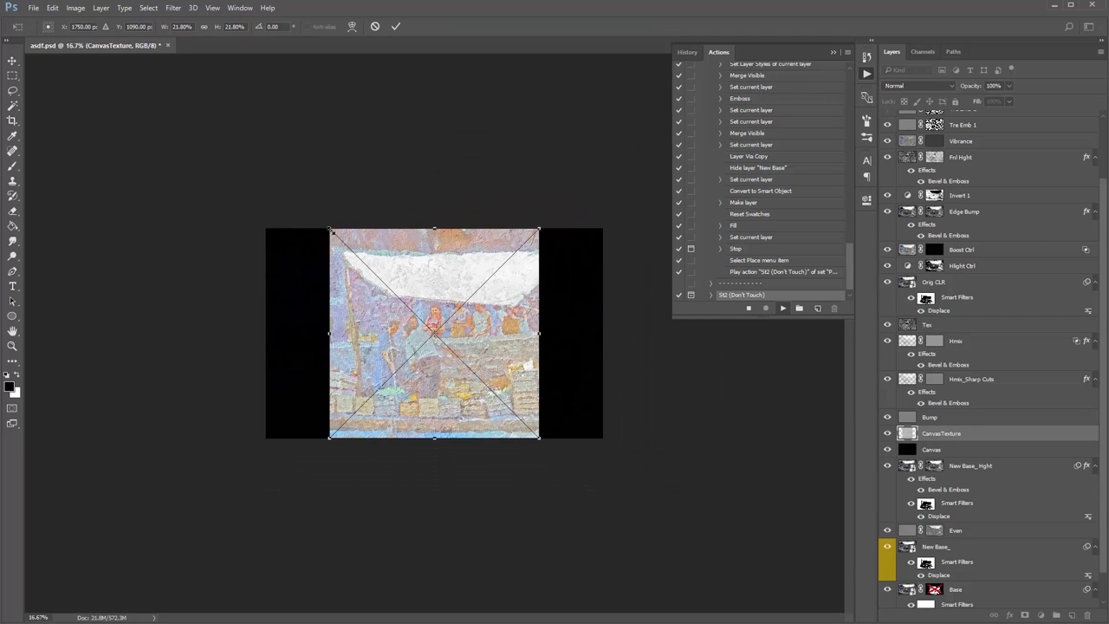
pyautogui.moveTo(330, 231); pyautogui.dragTo(279, 145)
pyautogui.hotkey('ctrl', '+')
pyautogui.hotkey('ctrl', '+')
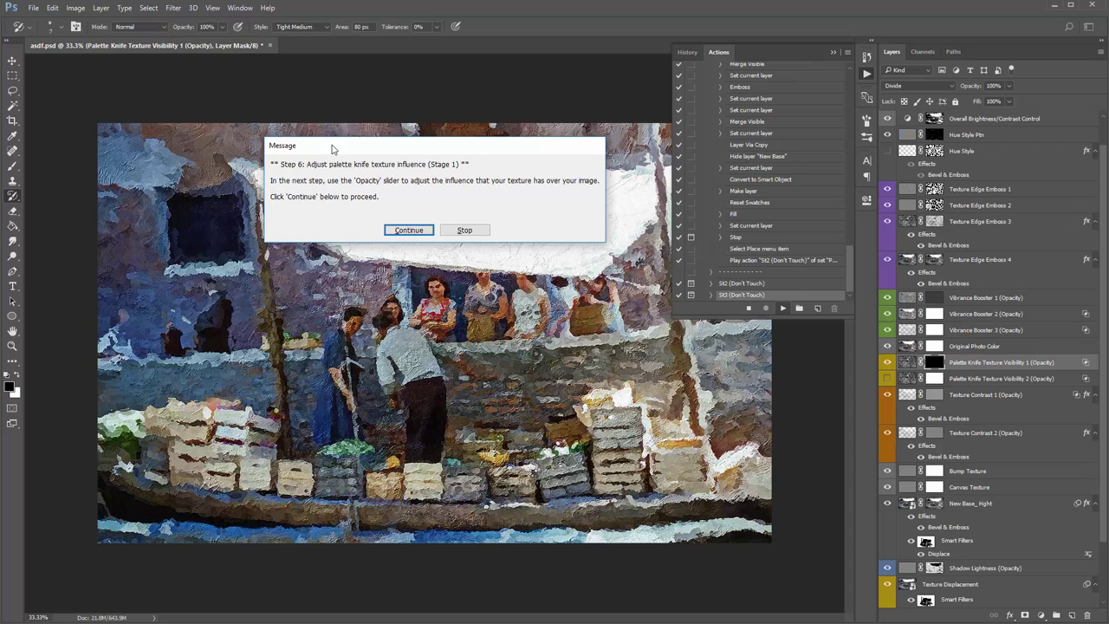
# Continue to the Stage 1 texture influence adjustment and apply the fade at 90% opacity
pyautogui.moveTo(386, 150); pyautogui.dragTo(277, 121)
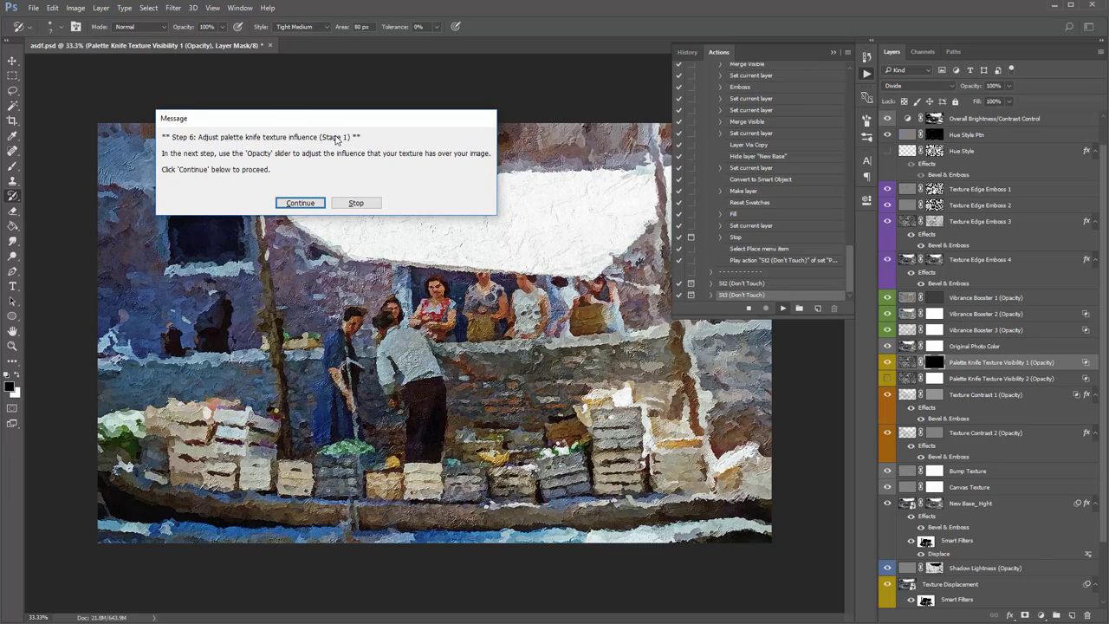
pyautogui.moveTo(341, 123); pyautogui.dragTo(310, 112)
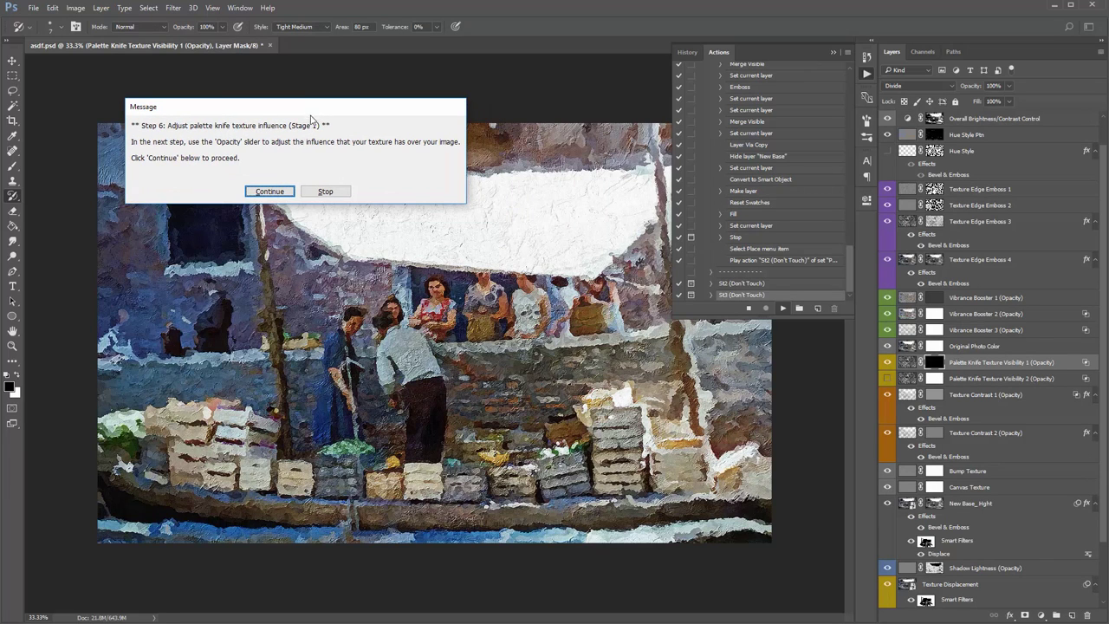
pyautogui.click(268, 192)
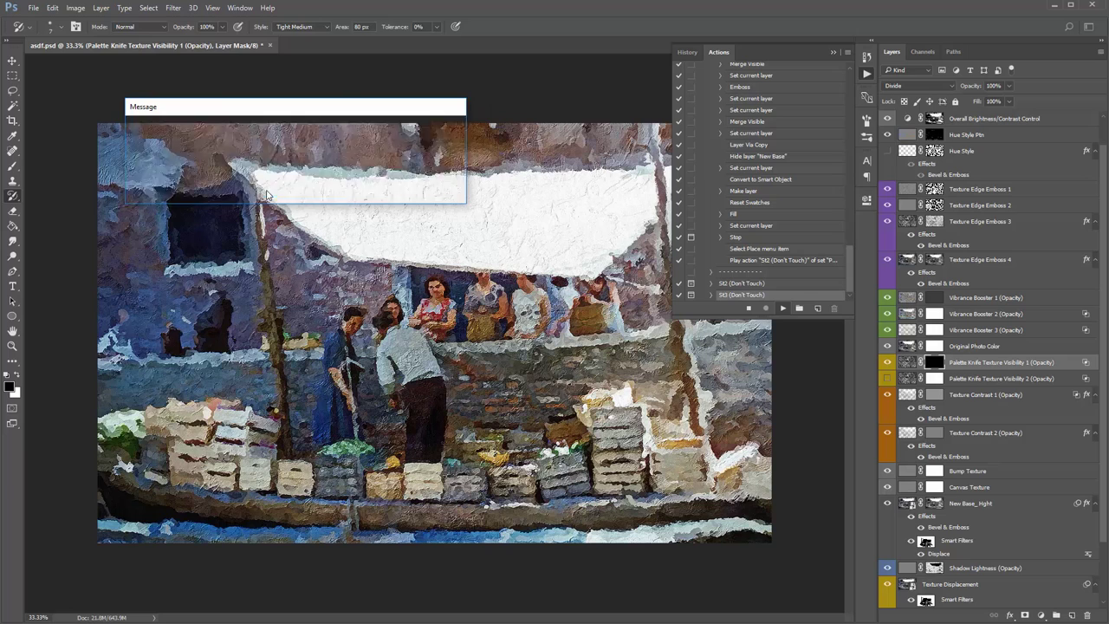
pyautogui.moveTo(782, 104); pyautogui.dragTo(178, 114)
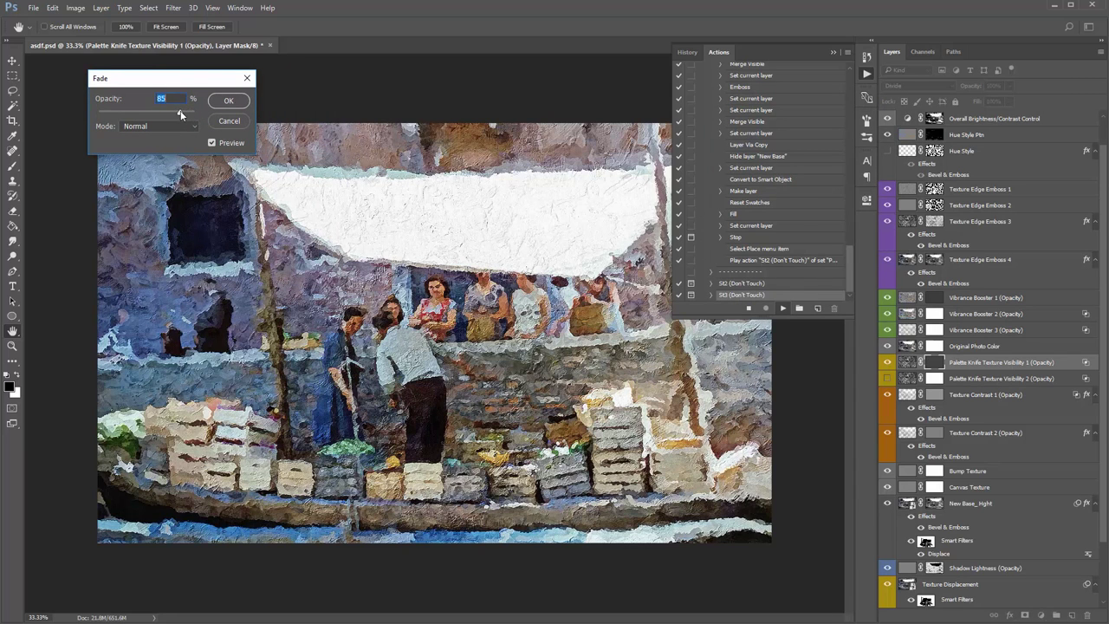
pyautogui.moveTo(180, 113); pyautogui.dragTo(185, 115)
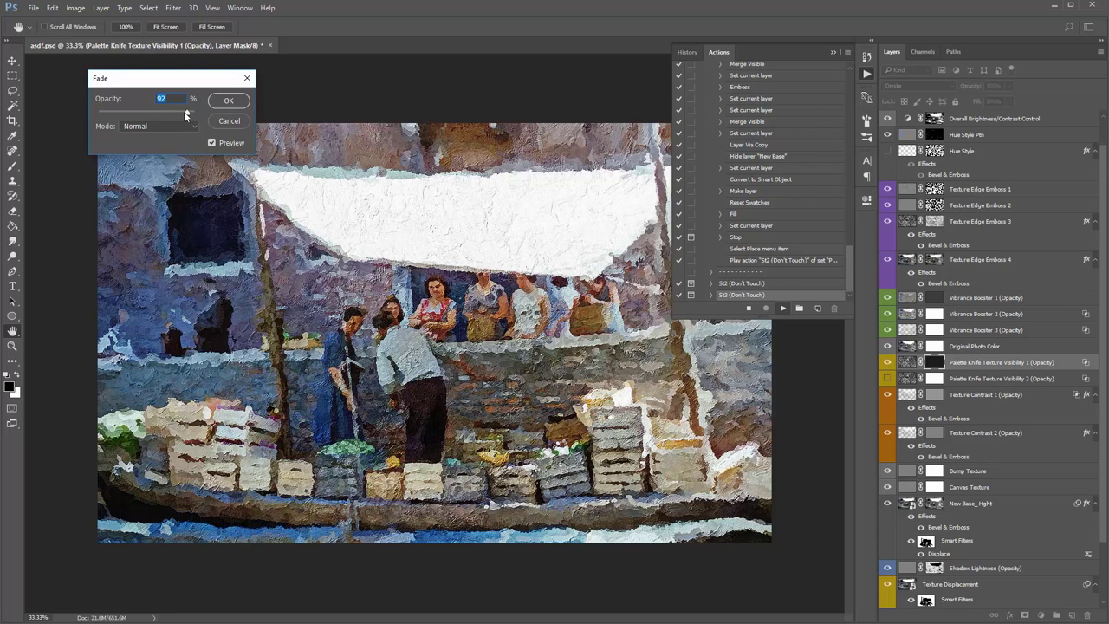
pyautogui.moveTo(185, 116); pyautogui.dragTo(186, 115)
pyautogui.moveTo(134, 85); pyautogui.dragTo(123, 92)
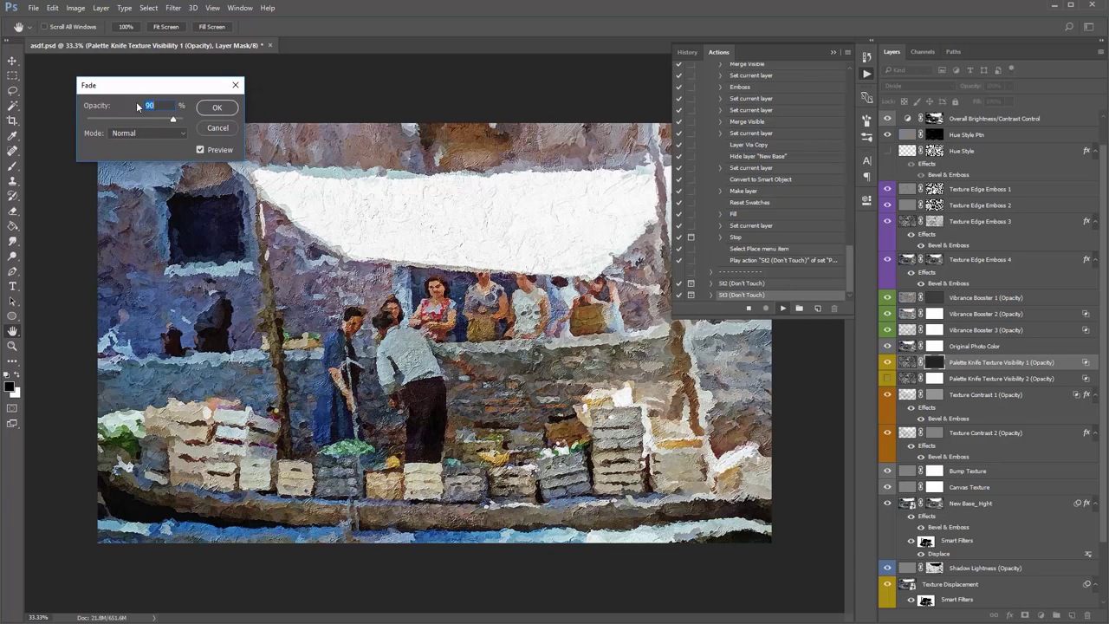
pyautogui.click(216, 109)
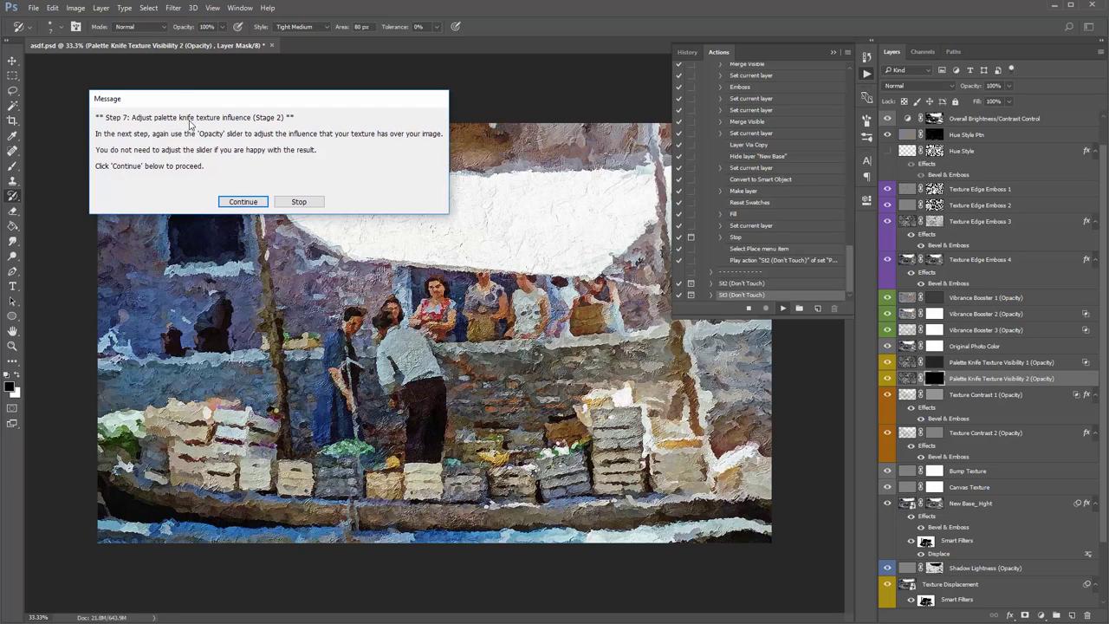
# Continue to the Stage 2 texture influence adjustment and apply the fade at 91% opacity
pyautogui.click(243, 201)
pyautogui.moveTo(182, 121); pyautogui.dragTo(173, 122)
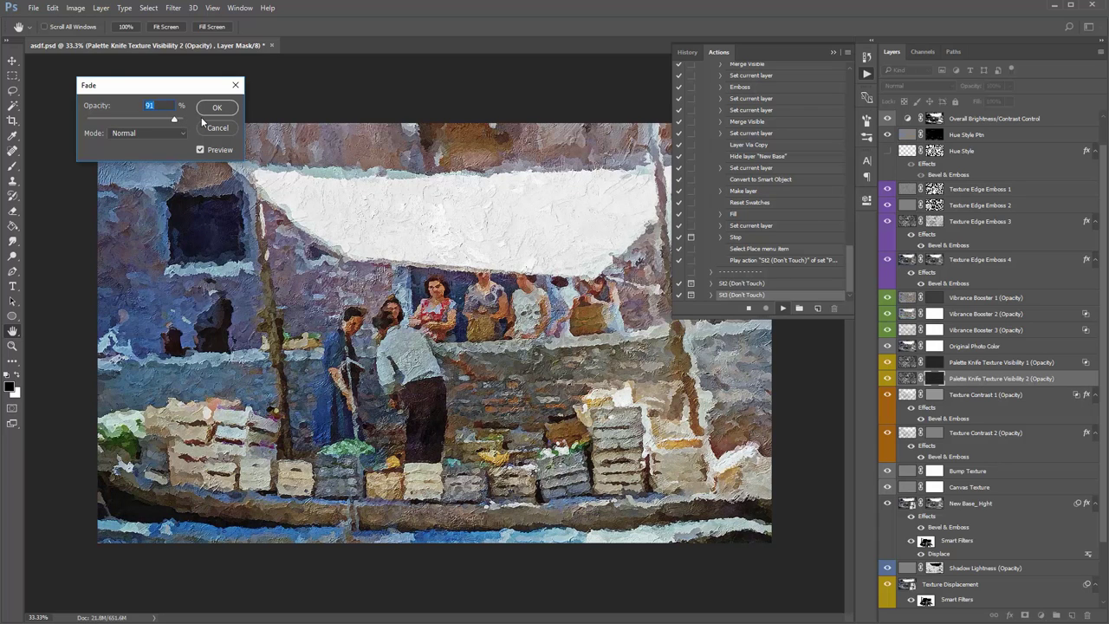
pyautogui.click(216, 108)
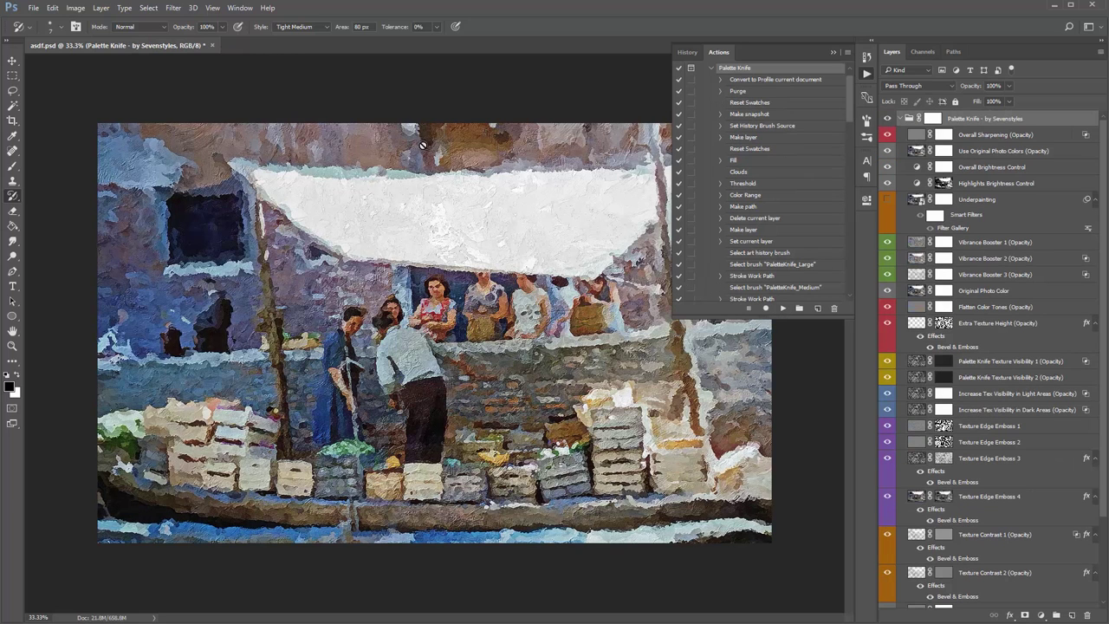
# Collapse the Palette Knife action and the actions list, and fold the Palette Knife layer group
pyautogui.click(711, 69)
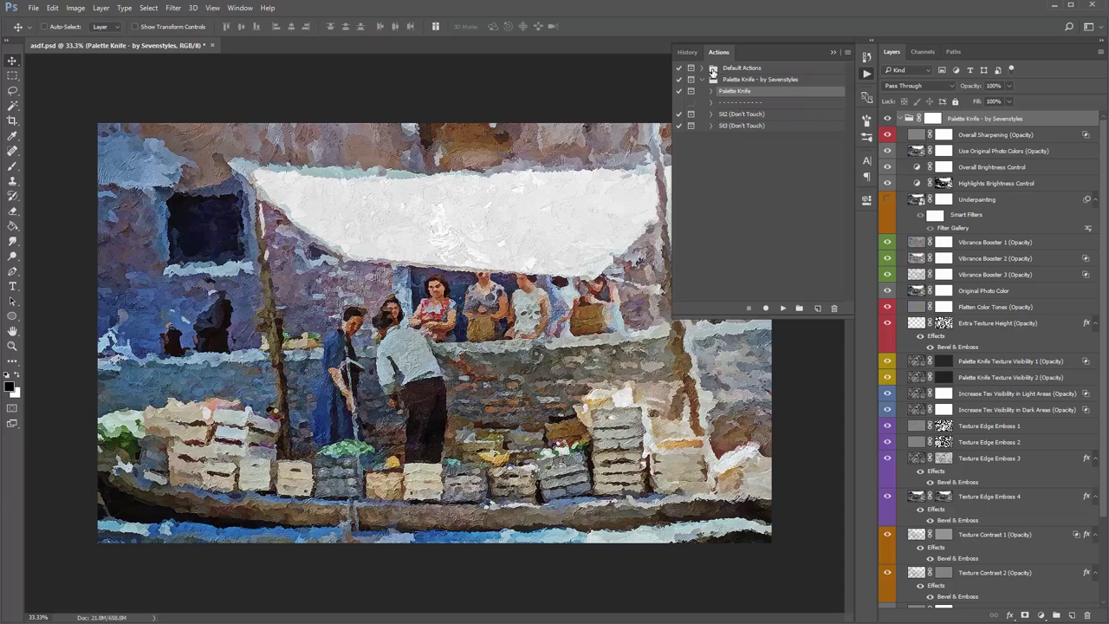
pyautogui.click(834, 52)
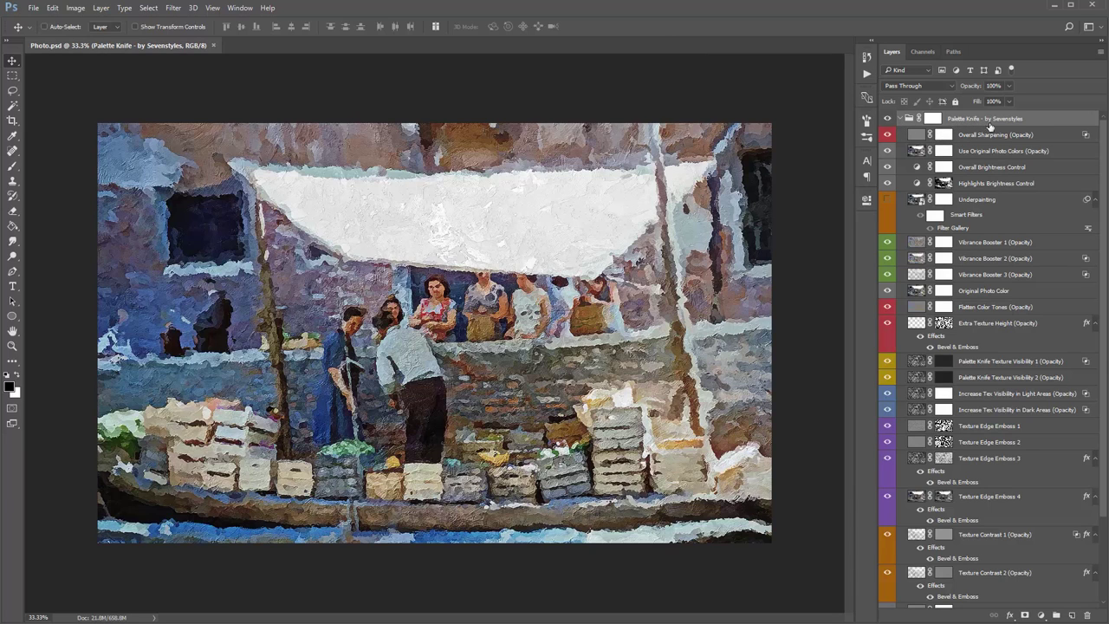
pyautogui.click(900, 119)
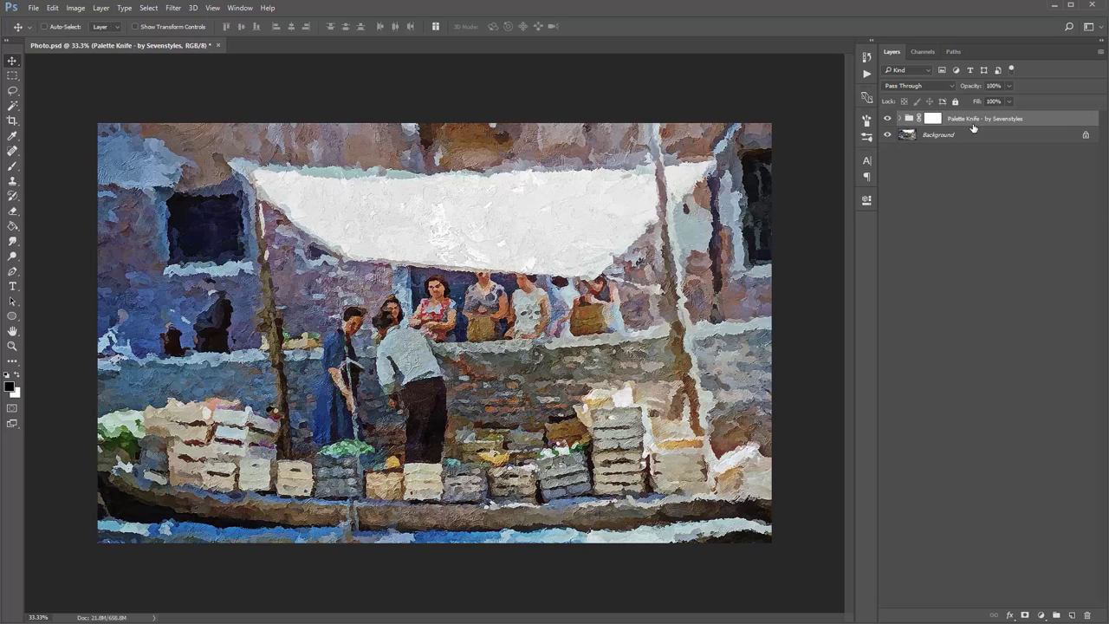
# Hide and show the Palette Knife layer group twice to compare the painting with the original photo
pyautogui.click(888, 120)
pyautogui.click(887, 121)
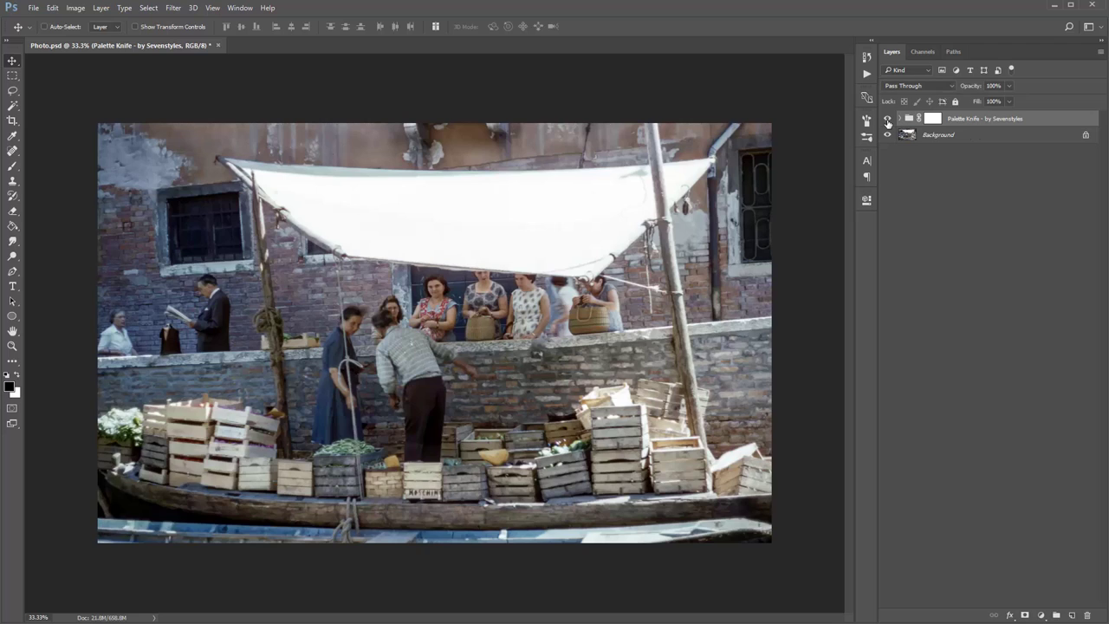
pyautogui.click(887, 121)
pyautogui.click(888, 123)
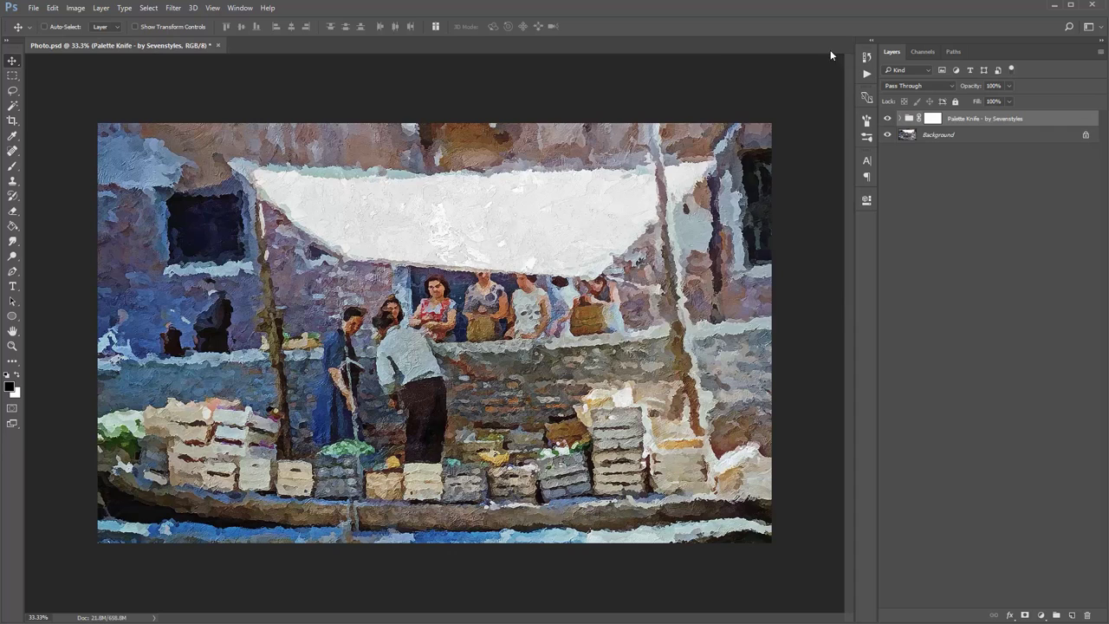
# Expand the Palette Knife layer group and look through its layers from Overall Sharpening down to the texture visibility layers
pyautogui.click(901, 119)
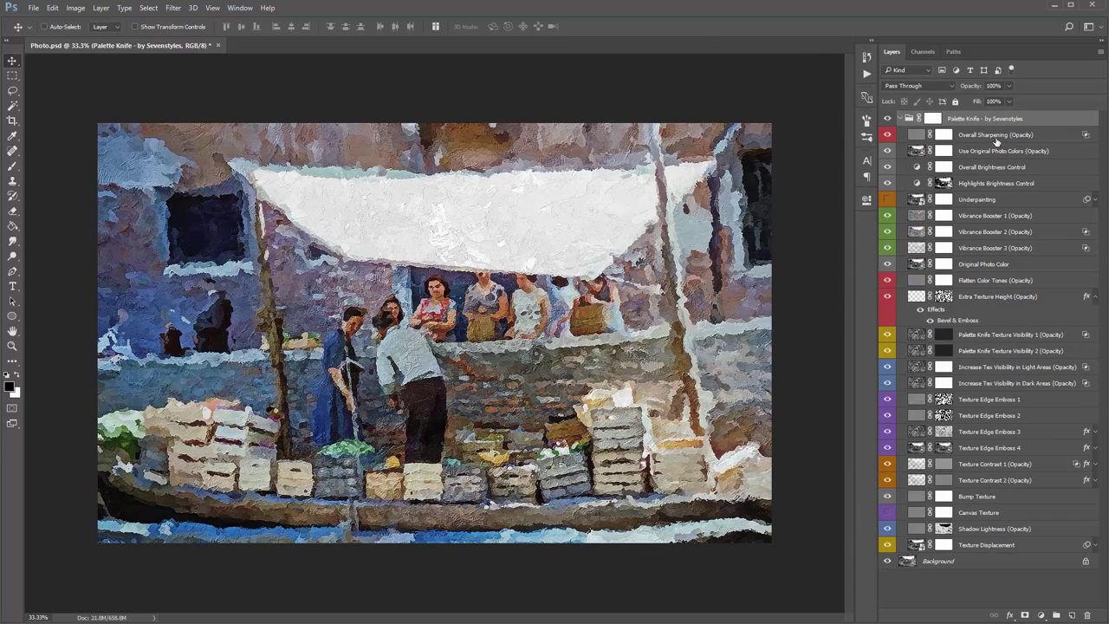
pyautogui.click(995, 135)
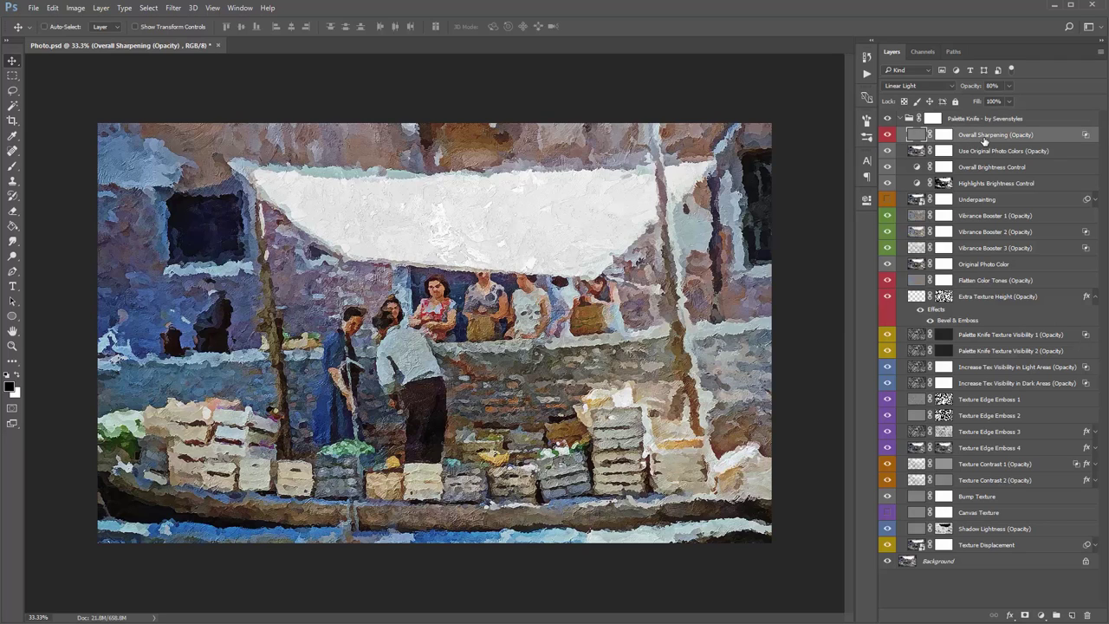
pyautogui.click(1054, 153)
pyautogui.click(1050, 183)
pyautogui.click(1041, 217)
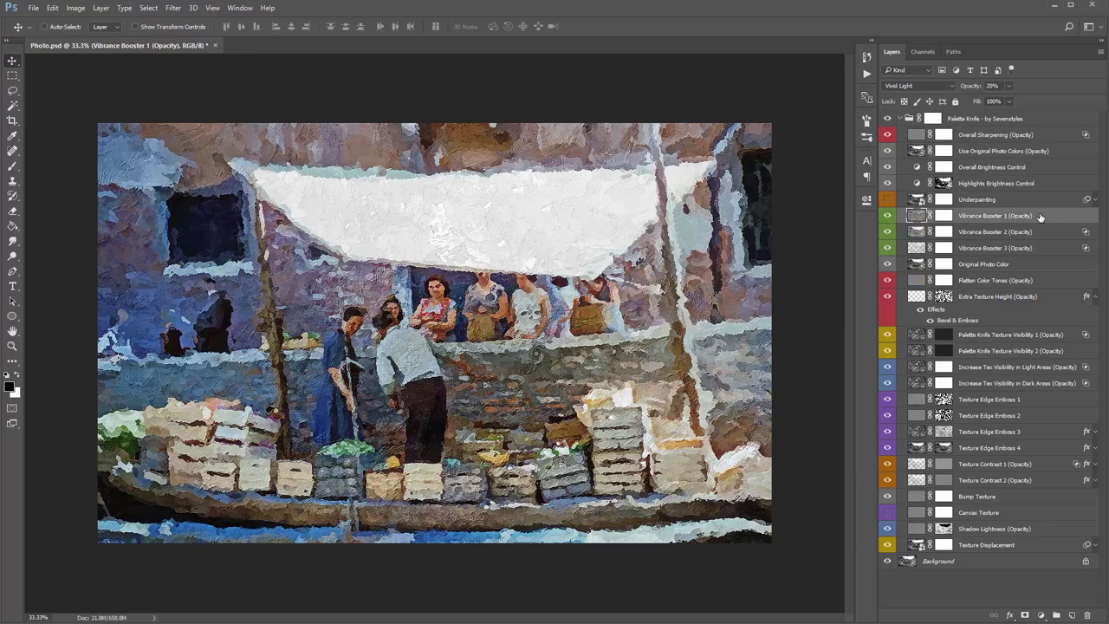
pyautogui.click(1043, 232)
pyautogui.click(1043, 248)
pyautogui.click(1040, 280)
pyautogui.click(1038, 298)
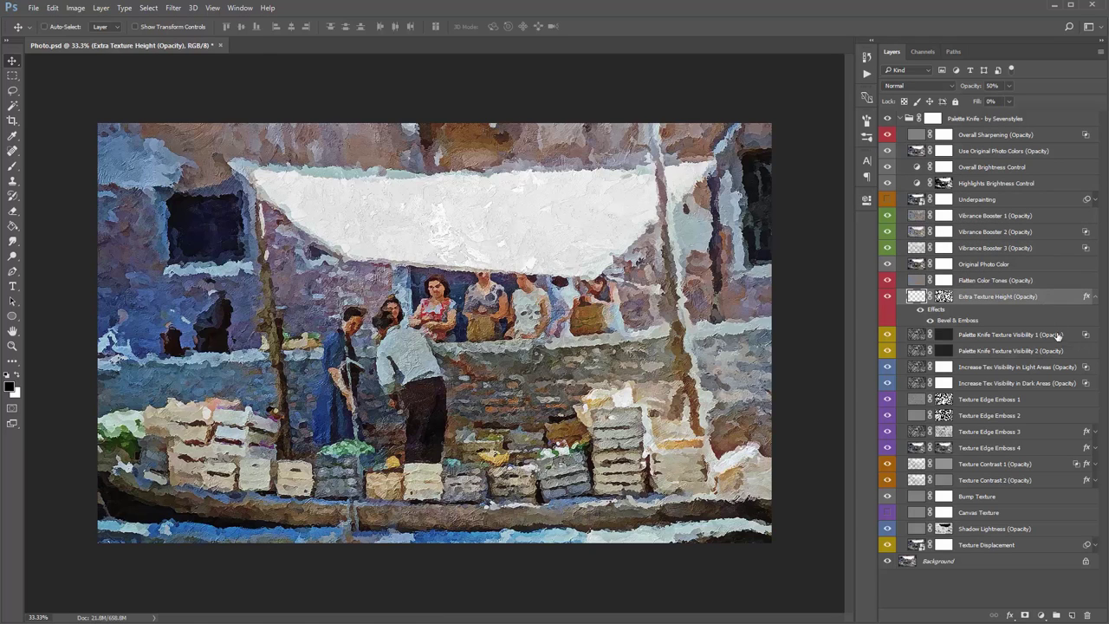
pyautogui.click(1058, 336)
pyautogui.click(1057, 351)
pyautogui.click(1056, 367)
pyautogui.click(1054, 382)
pyautogui.click(1053, 368)
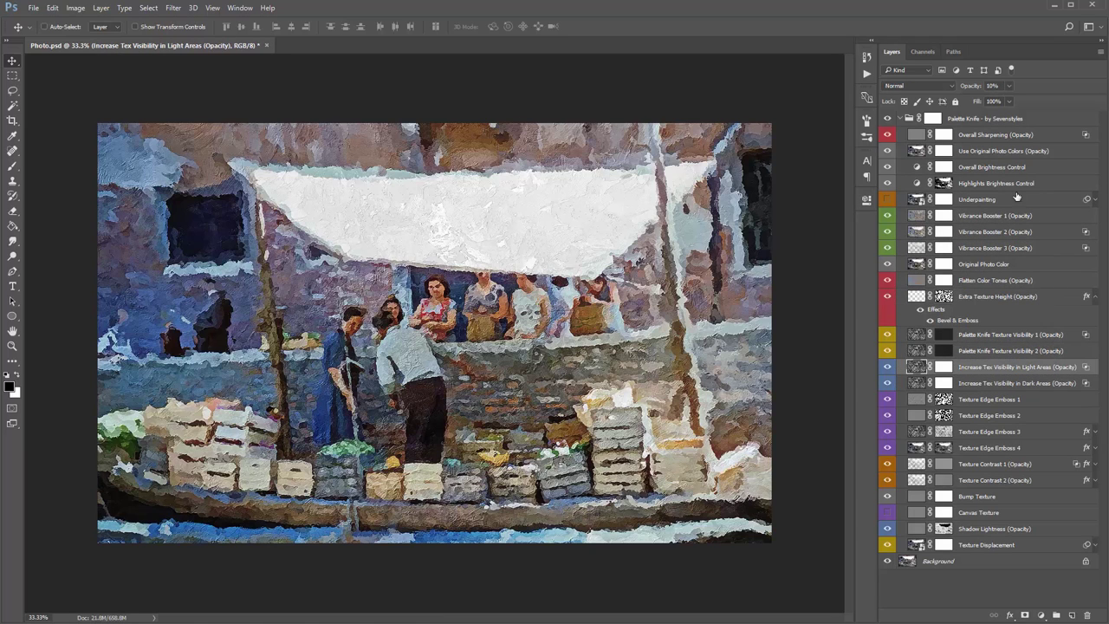
# Set the Overall Sharpening layer's opacity to 78% and raise the opacity of the Use Original Photo Colors layer
pyautogui.click(1002, 136)
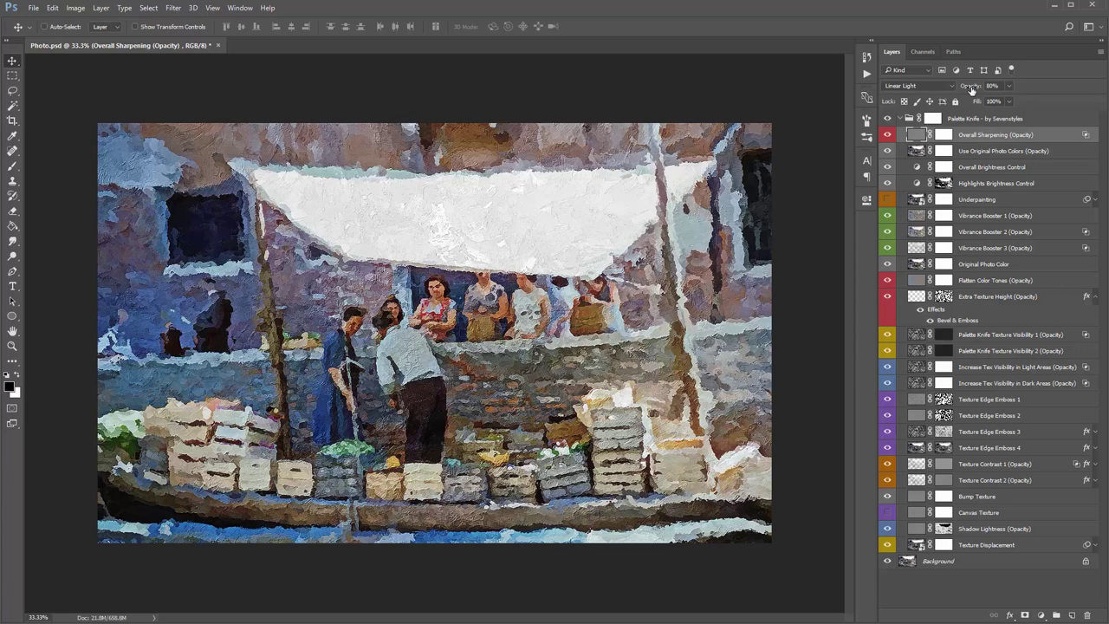
pyautogui.moveTo(971, 89); pyautogui.dragTo(1108, 114)
pyautogui.moveTo(963, 90); pyautogui.dragTo(172, 93)
pyautogui.moveTo(173, 93); pyautogui.dragTo(838, 129)
pyautogui.press('Return')
pyautogui.press('7')
pyautogui.press('8')
pyautogui.click(981, 150)
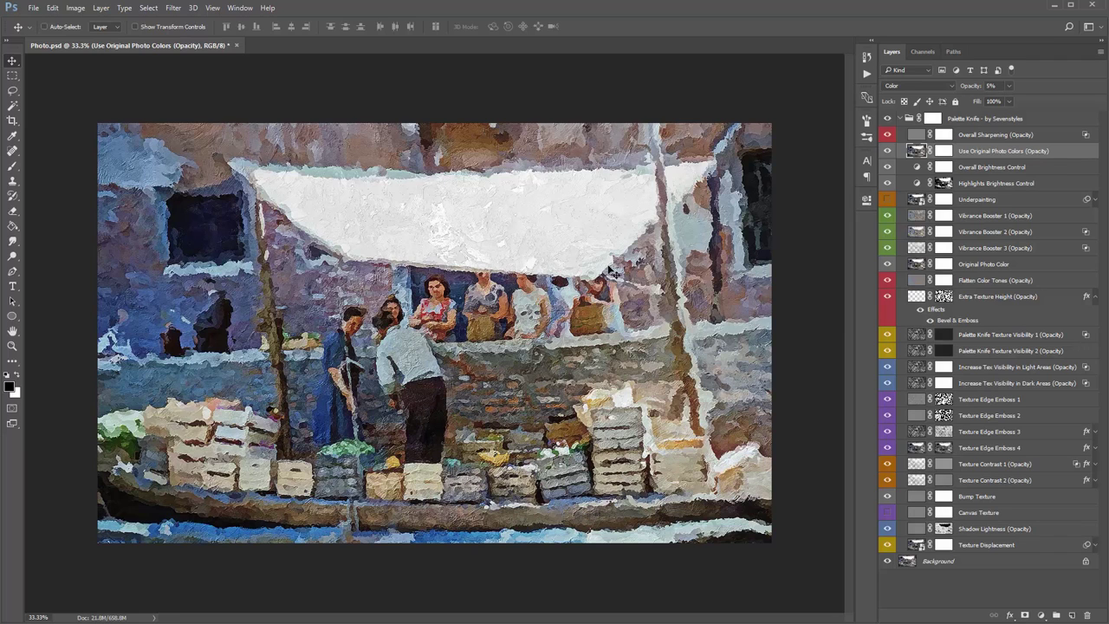
pyautogui.moveTo(967, 89); pyautogui.dragTo(1040, 89)
# Try a higher black input level on the Overall Brightness Control layer, undo it, and set the white input level to 249
pyautogui.click(971, 170)
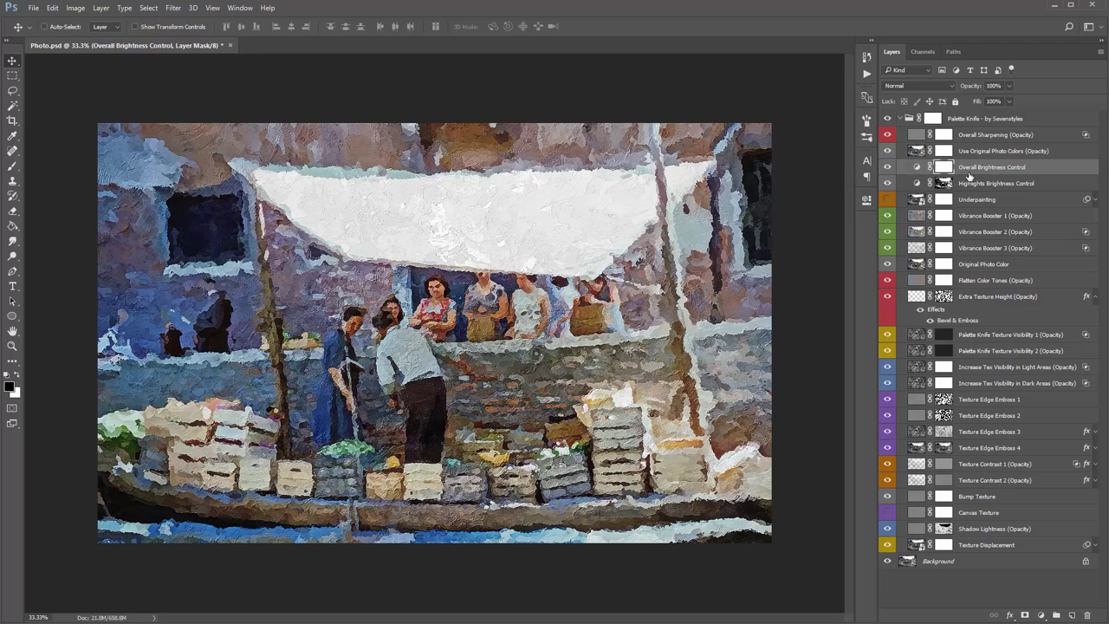
pyautogui.doubleClick(917, 168)
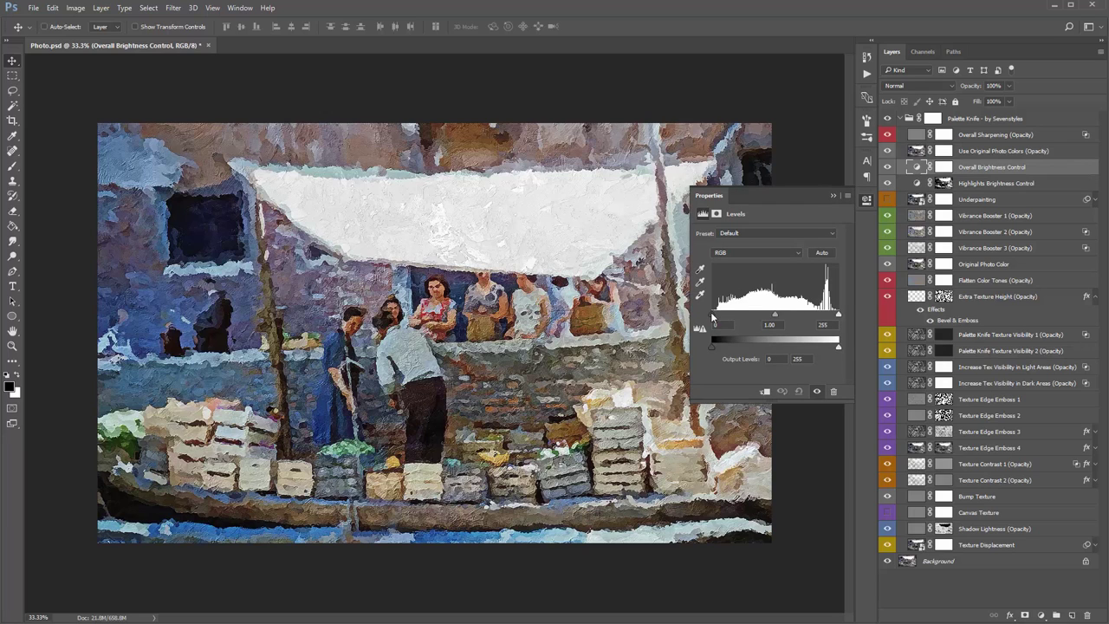
pyautogui.moveTo(716, 318); pyautogui.dragTo(719, 319)
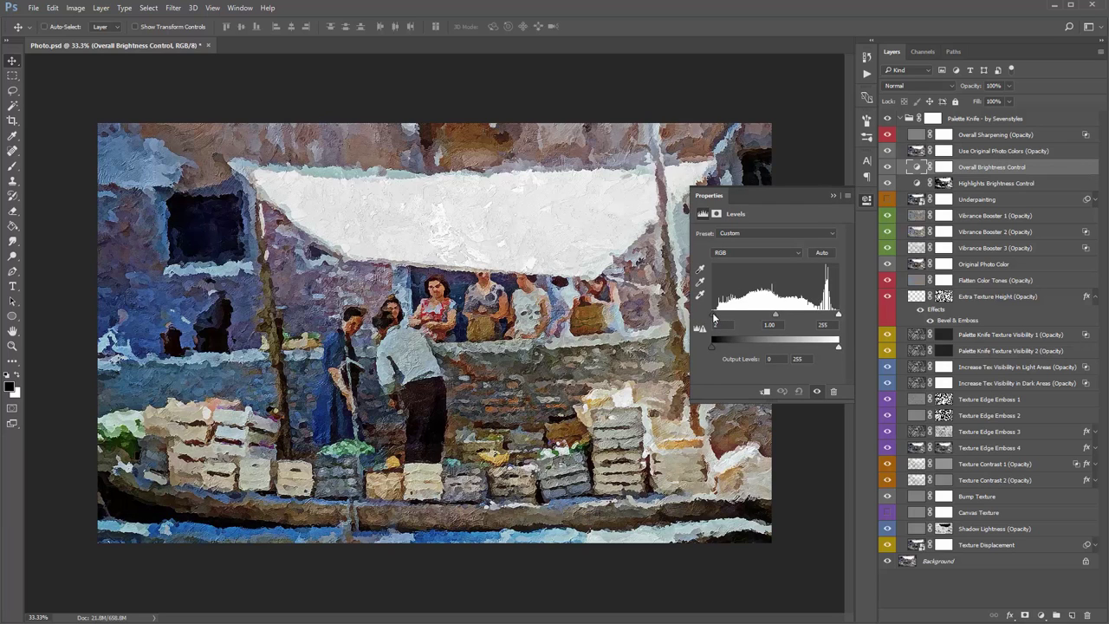
pyautogui.moveTo(714, 317); pyautogui.dragTo(742, 318)
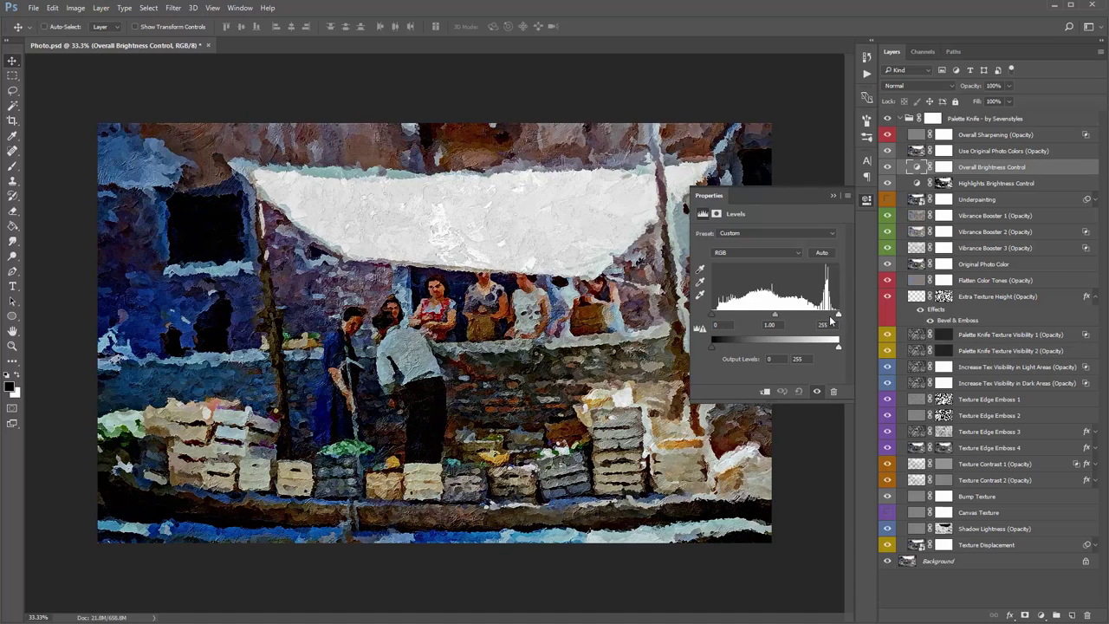
pyautogui.hotkey('ctrl', 'z')
pyautogui.moveTo(839, 318)
pyautogui.mouseDown()
pyautogui.moveTo(811, 319)
pyautogui.moveTo(853, 313)
pyautogui.moveTo(835, 319)
pyautogui.mouseUp()
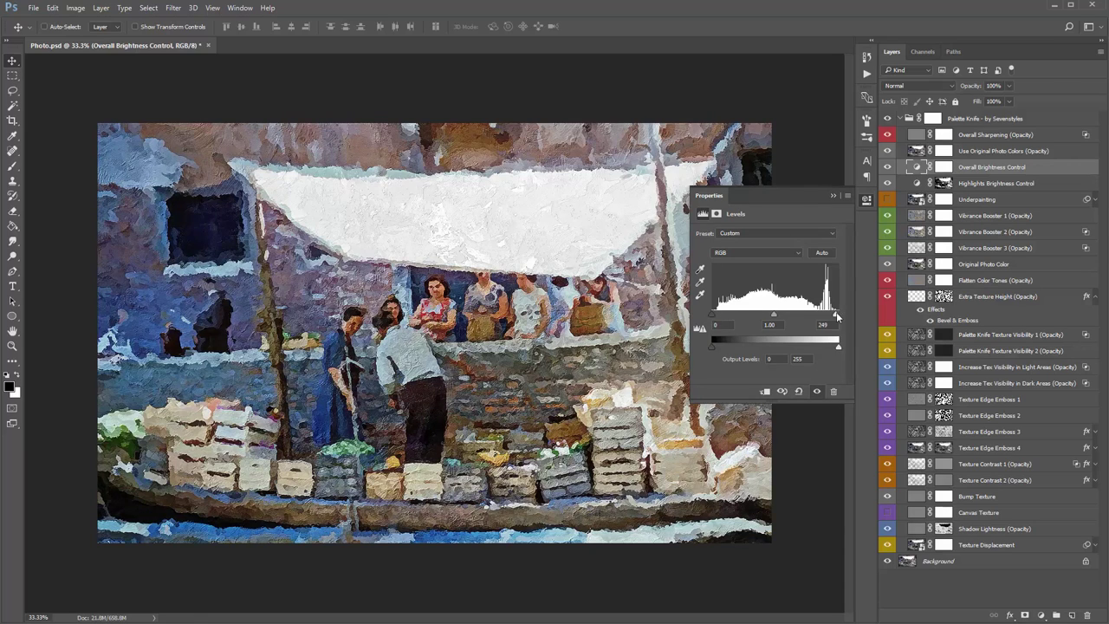
pyautogui.click(833, 195)
# Try higher brightness on the Highlights Brightness Control layer, and set its brightness to 0 and contrast to -50
pyautogui.click(1009, 187)
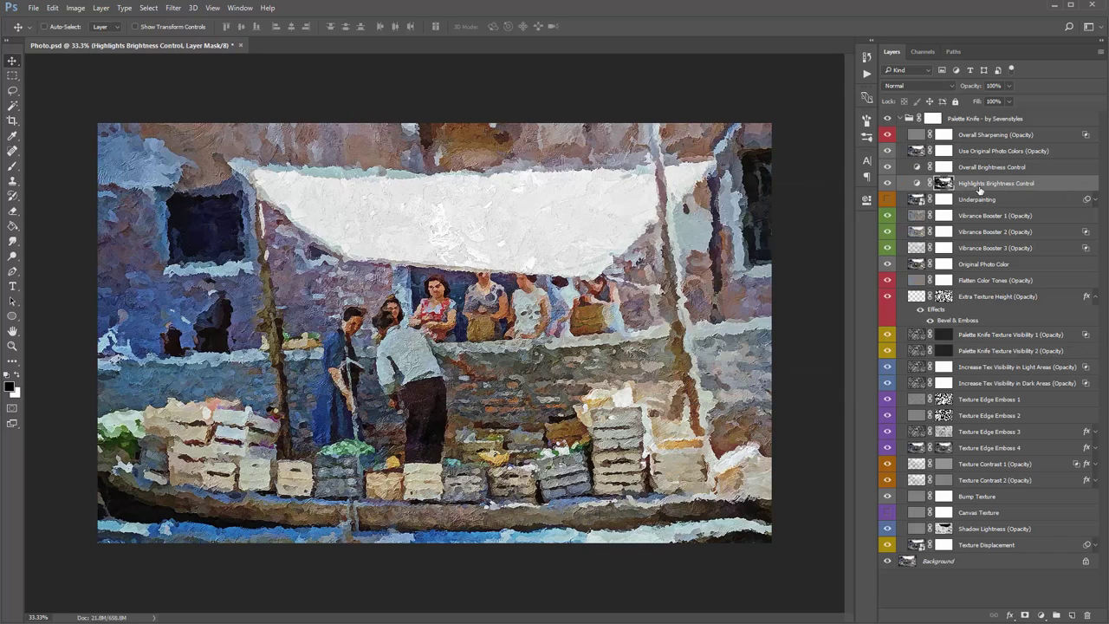
pyautogui.doubleClick(919, 185)
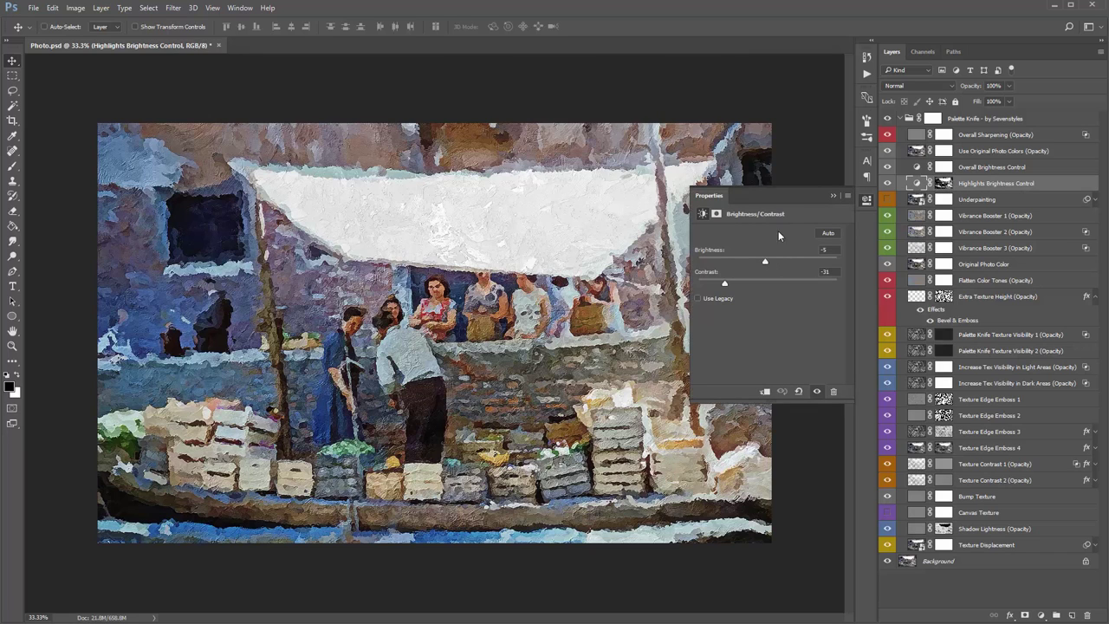
pyautogui.moveTo(767, 261)
pyautogui.mouseDown()
pyautogui.moveTo(748, 259)
pyautogui.moveTo(783, 260)
pyautogui.mouseUp()
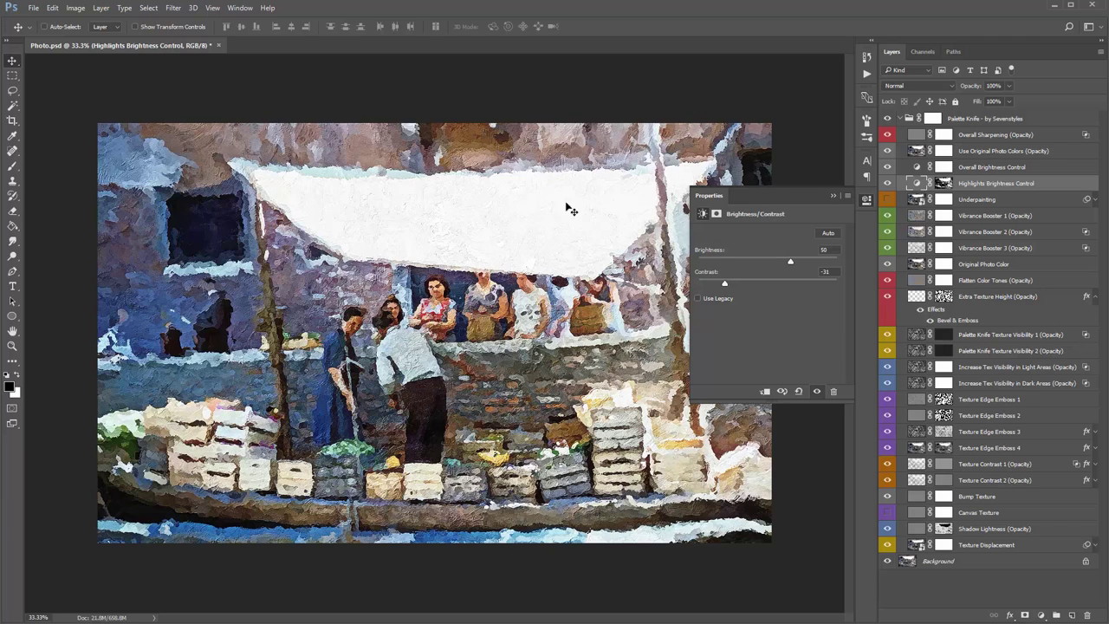
pyautogui.moveTo(807, 260); pyautogui.dragTo(808, 260)
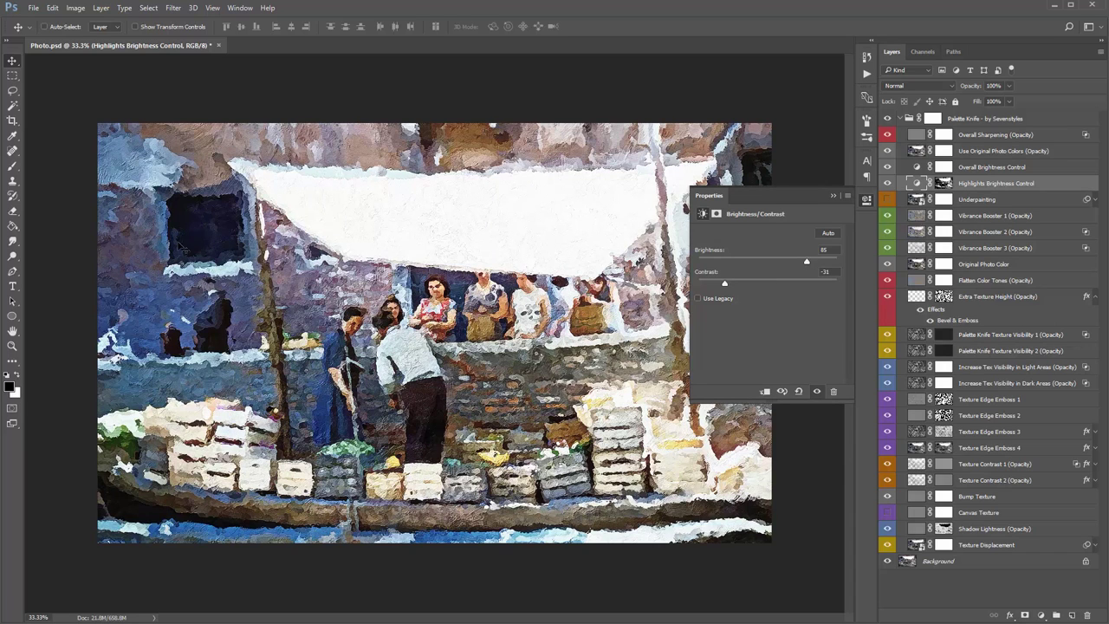
pyautogui.moveTo(757, 260); pyautogui.dragTo(815, 260)
pyautogui.write('0')
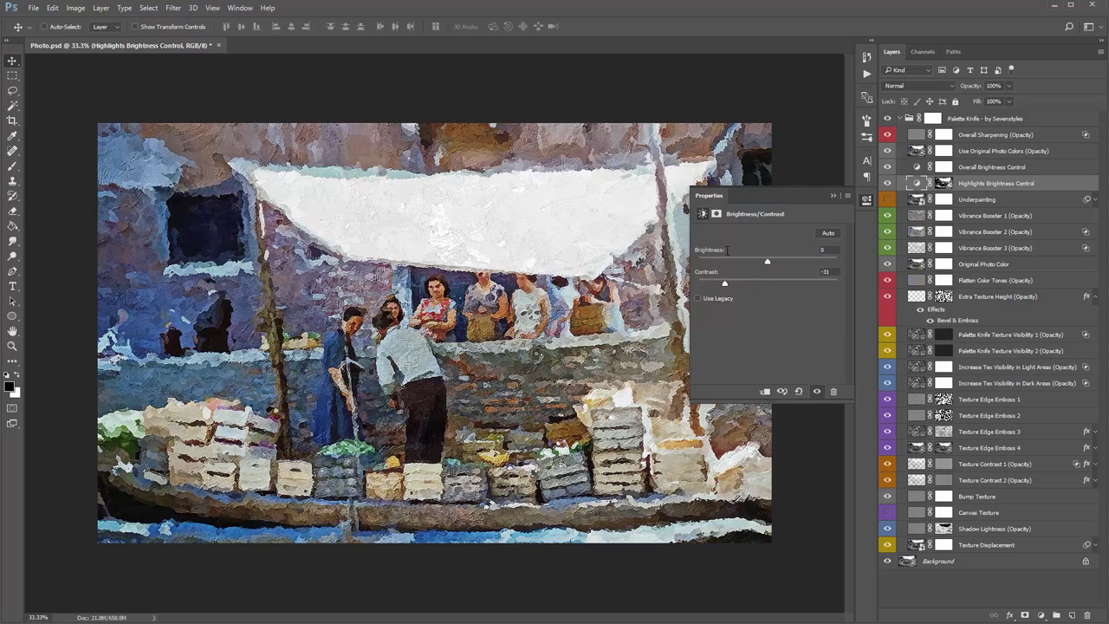
pyautogui.moveTo(726, 286); pyautogui.dragTo(698, 284)
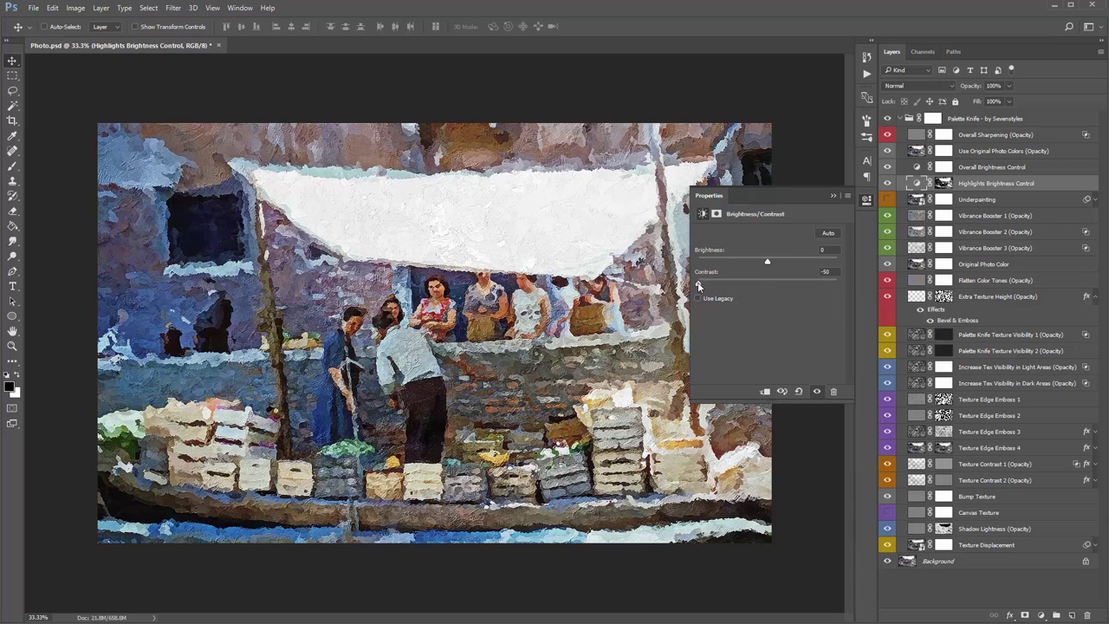
pyautogui.click(832, 196)
# Show the Underpainting layer, try it above Overall Sharpening, and return it to its place beneath Highlights Brightness Control
pyautogui.click(985, 201)
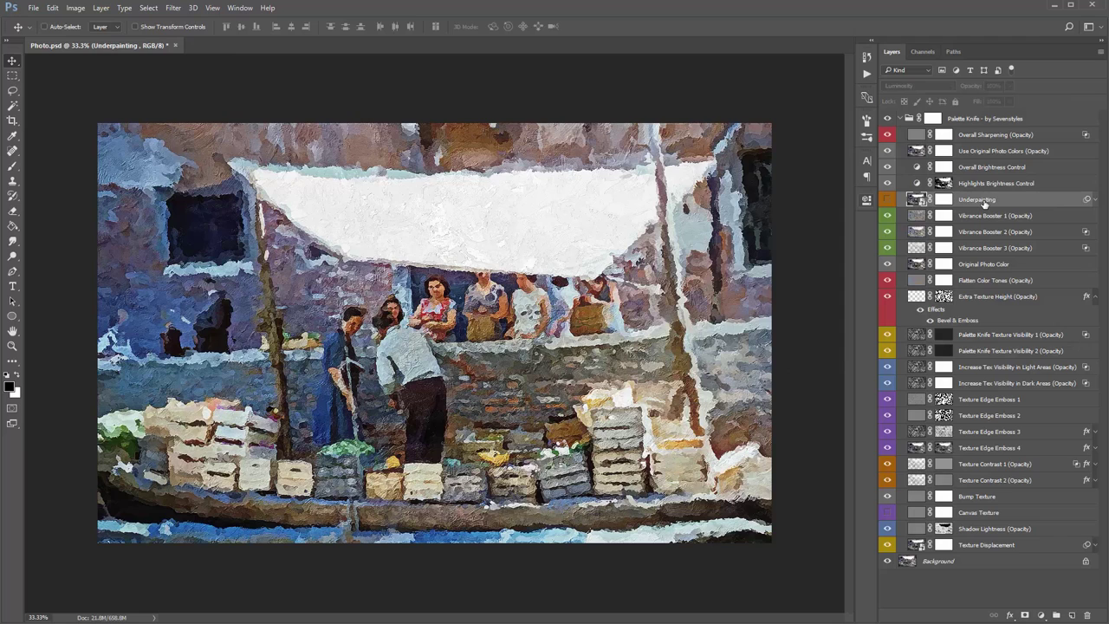
pyautogui.click(887, 201)
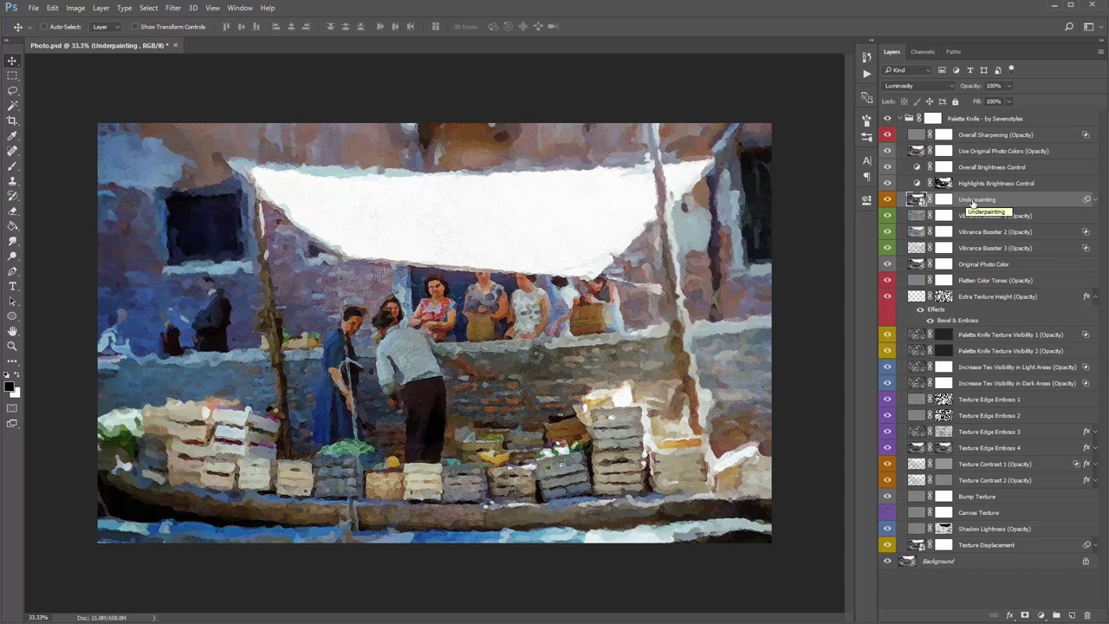
pyautogui.moveTo(978, 203); pyautogui.dragTo(960, 130)
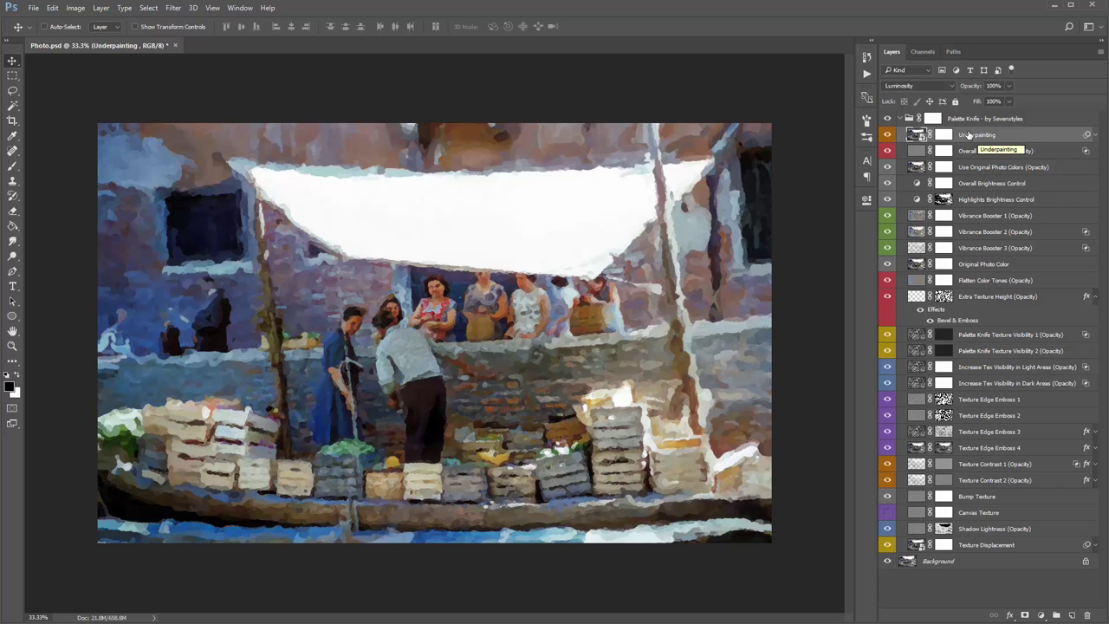
pyautogui.moveTo(978, 137); pyautogui.dragTo(991, 202)
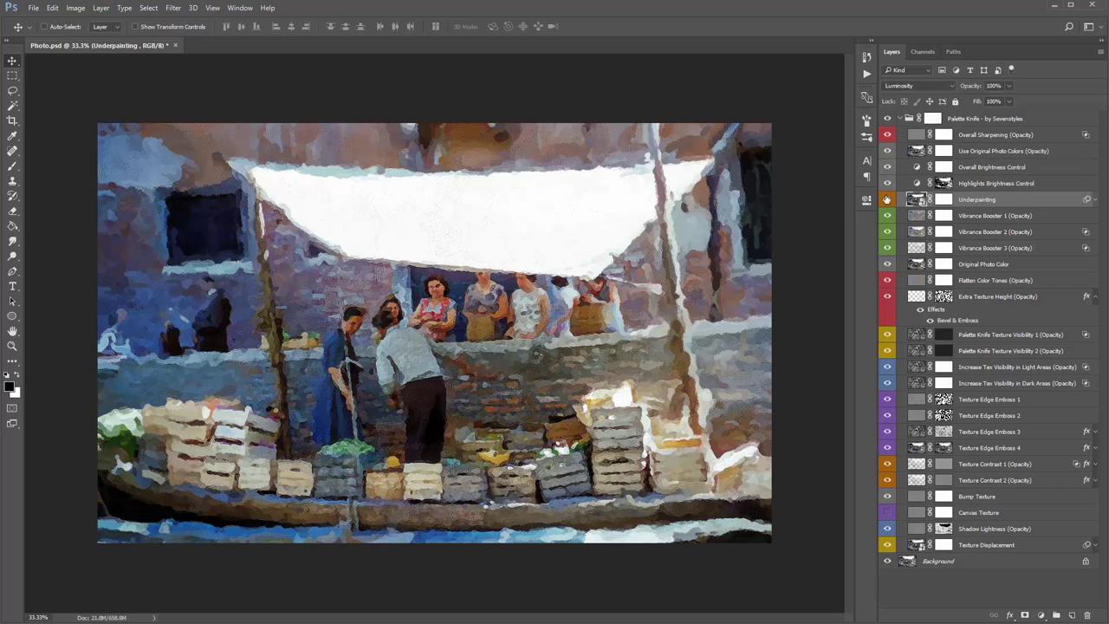
pyautogui.click(886, 200)
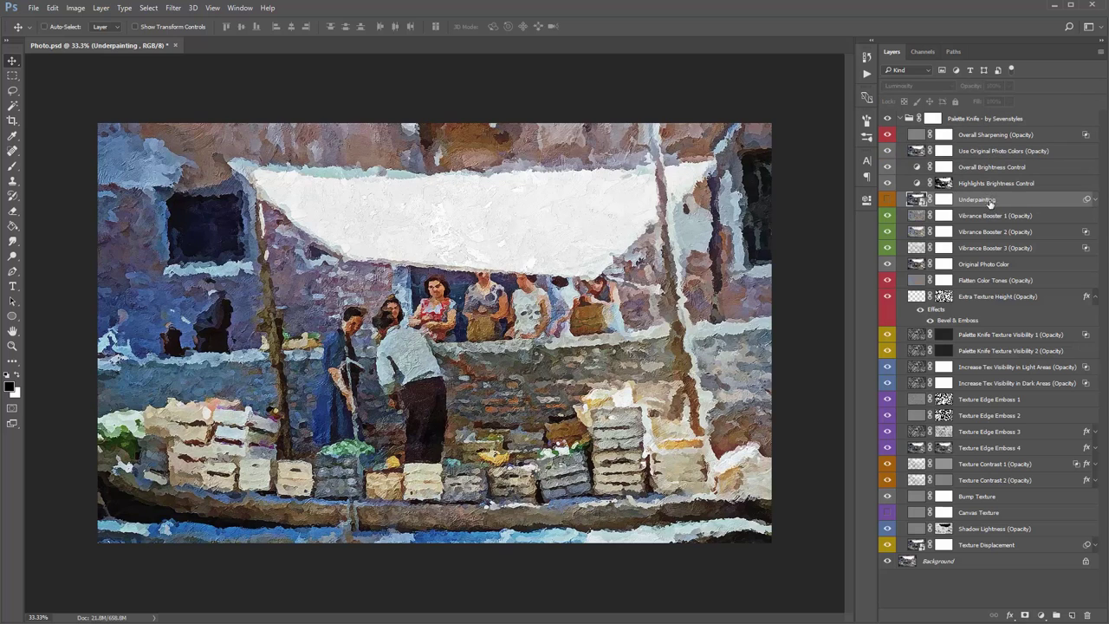
pyautogui.click(887, 200)
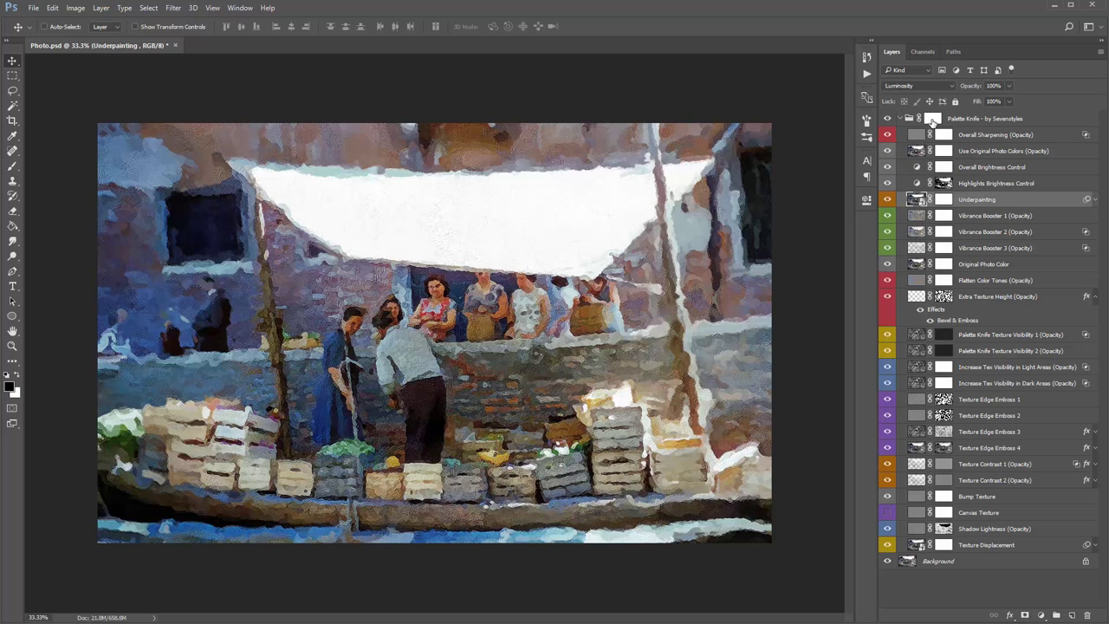
# Fold the Extra Texture Height effects list and invert the Underpainting layer's mask to black
pyautogui.click(1094, 298)
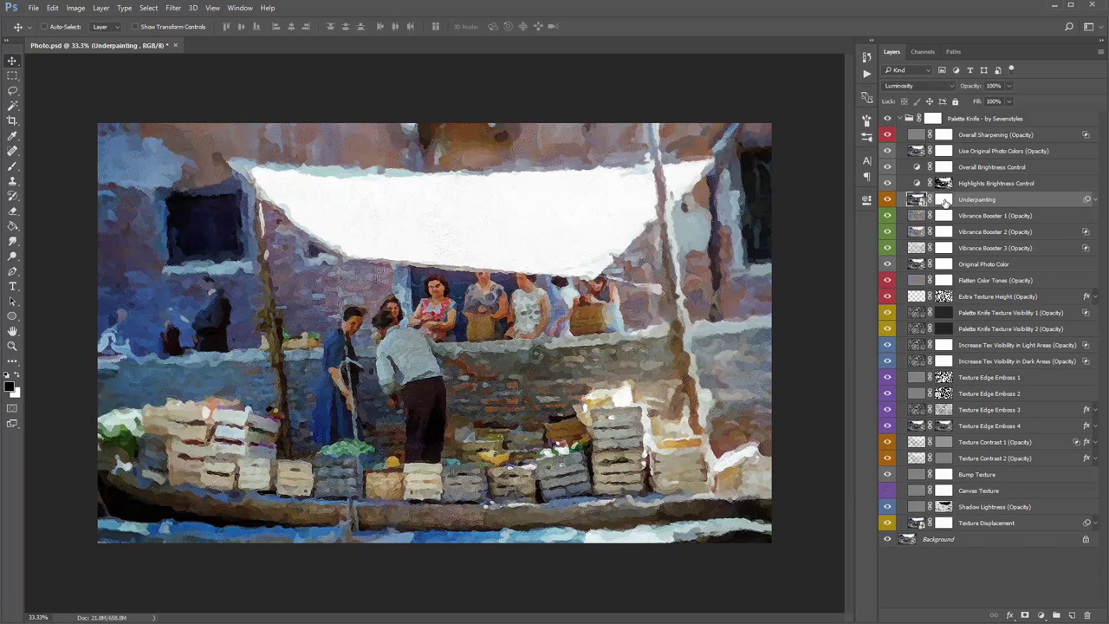
pyautogui.click(944, 200)
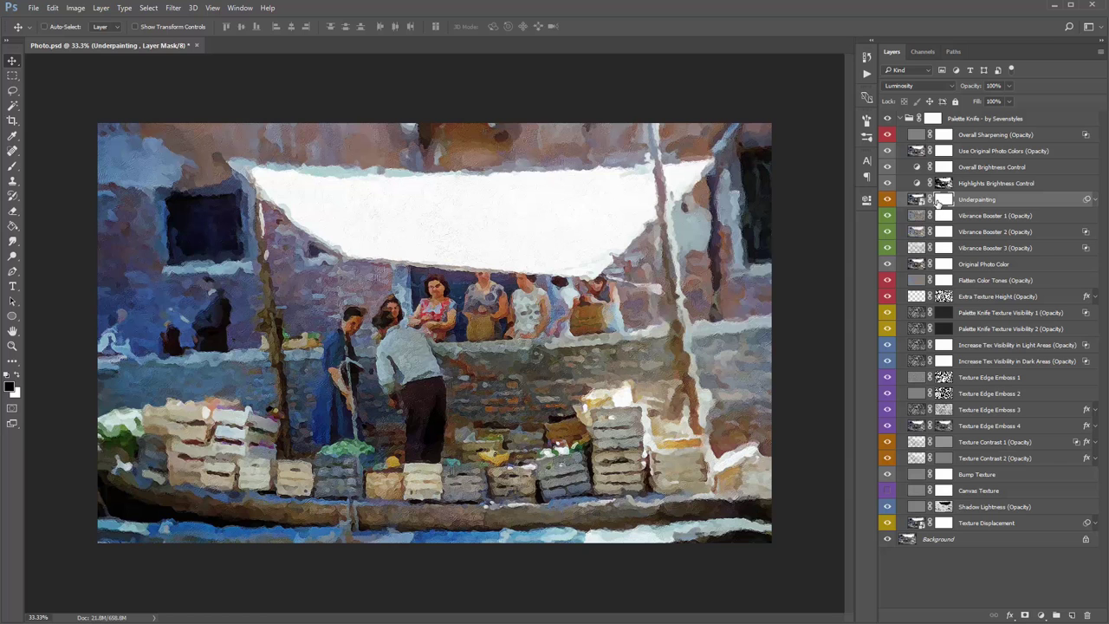
pyautogui.click(888, 201)
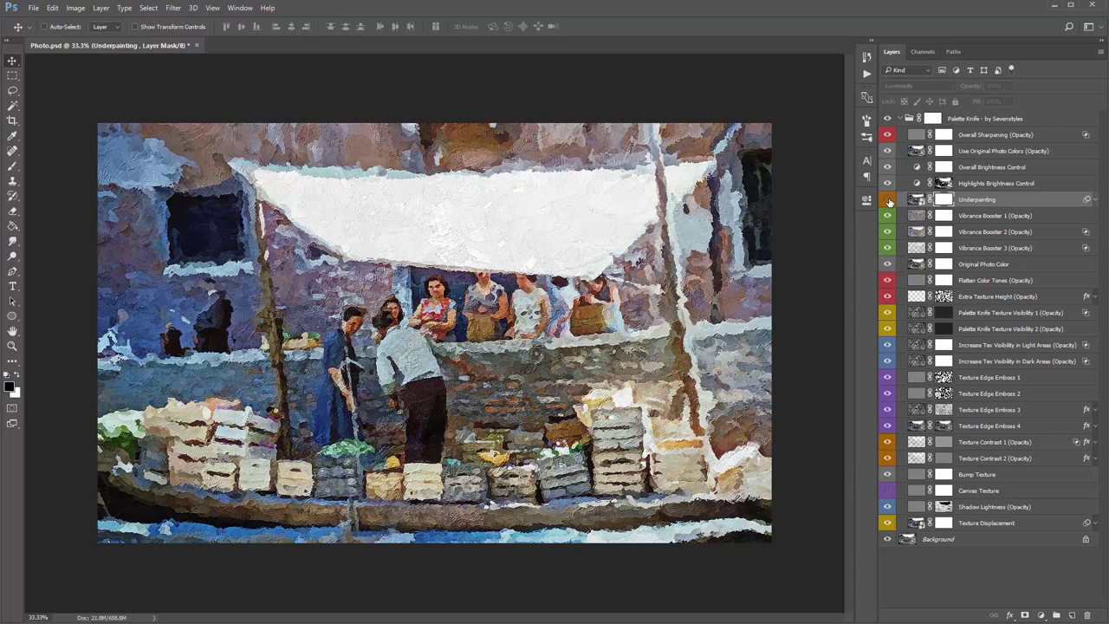
pyautogui.click(888, 201)
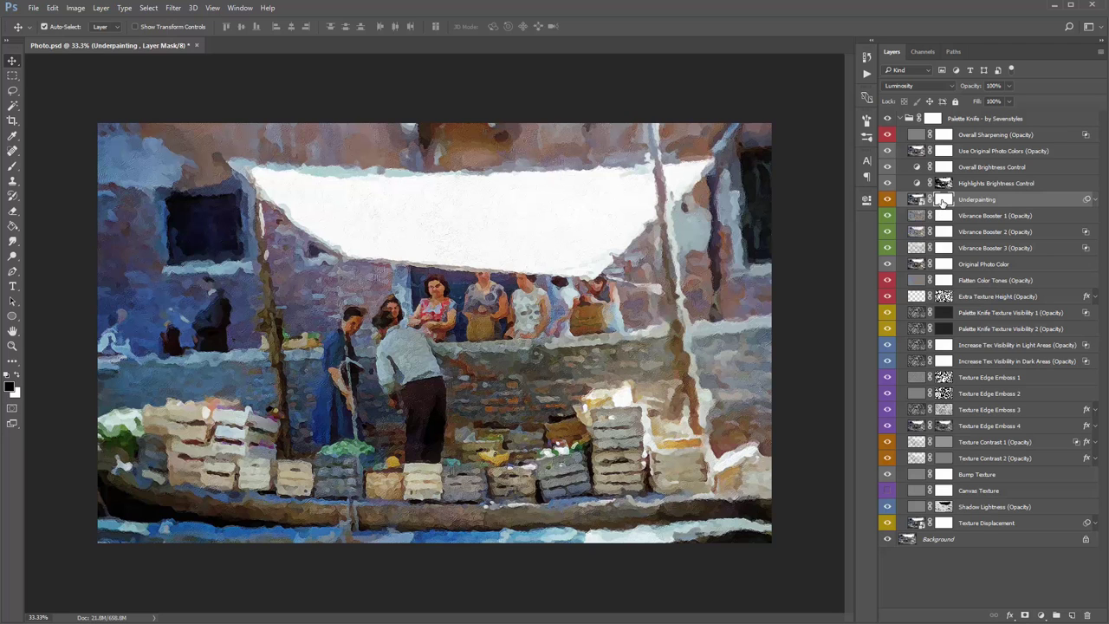
pyautogui.hotkey('ctrl', 'i')
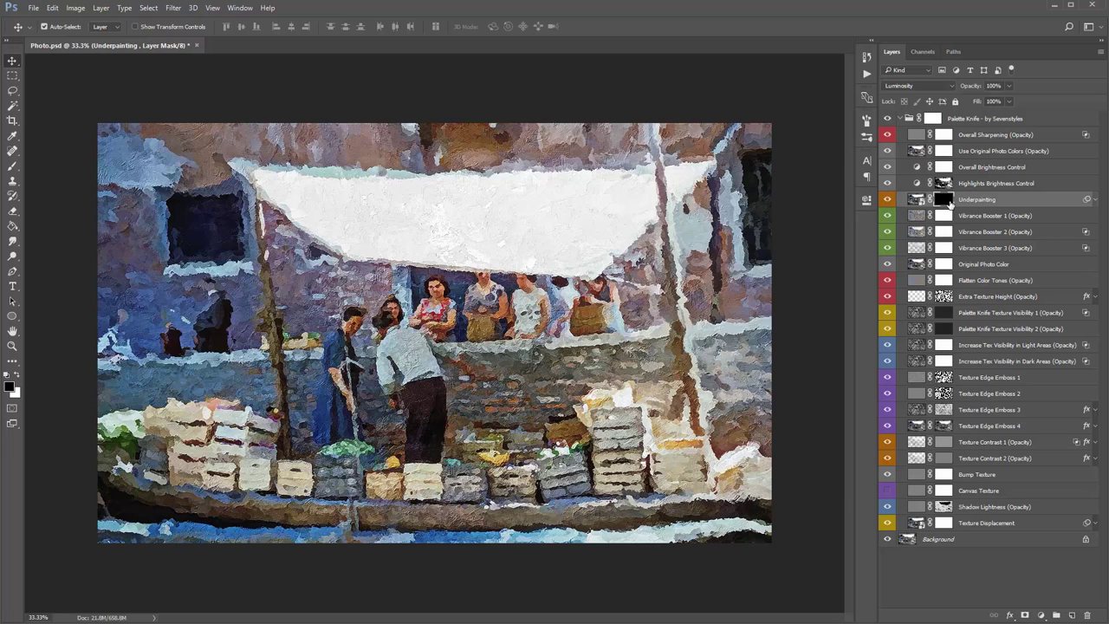
pyautogui.hotkey('ctrl', 'i')
pyautogui.hotkey('ctrl', 'i')
pyautogui.hotkey('ctrl', 'i')
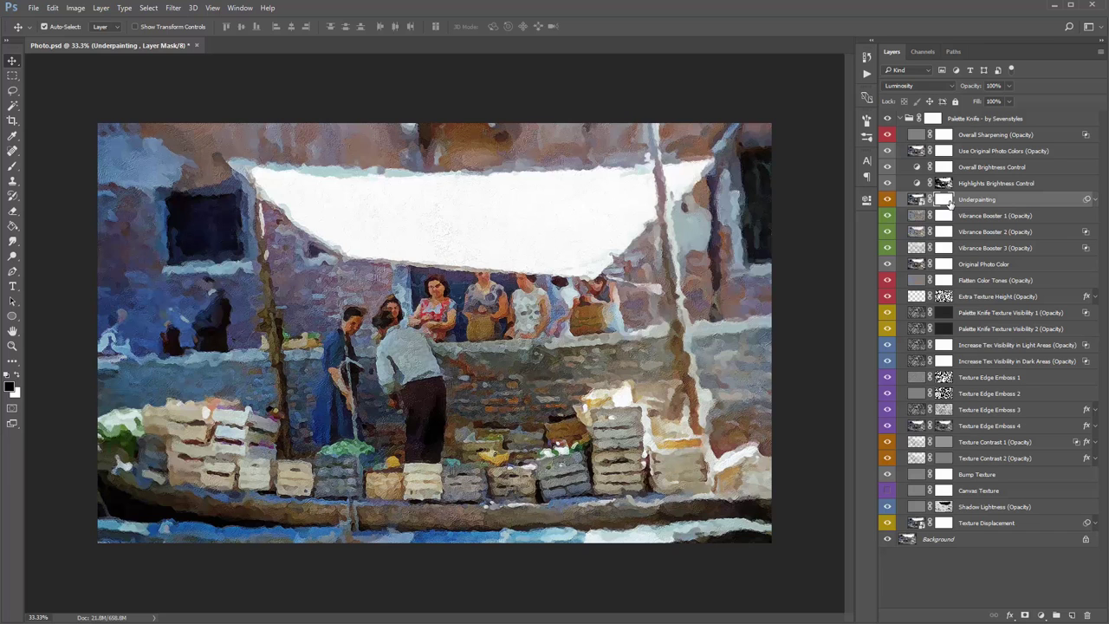
pyautogui.hotkey('ctrl', 'i')
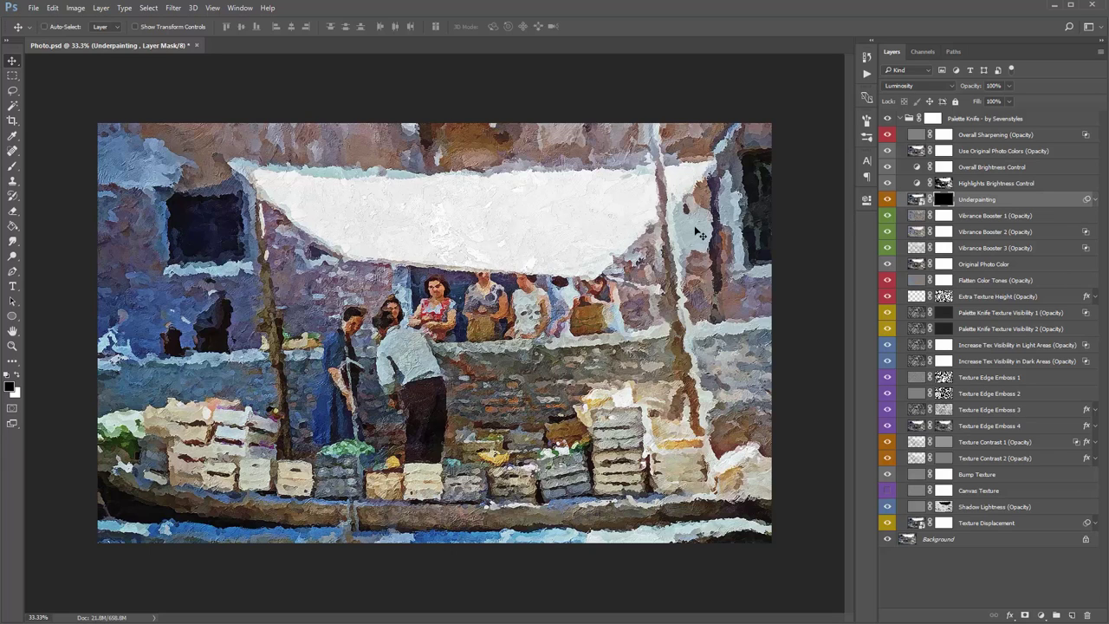
# Paint white on the Underpainting mask over the women under the awning with a size 400 brush
pyautogui.press('b')
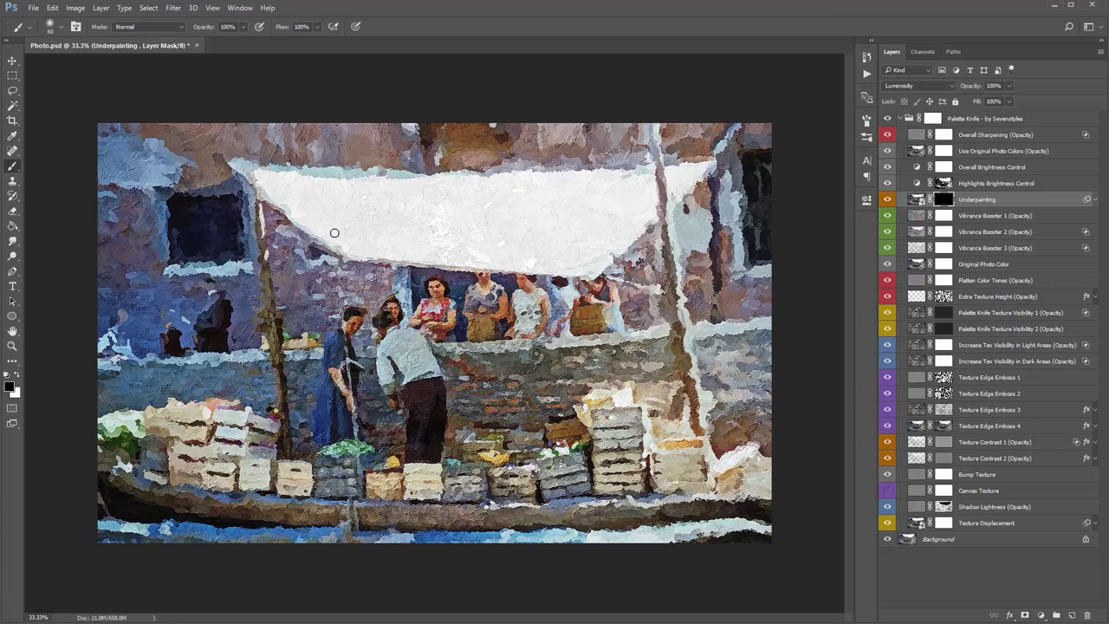
pyautogui.press(']')
pyautogui.press(']')
pyautogui.press(']')
pyautogui.press('x')
pyautogui.click(437, 292)
pyautogui.moveTo(437, 293)
pyautogui.mouseDown()
pyautogui.moveTo(485, 301)
pyautogui.moveTo(471, 289)
pyautogui.moveTo(483, 309)
pyautogui.moveTo(526, 274)
pyautogui.moveTo(503, 308)
pyautogui.moveTo(436, 325)
pyautogui.moveTo(416, 349)
pyautogui.moveTo(428, 372)
pyautogui.moveTo(392, 399)
pyautogui.moveTo(405, 423)
pyautogui.moveTo(537, 472)
pyautogui.moveTo(549, 360)
pyautogui.moveTo(511, 304)
pyautogui.mouseUp()
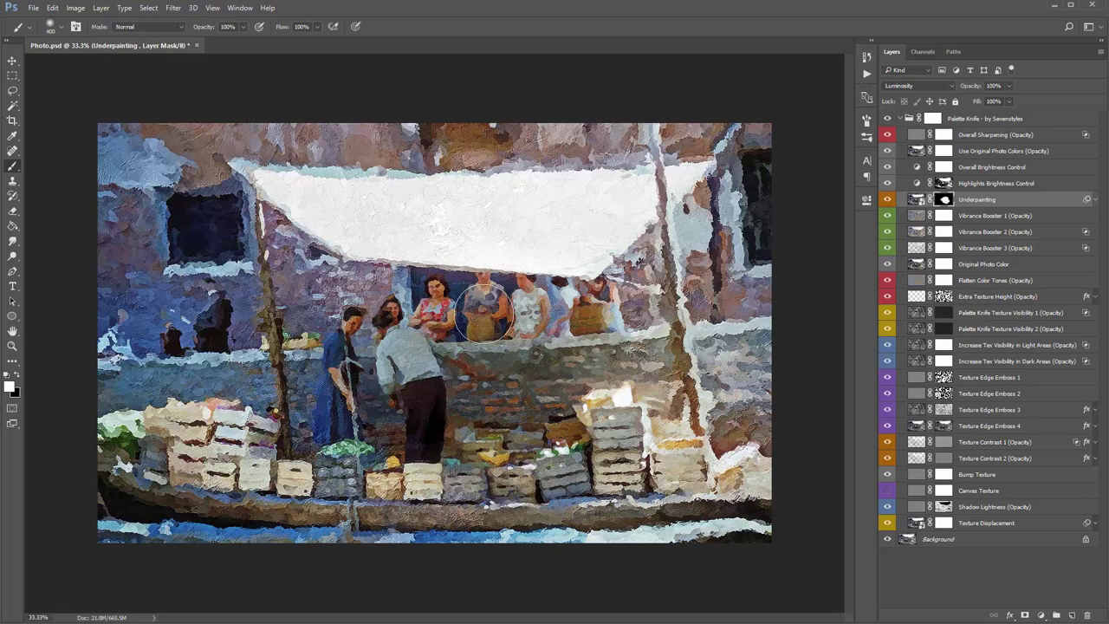
pyautogui.press('v')
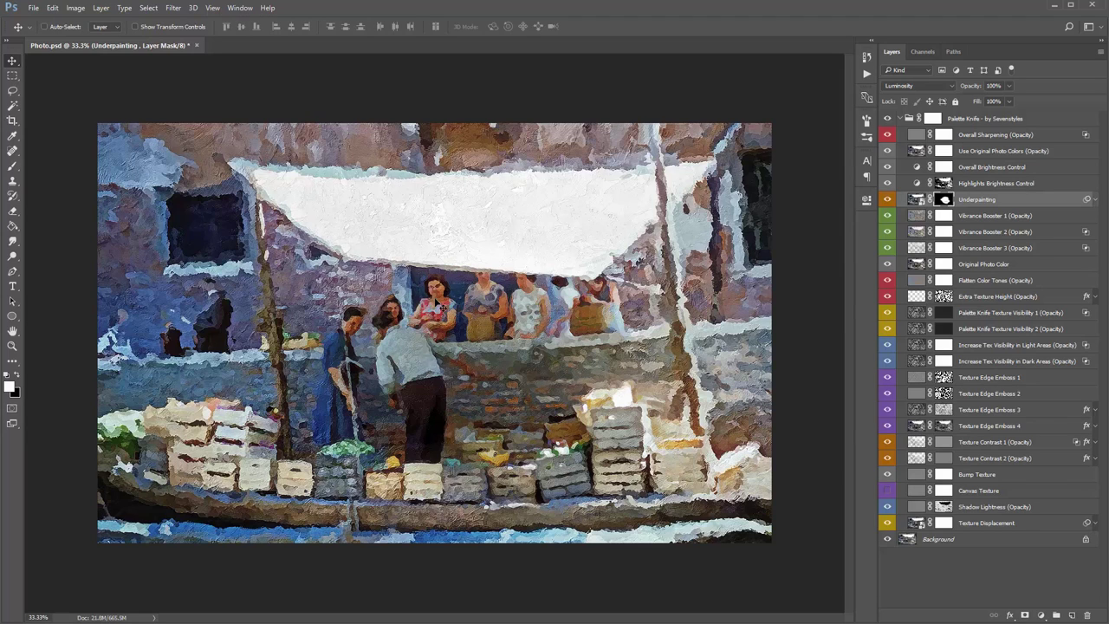
# Try a strong feather on the Underpainting layer's mask, and set the feather to 0 px
pyautogui.doubleClick(946, 203)
pyautogui.moveTo(837, 280)
pyautogui.mouseDown()
pyautogui.moveTo(790, 279)
pyautogui.moveTo(857, 281)
pyautogui.mouseUp()
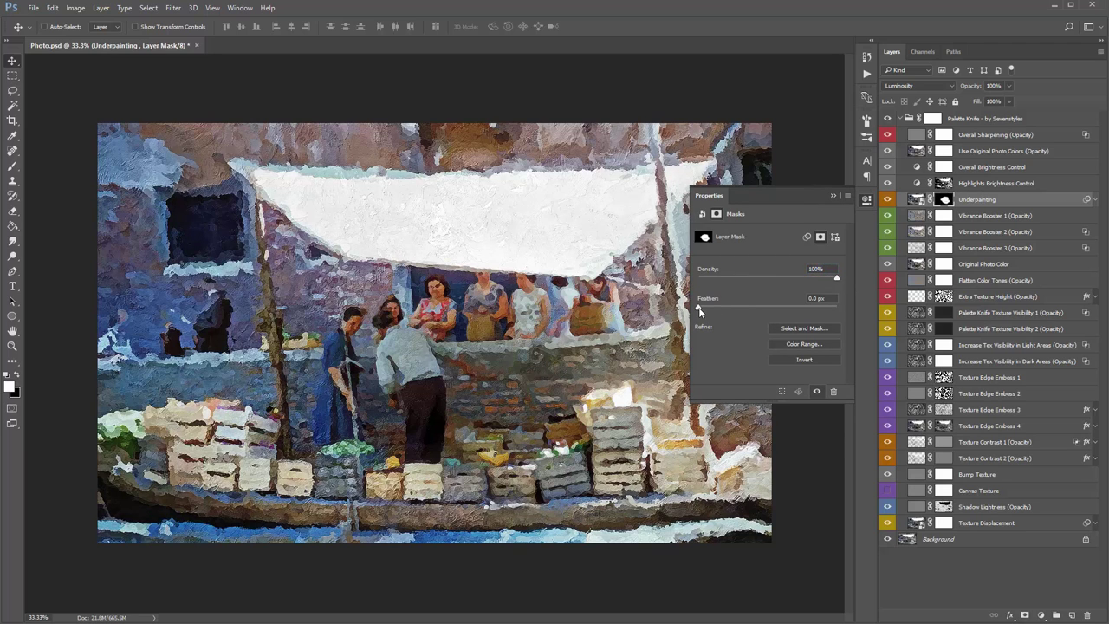
pyautogui.moveTo(699, 307); pyautogui.dragTo(809, 310)
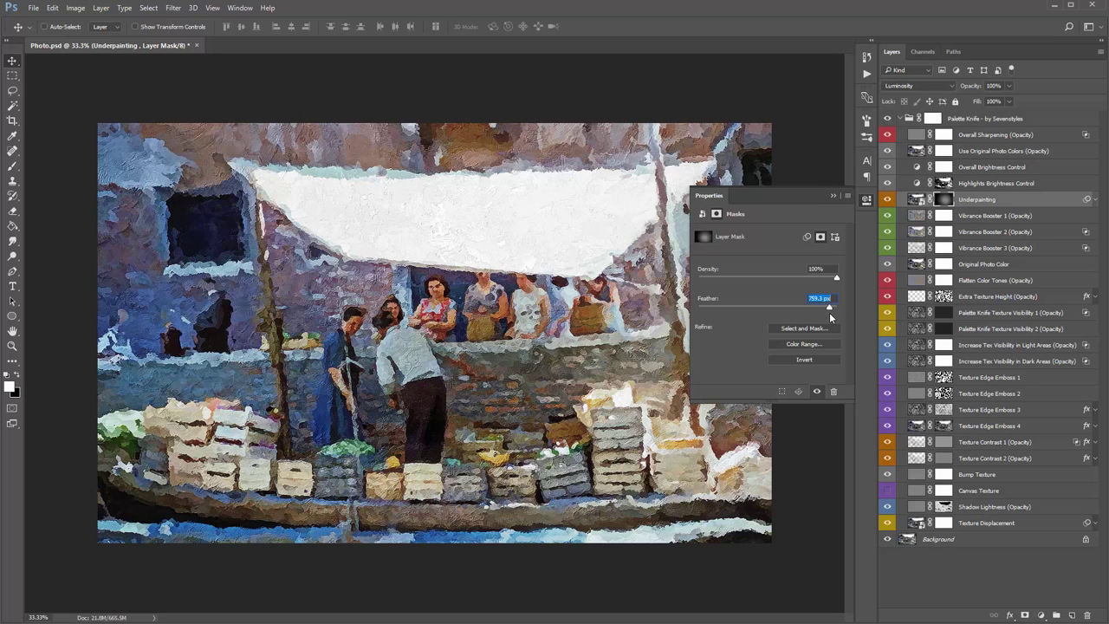
pyautogui.write('0')
pyautogui.press('Return')
pyautogui.click(832, 190)
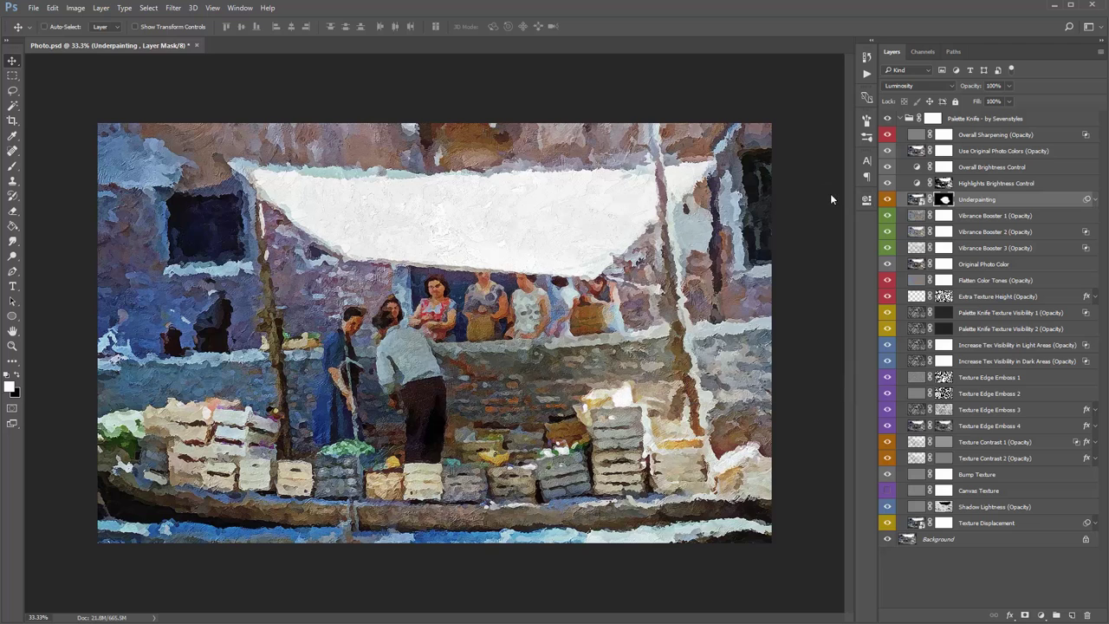
# Try lowering the white output level of the Underpainting mask with Levels, and discard the adjustment
pyautogui.click(76, 8)
pyautogui.moveTo(165, 36)
pyautogui.click(245, 50)
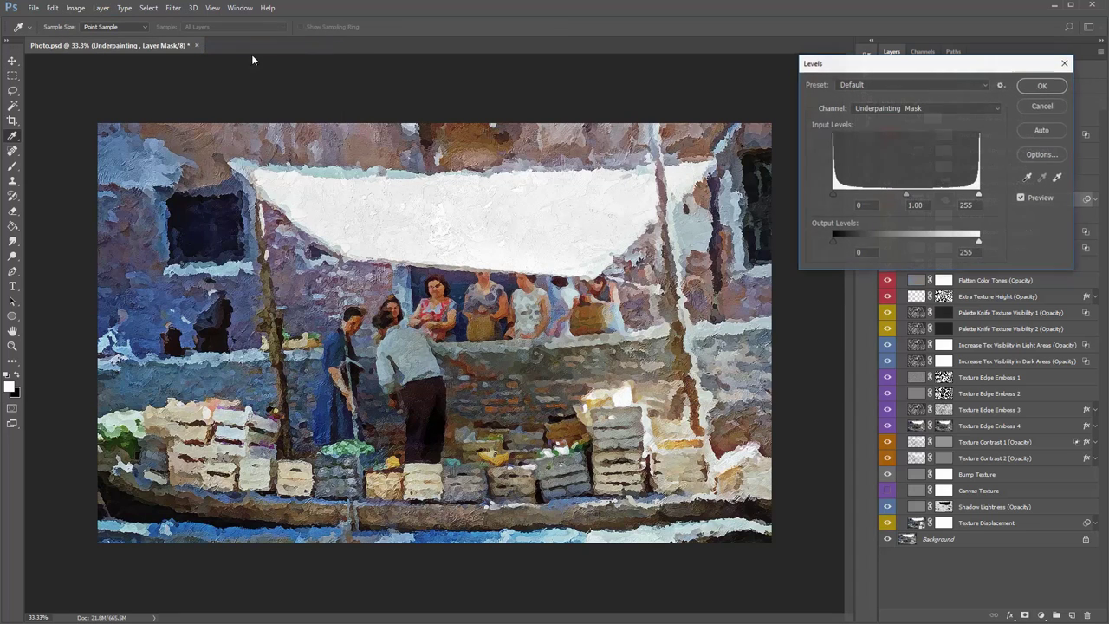
pyautogui.moveTo(888, 61); pyautogui.dragTo(602, 96)
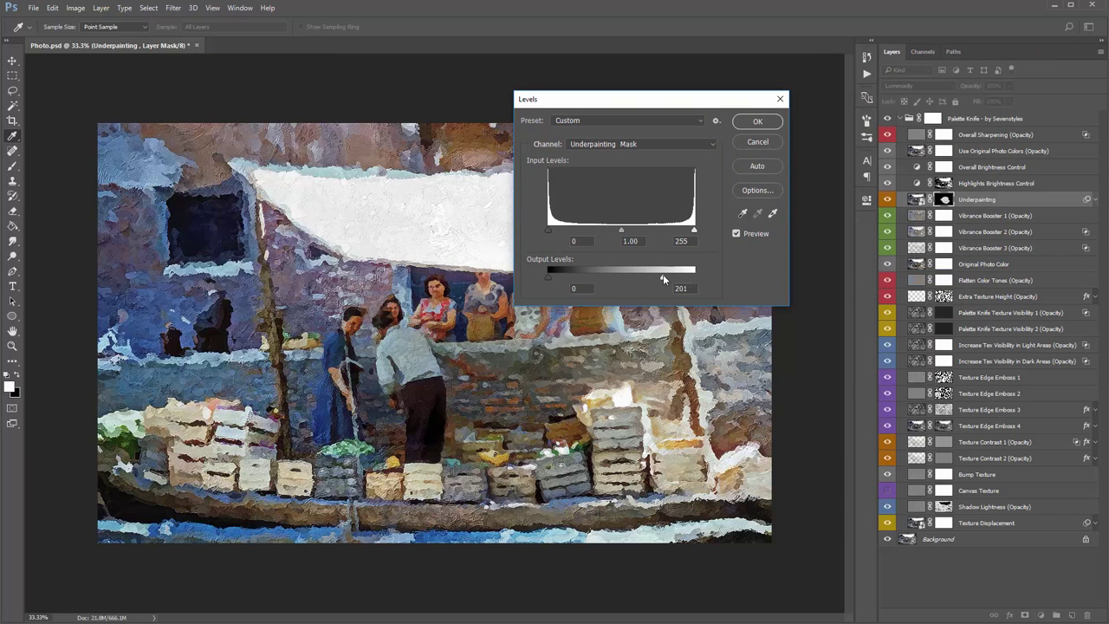
pyautogui.moveTo(663, 274)
pyautogui.mouseDown()
pyautogui.moveTo(543, 273)
pyautogui.moveTo(653, 279)
pyautogui.mouseUp()
pyautogui.click(757, 142)
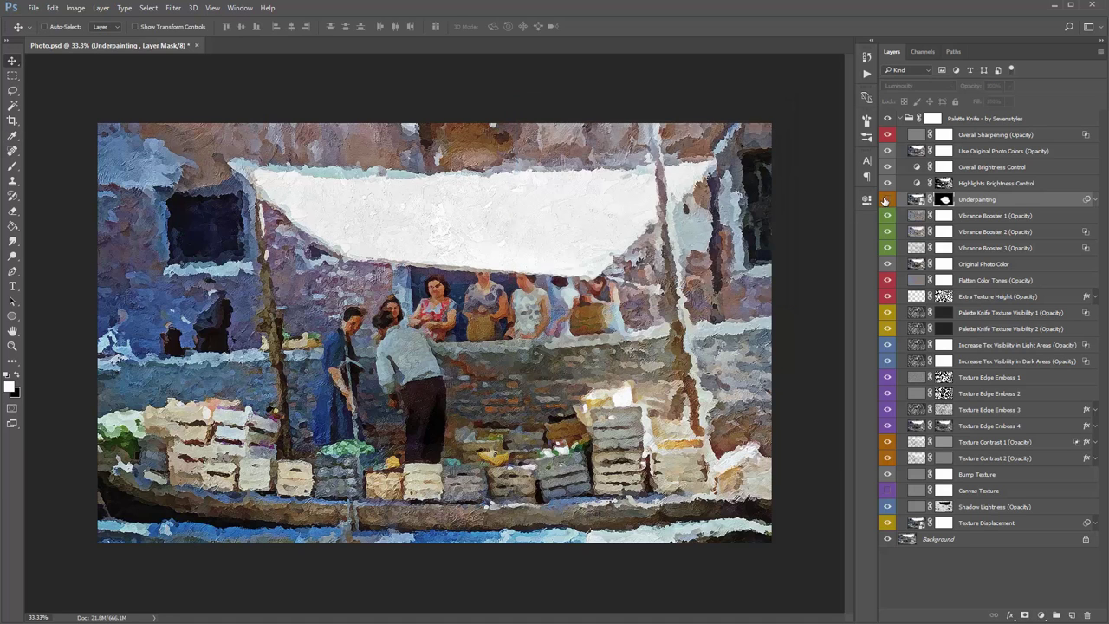
# Hide the Underpainting layer and go through the Vibrance Booster 1, 2 and 3 layers
pyautogui.click(885, 200)
pyautogui.click(1014, 217)
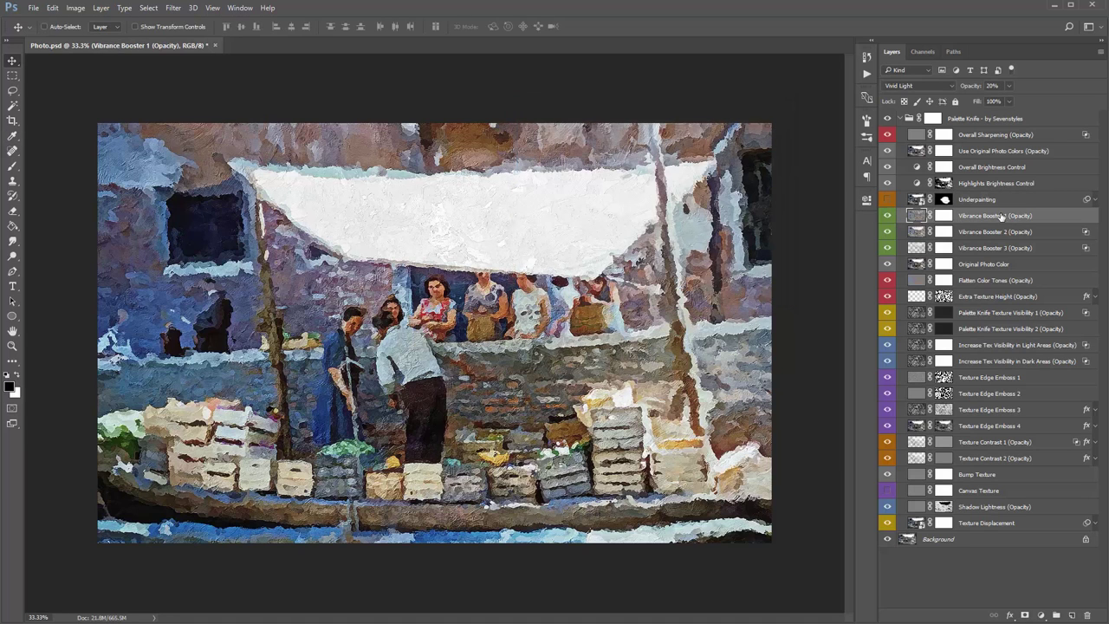
pyautogui.keyDown('shift'); pyautogui.click(992, 249); pyautogui.keyUp('shift')
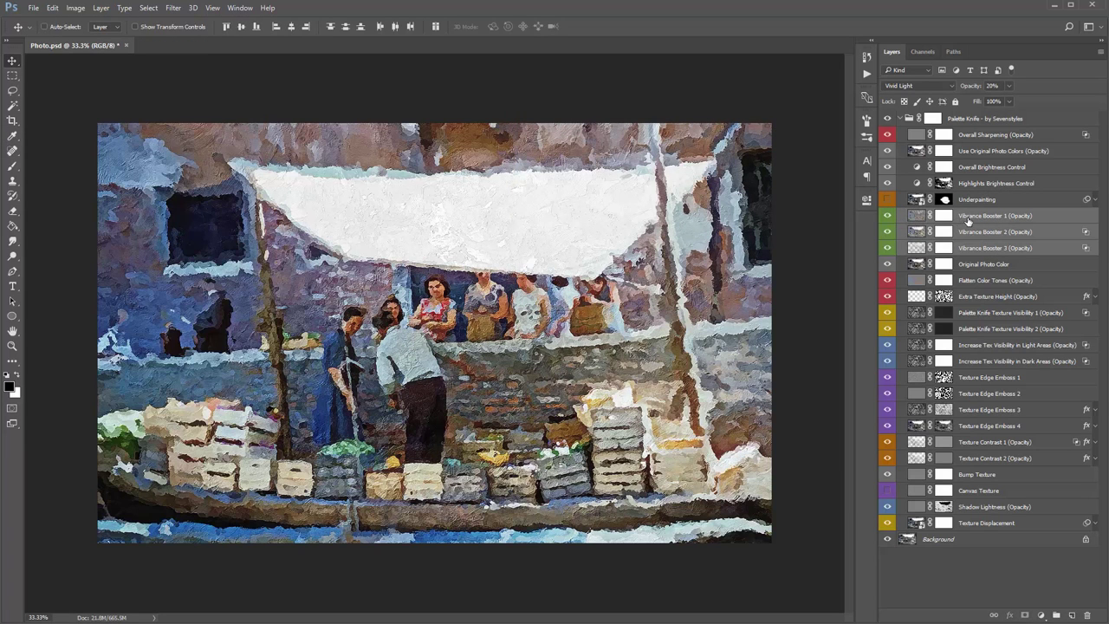
pyautogui.click(1034, 219)
pyautogui.click(1037, 231)
pyautogui.click(1040, 247)
pyautogui.click(1036, 216)
pyautogui.click(1036, 230)
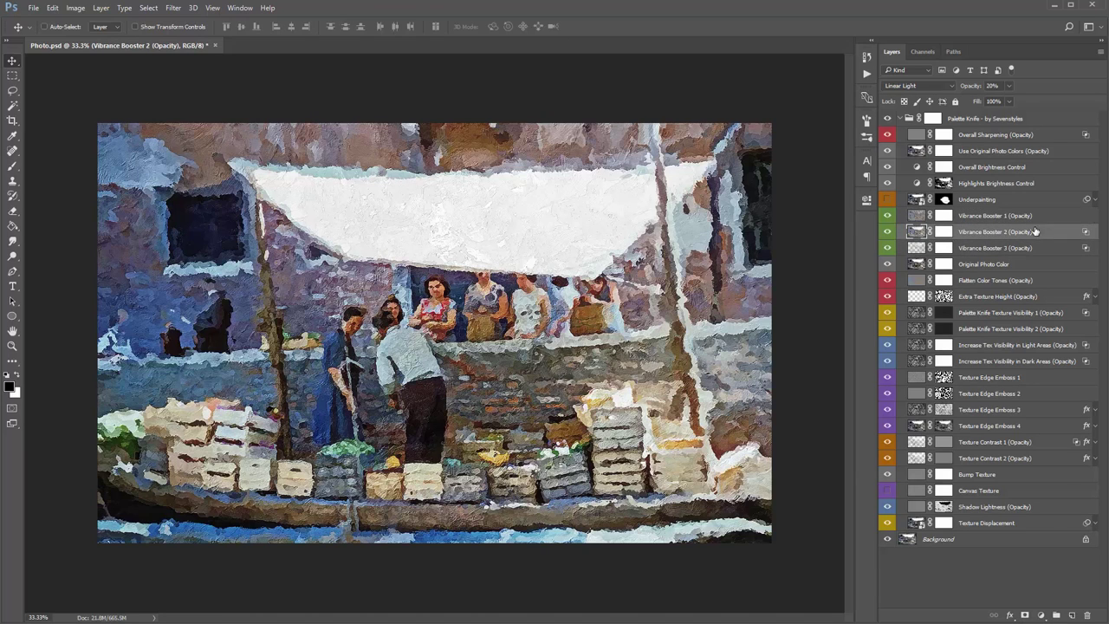
pyautogui.click(1033, 246)
# Try 100% opacity on the Vibrance Booster 1 layer, and set it to 20%
pyautogui.click(1017, 216)
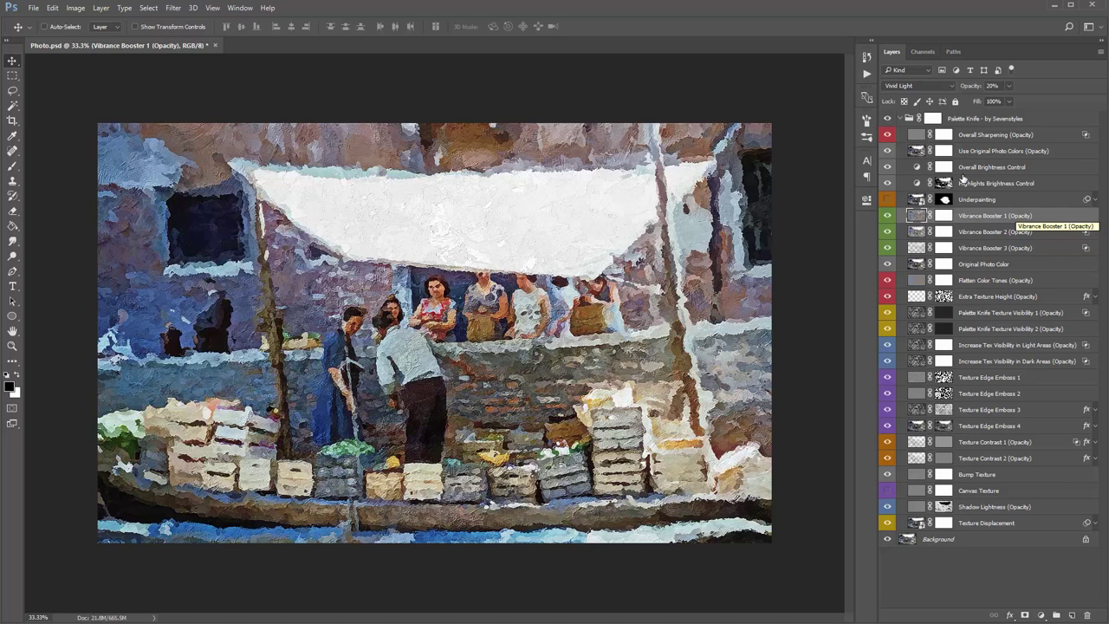
pyautogui.click(988, 85)
pyautogui.write('100')
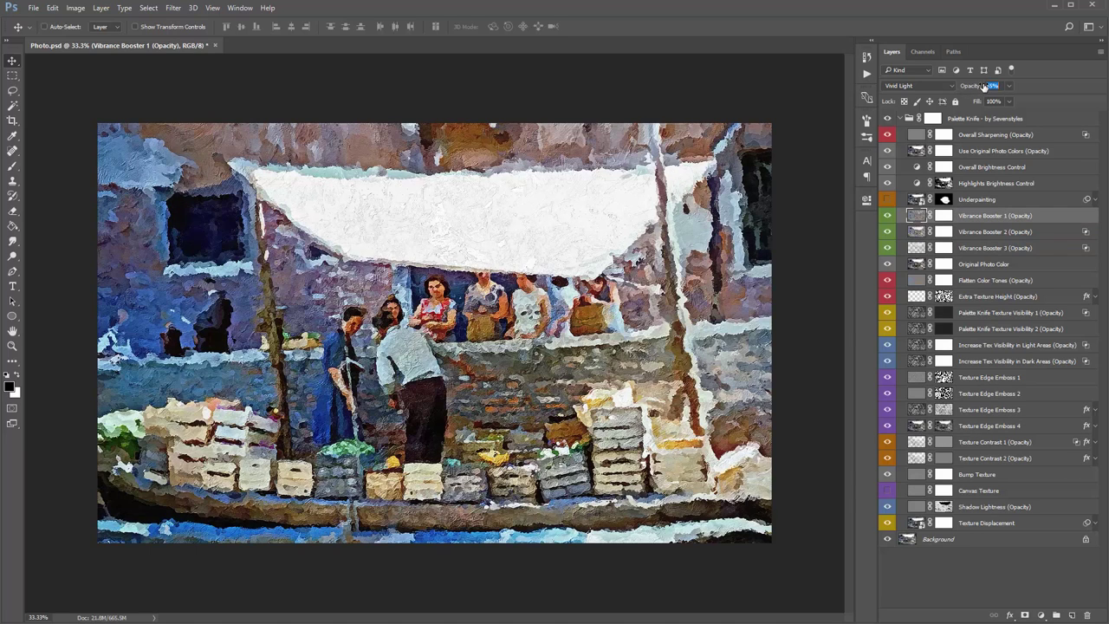
pyautogui.press('Return')
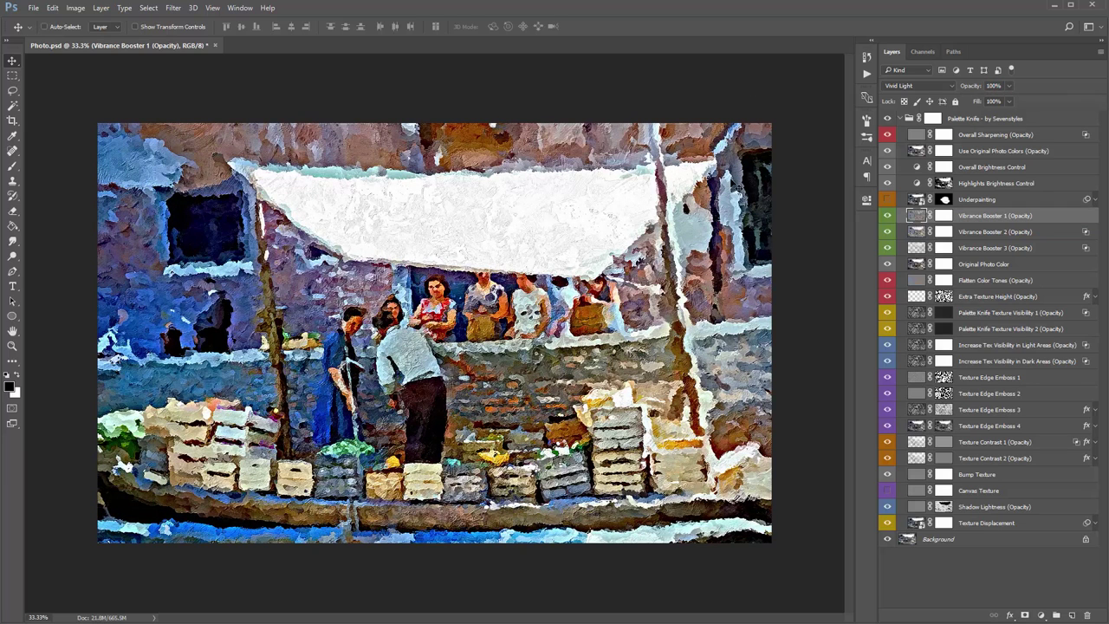
pyautogui.press('2')
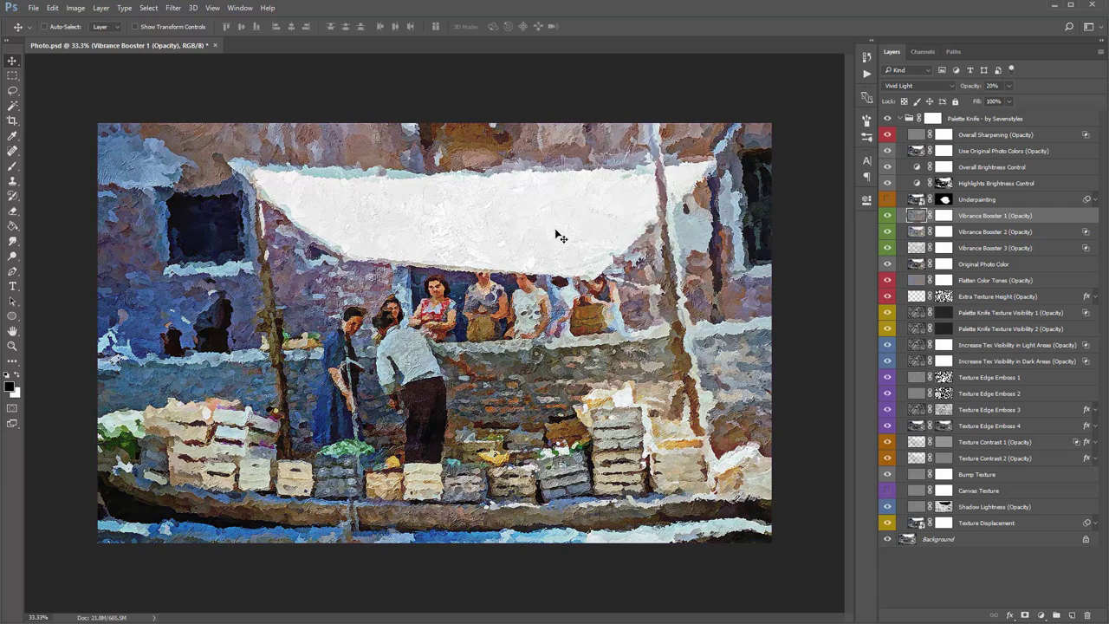
pyautogui.moveTo(975, 87); pyautogui.dragTo(256, 109)
# Try 100% opacity on the Vibrance Booster 3 layer, and set it to 50%
pyautogui.click(988, 232)
pyautogui.click(992, 248)
pyautogui.click(995, 232)
pyautogui.click(995, 248)
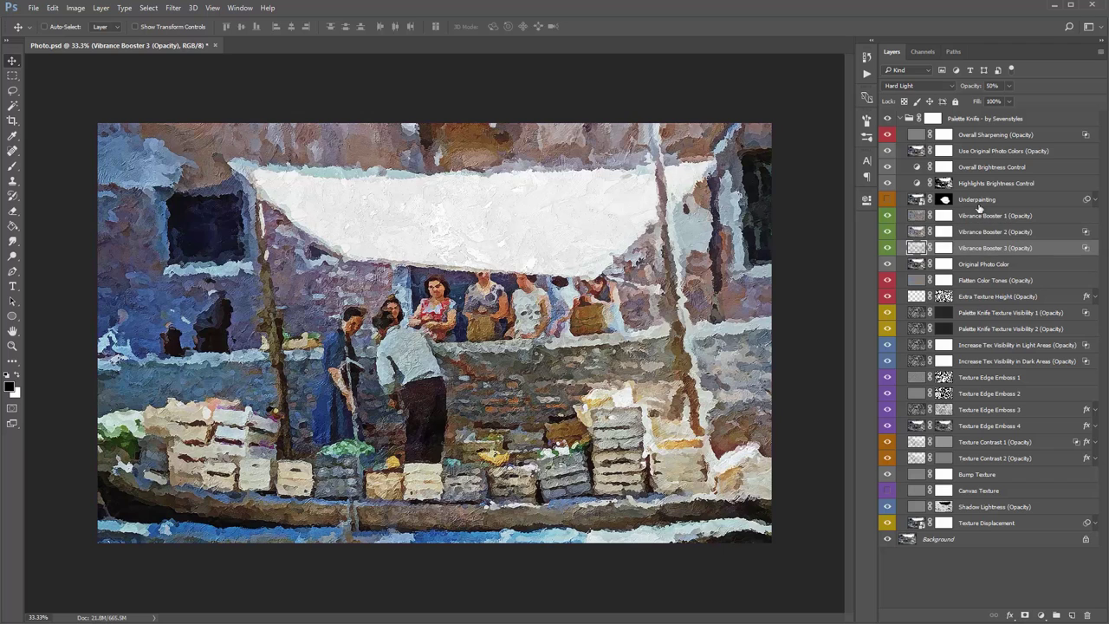
pyautogui.moveTo(966, 90); pyautogui.dragTo(1005, 90)
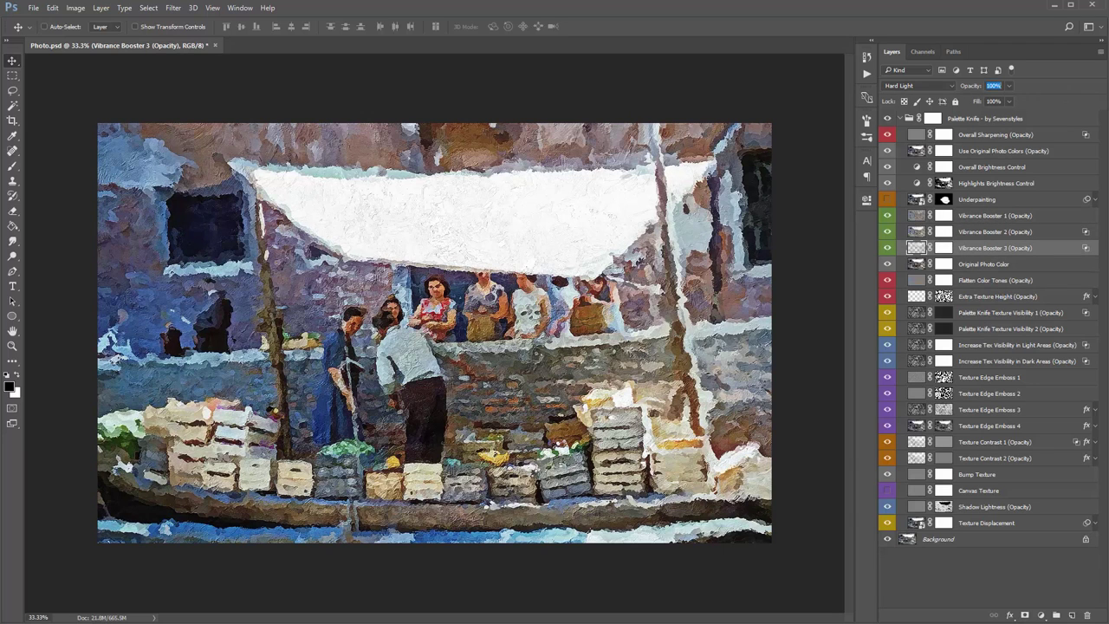
pyautogui.write('100')
pyautogui.press('Return')
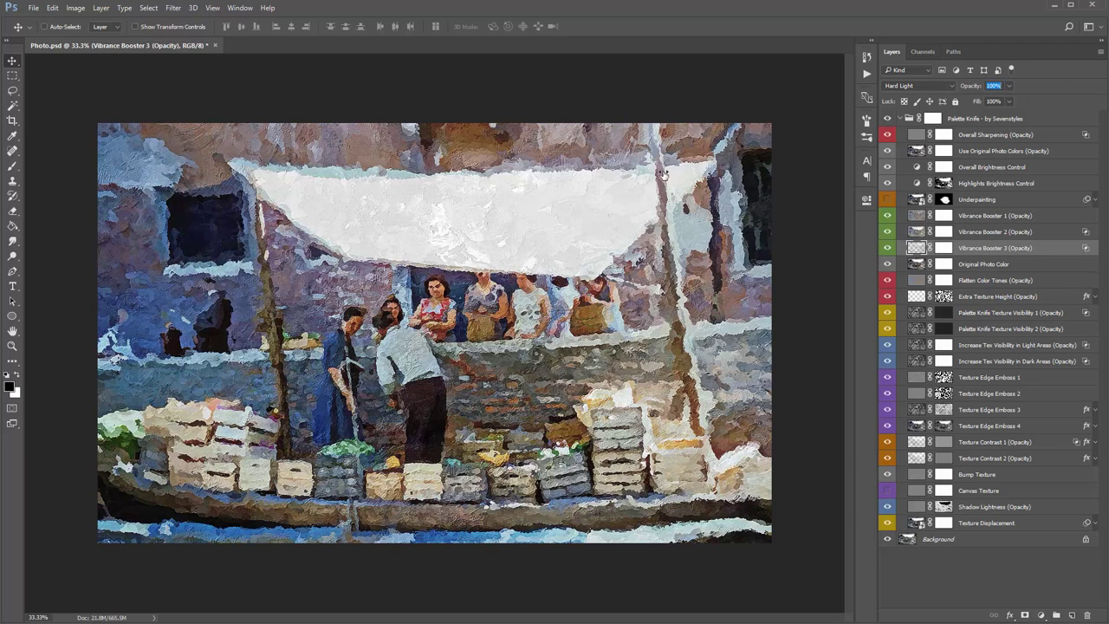
pyautogui.press('5')
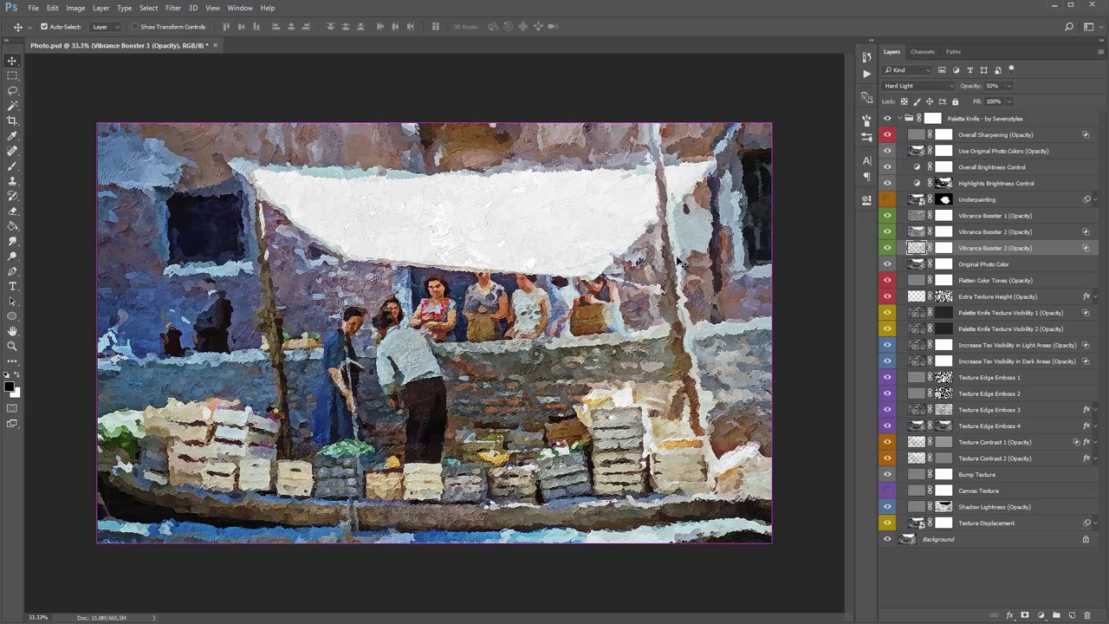
# Compare the painting with the Original Photo Color layer hidden and shown, and check the Use Original Photo Colors layer alongside it
pyautogui.click(992, 269)
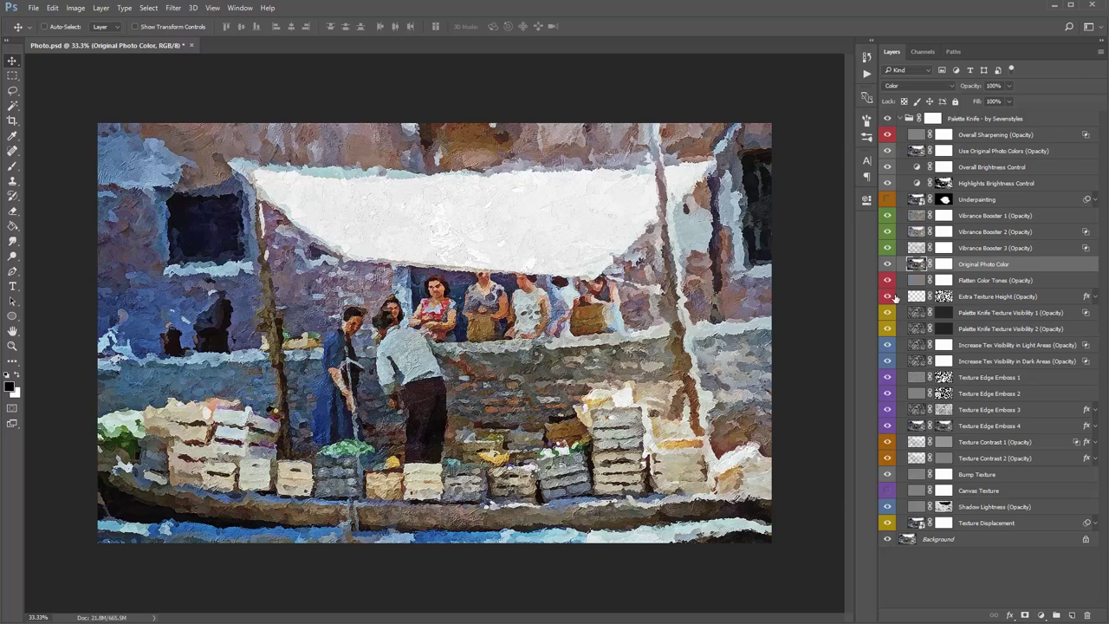
pyautogui.click(887, 265)
pyautogui.click(886, 265)
pyautogui.click(886, 265)
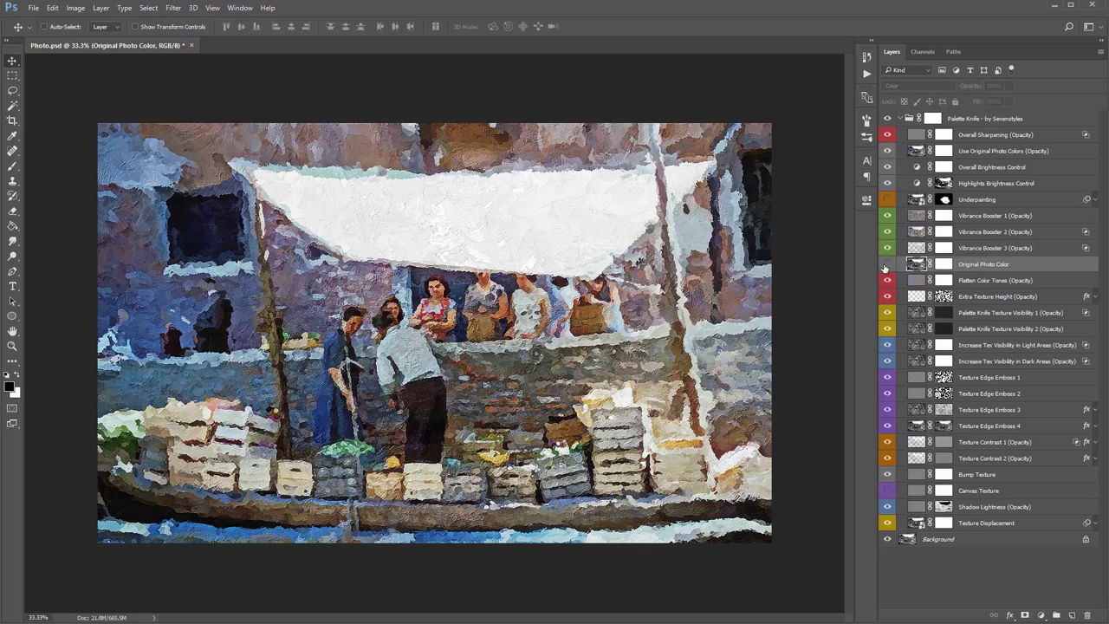
pyautogui.click(886, 266)
pyautogui.click(886, 265)
pyautogui.click(885, 265)
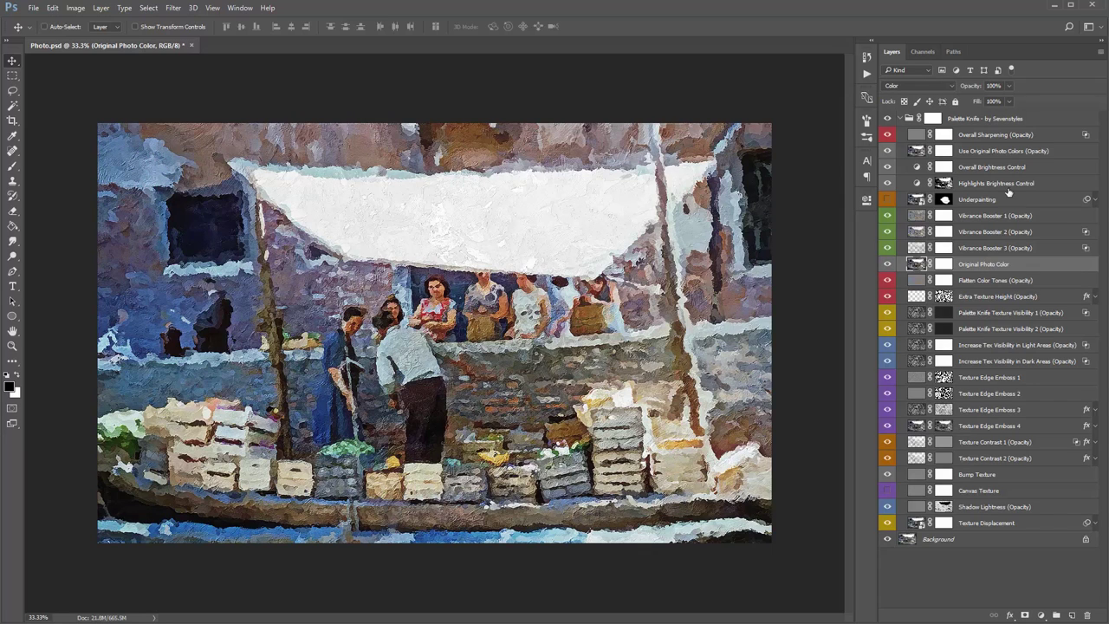
pyautogui.click(1007, 158)
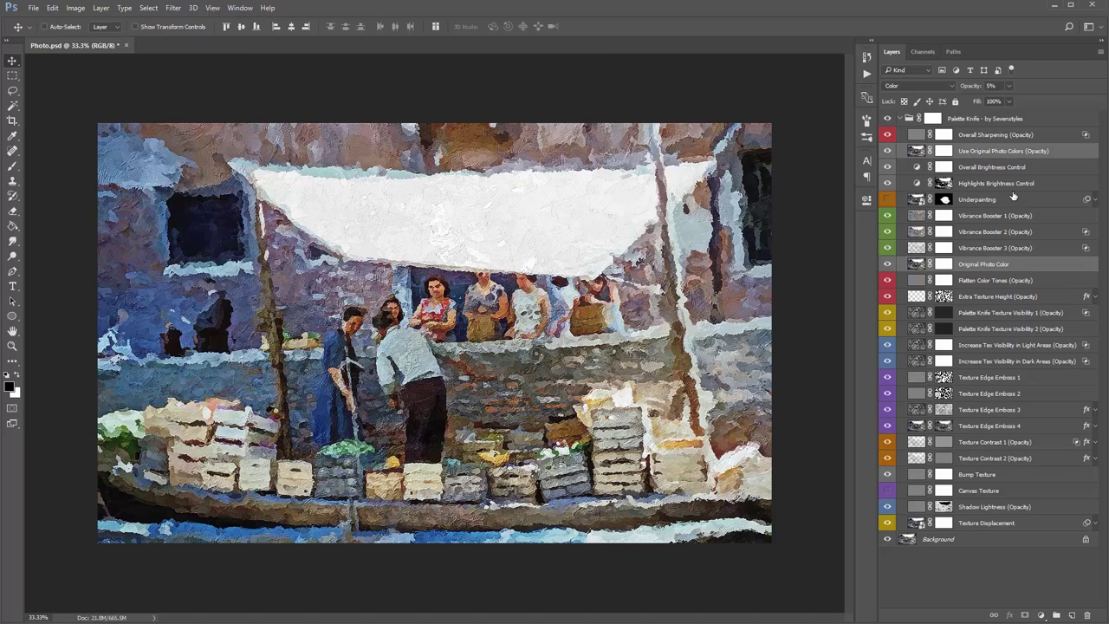
pyautogui.click(994, 267)
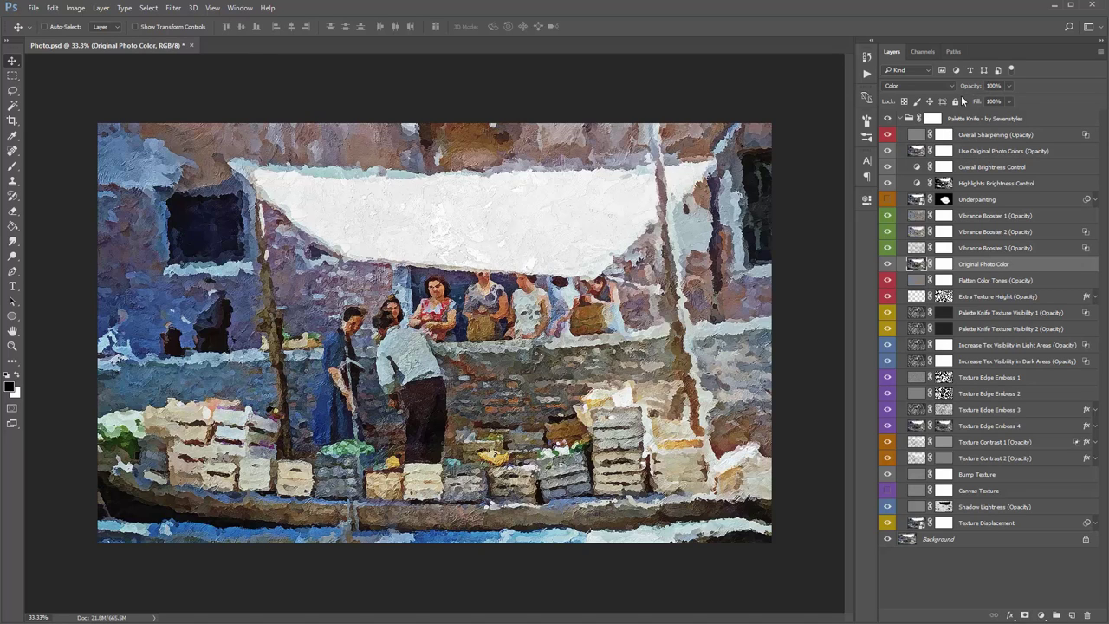
pyautogui.click(887, 265)
# Try opacities up to 81% on the Flatten Color Tones layer, set it to 0%, and save the document
pyautogui.click(993, 283)
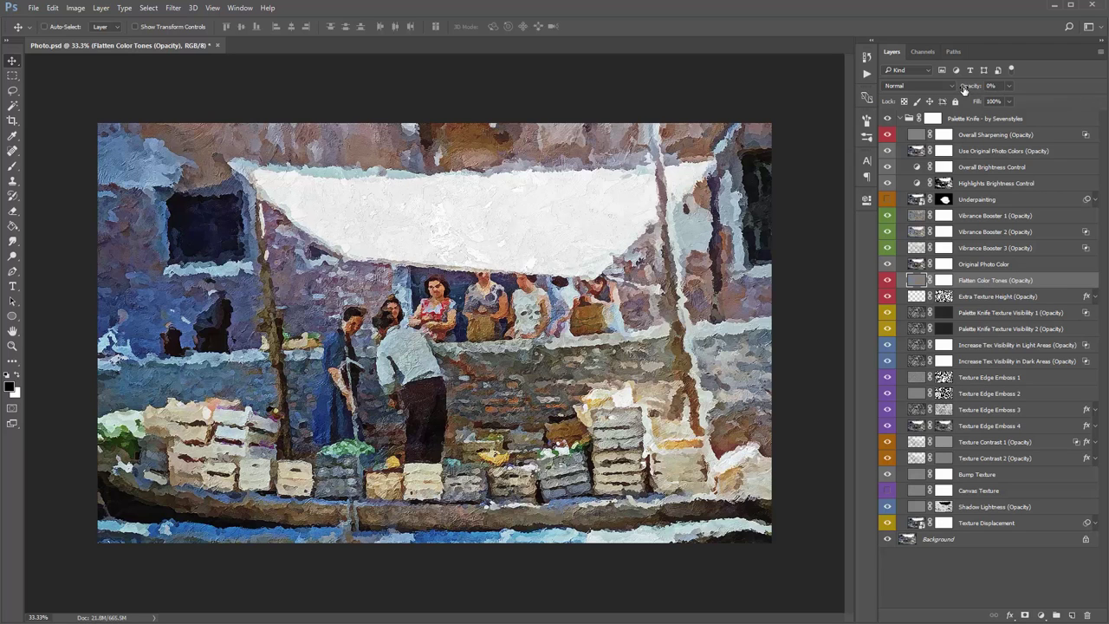
pyautogui.moveTo(964, 90); pyautogui.dragTo(1010, 87)
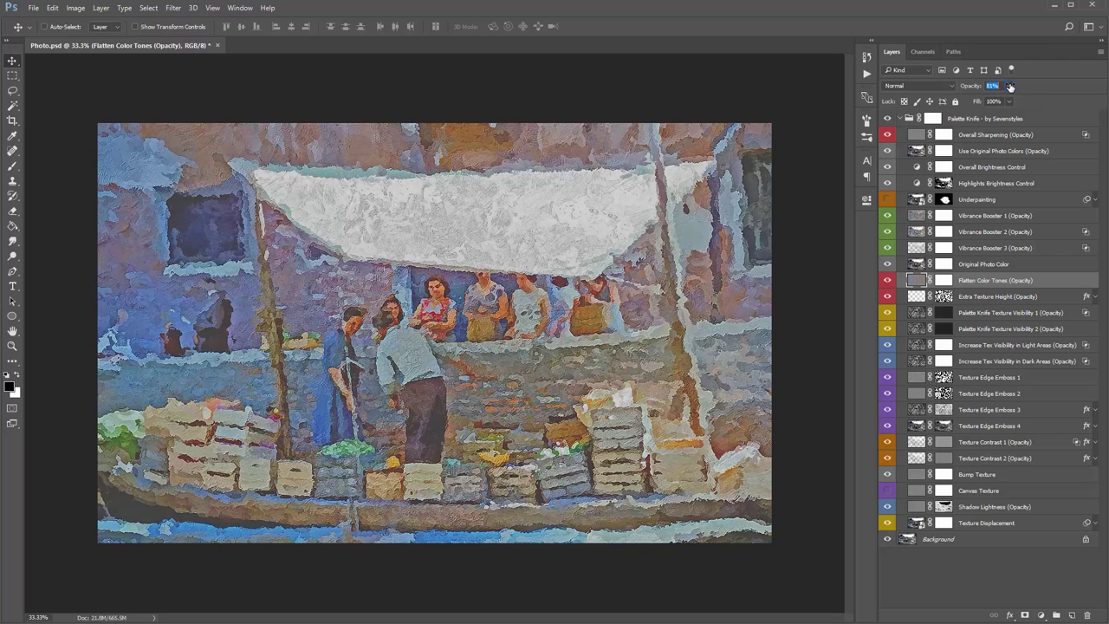
pyautogui.write('0')
pyautogui.press('Return')
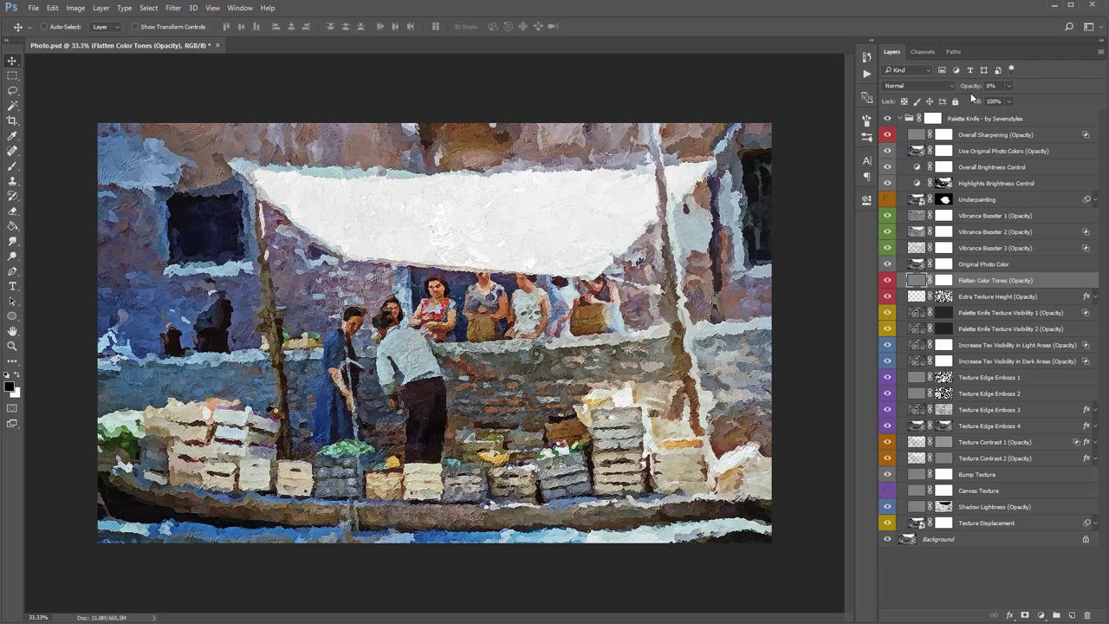
pyautogui.moveTo(967, 89); pyautogui.dragTo(988, 90)
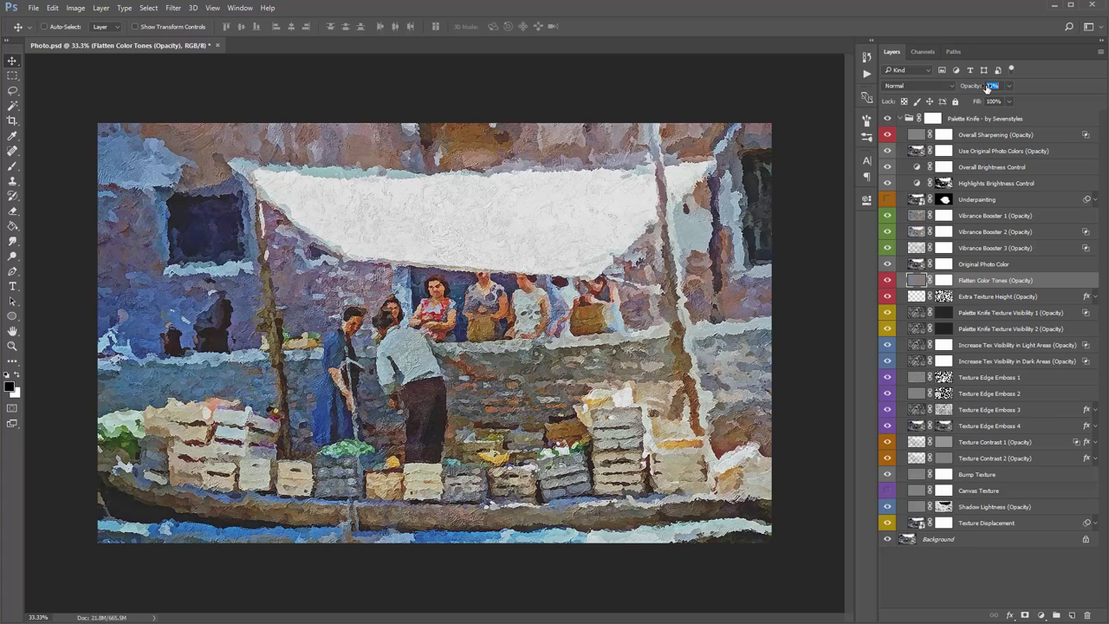
pyautogui.click(691, 105)
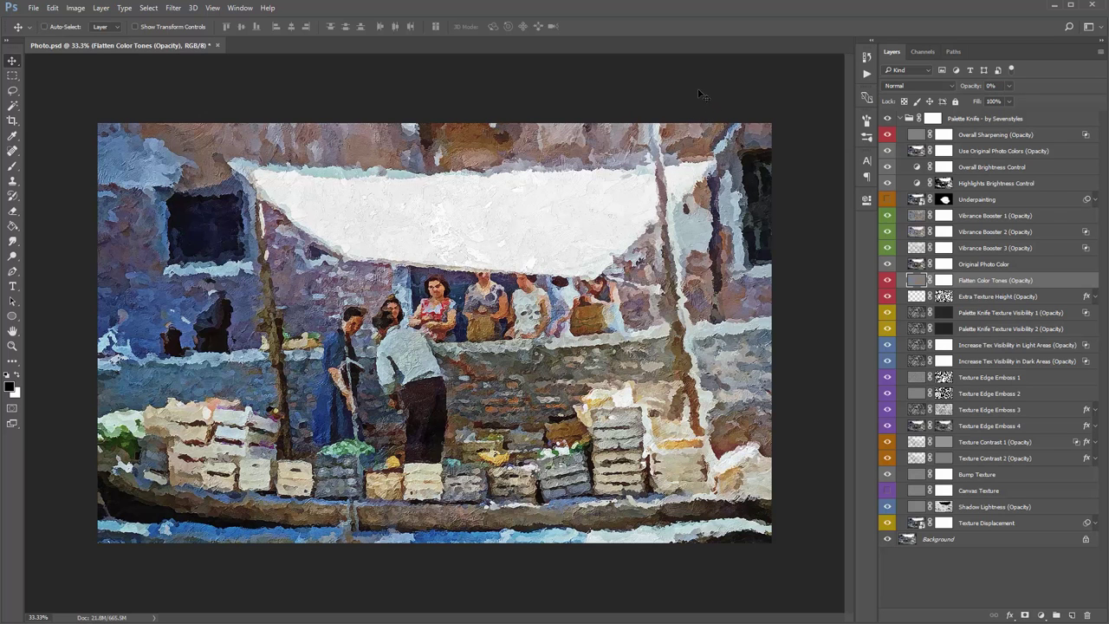
pyautogui.hotkey('ctrl', 's')
# Try a higher and a lower opacity on the Extra Texture Height layer, and compare the painting with that layer hidden
pyautogui.click(967, 300)
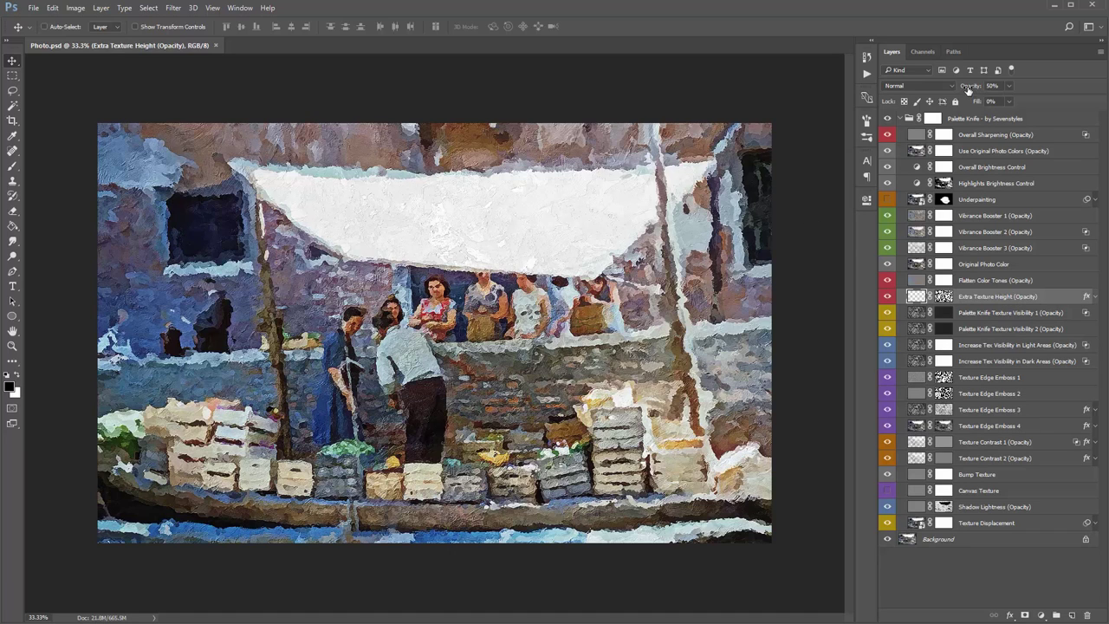
pyautogui.moveTo(969, 91); pyautogui.dragTo(1006, 90)
pyautogui.click(633, 138)
pyautogui.hotkey('ctrl', 'z')
pyautogui.click(888, 296)
pyautogui.click(887, 297)
pyautogui.moveTo(969, 87); pyautogui.dragTo(960, 87)
pyautogui.press('ctrl')
# Go through the Palette Knife Texture Visibility 1 and 2 layers, selecting them singly and together
pyautogui.click(971, 314)
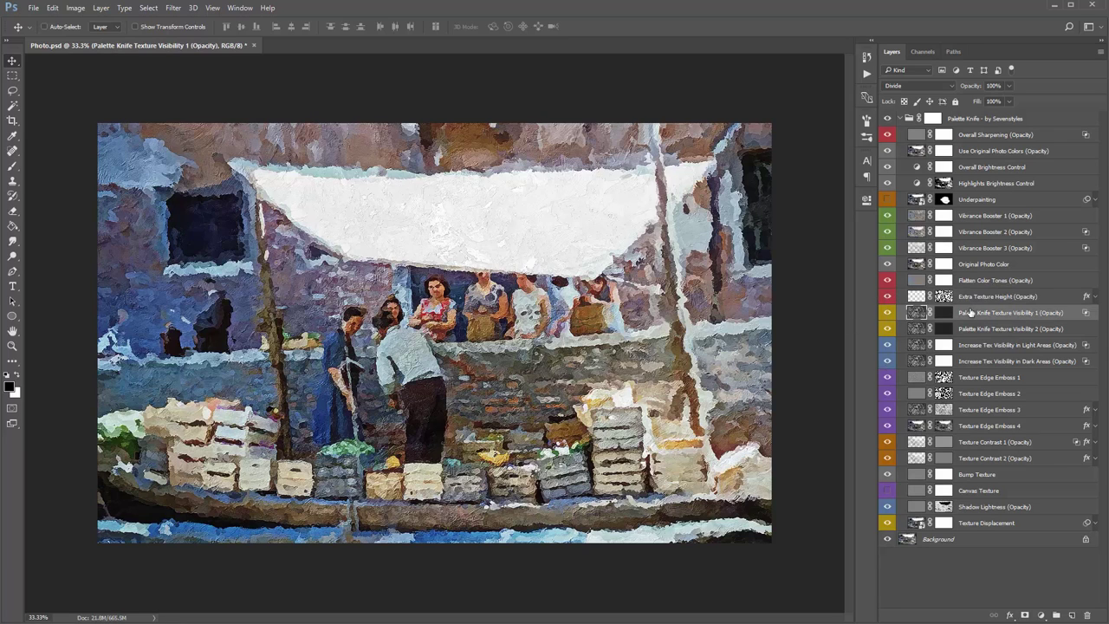
pyautogui.keyDown('shift'); pyautogui.click(981, 329); pyautogui.keyUp('shift')
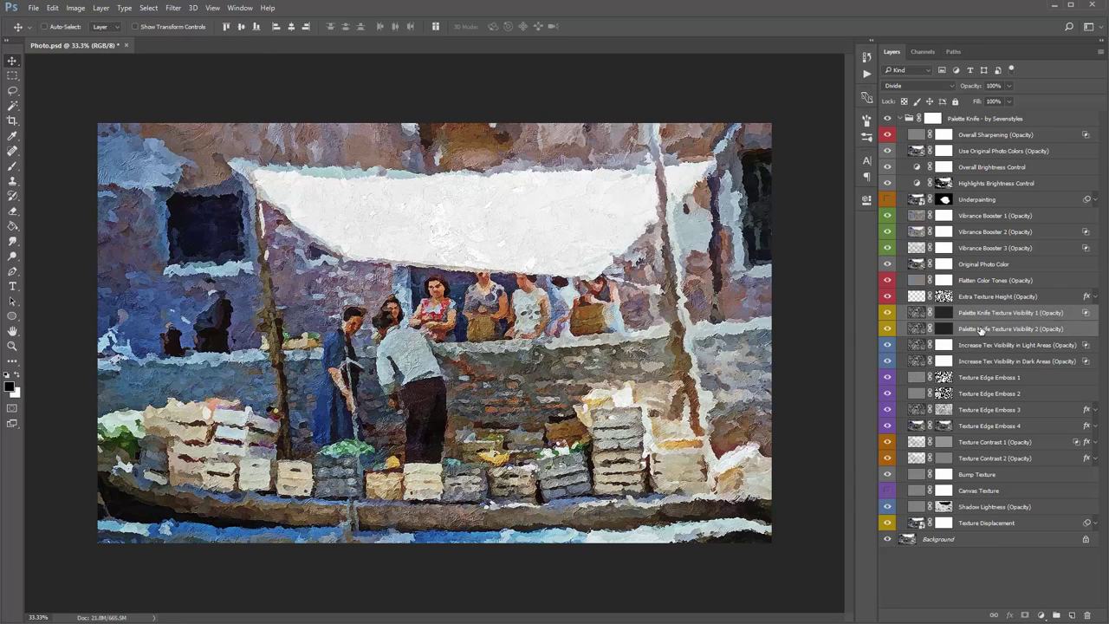
pyautogui.click(969, 317)
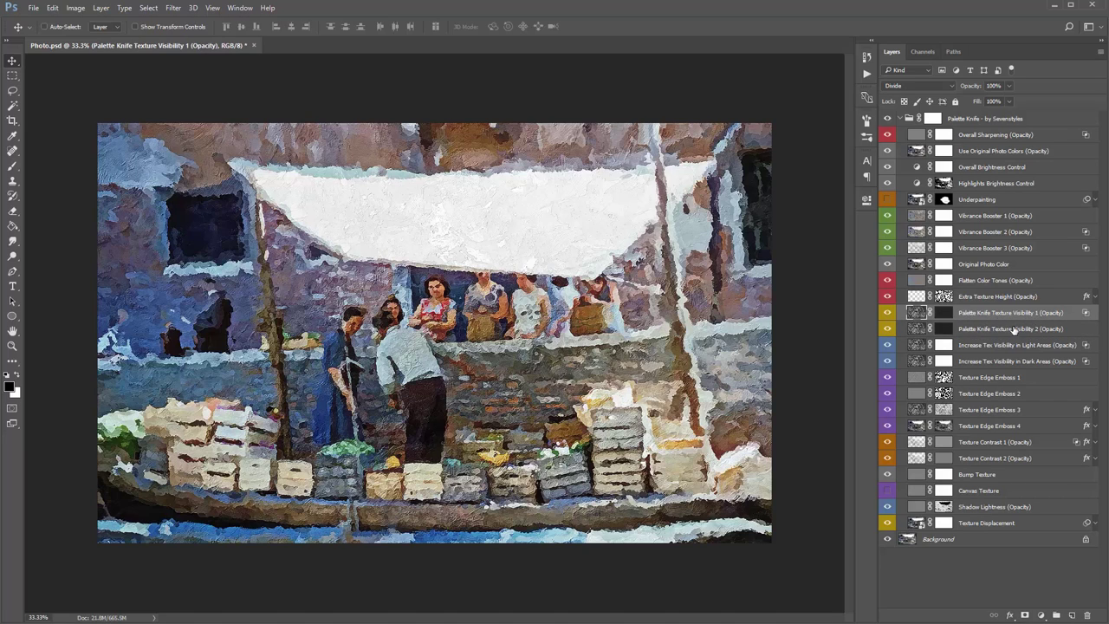
pyautogui.keyDown('shift'); pyautogui.click(1006, 329); pyautogui.keyUp('shift')
pyautogui.click(996, 320)
pyautogui.click(990, 333)
pyautogui.click(984, 317)
pyautogui.keyDown('shift'); pyautogui.click(983, 330); pyautogui.keyUp('shift')
pyautogui.click(983, 315)
pyautogui.keyDown('shift'); pyautogui.click(985, 329); pyautogui.keyUp('shift')
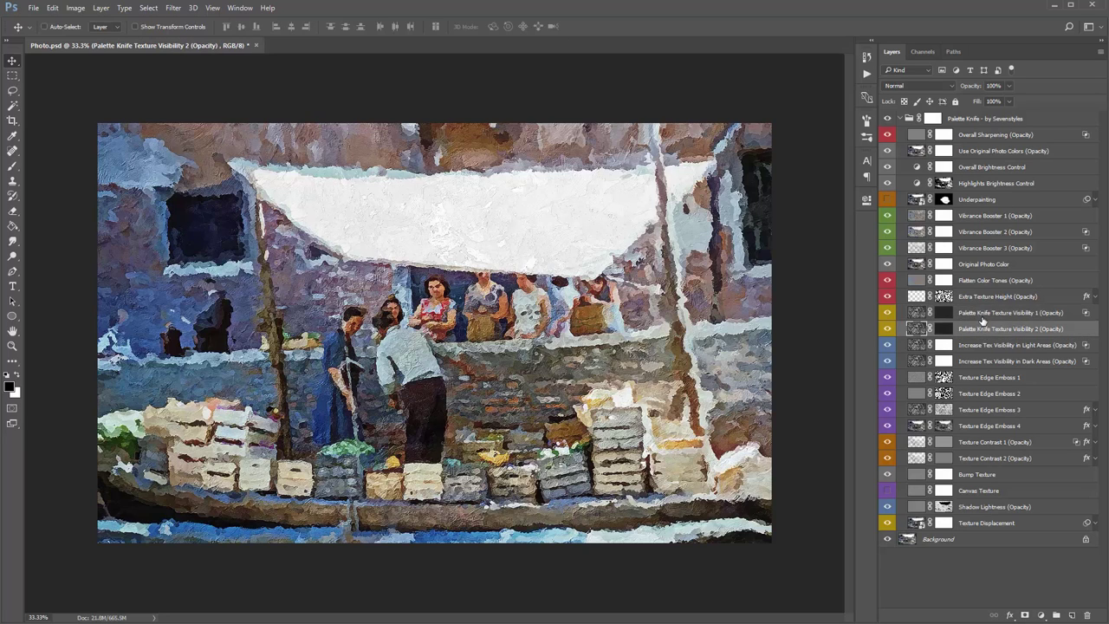
pyautogui.click(983, 314)
pyautogui.keyDown('shift'); pyautogui.click(984, 329); pyautogui.keyUp('shift')
# Display the mask of the Palette Knife Texture Visibility 1 layer alone on the canvas
pyautogui.click(977, 317)
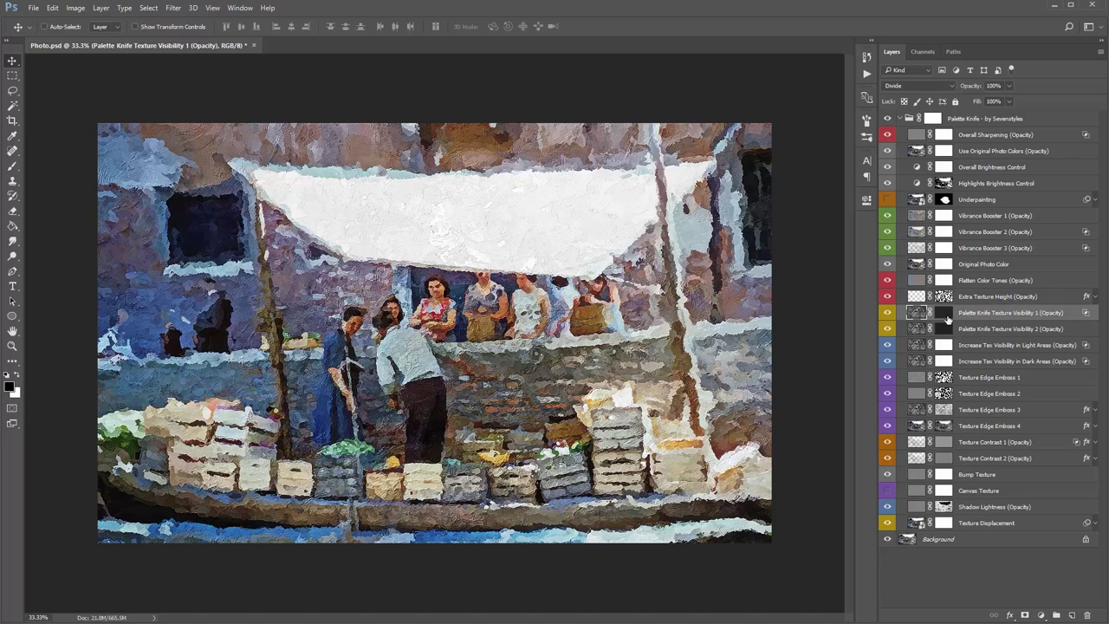
pyautogui.click(948, 317)
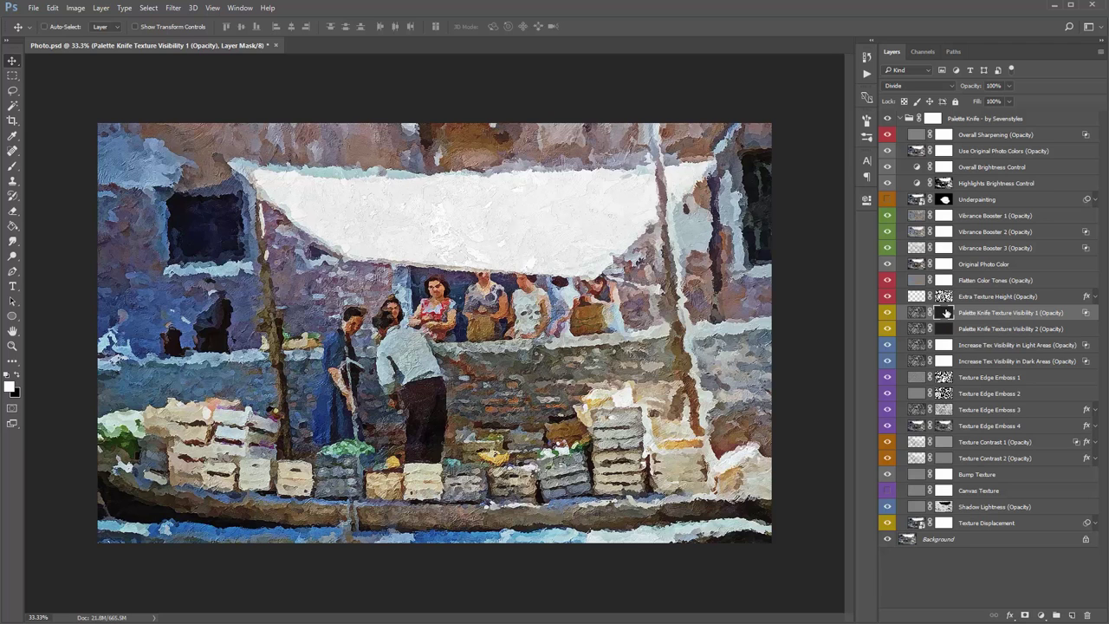
pyautogui.keyDown('alt'); pyautogui.click(947, 314); pyautogui.keyUp('alt')
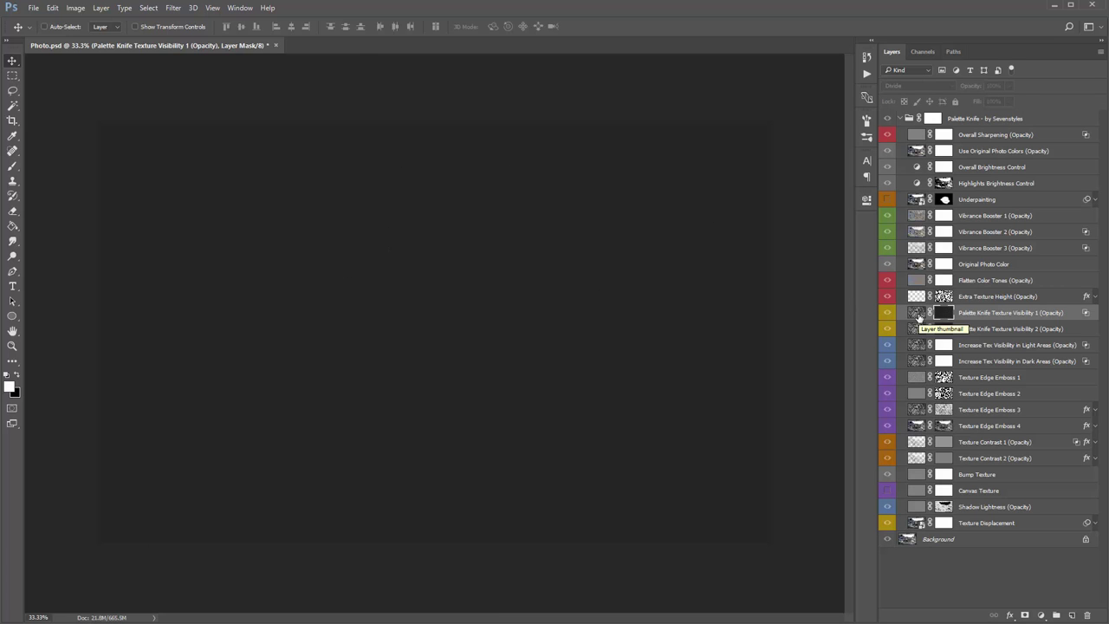
# Leave the mask view, disable the mask of Palette Knife Texture Visibility 1, and try the layer at 0%, 23% and 100% opacity
pyautogui.click(919, 318)
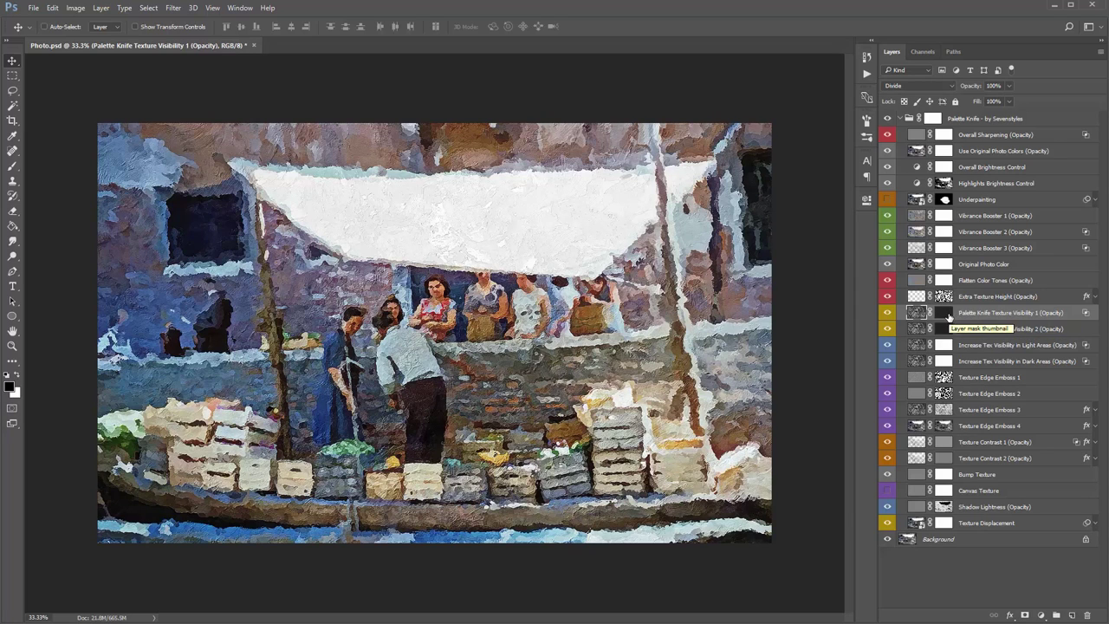
pyautogui.click(944, 313)
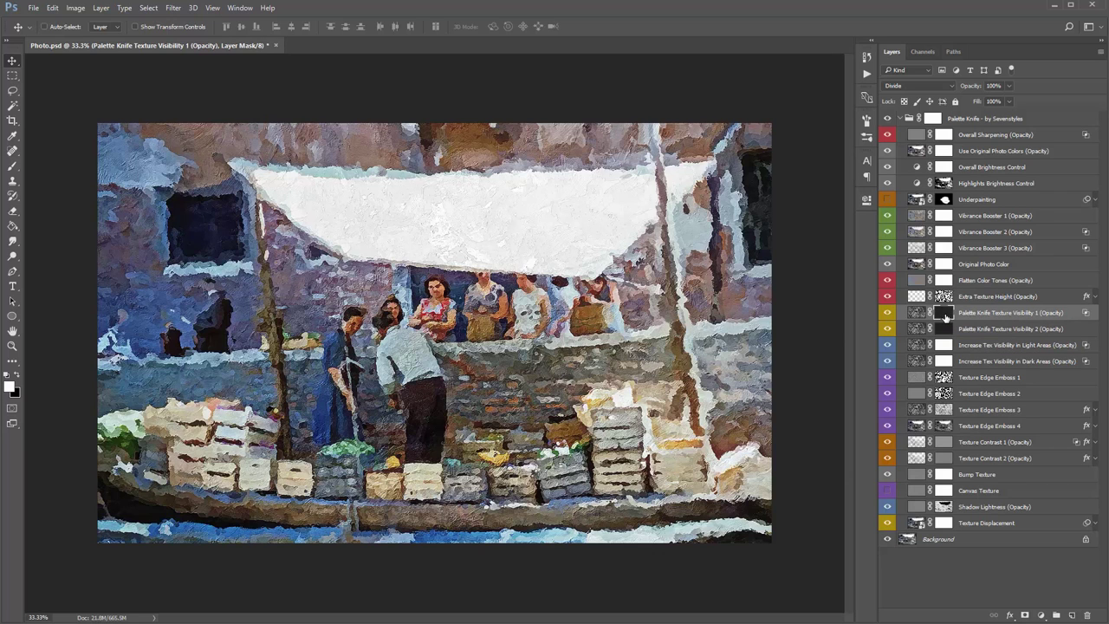
pyautogui.keyDown('shift'); pyautogui.click(945, 314); pyautogui.keyUp('shift')
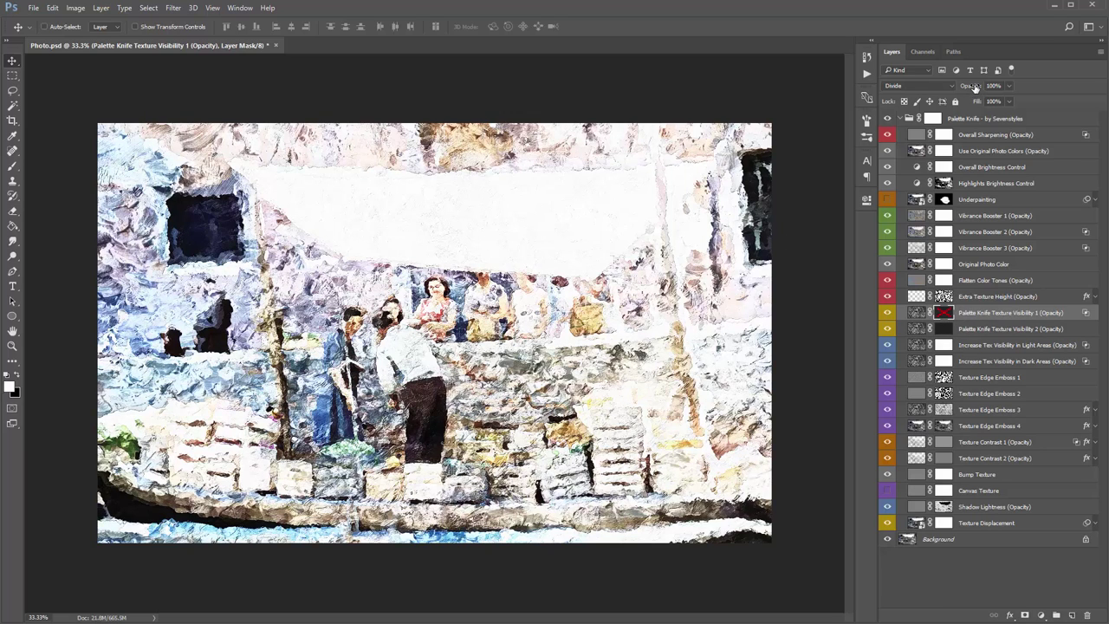
pyautogui.moveTo(975, 88); pyautogui.dragTo(243, 93)
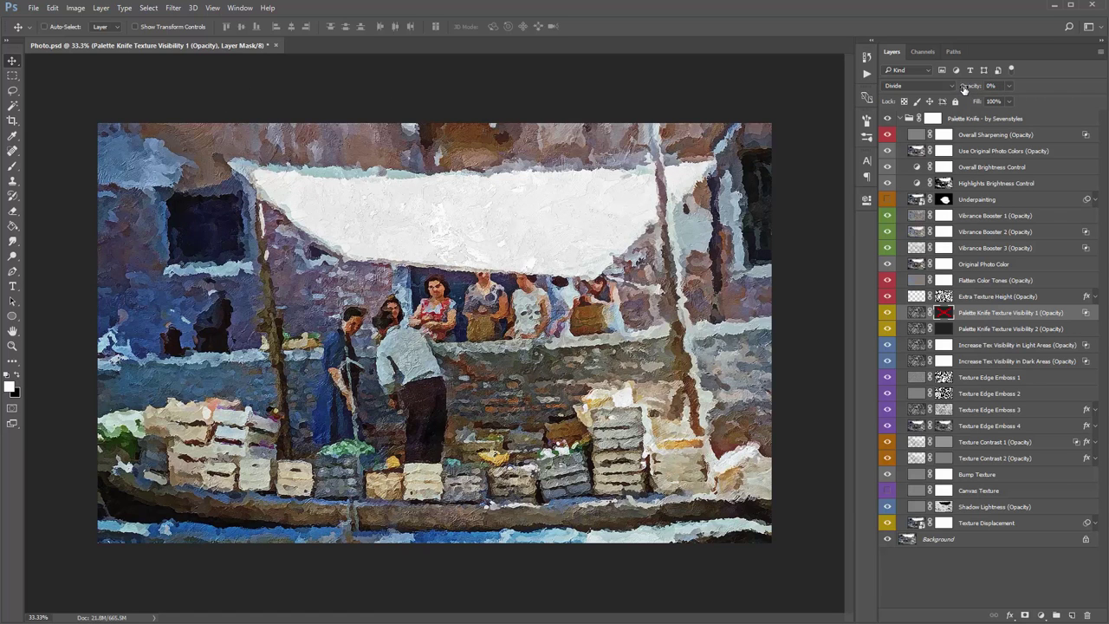
pyautogui.moveTo(965, 89); pyautogui.dragTo(978, 89)
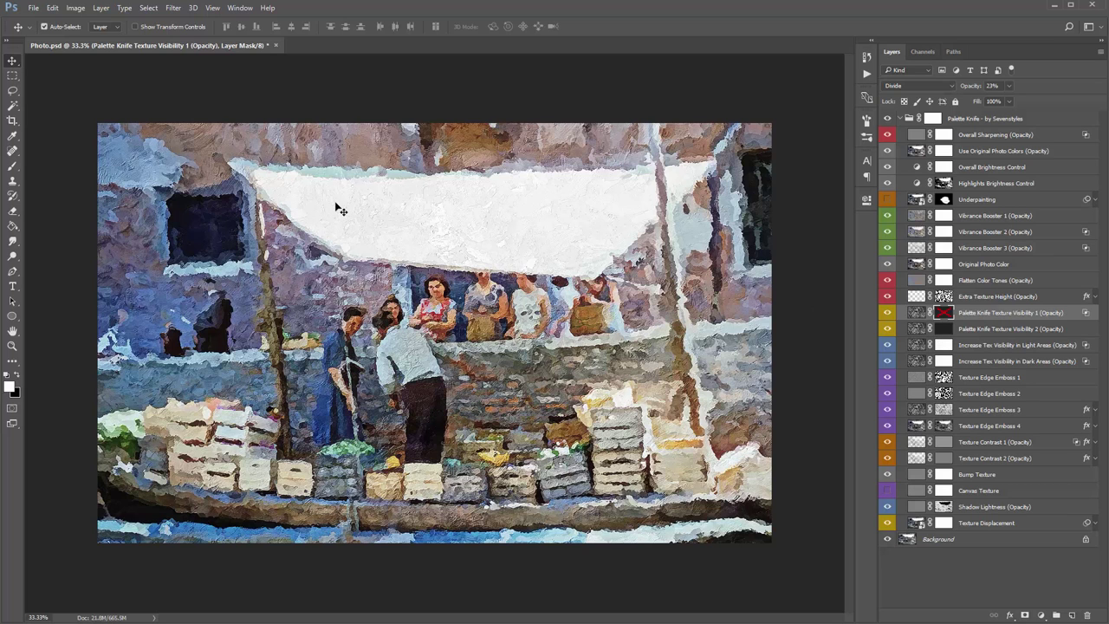
pyautogui.press('0')
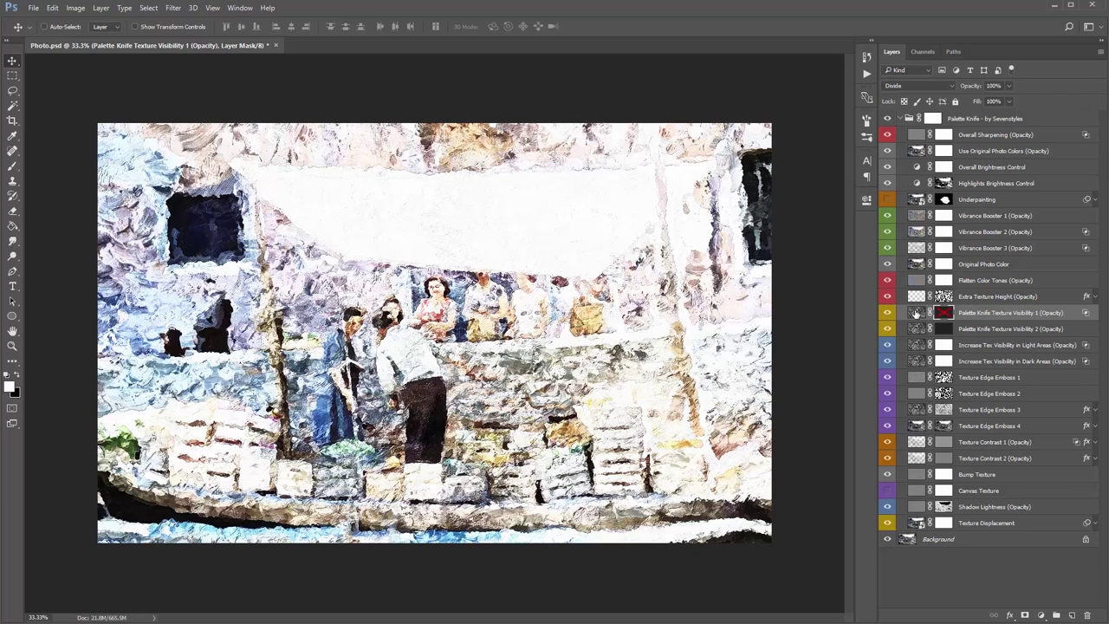
# Try the Overlay blend mode on the Palette Knife Texture Visibility 1 layer, lowering its opacity and returning it to 100%
pyautogui.click(900, 86)
pyautogui.click(906, 198)
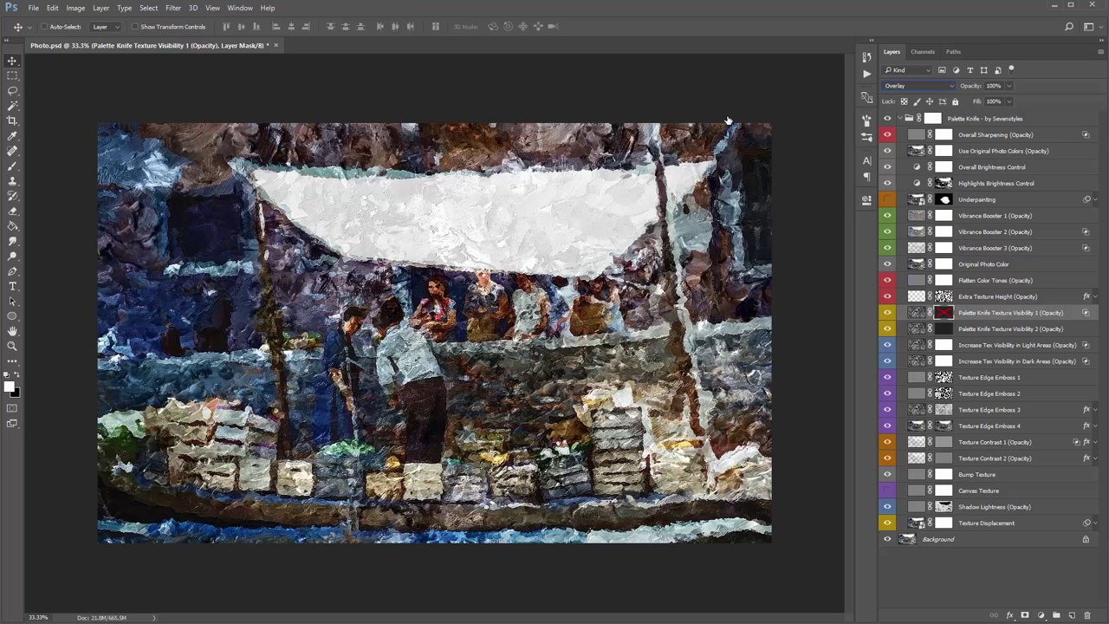
pyautogui.moveTo(972, 87); pyautogui.dragTo(111, 105)
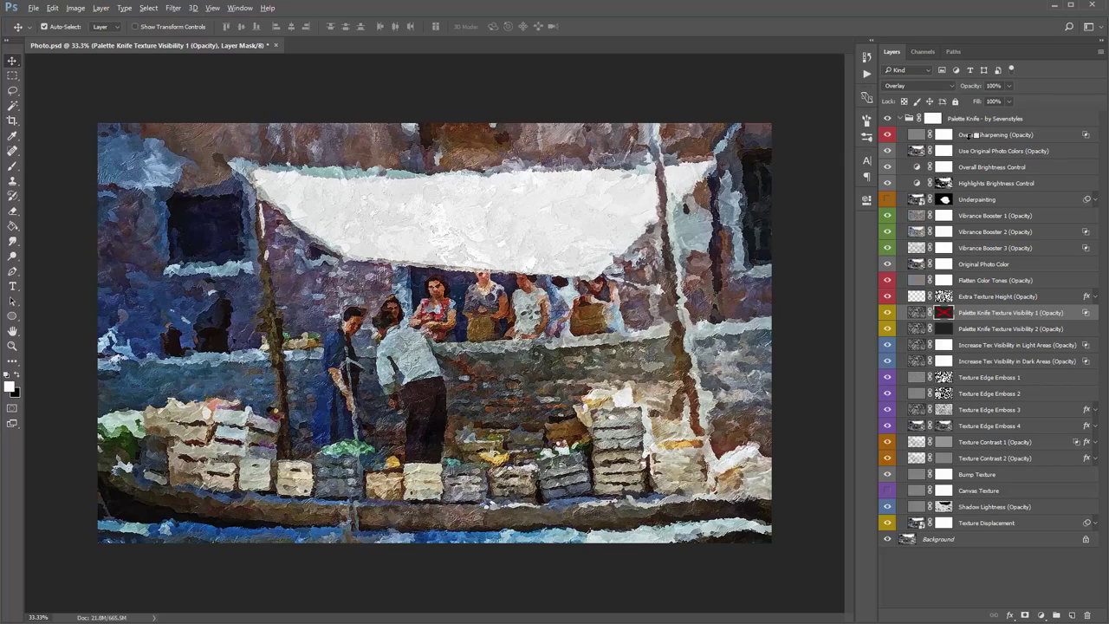
pyautogui.press('0')
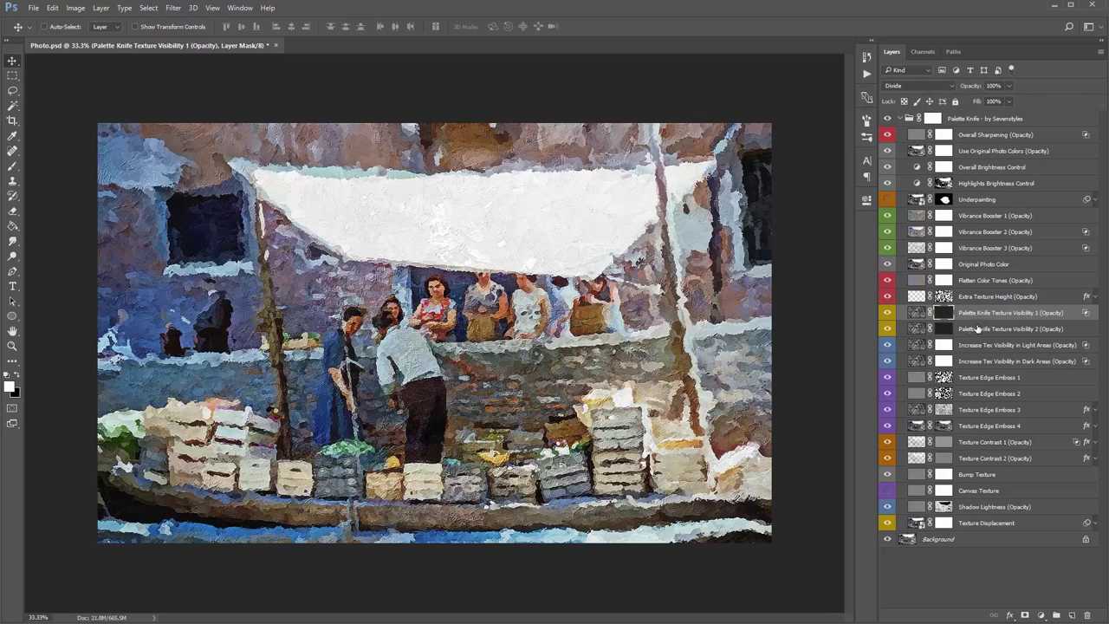
# Try the Palette Knife Texture Visibility 2 layer without its mask at 34% and 100% opacity, and re-enable the mask
pyautogui.click(991, 331)
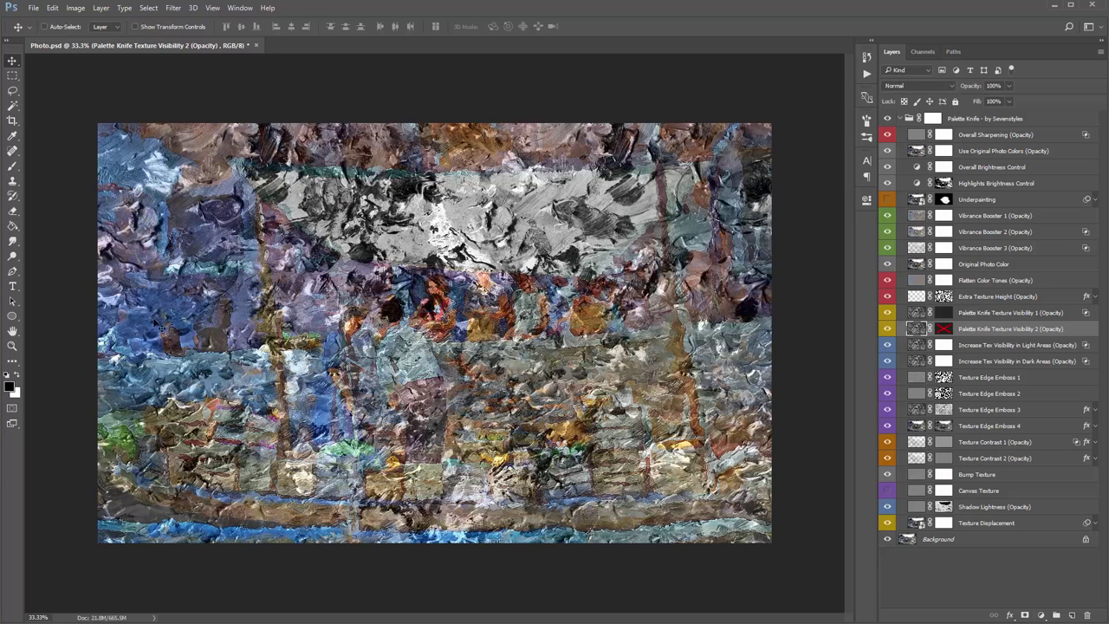
pyautogui.moveTo(980, 87); pyautogui.dragTo(351, 83)
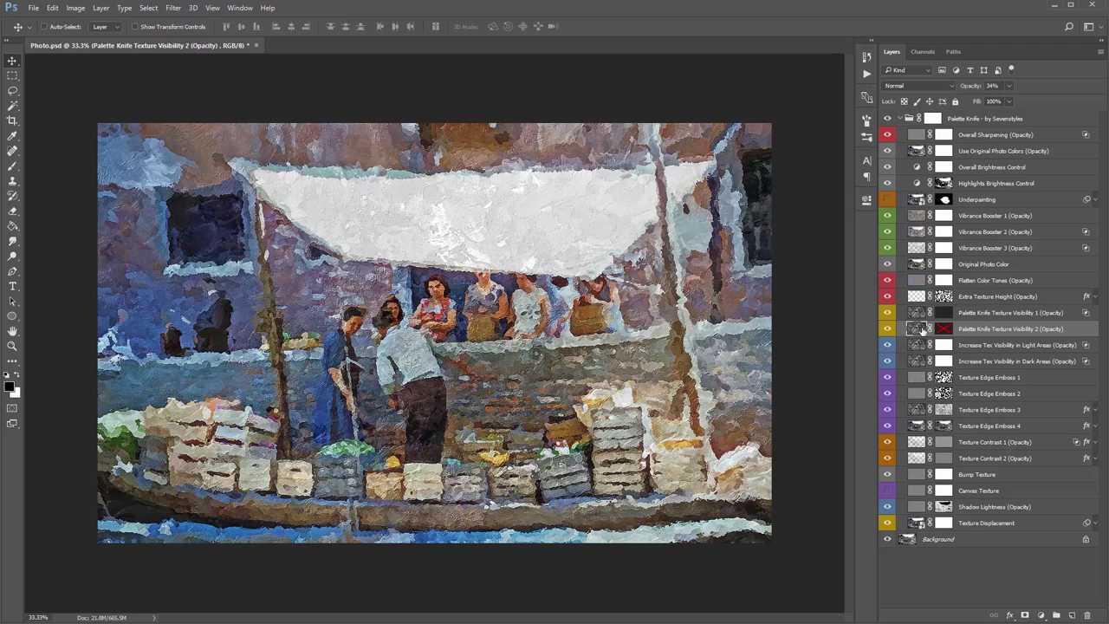
pyautogui.press('0')
pyautogui.keyDown('shift'); pyautogui.click(944, 329); pyautogui.keyUp('shift')
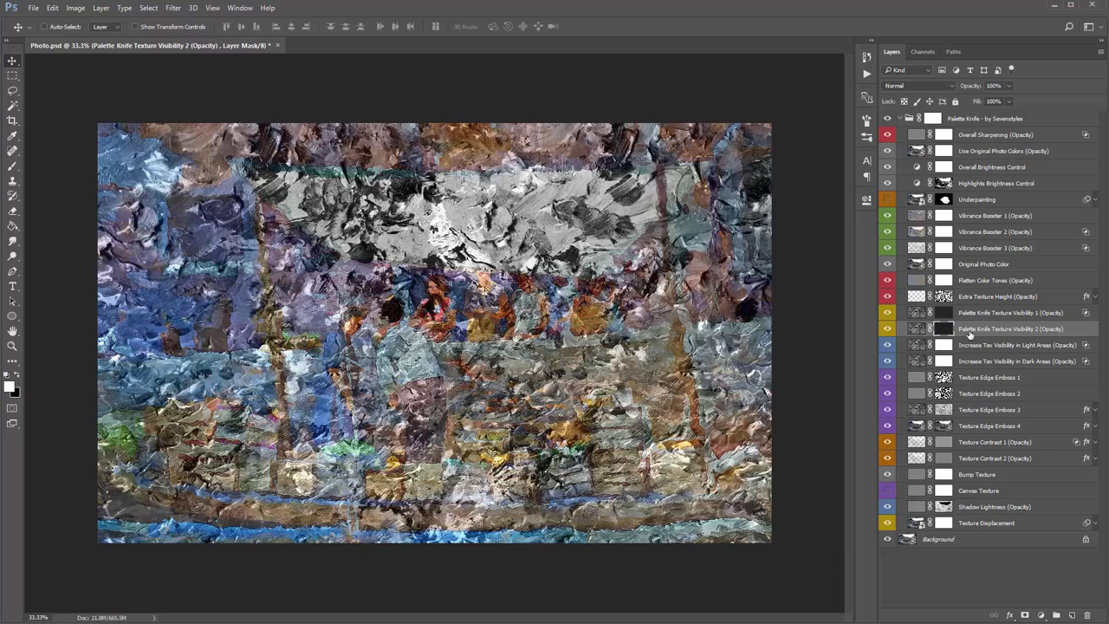
# Go through the Increase Tex Visibility in Light Areas and Dark Areas layers, selecting them together and singly
pyautogui.click(972, 349)
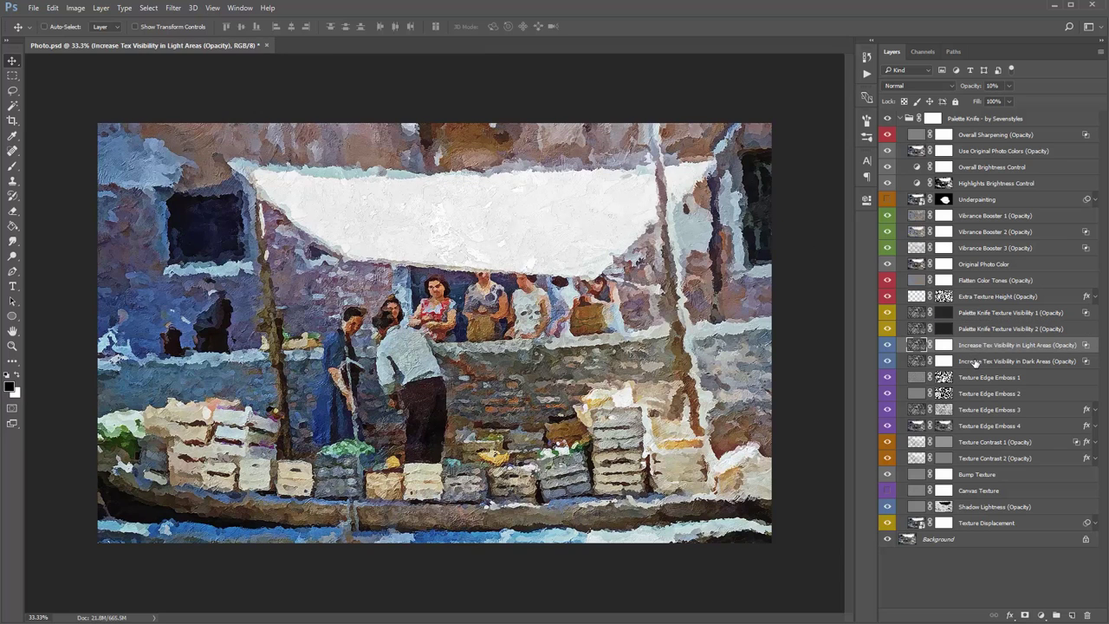
pyautogui.keyDown('shift'); pyautogui.click(974, 360); pyautogui.keyUp('shift')
pyautogui.click(969, 350)
pyautogui.click(1014, 361)
pyautogui.click(999, 347)
# Try 100% and 10% opacity on the Increase Tex Visibility in Light Areas layer, and raise it to 31%
pyautogui.press('0')
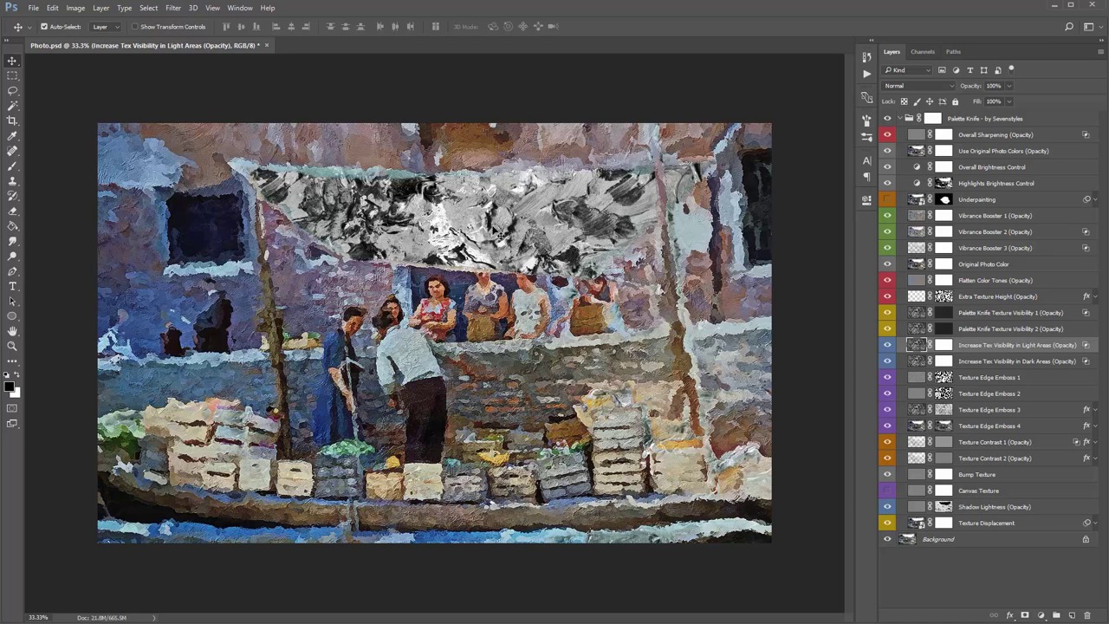
pyautogui.press('1')
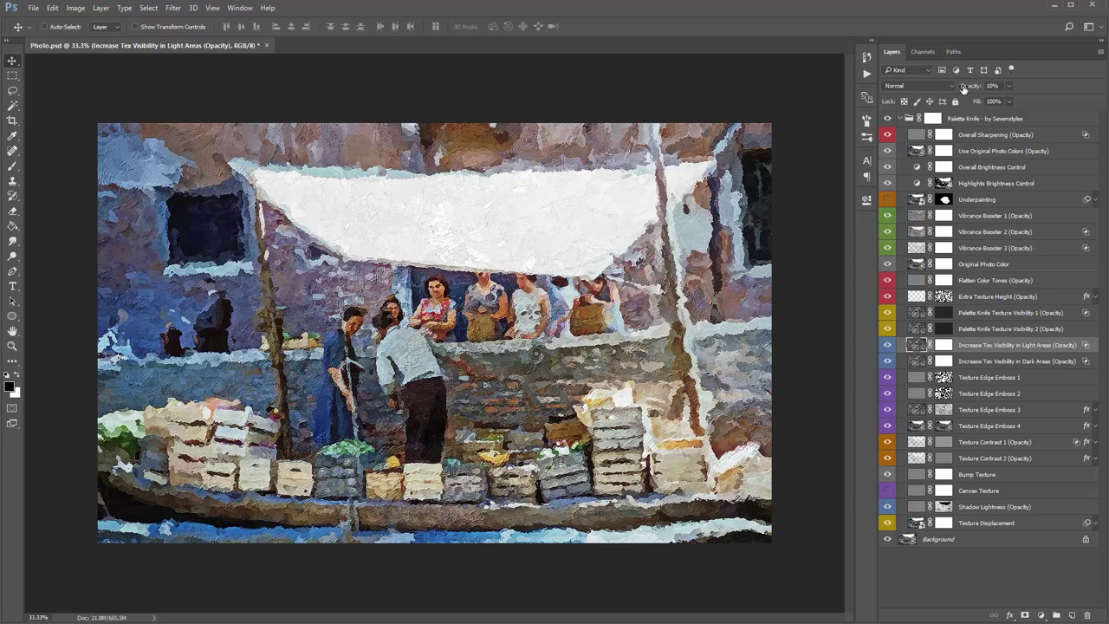
pyautogui.moveTo(966, 89); pyautogui.dragTo(985, 87)
pyautogui.moveTo(969, 87); pyautogui.dragTo(982, 88)
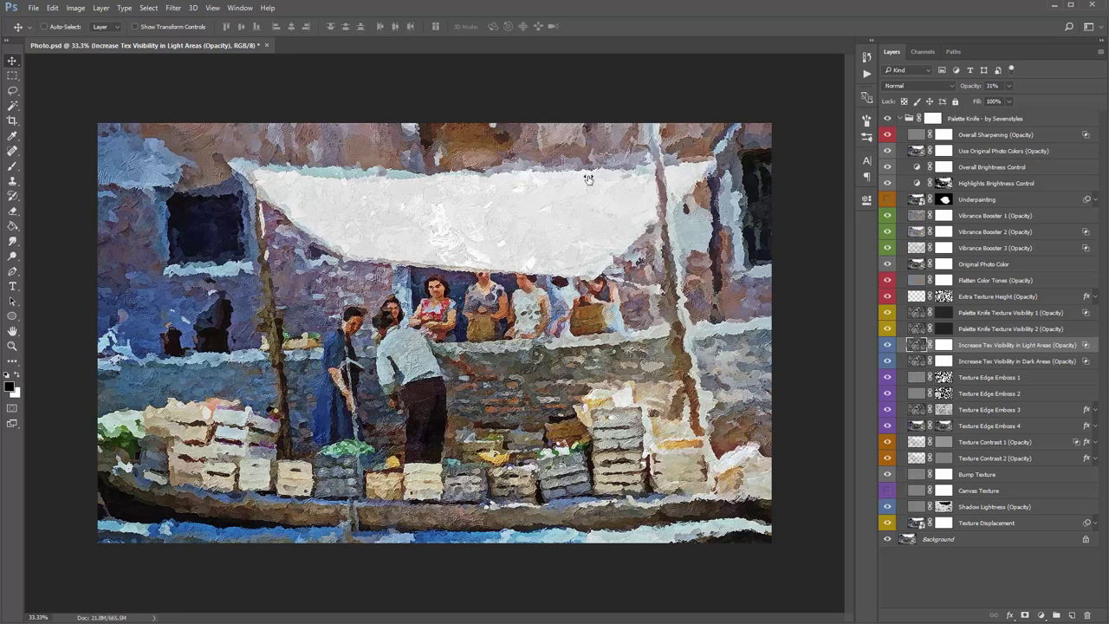
# Try the Increase Tex Visibility in Dark Areas layer at 100% opacity, and set it to 15%
pyautogui.click(977, 364)
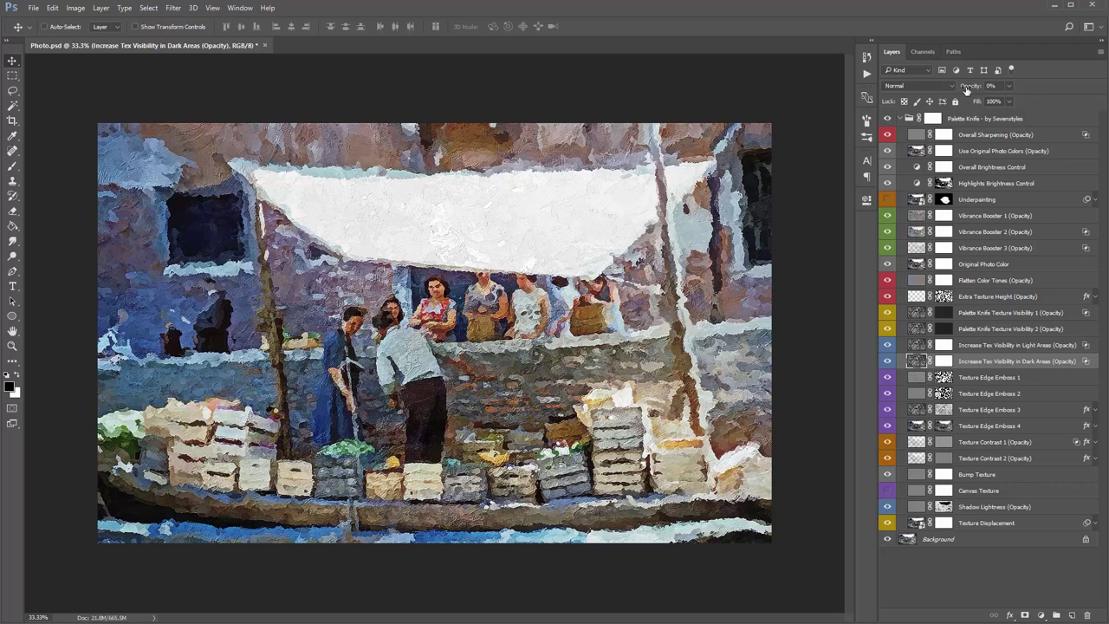
pyautogui.press('0')
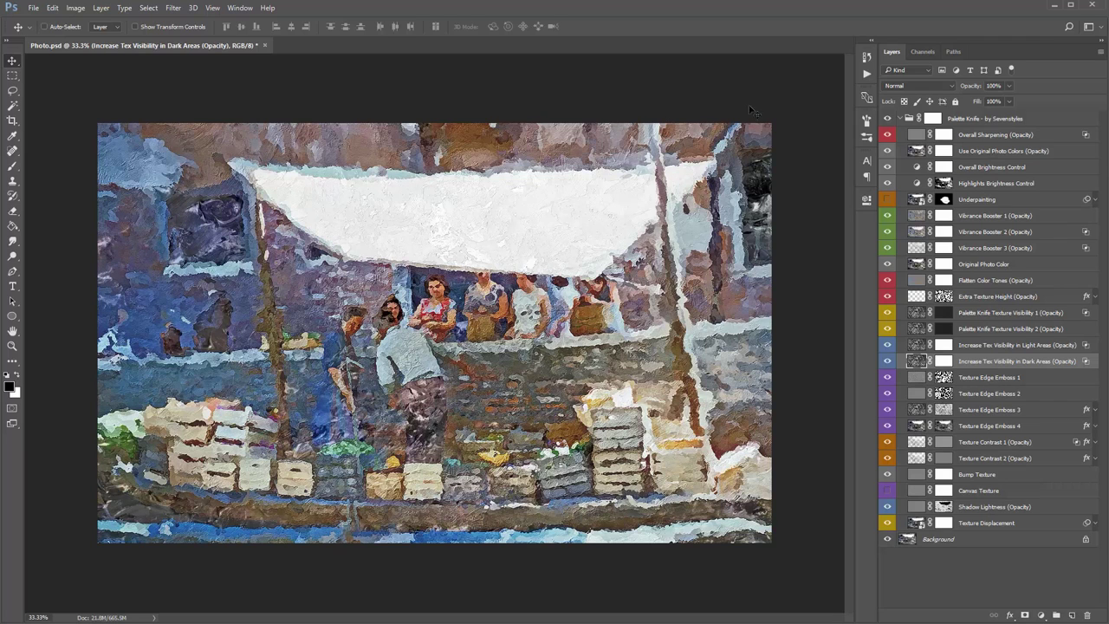
pyautogui.moveTo(966, 88); pyautogui.dragTo(858, 103)
pyautogui.moveTo(968, 90)
pyautogui.mouseDown()
pyautogui.moveTo(990, 89)
pyautogui.moveTo(972, 89)
pyautogui.mouseUp()
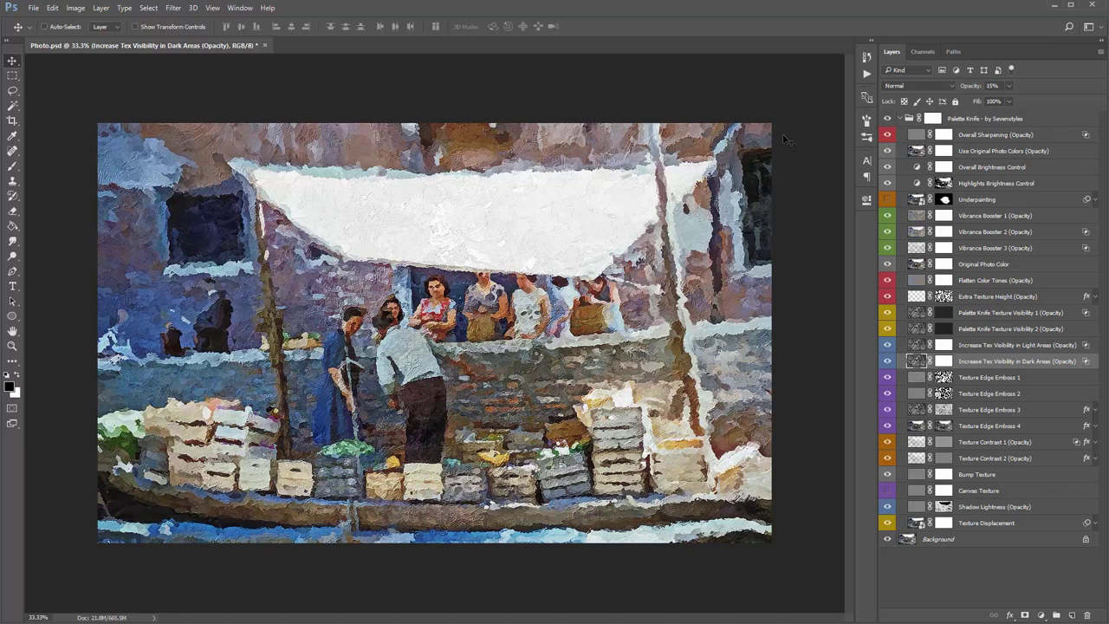
# Select the Texture Edge Emboss 1 to 4 layers and compare the painting with them hidden and shown
pyautogui.click(998, 378)
pyautogui.keyDown('shift'); pyautogui.click(998, 425); pyautogui.keyUp('shift')
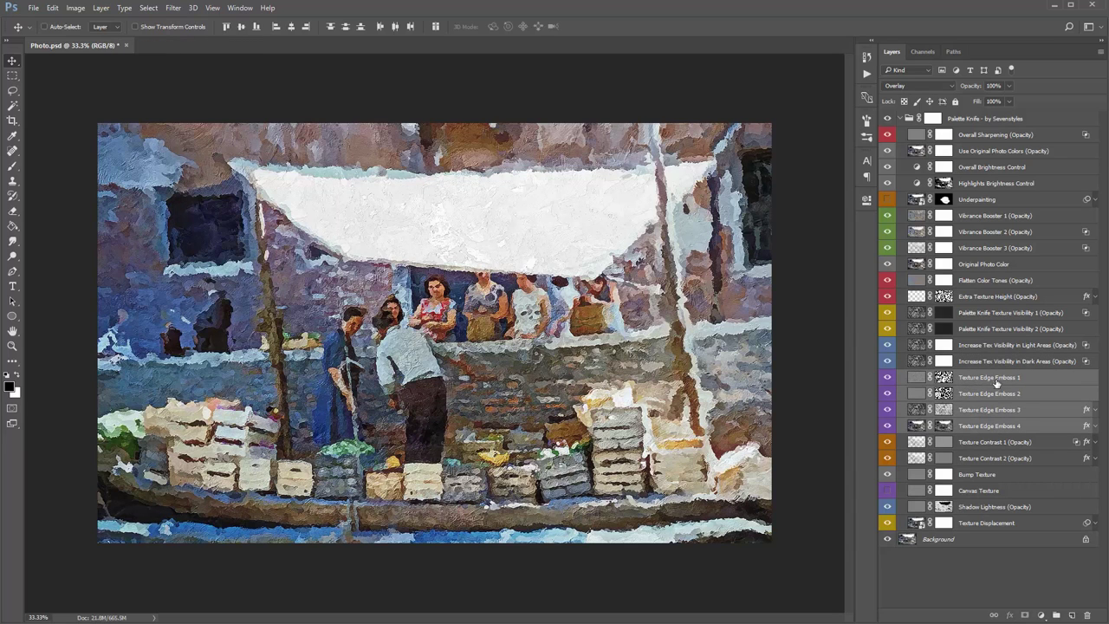
pyautogui.moveTo(889, 382)
pyautogui.mouseDown()
pyautogui.moveTo(890, 426)
pyautogui.moveTo(889, 382)
pyautogui.mouseUp()
pyautogui.moveTo(887, 379)
pyautogui.mouseDown()
pyautogui.moveTo(887, 425)
pyautogui.moveTo(887, 379)
pyautogui.mouseUp()
# Try moving the four Texture Edge Emboss layers directly below Underpainting, compare both layer orders, and undo the move
pyautogui.moveTo(995, 379); pyautogui.dragTo(1002, 209)
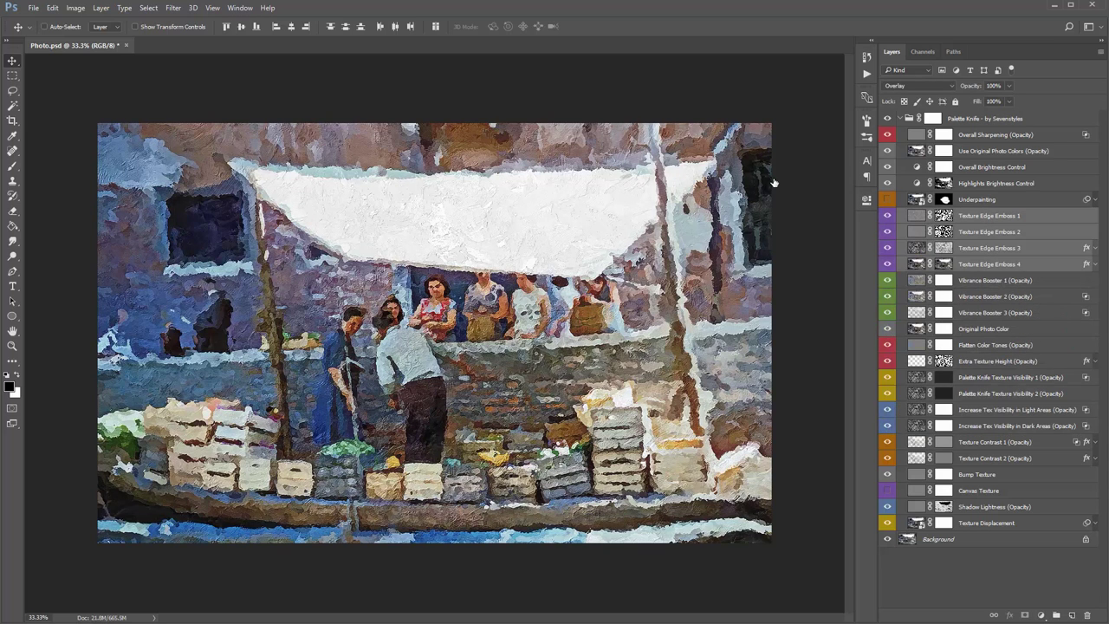
pyautogui.hotkey('ctrl', 'z')
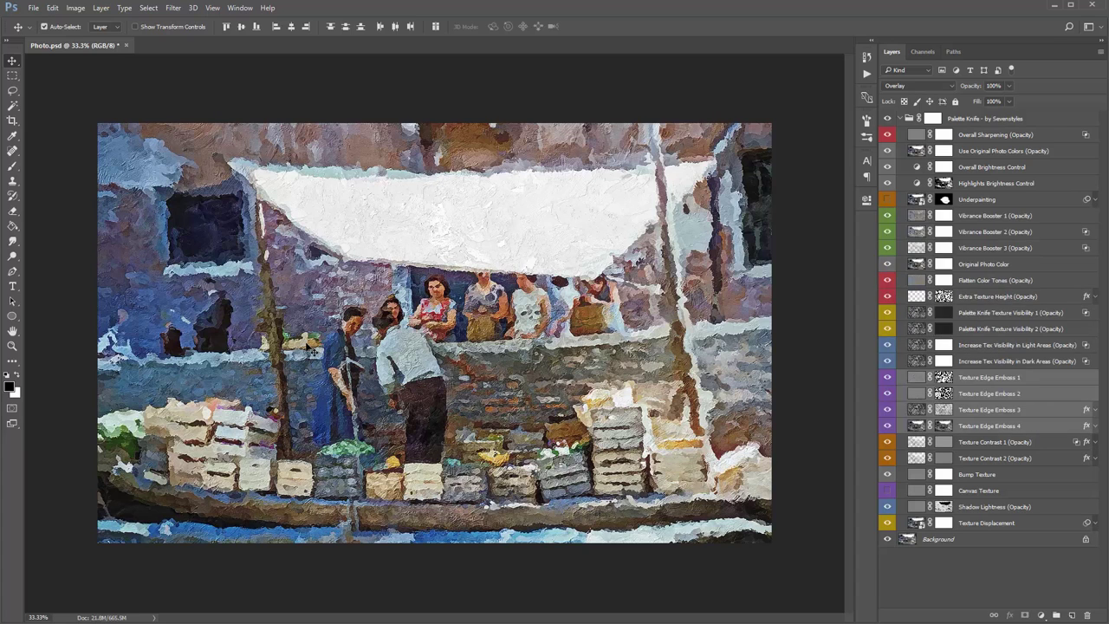
pyautogui.hotkey('ctrl', 'z')
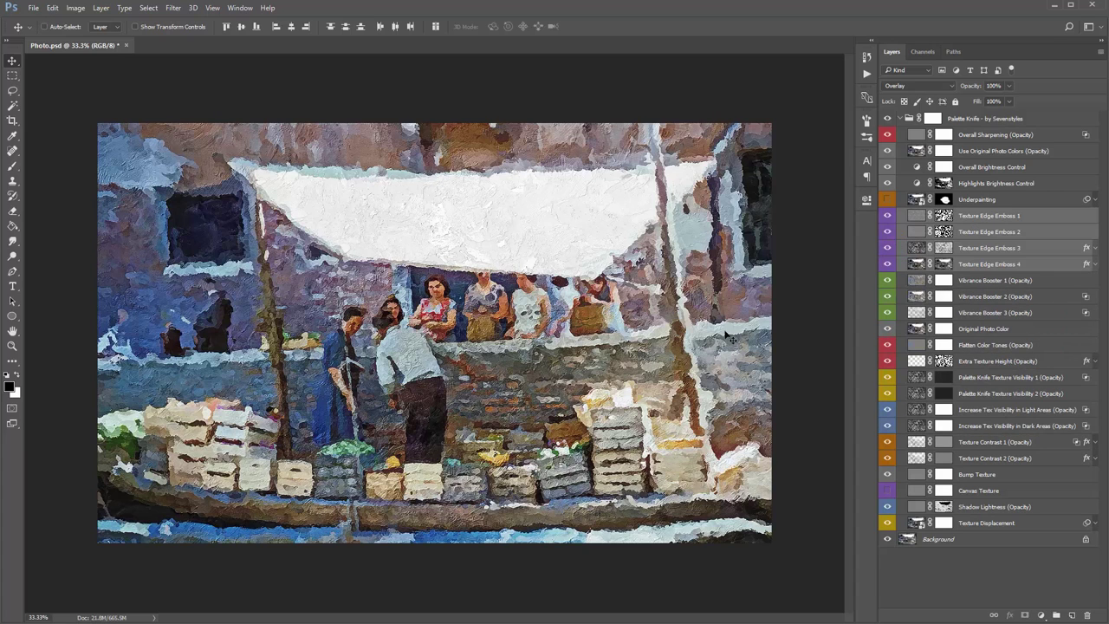
pyautogui.hotkey('ctrl', 'z')
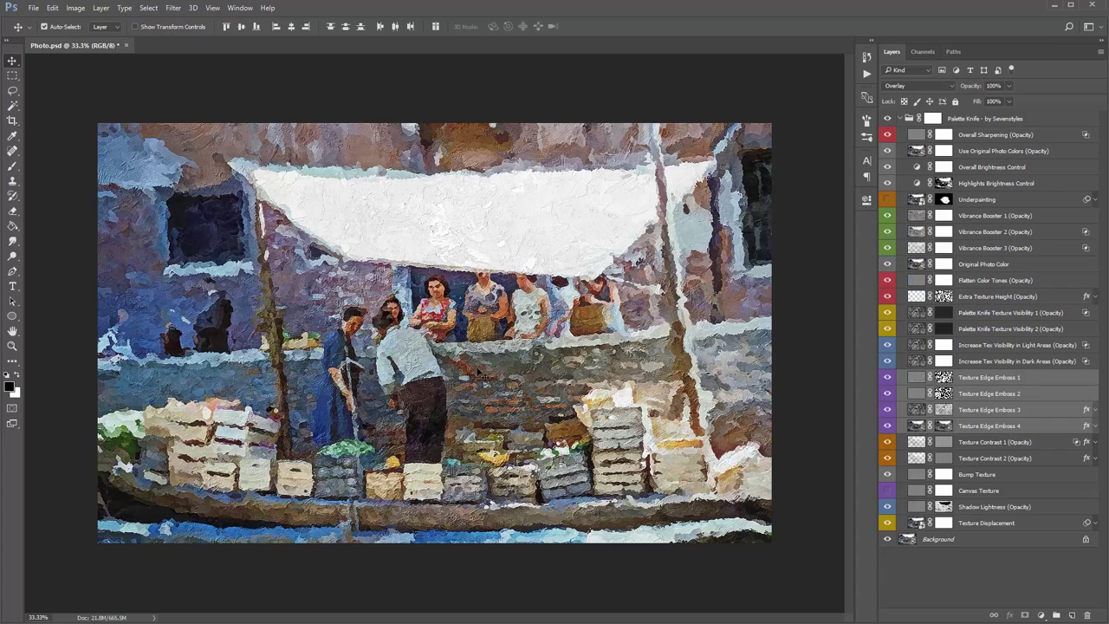
pyautogui.hotkey('ctrl', 'z')
pyautogui.hotkey('ctrl', 'z')
# Select both Texture Contrast layers, keep only Texture Contrast 1 selected, and try a lower and a higher opacity on it
pyautogui.click(974, 444)
pyautogui.keyDown('shift'); pyautogui.click(981, 460); pyautogui.keyUp('shift')
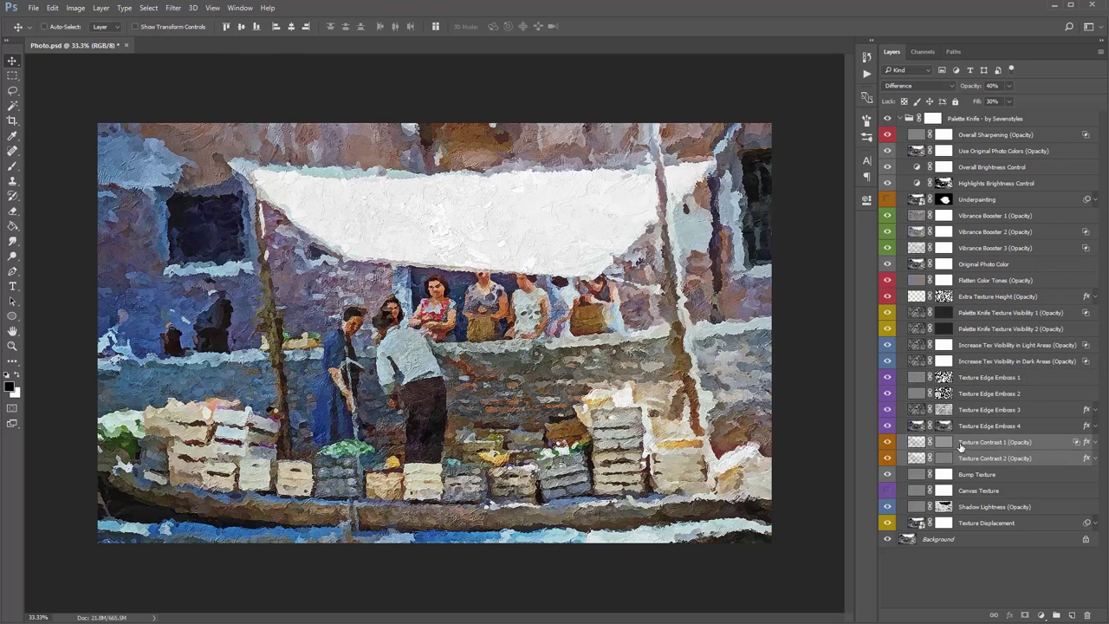
pyautogui.keyDown('ctrl'); pyautogui.click(1007, 458); pyautogui.keyUp('ctrl')
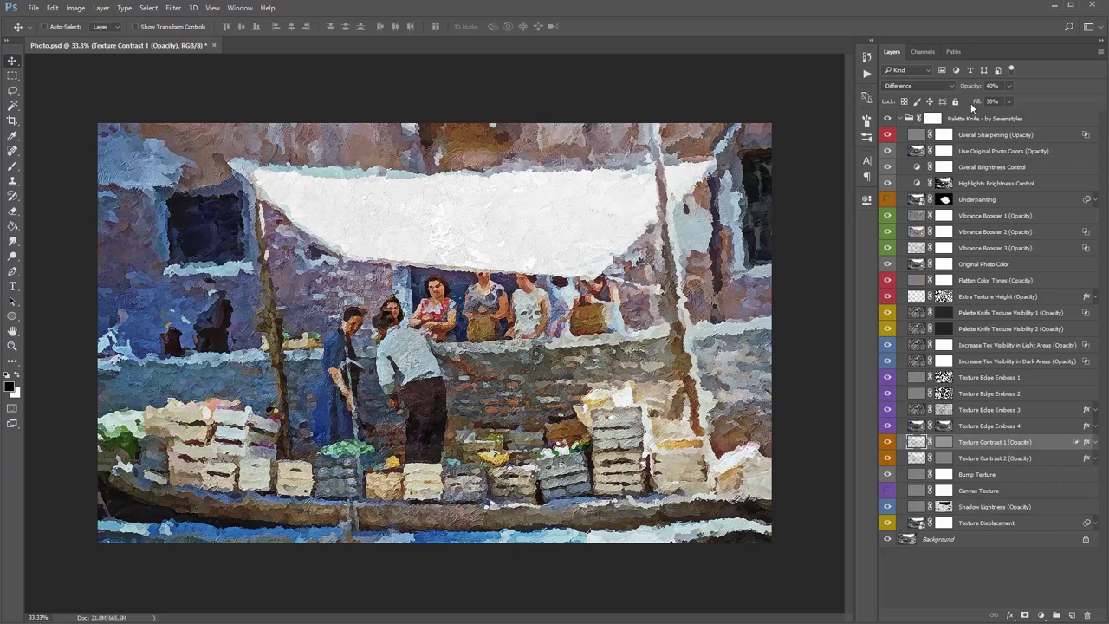
pyautogui.moveTo(972, 86); pyautogui.dragTo(663, 104)
pyautogui.moveTo(972, 86); pyautogui.dragTo(980, 87)
# Try 100% opacity on the Texture Contrast 2 layer and reduce it again
pyautogui.click(993, 455)
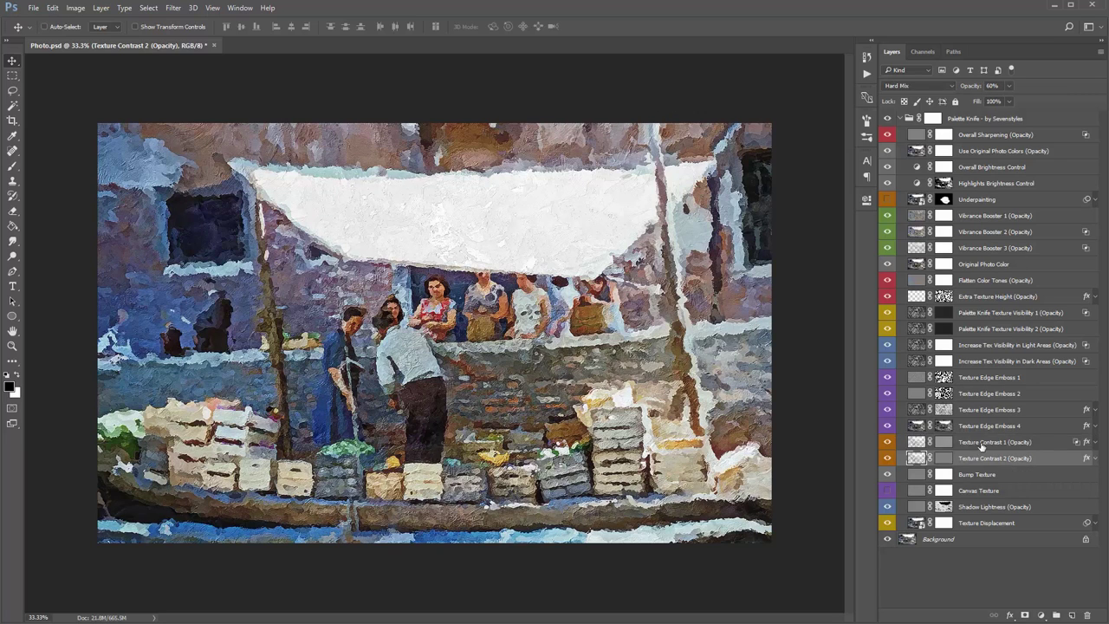
pyautogui.moveTo(973, 87); pyautogui.dragTo(1091, 154)
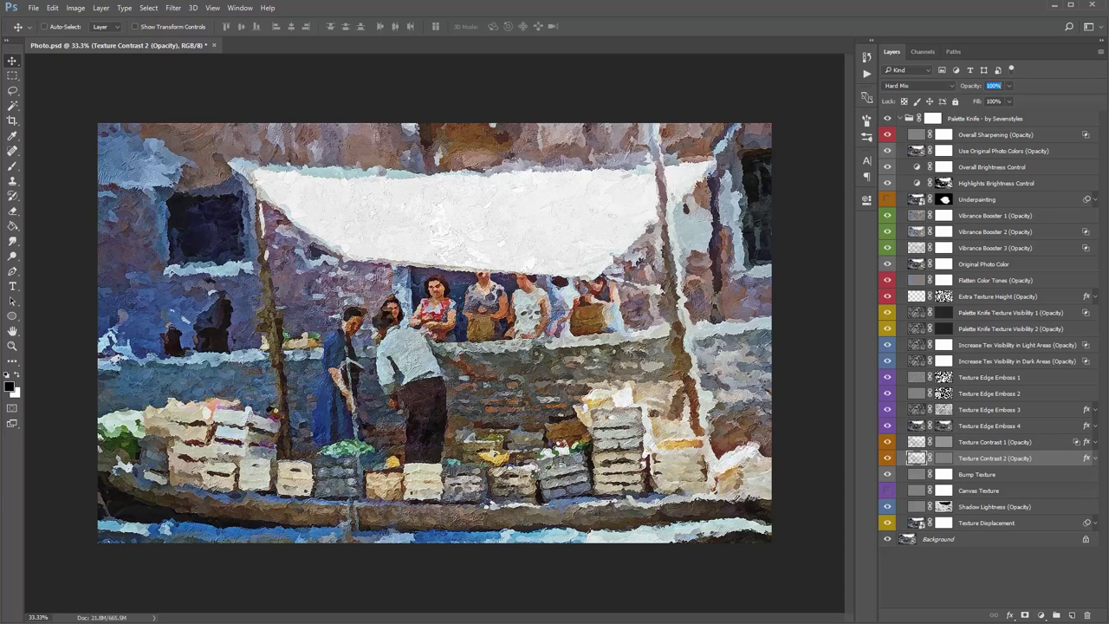
pyautogui.press('0')
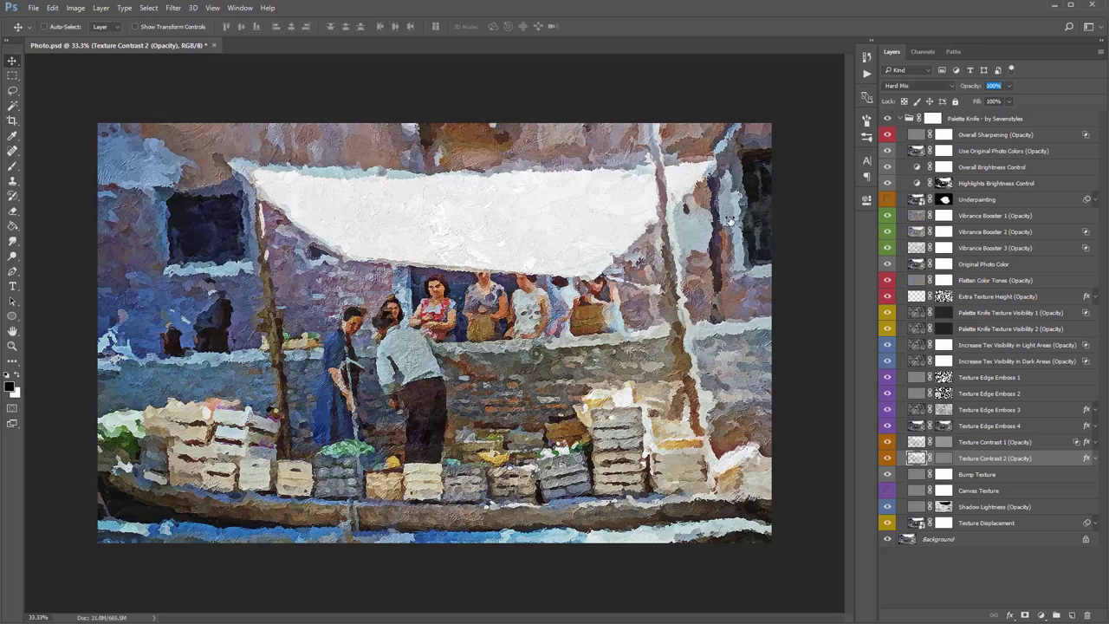
pyautogui.press('Return')
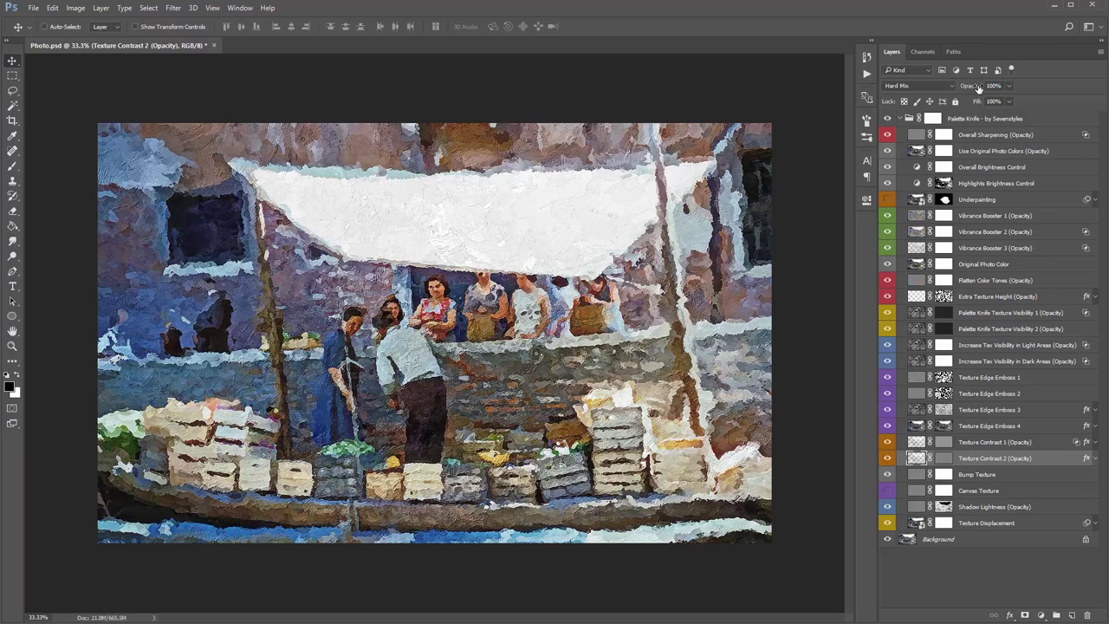
pyautogui.moveTo(976, 87); pyautogui.dragTo(964, 90)
# Go through the Bump Texture and Canvas Texture layers, and make the Canvas Texture layer visible
pyautogui.click(997, 473)
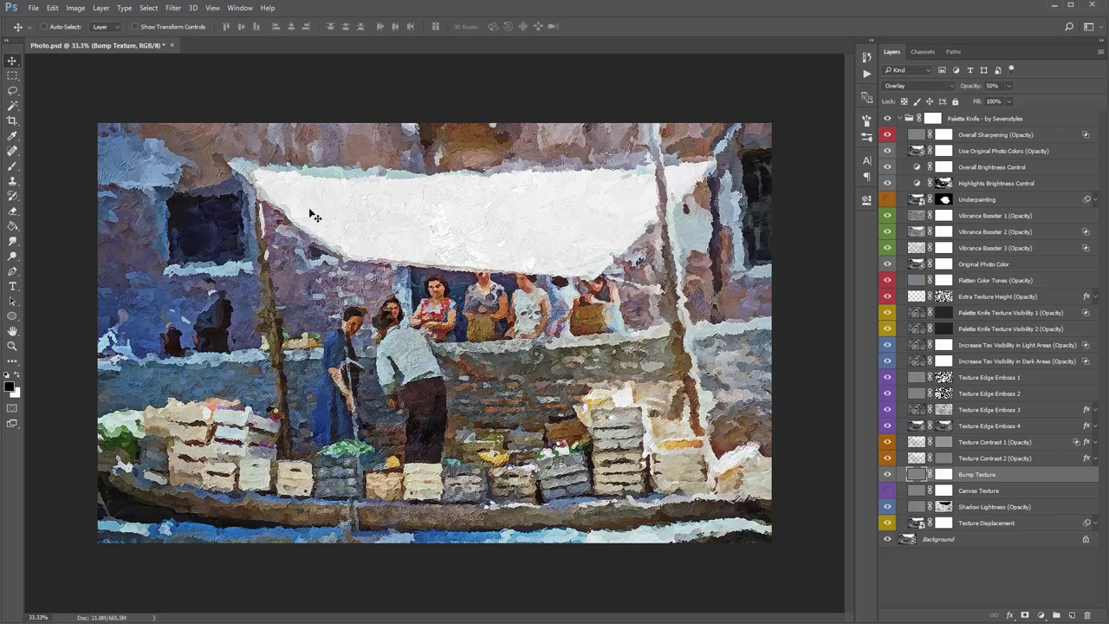
pyautogui.click(1006, 491)
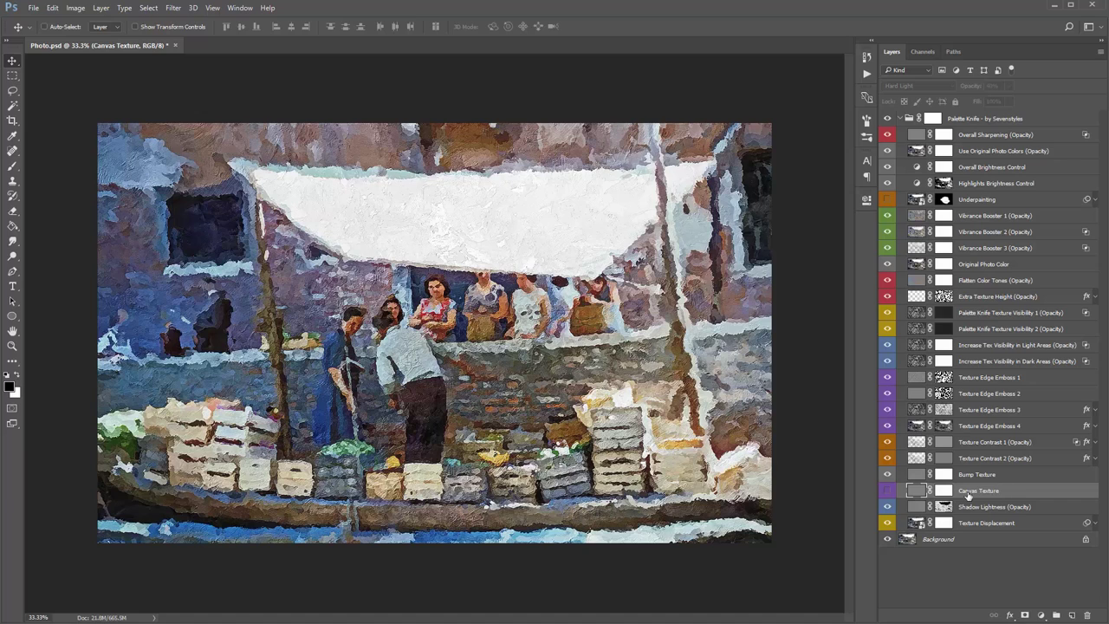
pyautogui.click(885, 490)
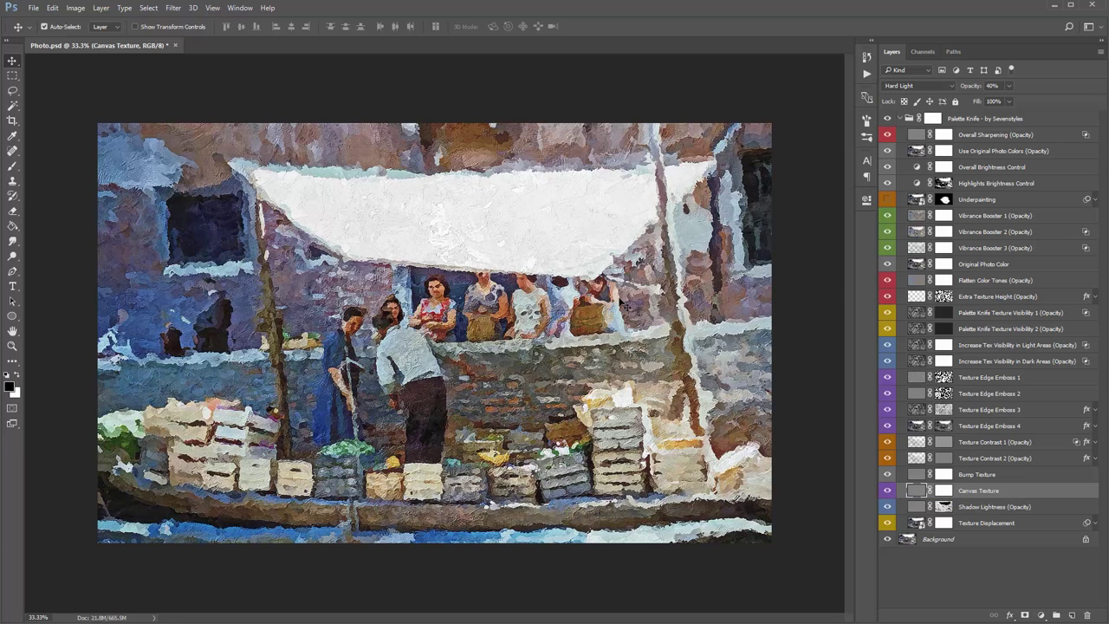
# Scale the Canvas Texture layer up proportionally about its centre to about 139%
pyautogui.hotkey('ctrl', '-')
pyautogui.hotkey('ctrl', '-')
pyautogui.hotkey('ctrl', '-')
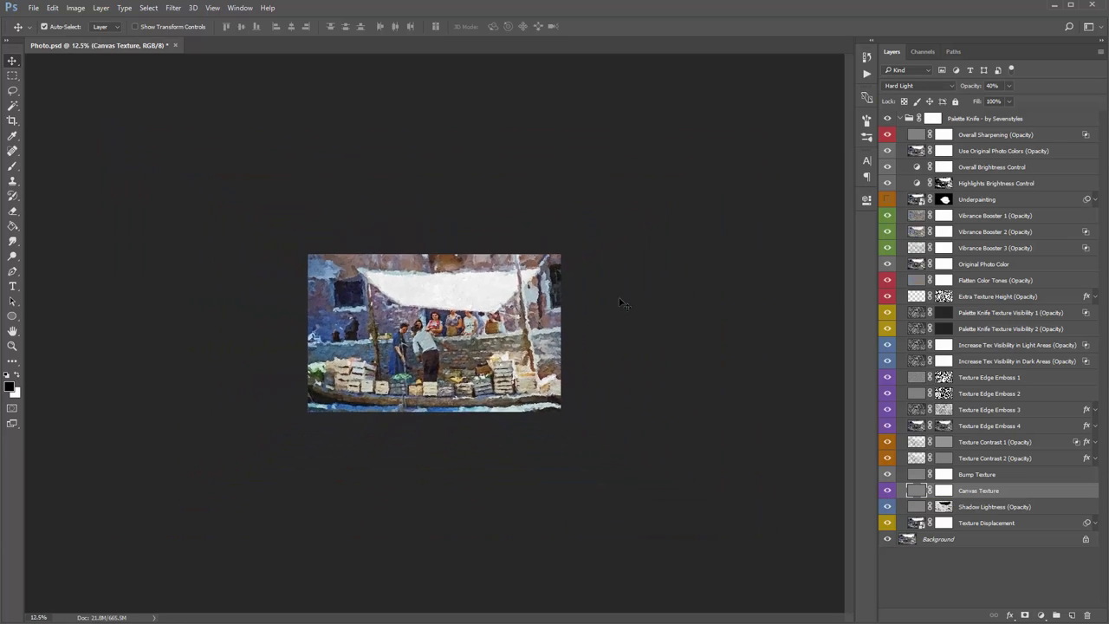
pyautogui.hotkey('ctrl', 't')
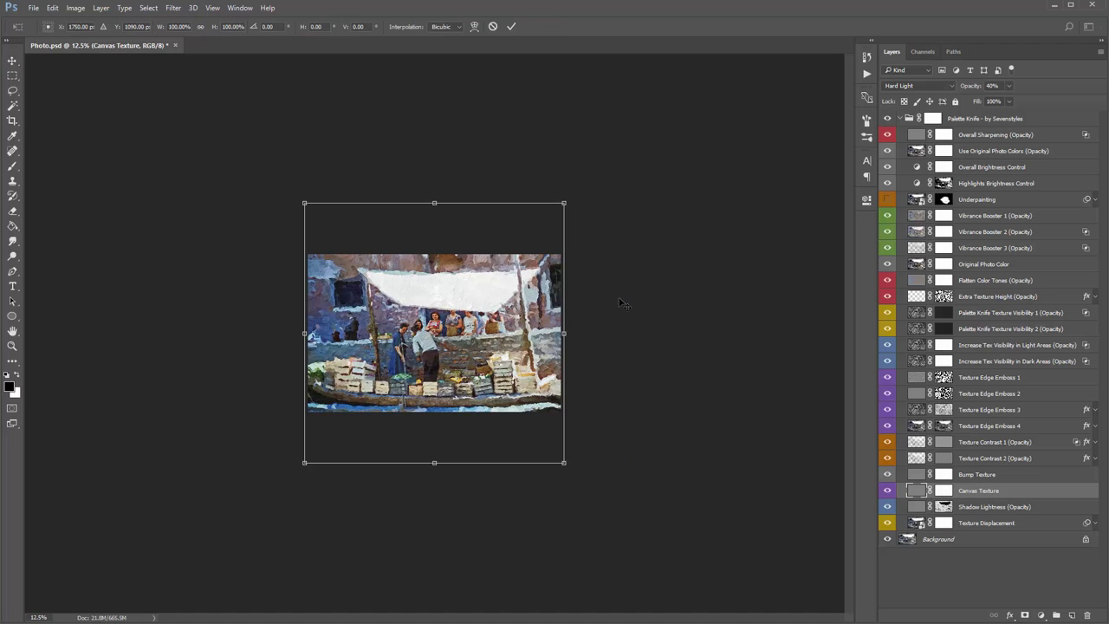
pyautogui.moveTo(564, 201); pyautogui.dragTo(617, 149)
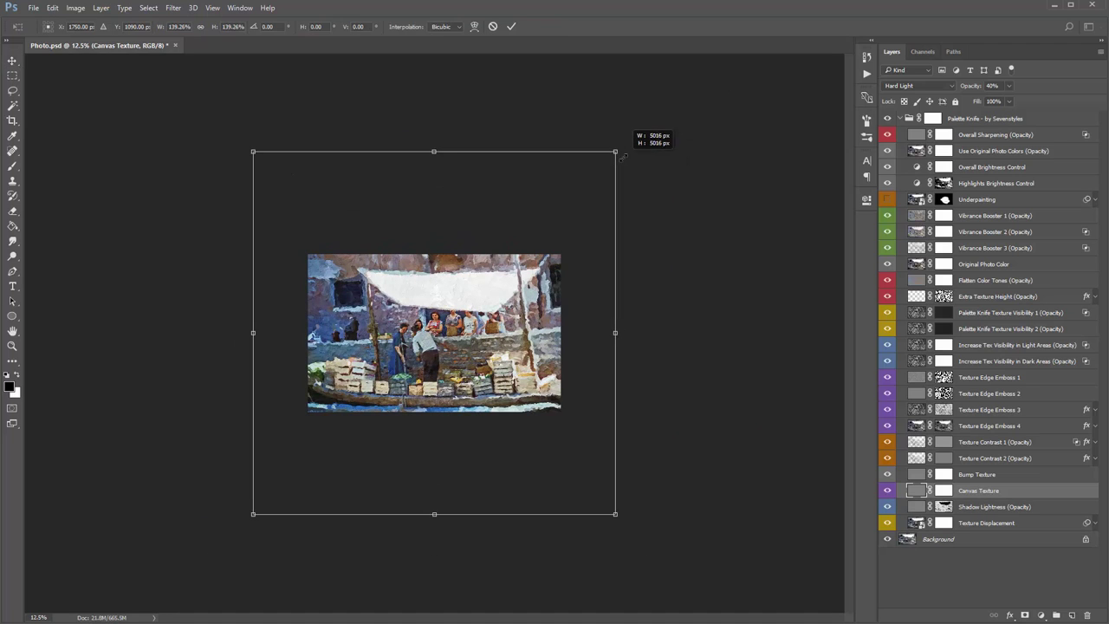
pyautogui.press('Return')
# Inspect the canvas weave around the dark window and raise the Canvas Texture layer's opacity to 100%
pyautogui.press('z')
pyautogui.moveTo(362, 288); pyautogui.dragTo(475, 287)
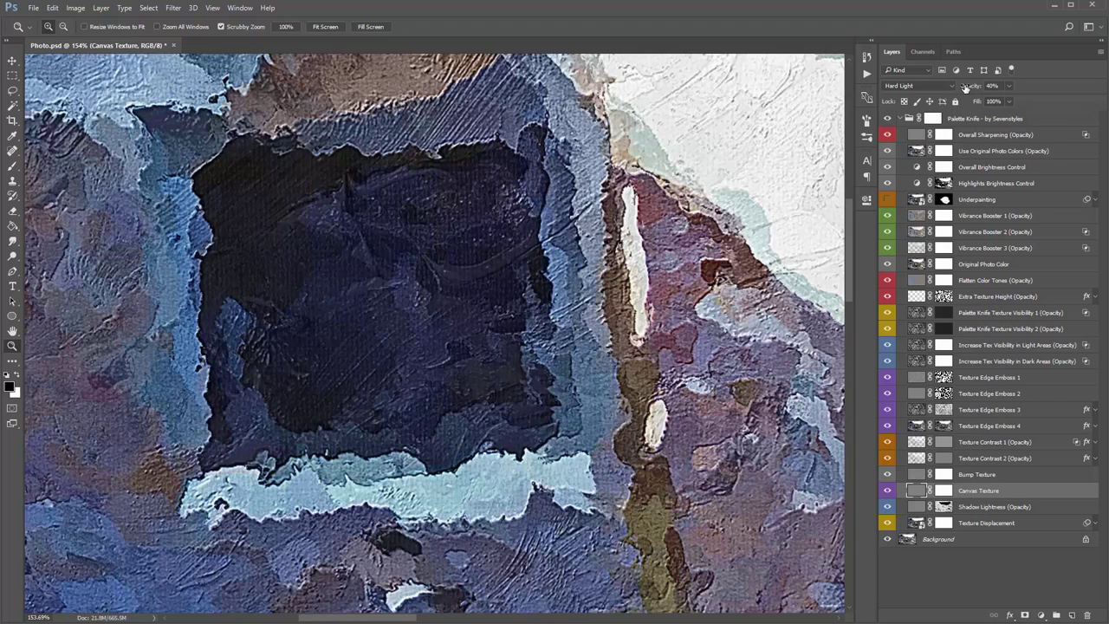
pyautogui.moveTo(981, 87); pyautogui.dragTo(1018, 87)
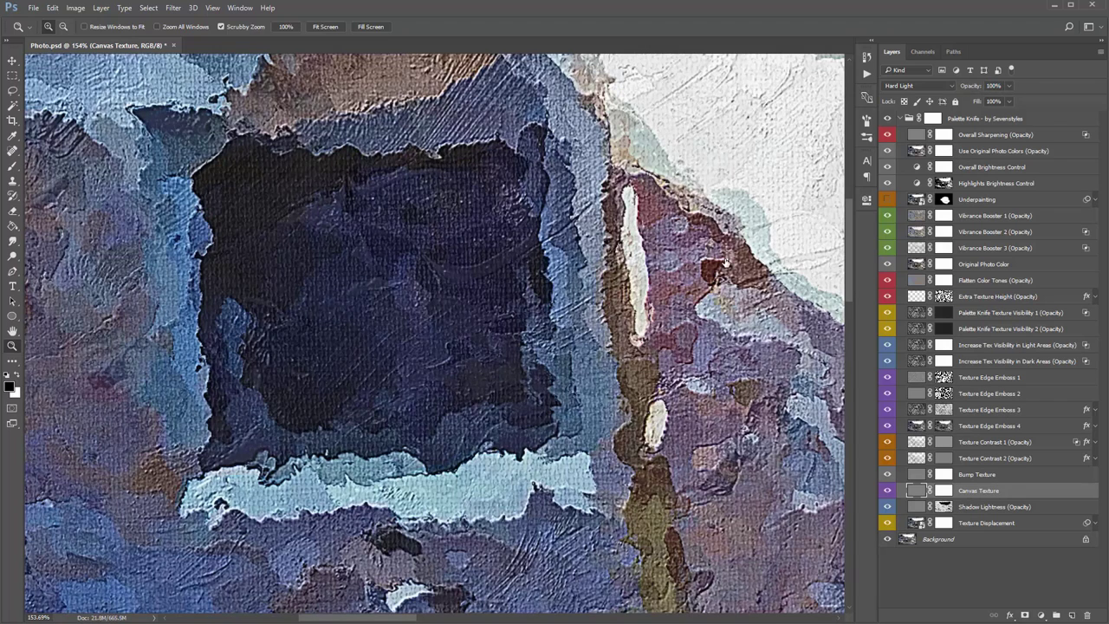
pyautogui.press('v')
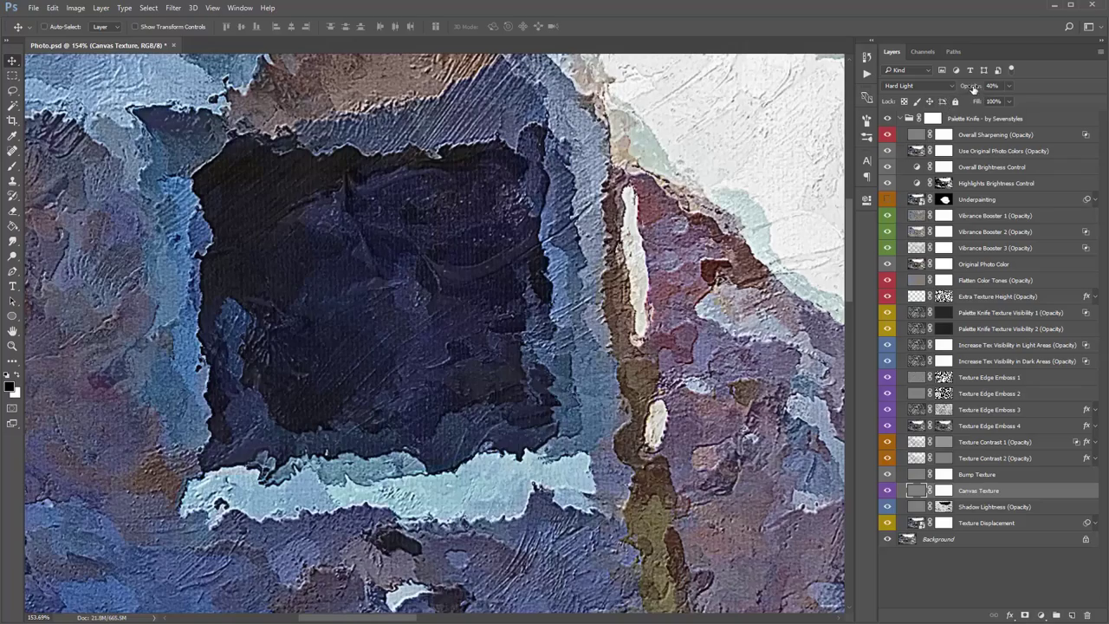
pyautogui.moveTo(974, 90); pyautogui.dragTo(1021, 103)
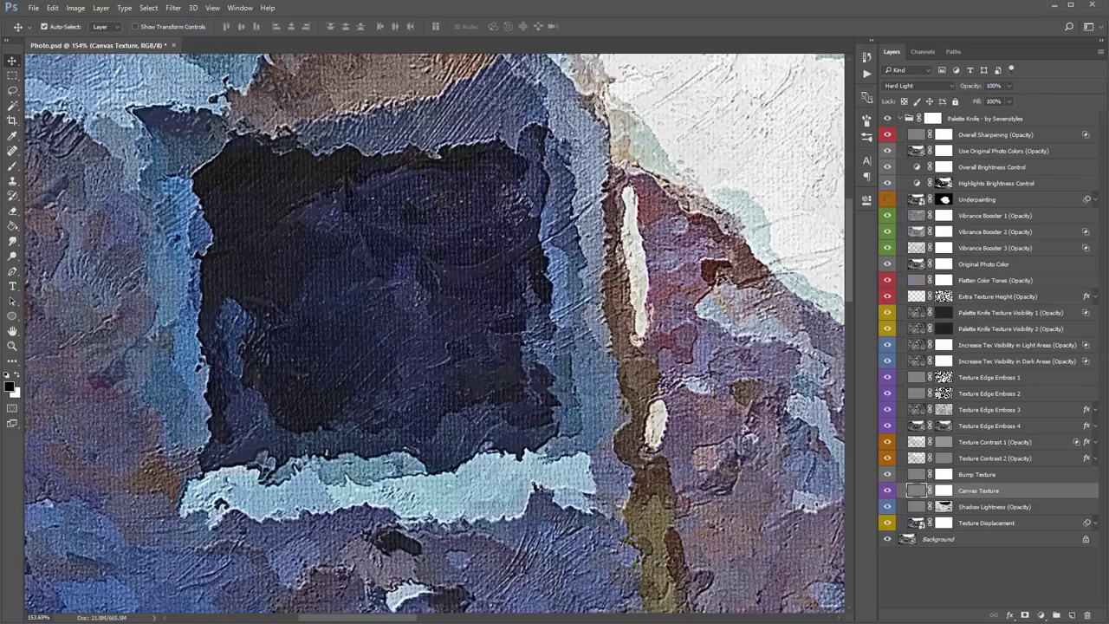
# Enlarge the Canvas Texture layer further to about 166% about its centre and inspect the coarser weave around the dark window
pyautogui.hotkey('ctrl', '0')
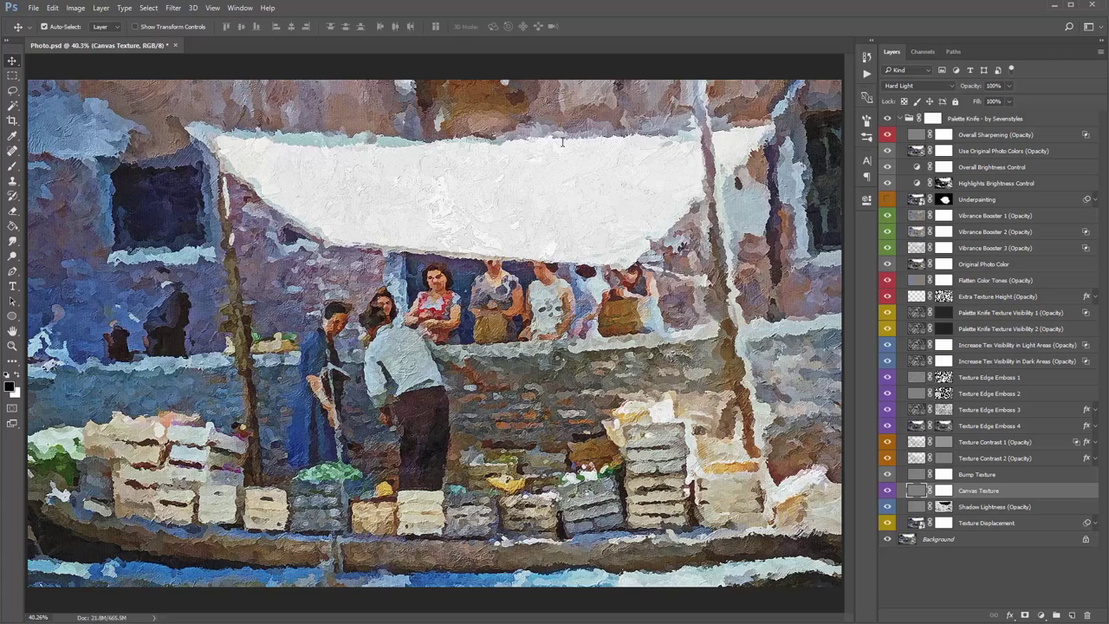
pyautogui.hotkey('ctrl', '-')
pyautogui.hotkey('ctrl', '-')
pyautogui.hotkey('ctrl', '-')
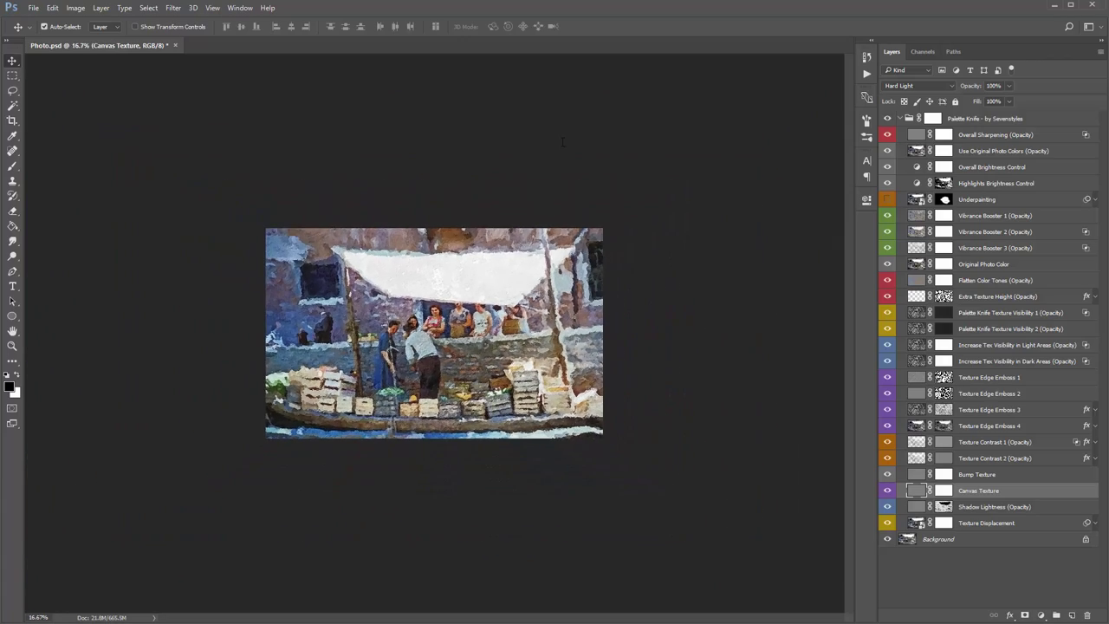
pyautogui.hotkey('ctrl', 't')
pyautogui.moveTo(608, 161); pyautogui.dragTo(719, 54)
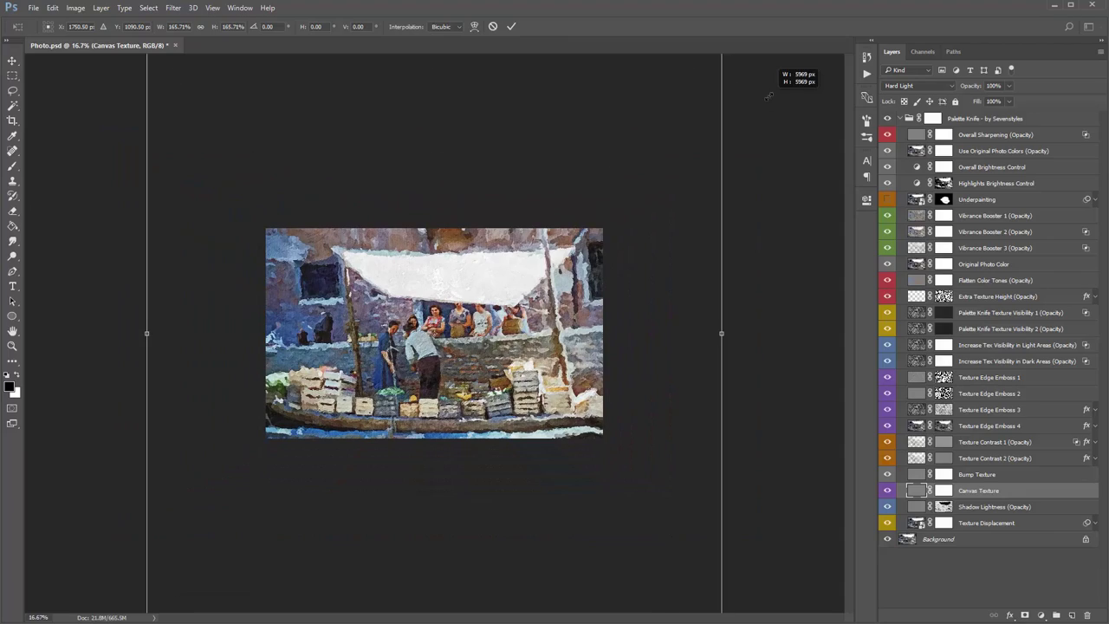
pyautogui.press('Return')
pyautogui.press('z')
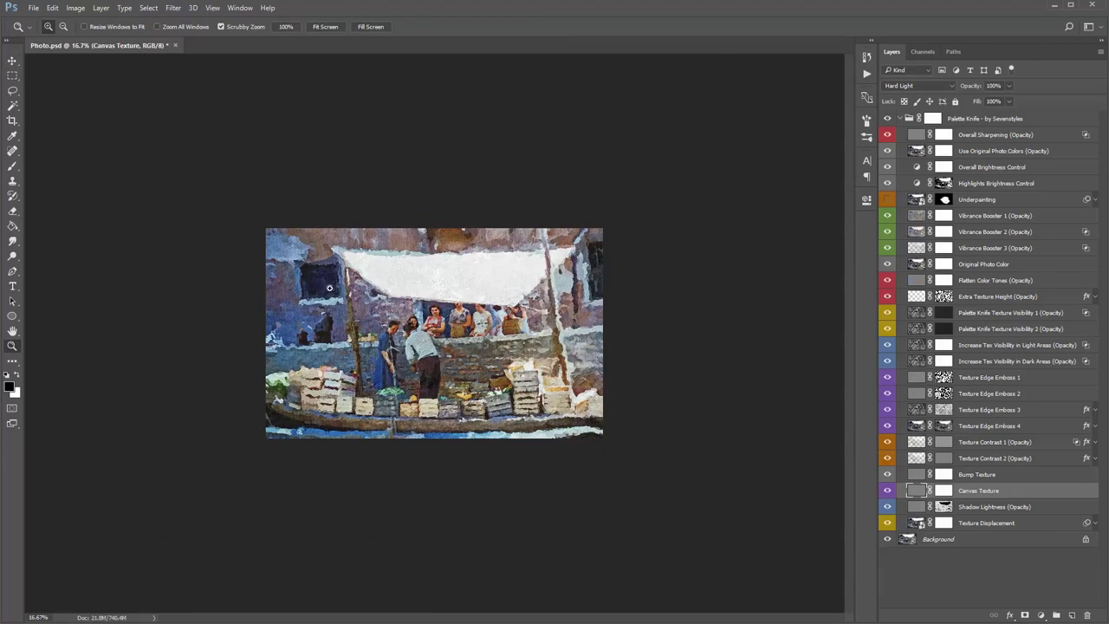
pyautogui.moveTo(322, 278); pyautogui.dragTo(394, 276)
pyautogui.click(410, 275)
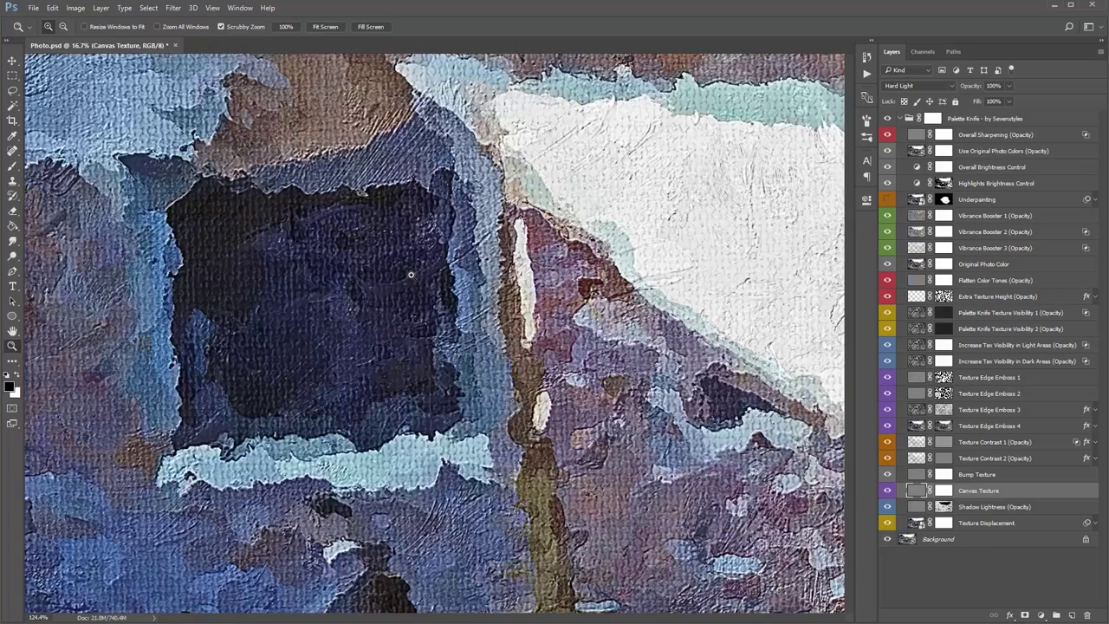
pyautogui.press('v')
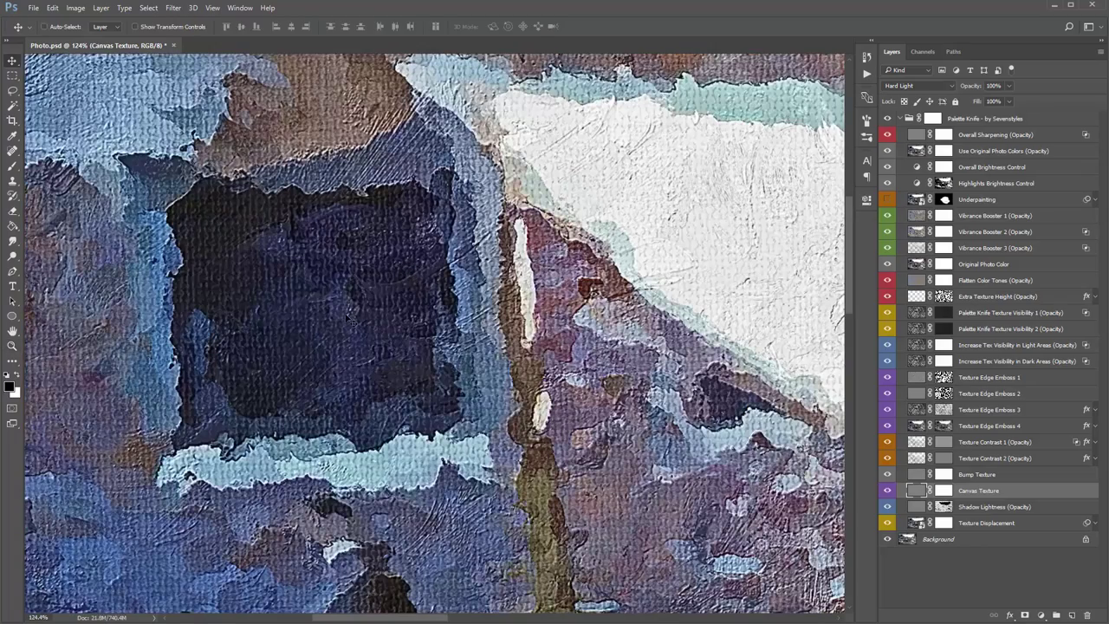
# Reduce the Canvas Texture layer's opacity while viewing the whole painting
pyautogui.hotkey('ctrl', '-')
pyautogui.hotkey('ctrl', '-')
pyautogui.hotkey('ctrl', '-')
pyautogui.hotkey('ctrl', '-')
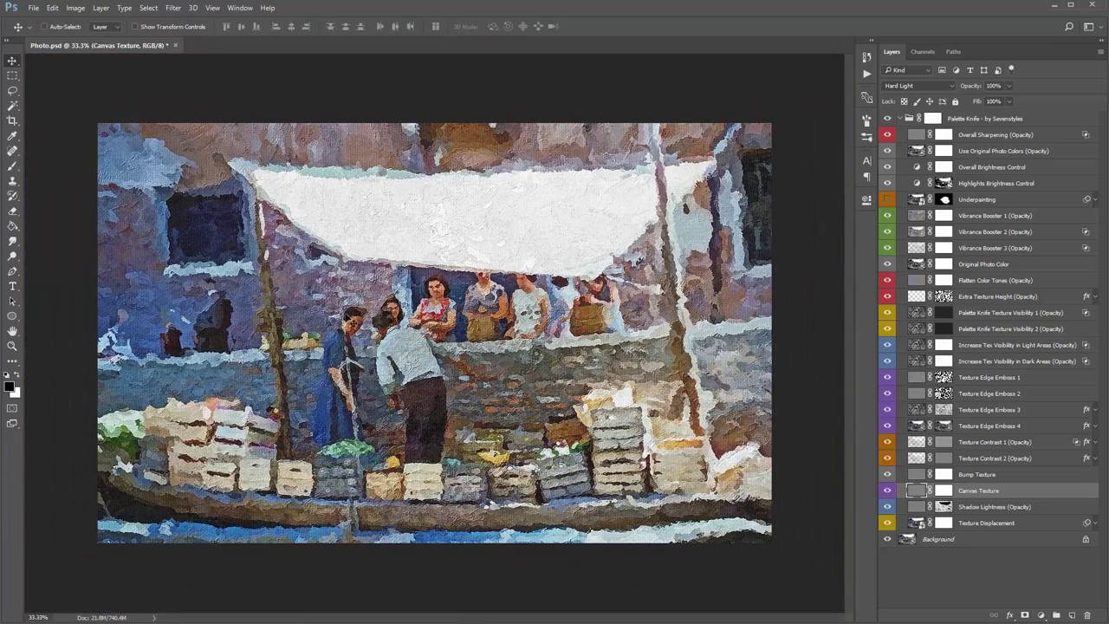
pyautogui.moveTo(976, 86); pyautogui.dragTo(960, 85)
pyautogui.press('Return')
# Select the Shadow Lightness layer and try different opacities on it, including 21%
pyautogui.click(973, 508)
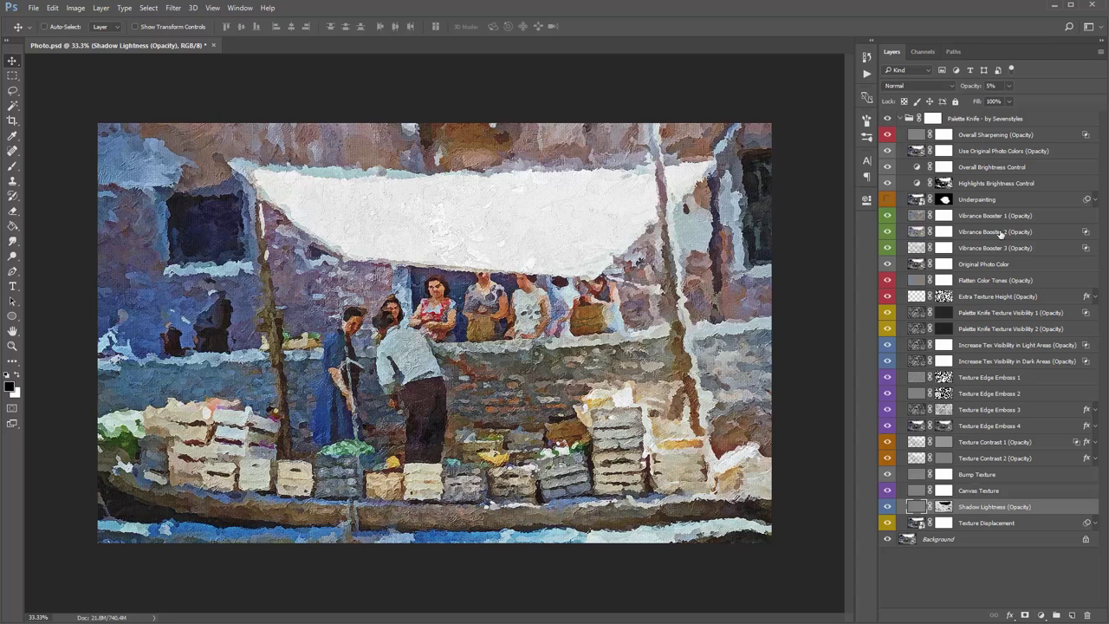
pyautogui.moveTo(972, 87)
pyautogui.mouseDown()
pyautogui.moveTo(1002, 87)
pyautogui.moveTo(515, 108)
pyautogui.moveTo(554, 107)
pyautogui.mouseUp()
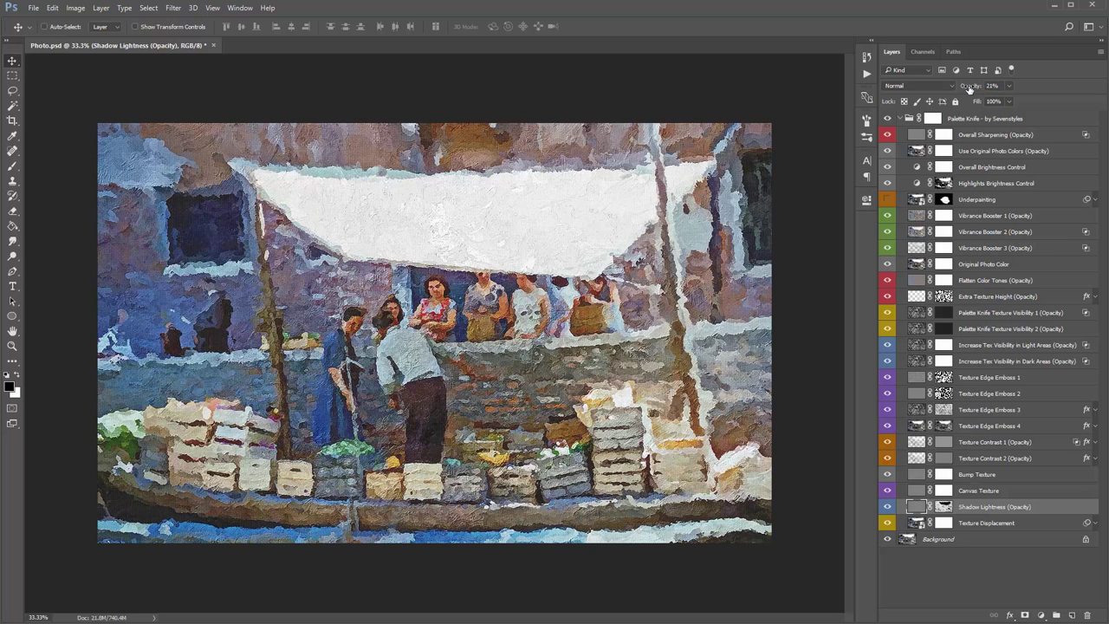
pyautogui.moveTo(969, 90); pyautogui.dragTo(971, 88)
# Select the Texture Displacement layer and compare the painting with it hidden and shown
pyautogui.click(991, 524)
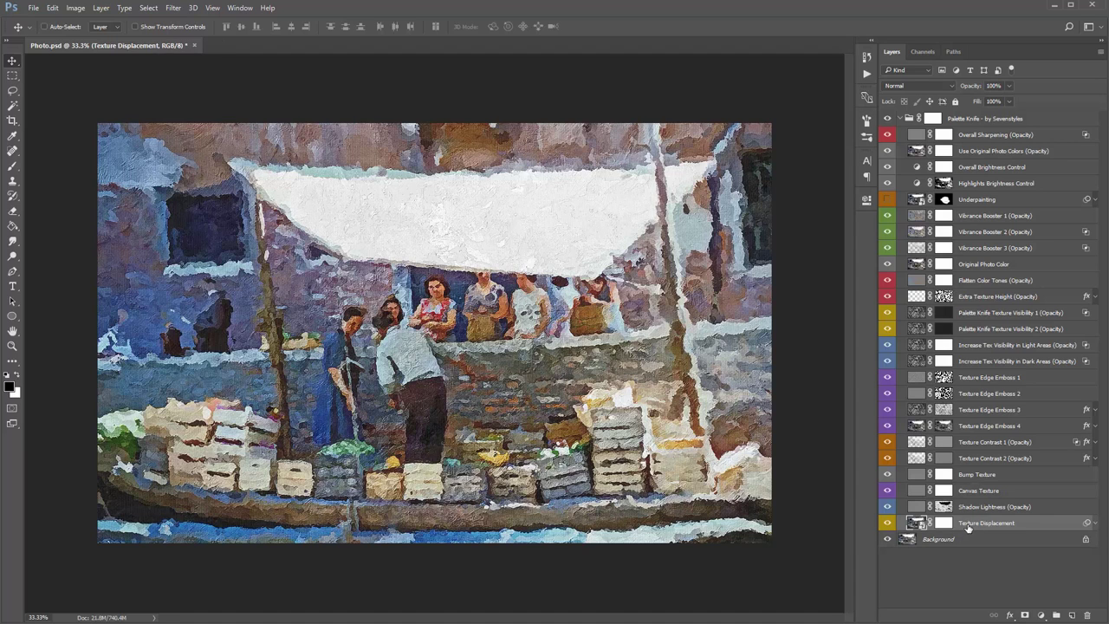
pyautogui.click(887, 524)
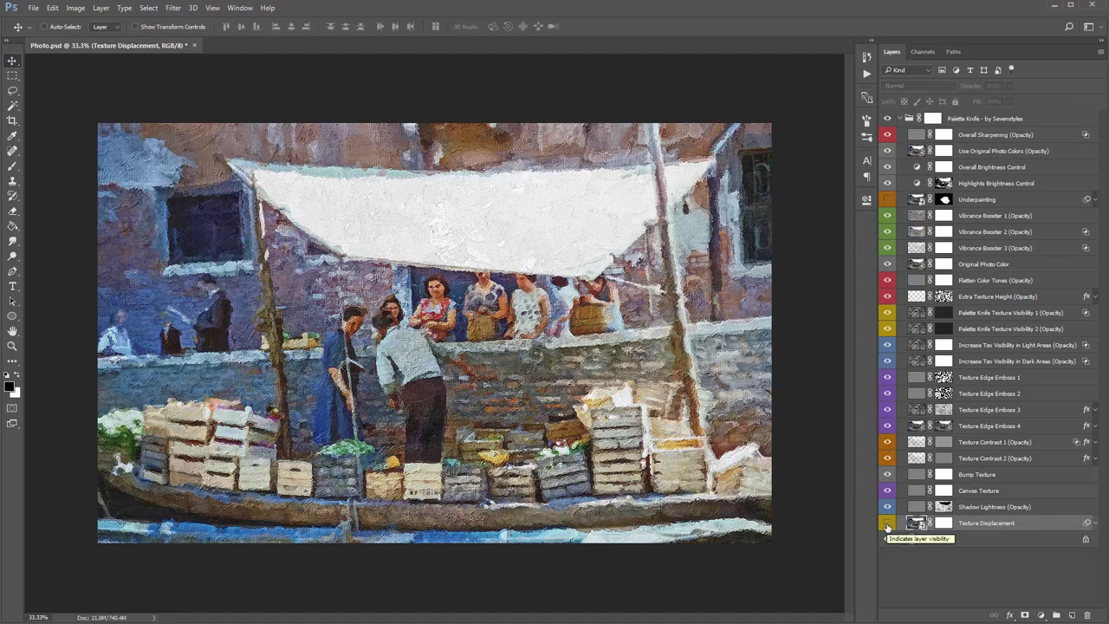
pyautogui.click(887, 524)
pyautogui.click(886, 524)
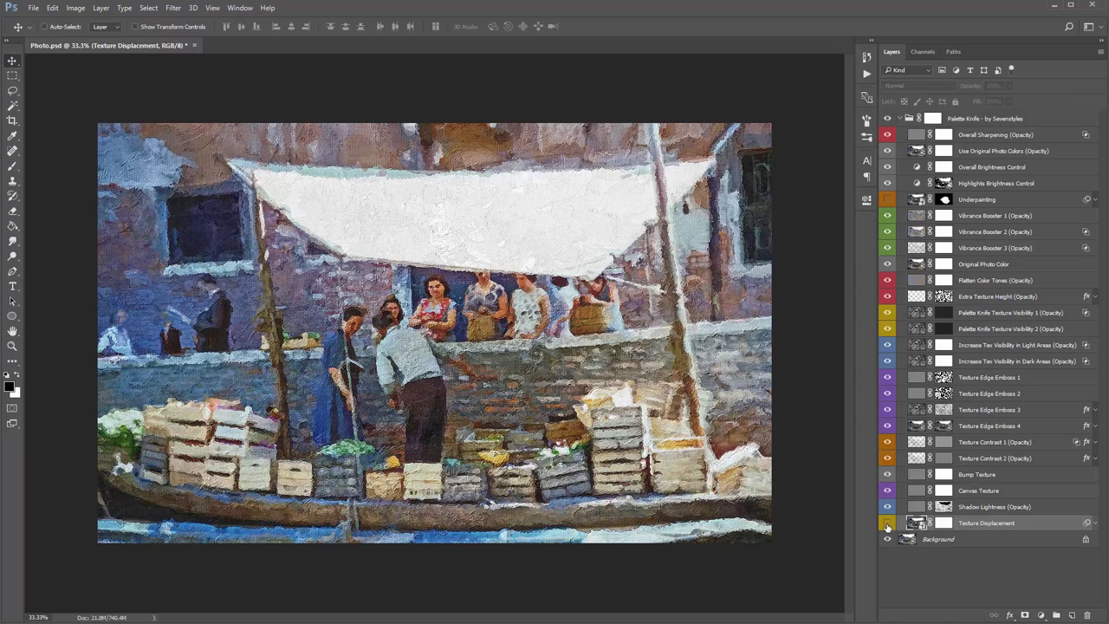
pyautogui.click(887, 523)
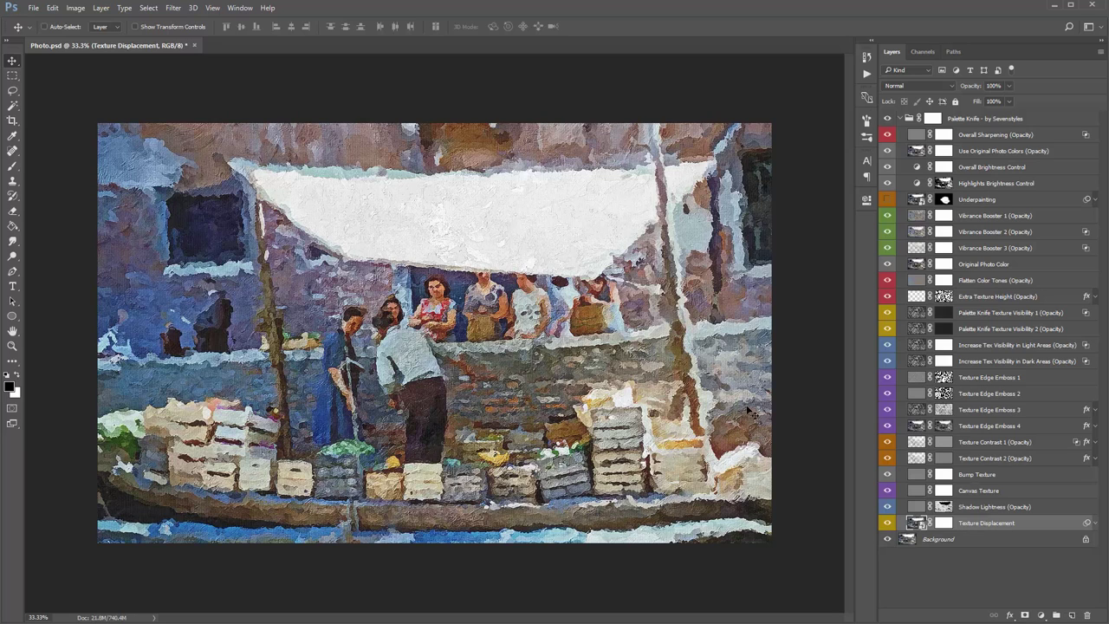
# Try the Underpainting layer above Overall Sharpening with its mask disabled, and return it hidden below Highlights Brightness Control
pyautogui.click(888, 199)
pyautogui.click(988, 199)
pyautogui.moveTo(992, 200); pyautogui.dragTo(997, 131)
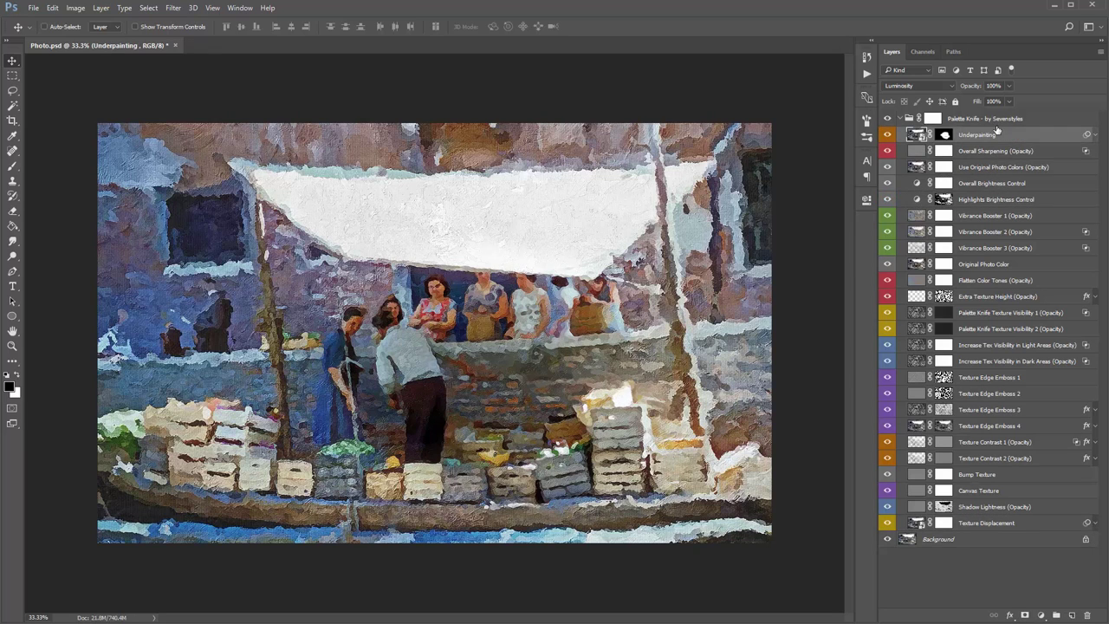
pyautogui.keyDown('shift'); pyautogui.click(944, 136); pyautogui.keyUp('shift')
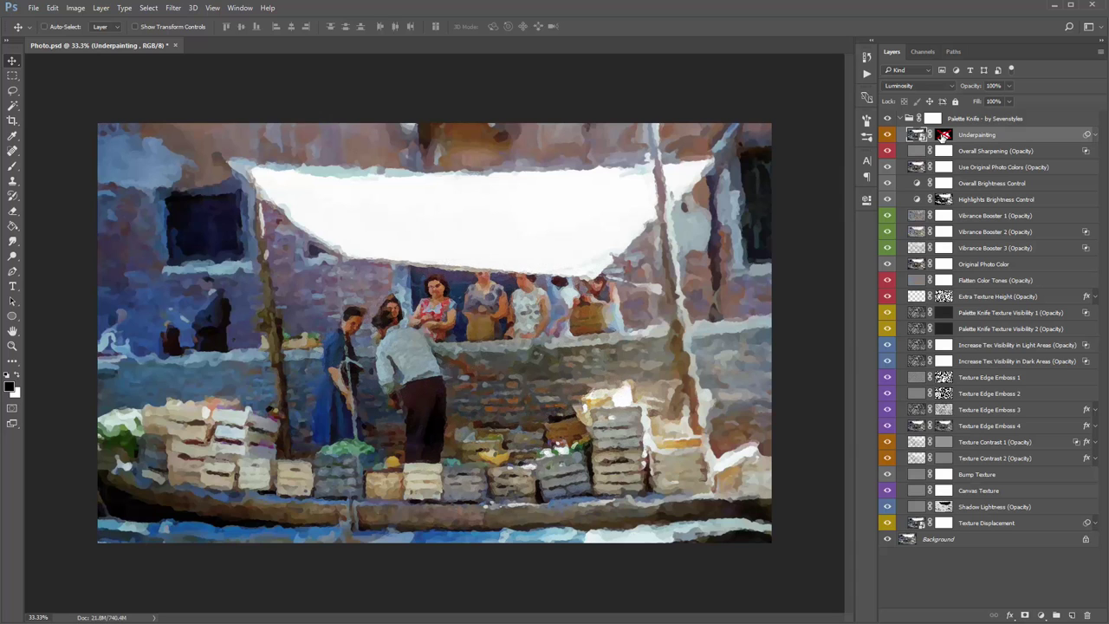
pyautogui.moveTo(978, 135); pyautogui.dragTo(976, 204)
pyautogui.click(888, 200)
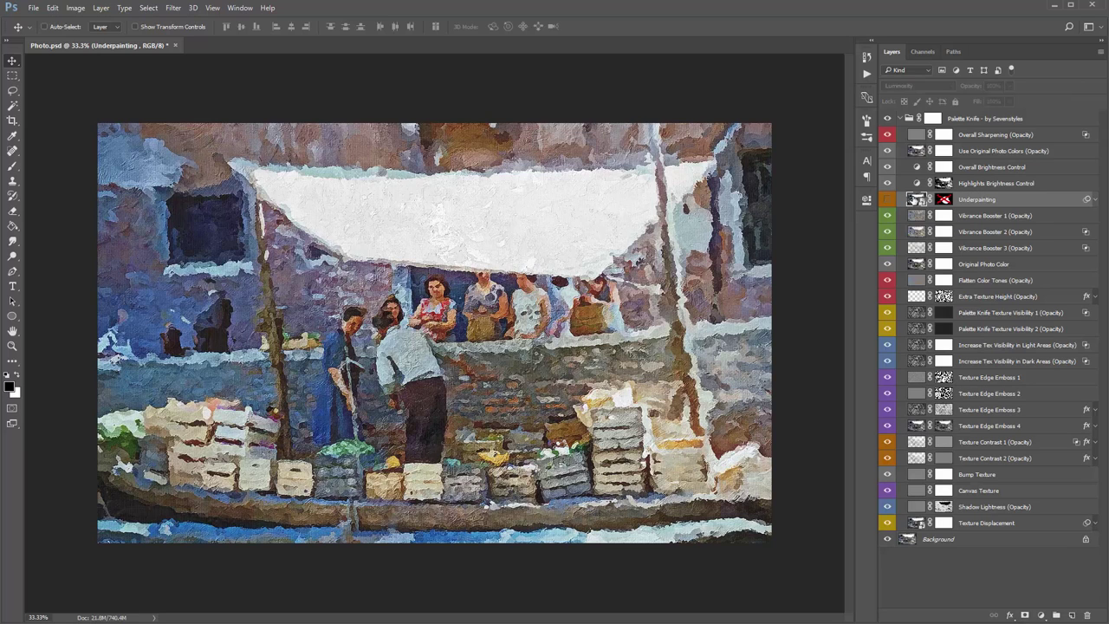
# Target the Texture Displacement layer's mask and compare the image again with that layer off and on
pyautogui.click(987, 522)
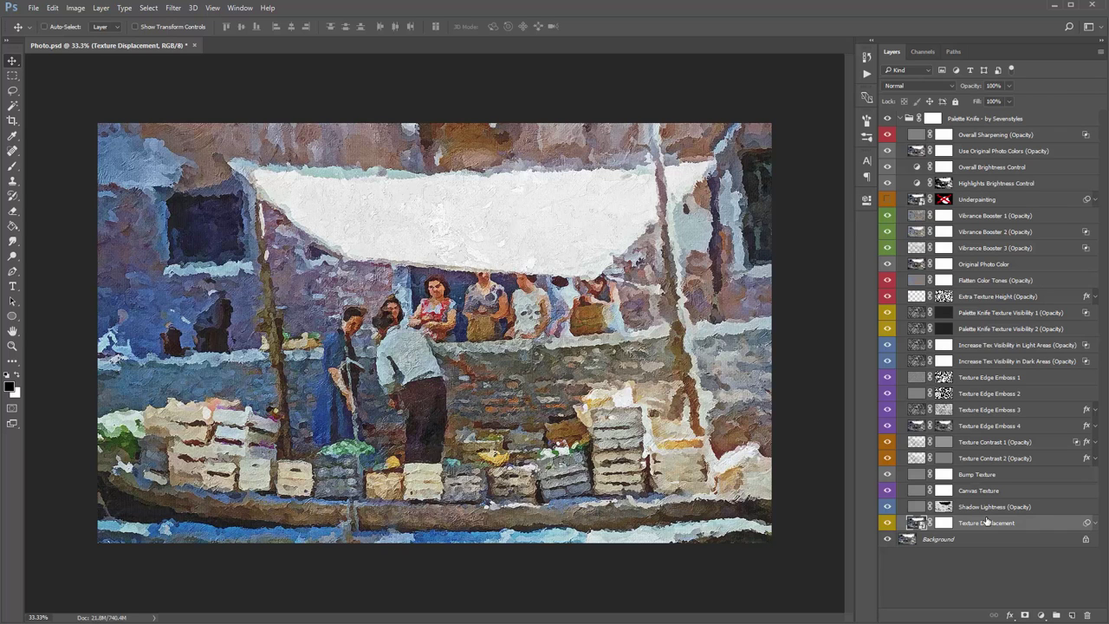
pyautogui.click(888, 523)
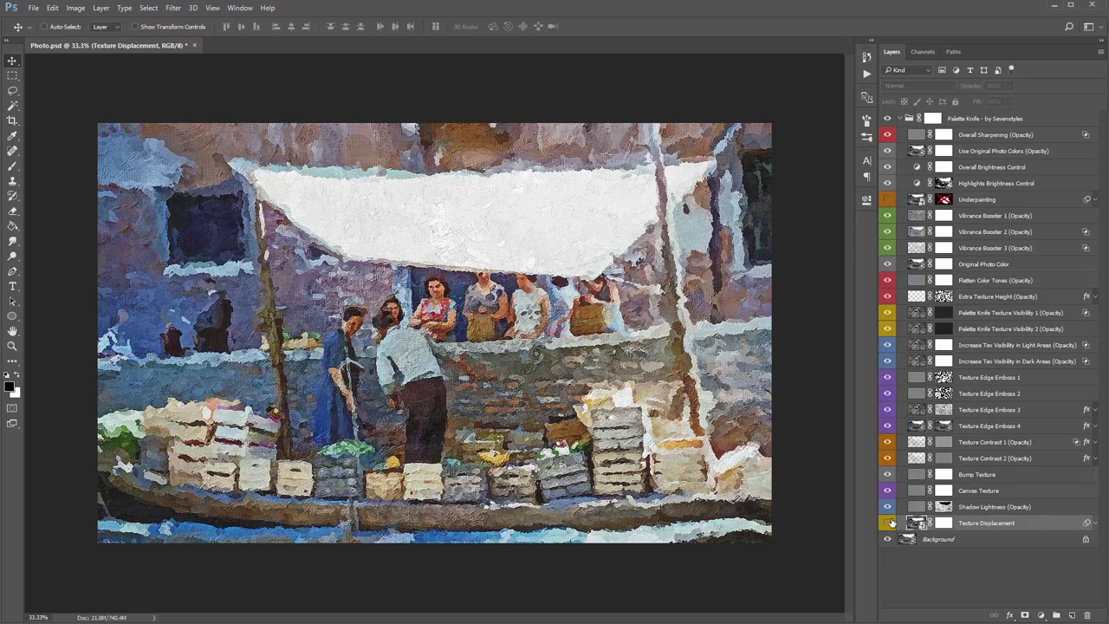
pyautogui.click(888, 523)
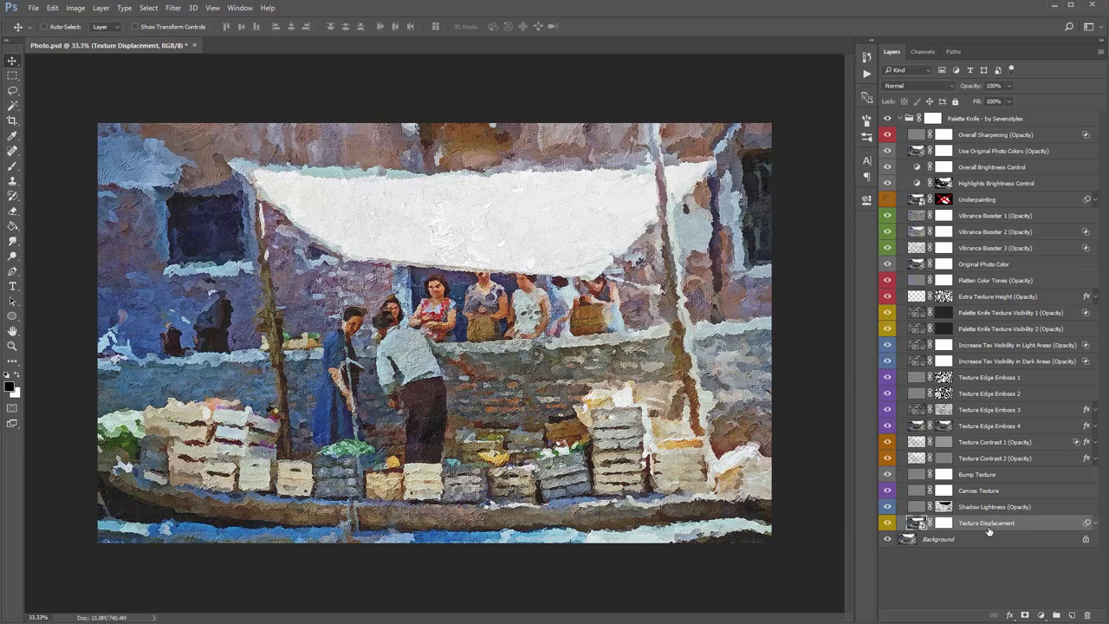
pyautogui.click(944, 523)
pyautogui.click(888, 523)
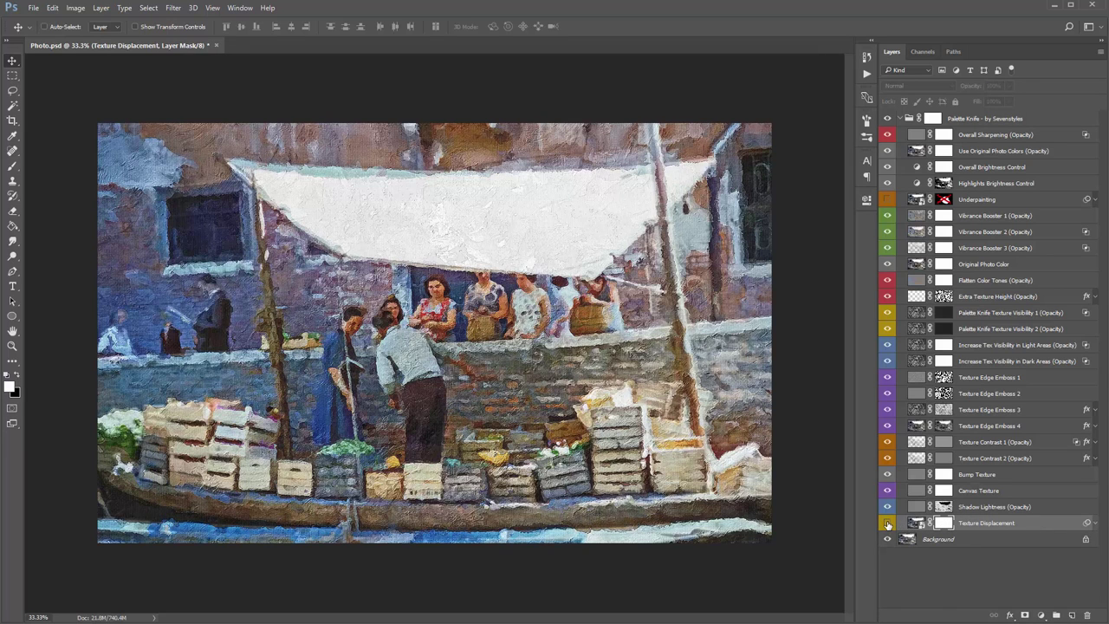
pyautogui.click(887, 523)
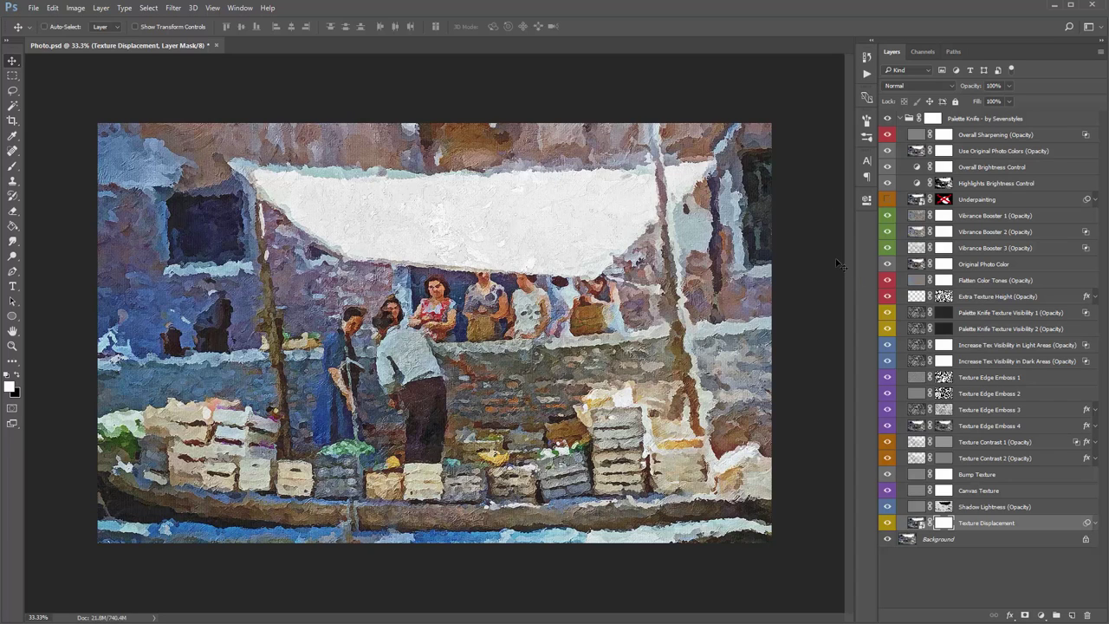
# Compare the finished painting with the original photo by hiding and showing the whole Palette Knife group
pyautogui.click(887, 119)
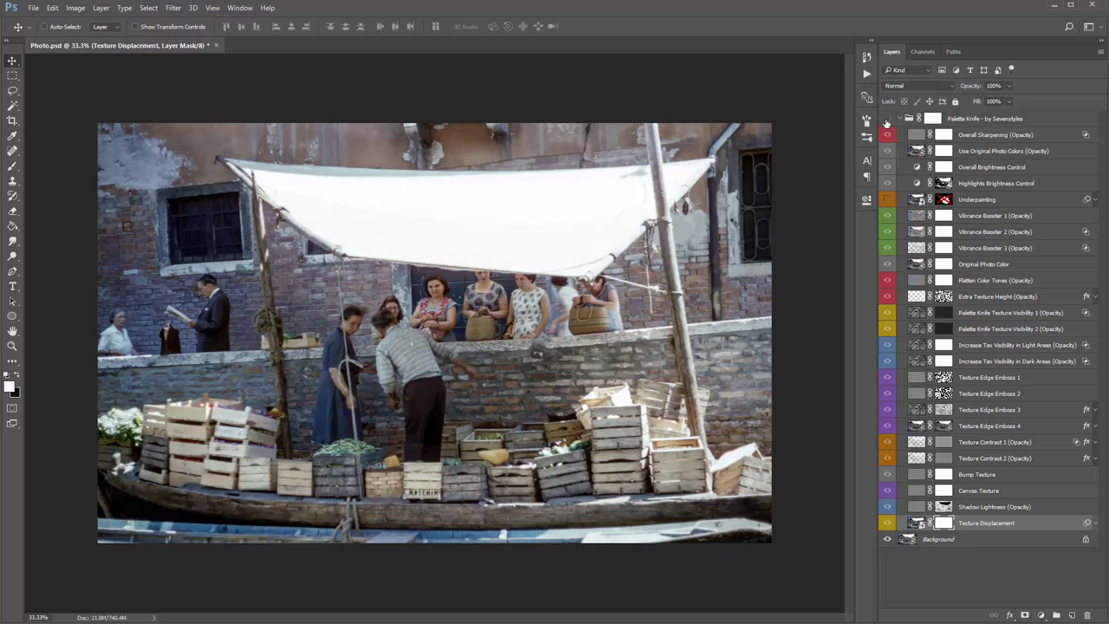
pyautogui.click(887, 119)
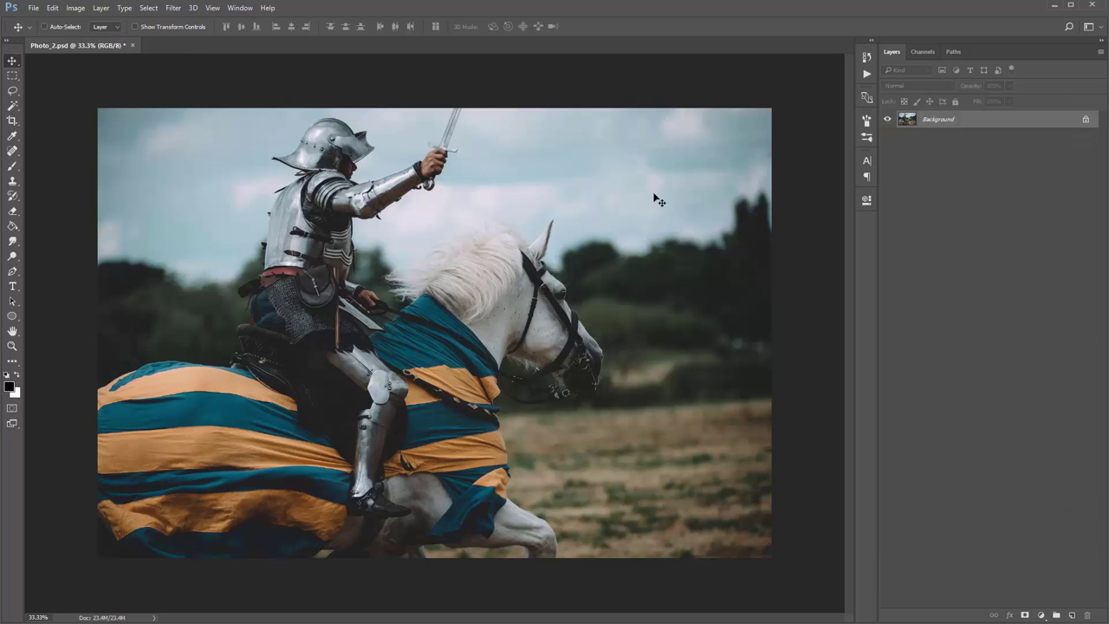
# Run the Palette Knife action on the knight photo Photo_2.psd up to its detail brushing stage
pyautogui.click(865, 74)
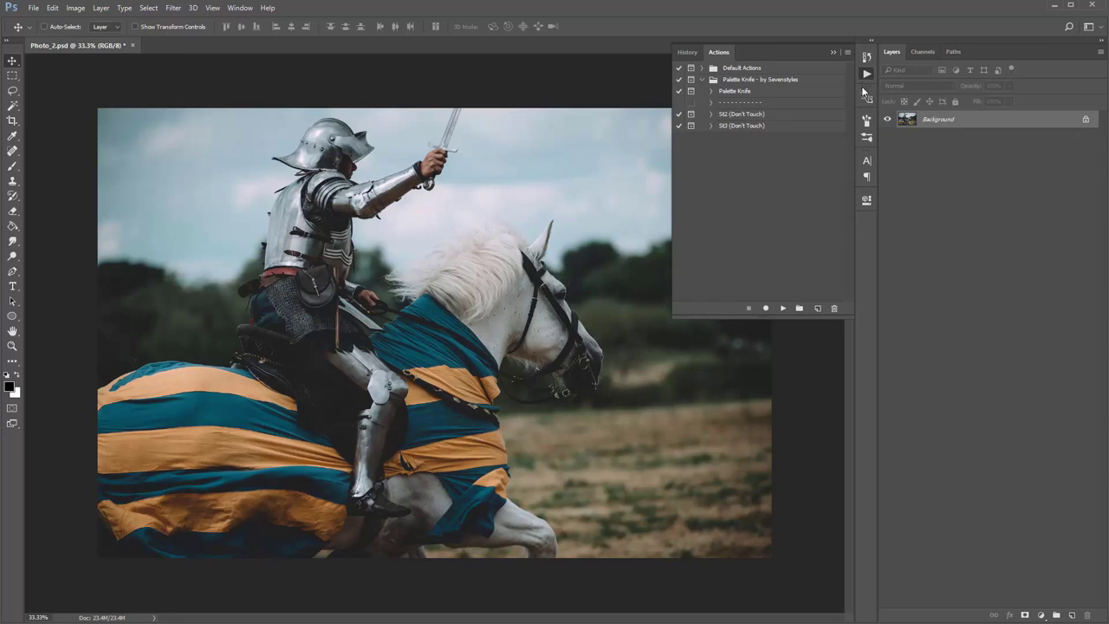
pyautogui.click(739, 92)
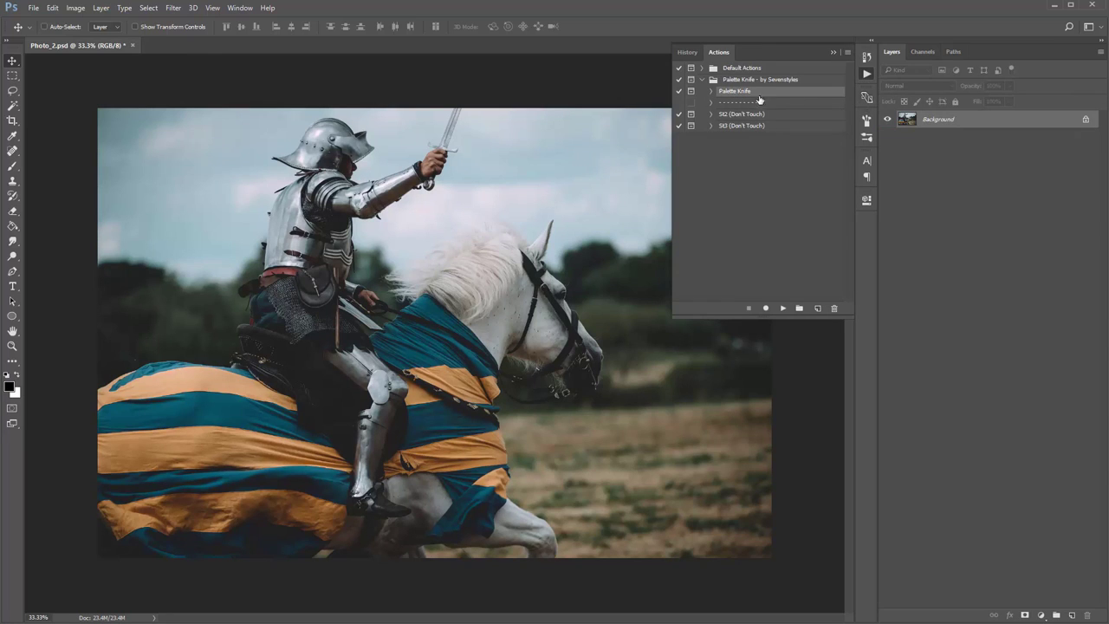
pyautogui.click(783, 308)
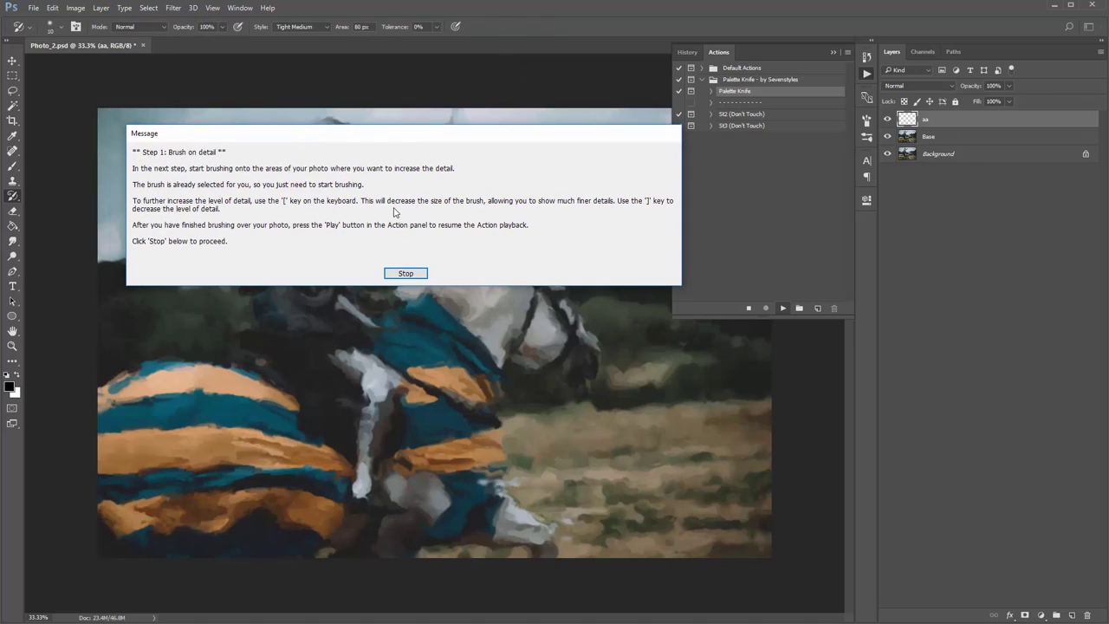
# Brush detail onto the knight and the horse's head and mane, and resume the Palette Knife action
pyautogui.press('Return')
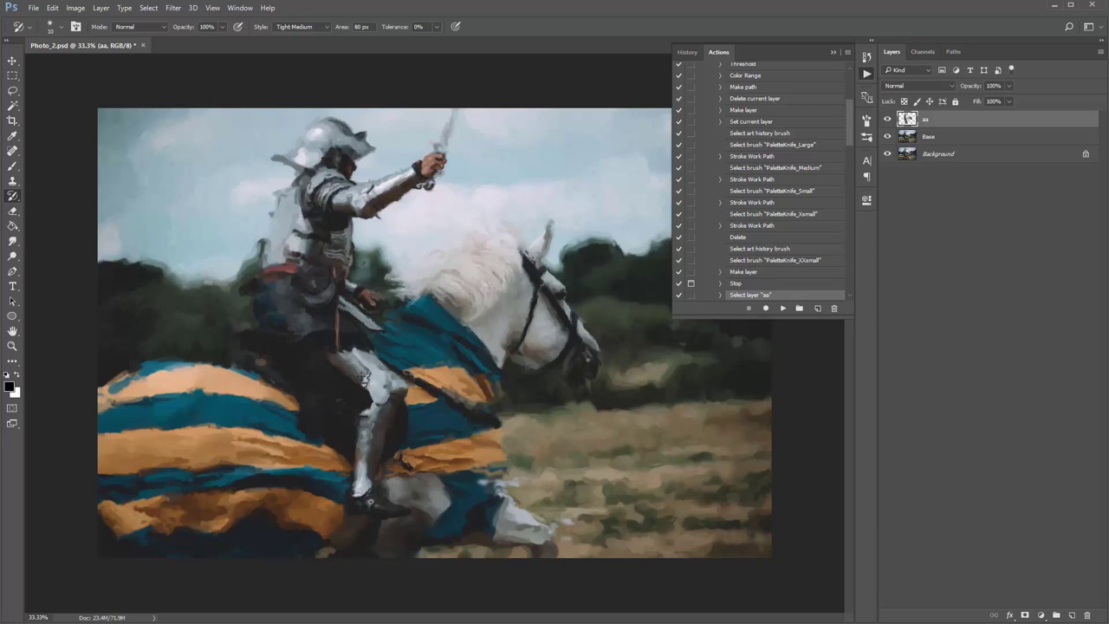
pyautogui.click(784, 309)
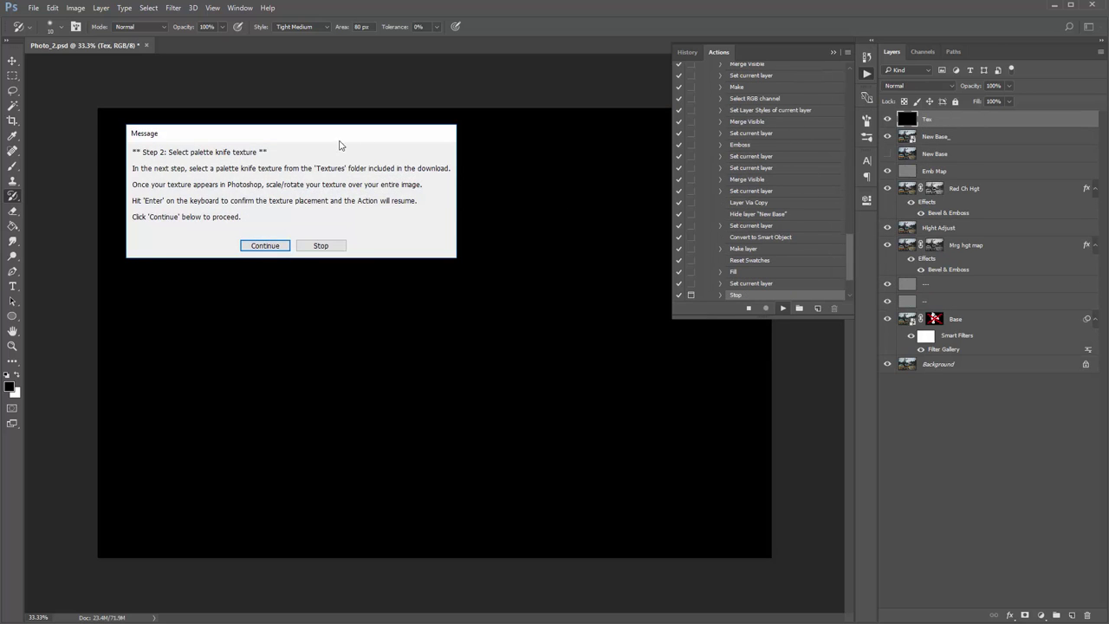
# Continue to the texture selection, preview a few palette knife textures at full size, and place PaletteKnife_Texture_2 from the Textures folder
pyautogui.moveTo(339, 143); pyautogui.dragTo(368, 132)
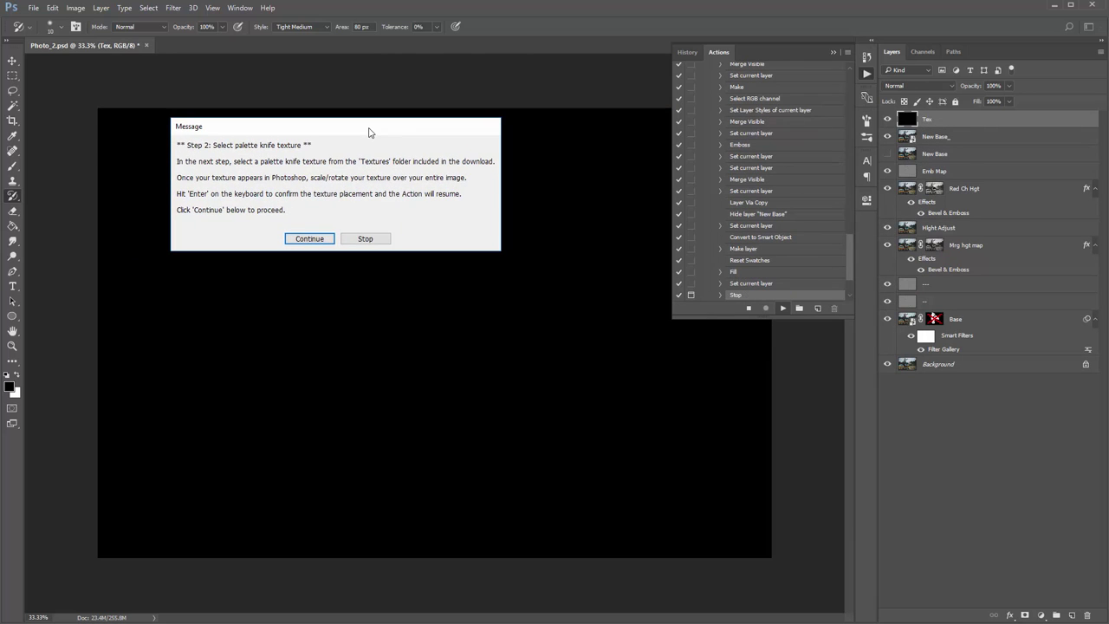
pyautogui.press('Return')
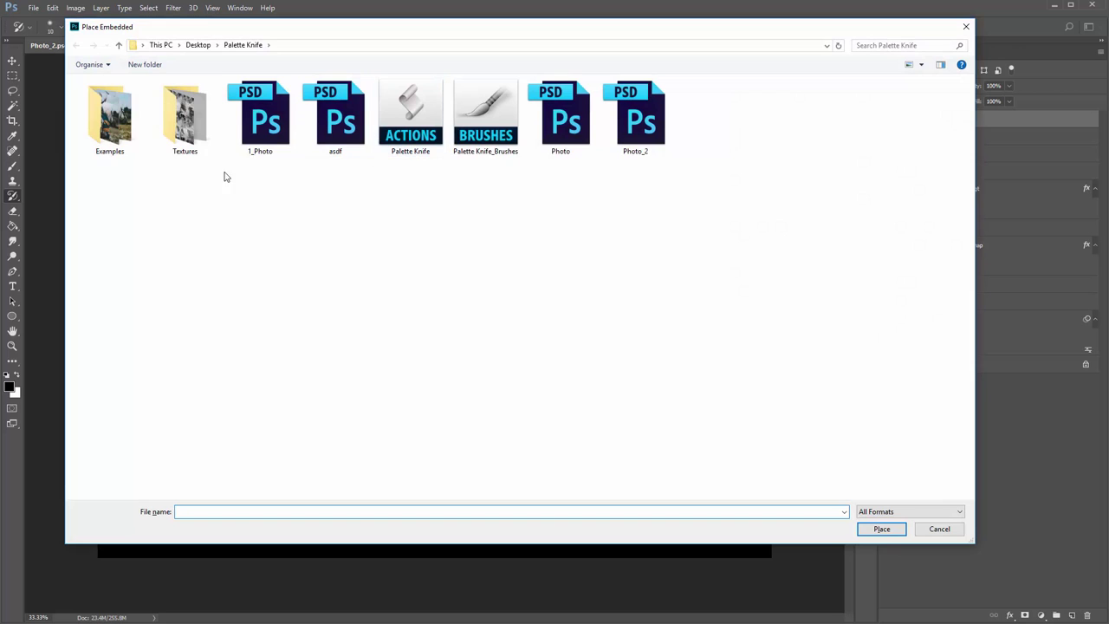
pyautogui.doubleClick(186, 123)
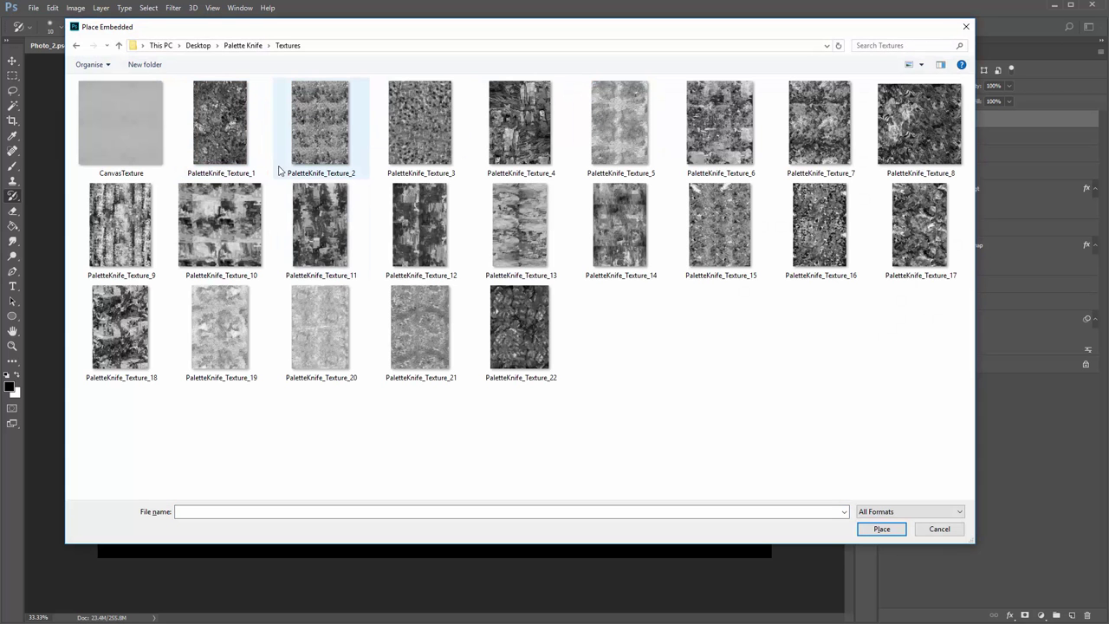
pyautogui.rightClick(314, 122)
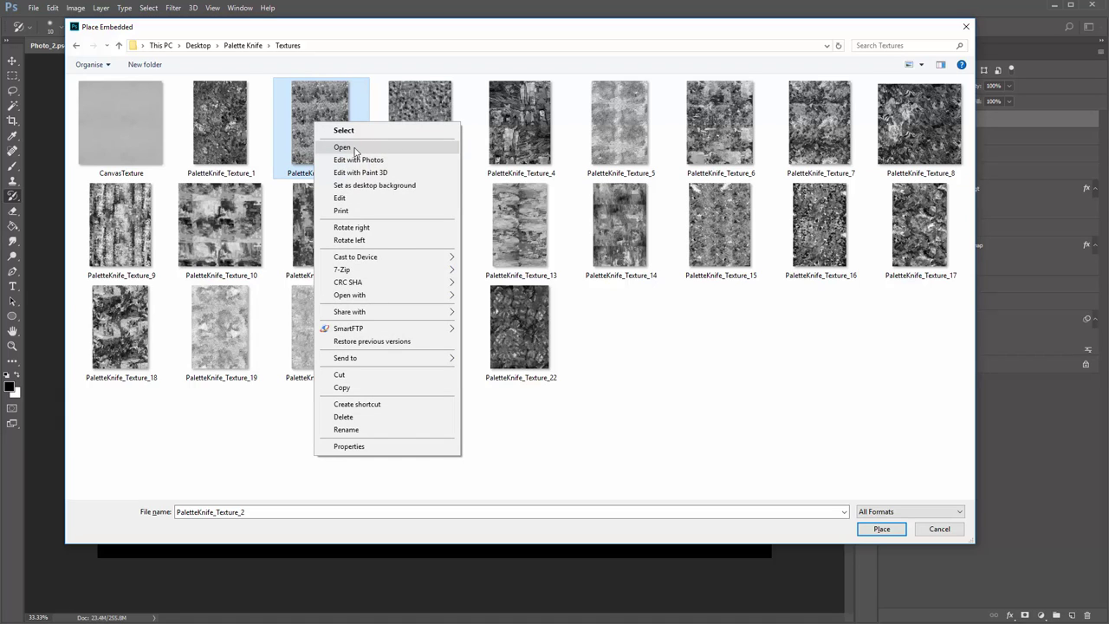
pyautogui.click(344, 148)
pyautogui.press('Right')
pyautogui.press('Right')
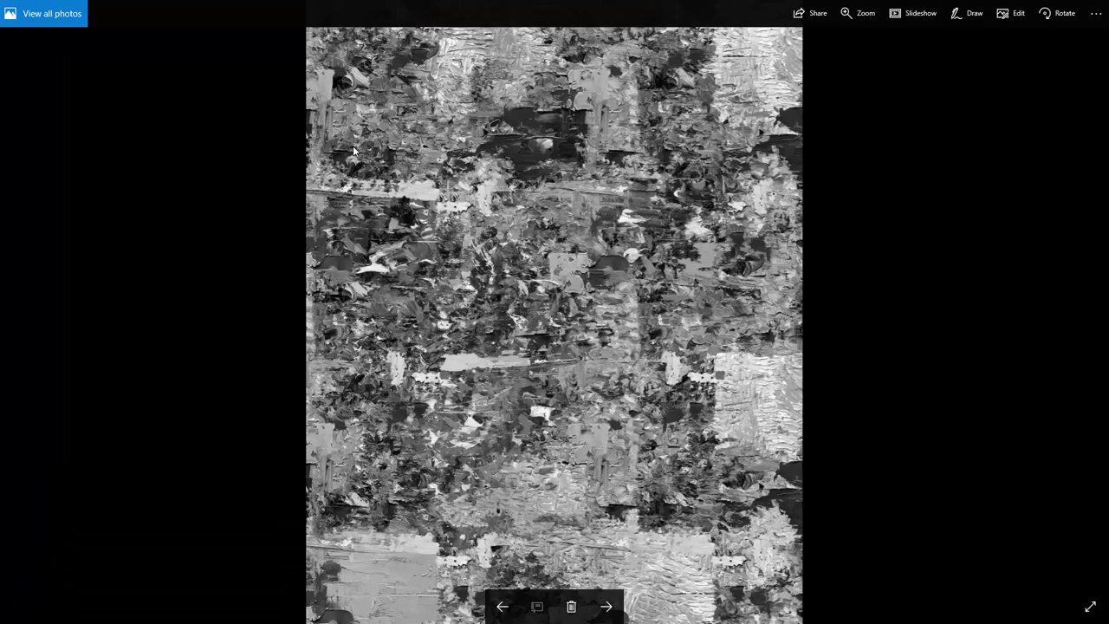
pyautogui.click(1100, 4)
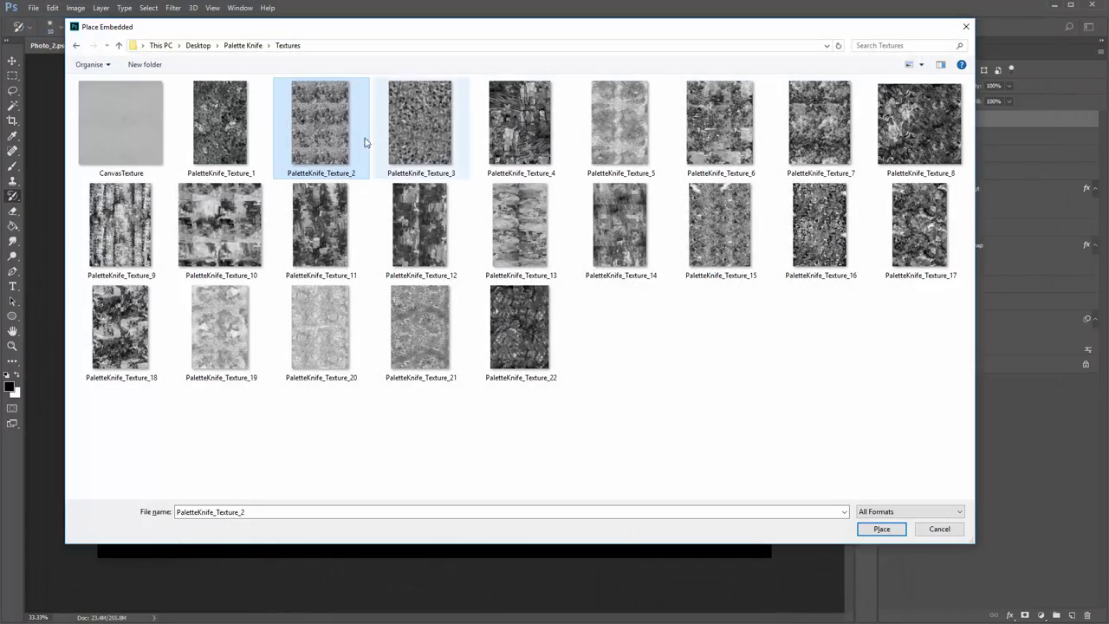
pyautogui.doubleClick(322, 120)
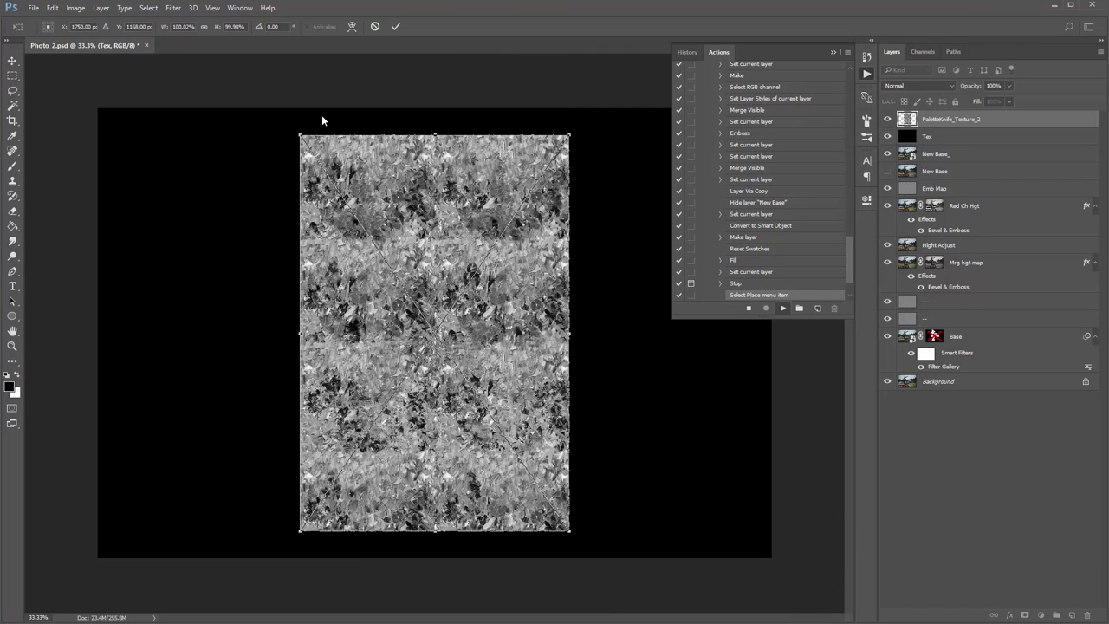
# Rotate the placed texture -90° and scale it to about 190% to cover the entire image, and confirm the placement
pyautogui.hotkey('ctrl', '-')
pyautogui.hotkey('ctrl', '-')
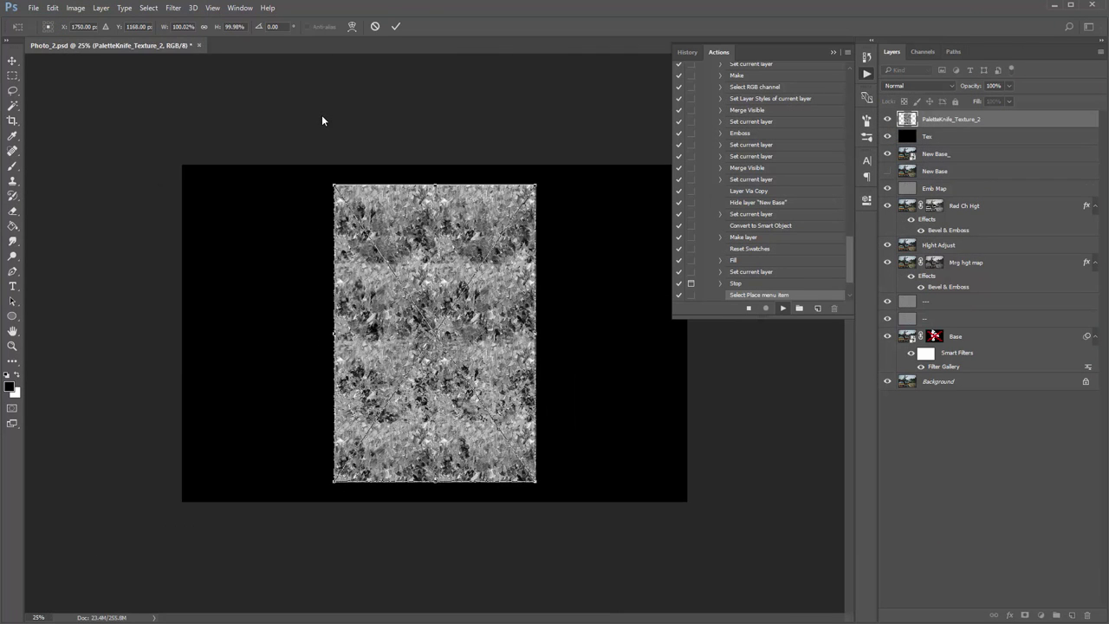
pyautogui.moveTo(521, 198); pyautogui.dragTo(246, 201)
pyautogui.hotkey('ctrl', '+')
pyautogui.hotkey('ctrl', '+')
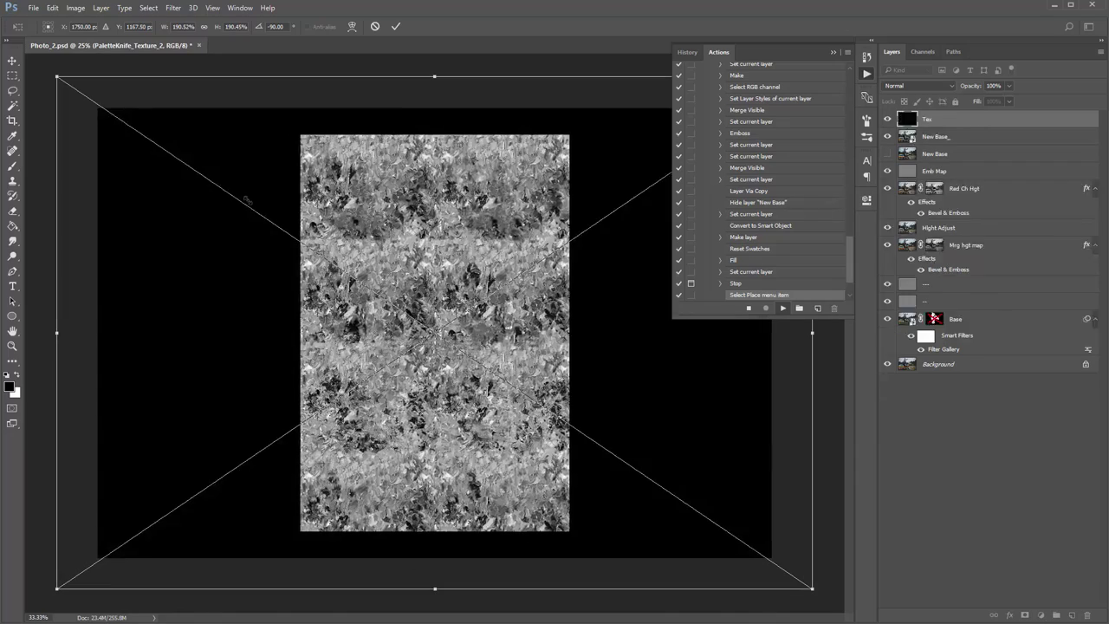
pyautogui.press('Return')
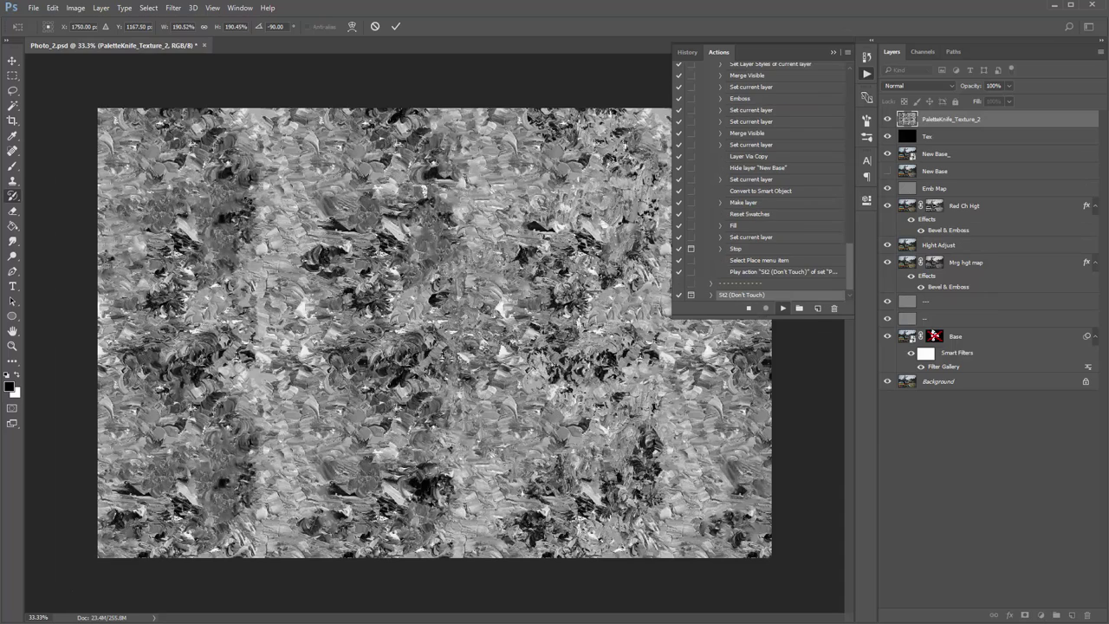
# Continue the action and save the document as asdf.psd in the Palette Knife folder, replacing the existing file
pyautogui.moveTo(265, 128); pyautogui.dragTo(284, 152)
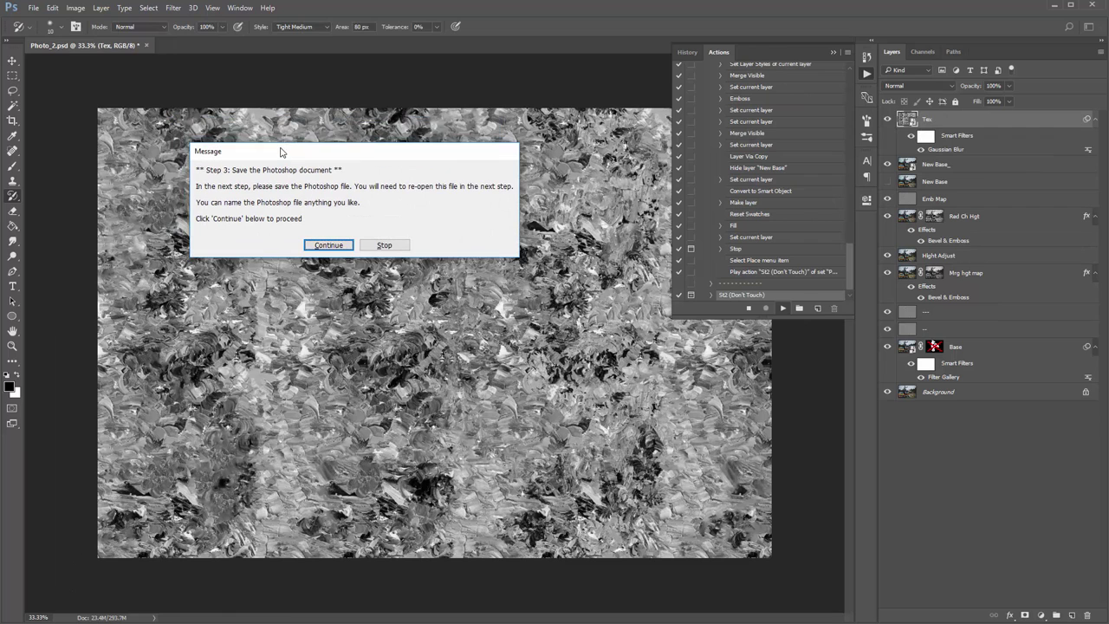
pyautogui.click(320, 246)
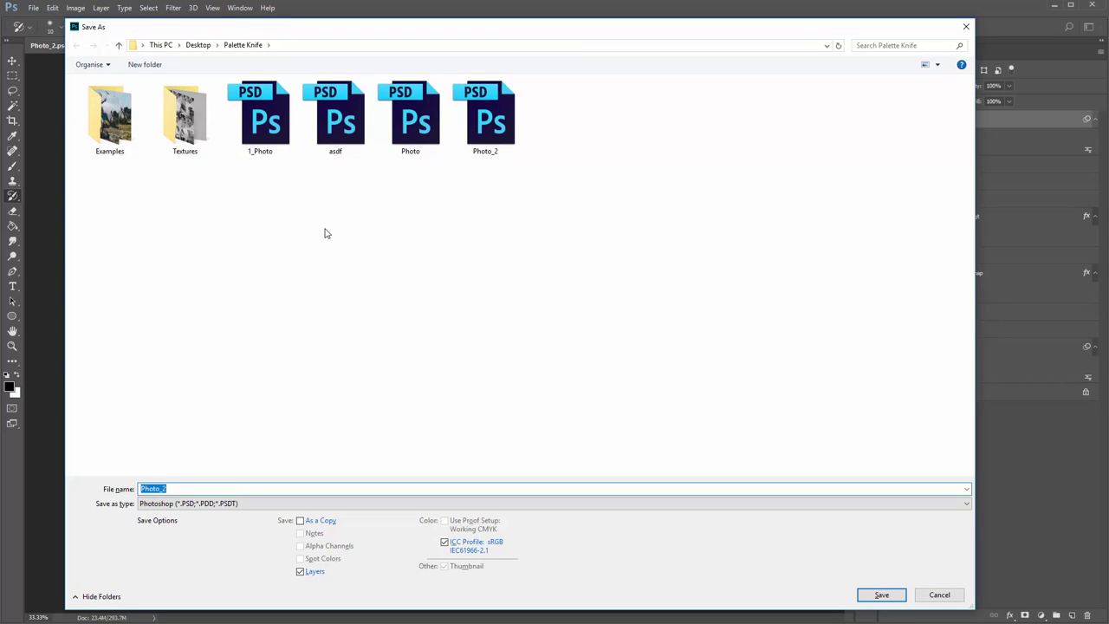
pyautogui.doubleClick(331, 167)
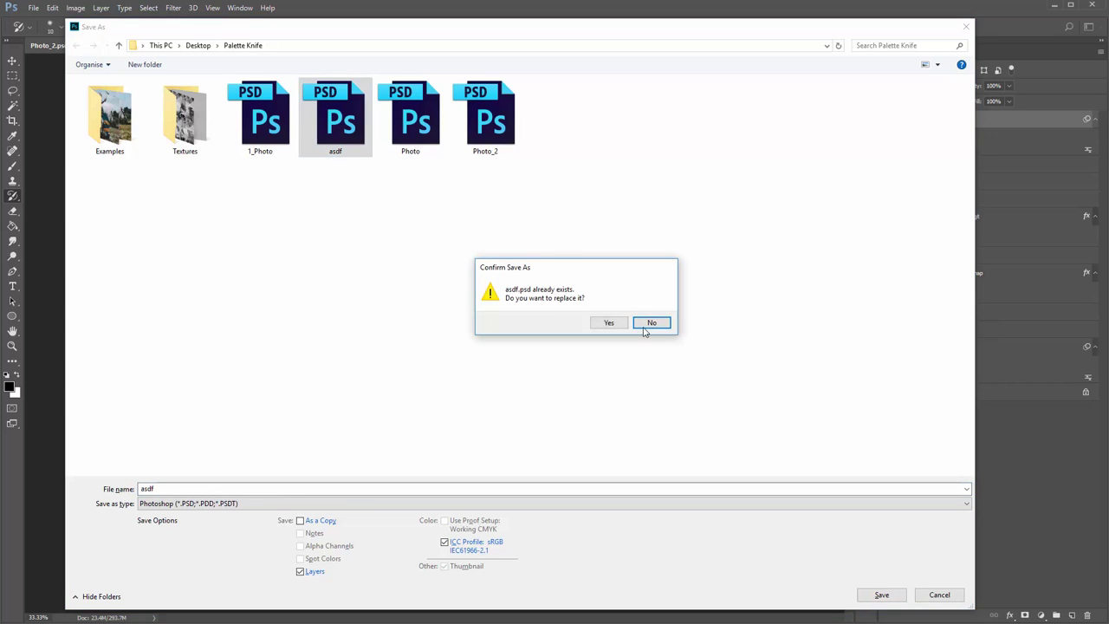
pyautogui.click(609, 323)
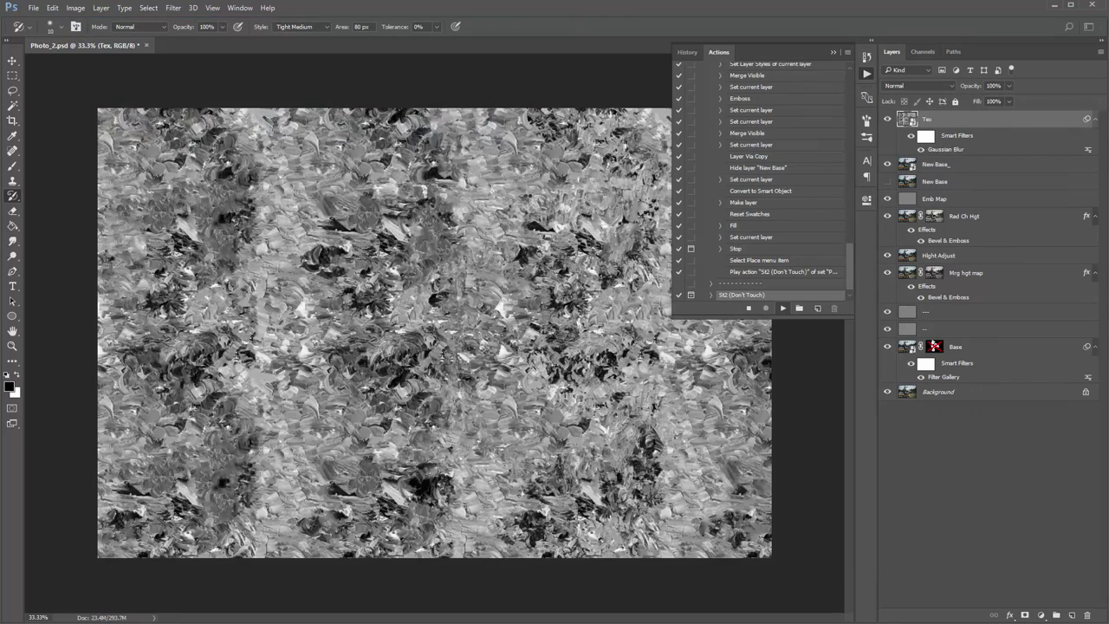
# Accept the Displace settings with horizontal and vertical scale 10, and load asdf.psd as the displacement map
pyautogui.press('Return')
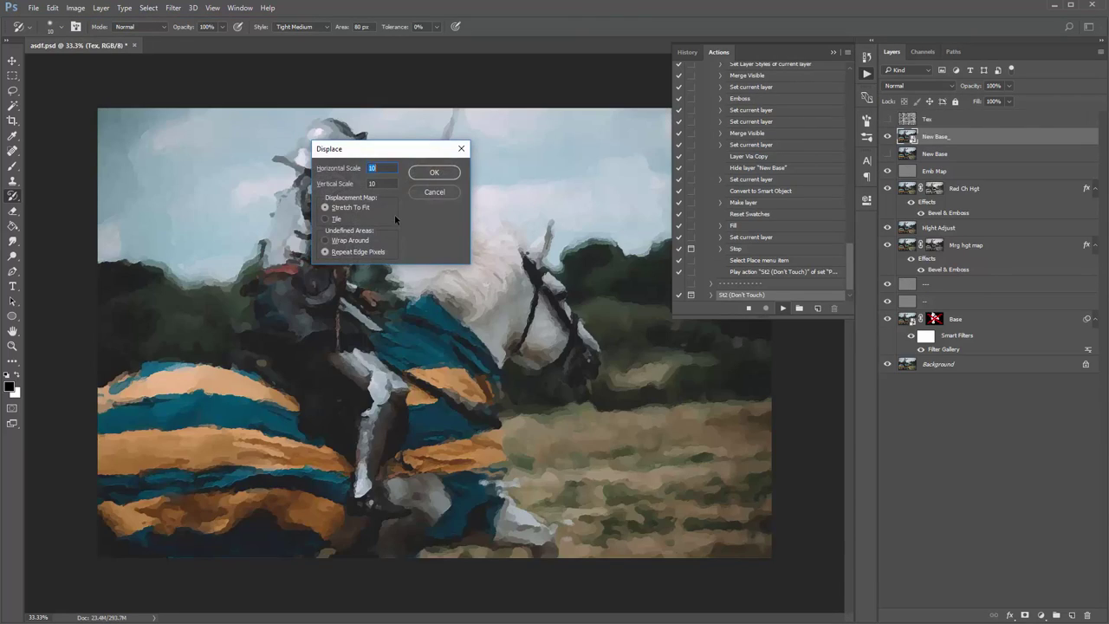
pyautogui.press('Return')
pyautogui.doubleClick(328, 127)
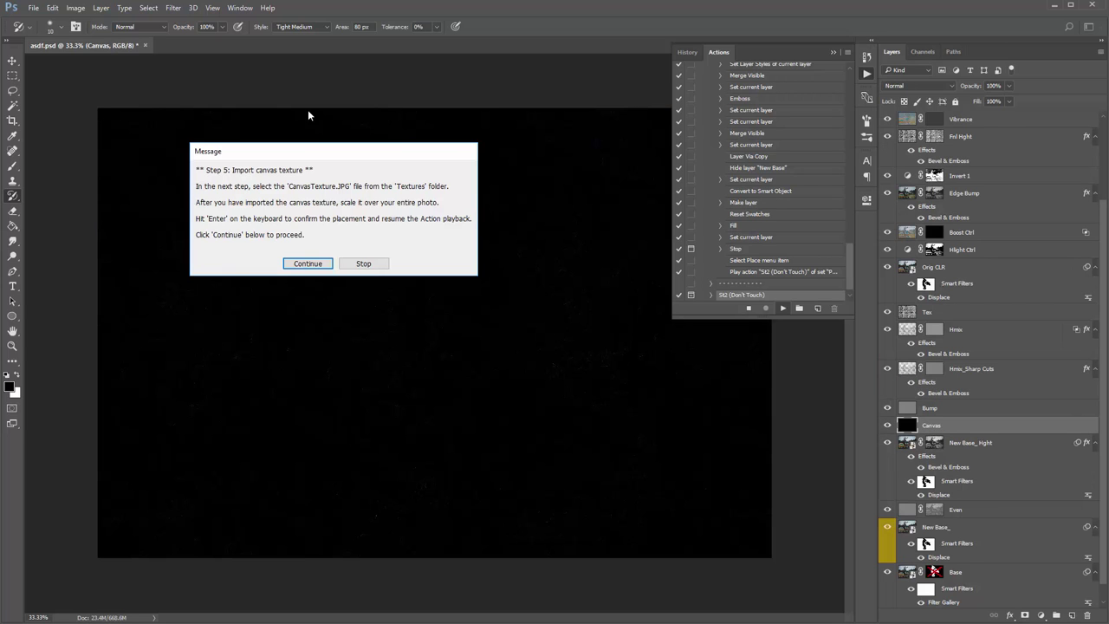
# Place CanvasTexture from the Textures folder and scale it over the entire photo, letting the action resume
pyautogui.moveTo(310, 153); pyautogui.dragTo(319, 152)
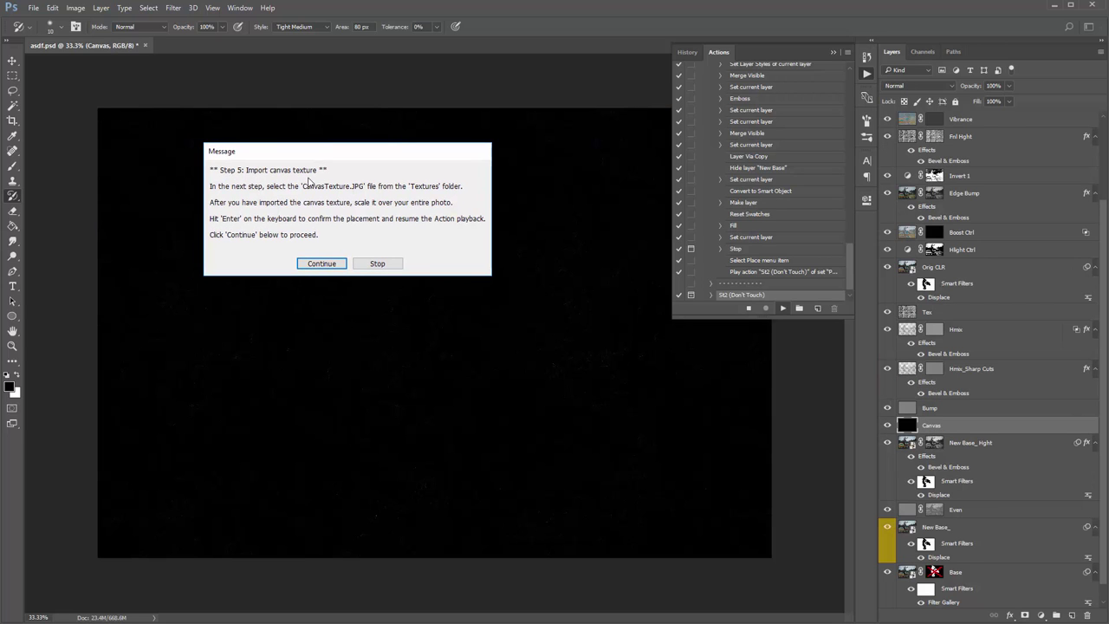
pyautogui.press('Return')
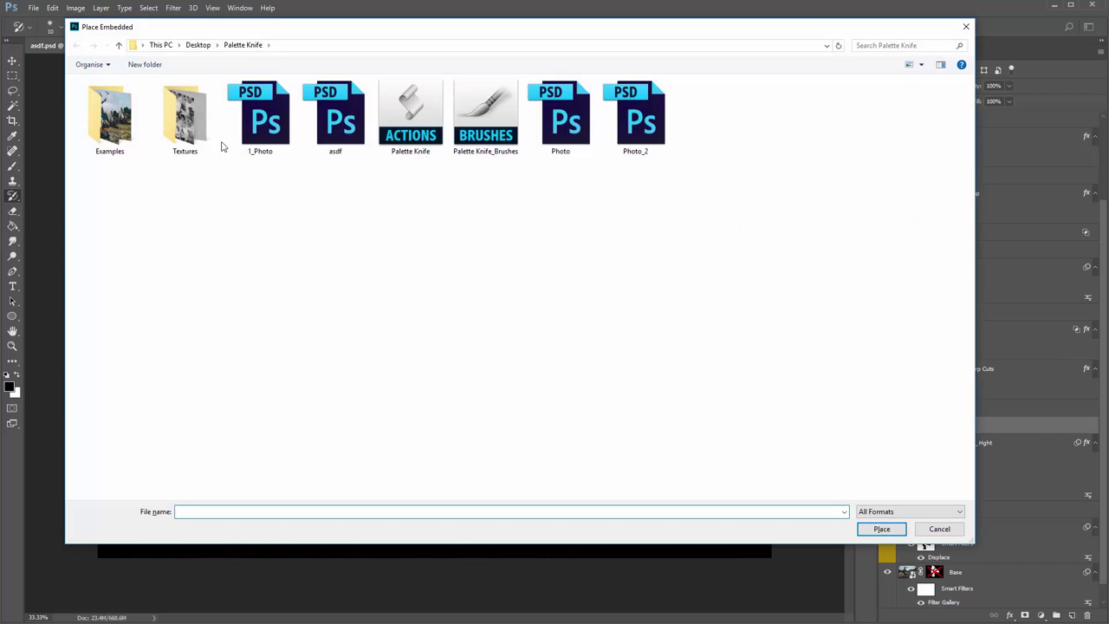
pyautogui.doubleClick(179, 121)
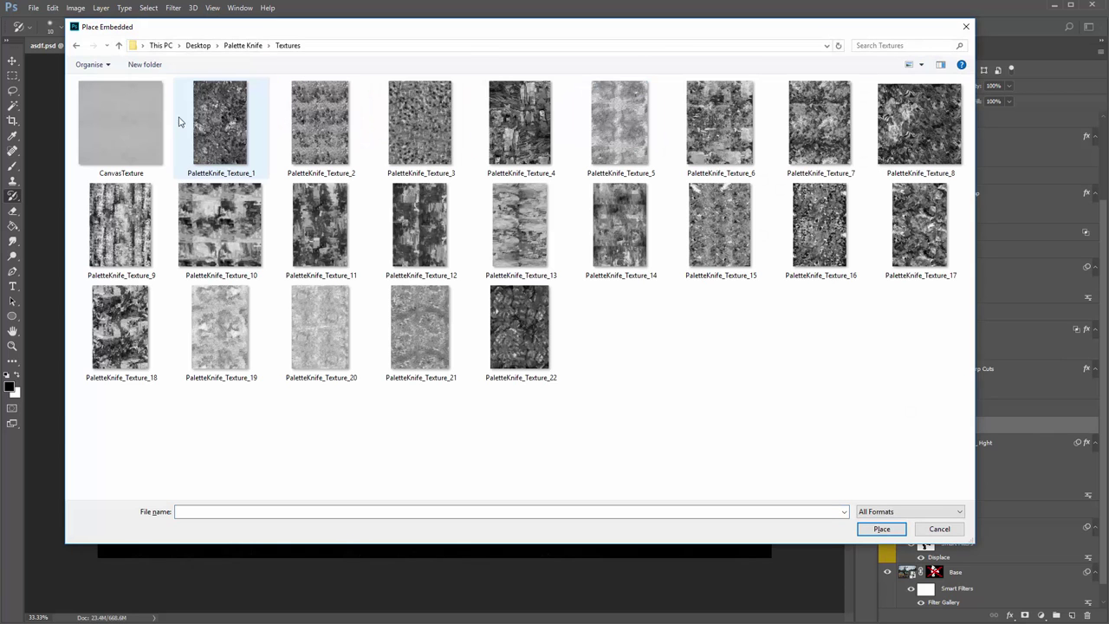
pyautogui.doubleClick(124, 138)
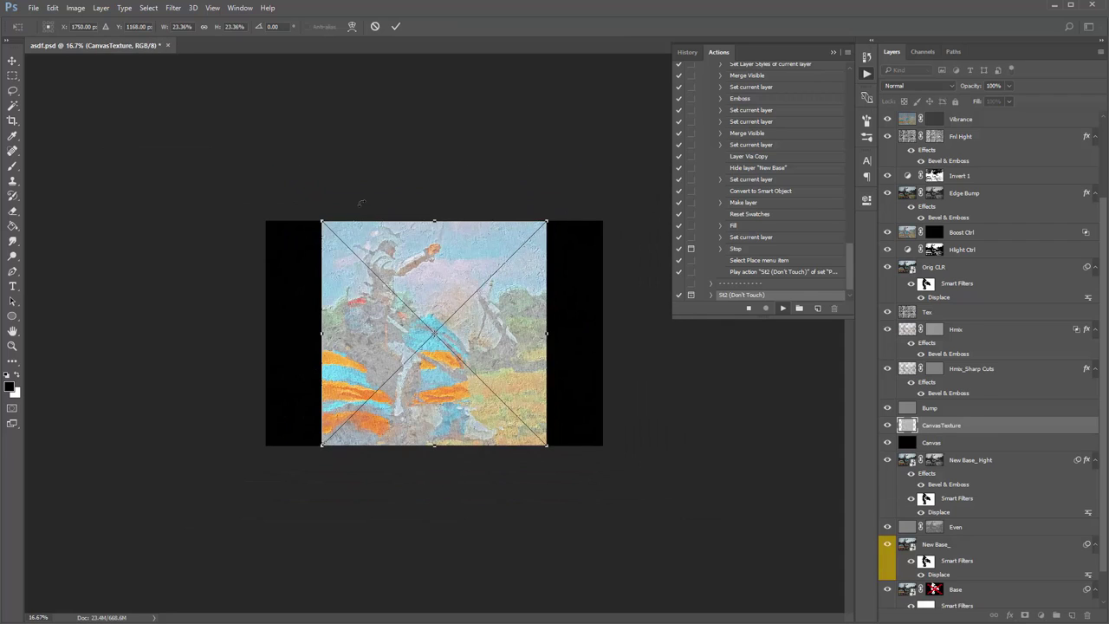
pyautogui.moveTo(323, 222); pyautogui.dragTo(249, 144)
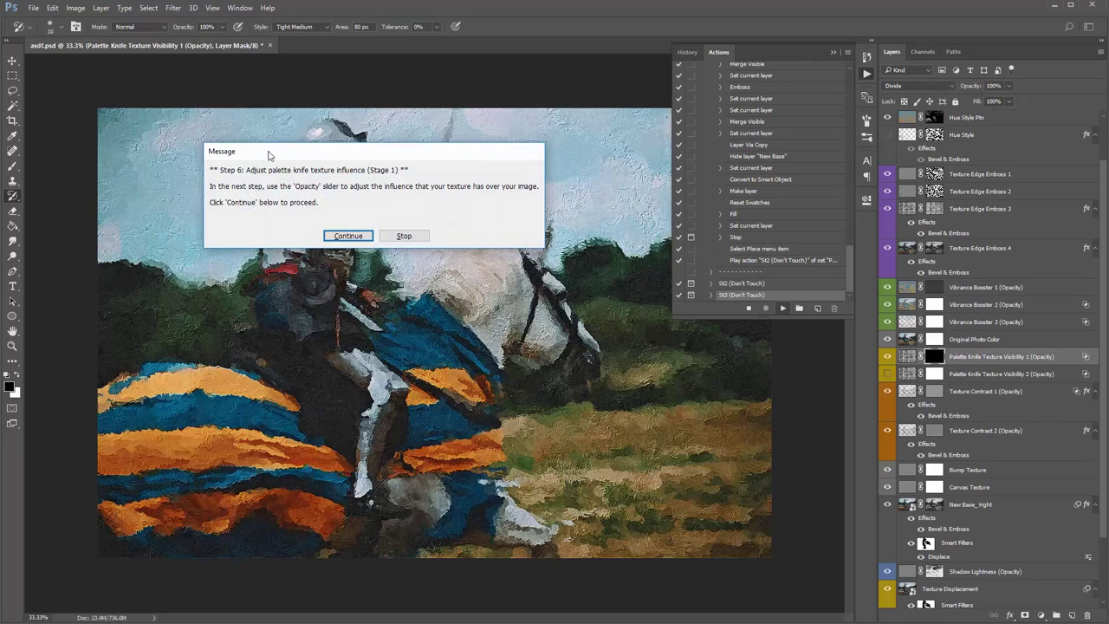
# Set the stage 1 texture influence fade to 80% opacity, and try out the stage 2 texture fade to finish the action
pyautogui.moveTo(269, 155); pyautogui.dragTo(249, 178)
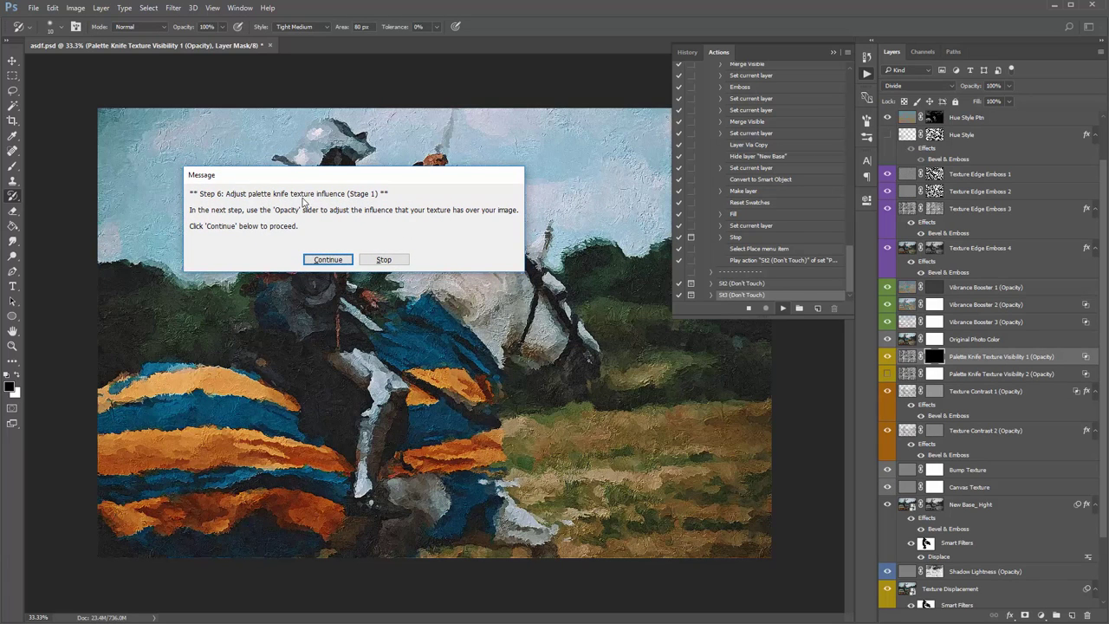
pyautogui.click(324, 258)
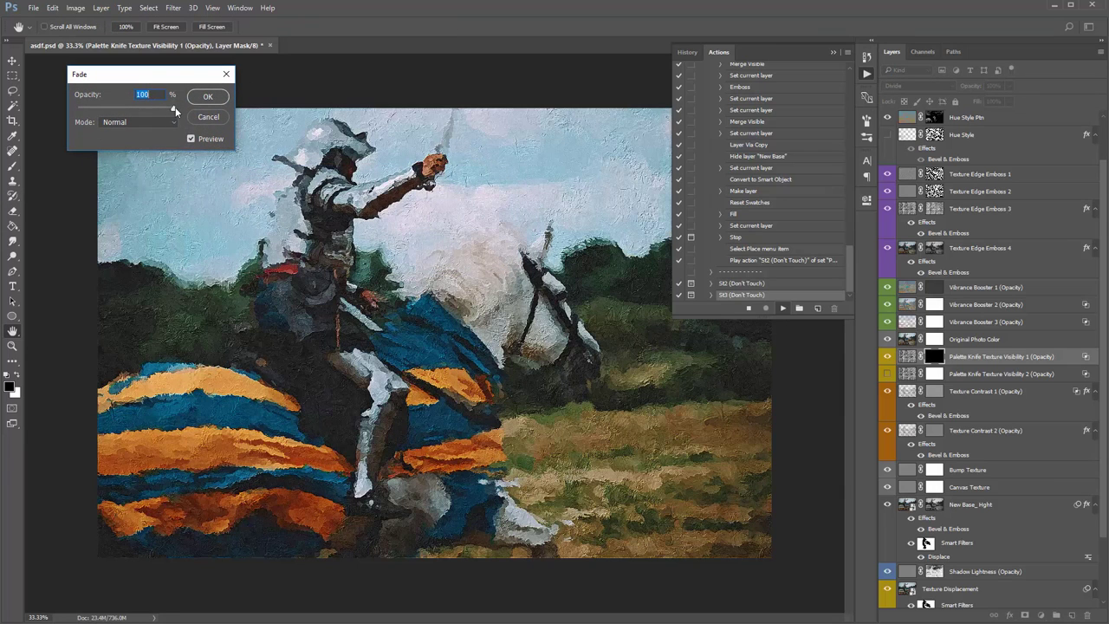
pyautogui.moveTo(175, 111); pyautogui.dragTo(155, 111)
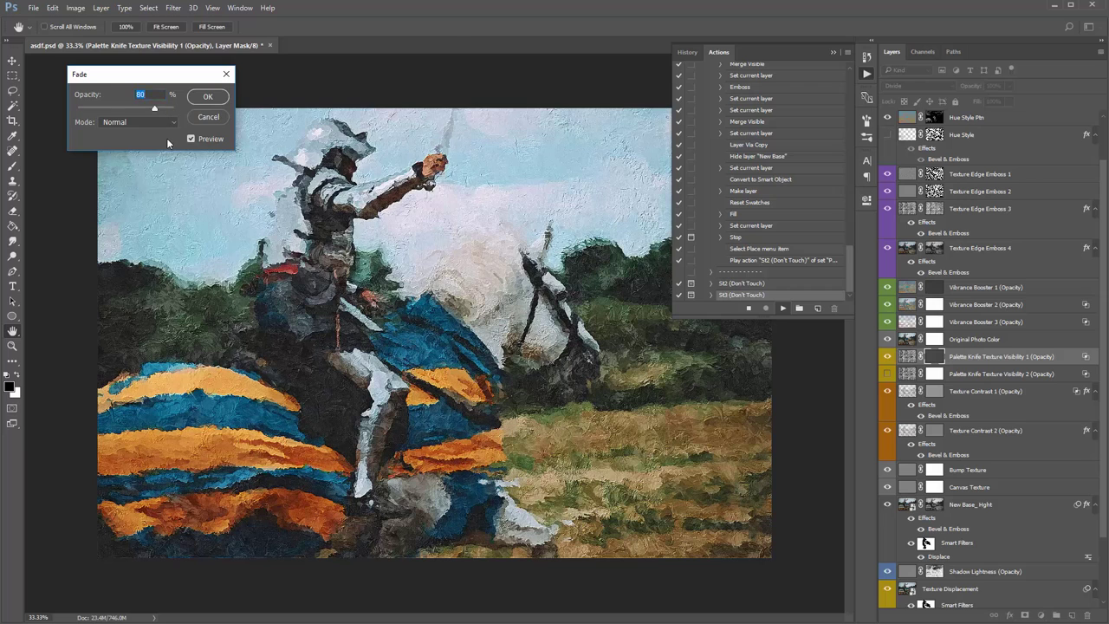
pyautogui.press('Return')
pyautogui.press('Return')
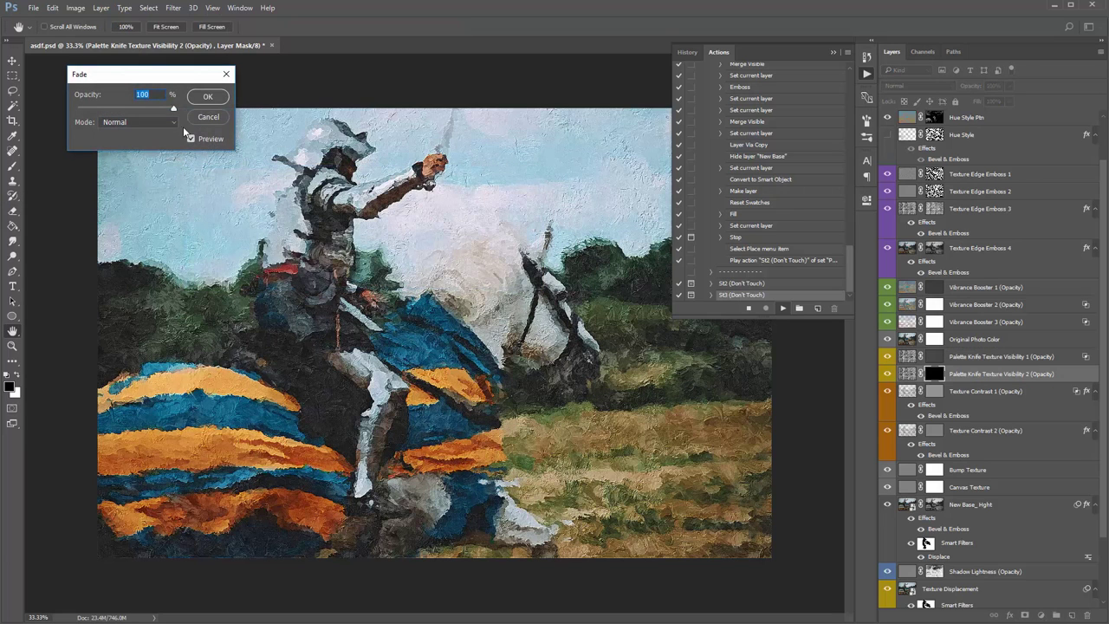
pyautogui.moveTo(174, 111); pyautogui.dragTo(146, 81)
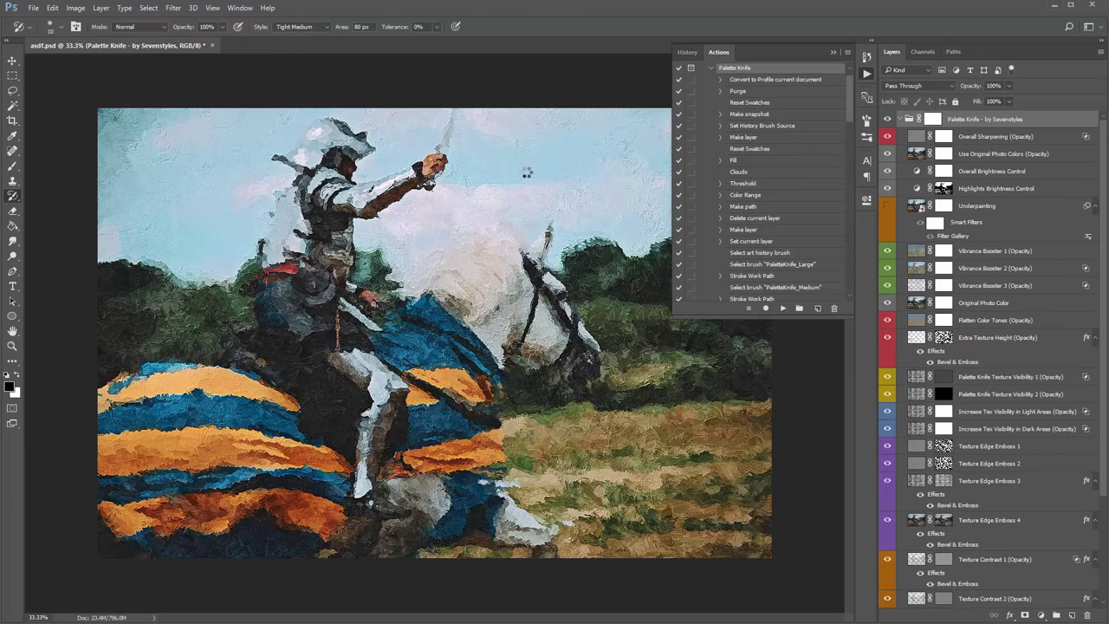
# Fold up the Palette Knife action's recorded commands and put the action list away to free the canvas
pyautogui.scroll(1, 719, 106)
pyautogui.click(711, 91)
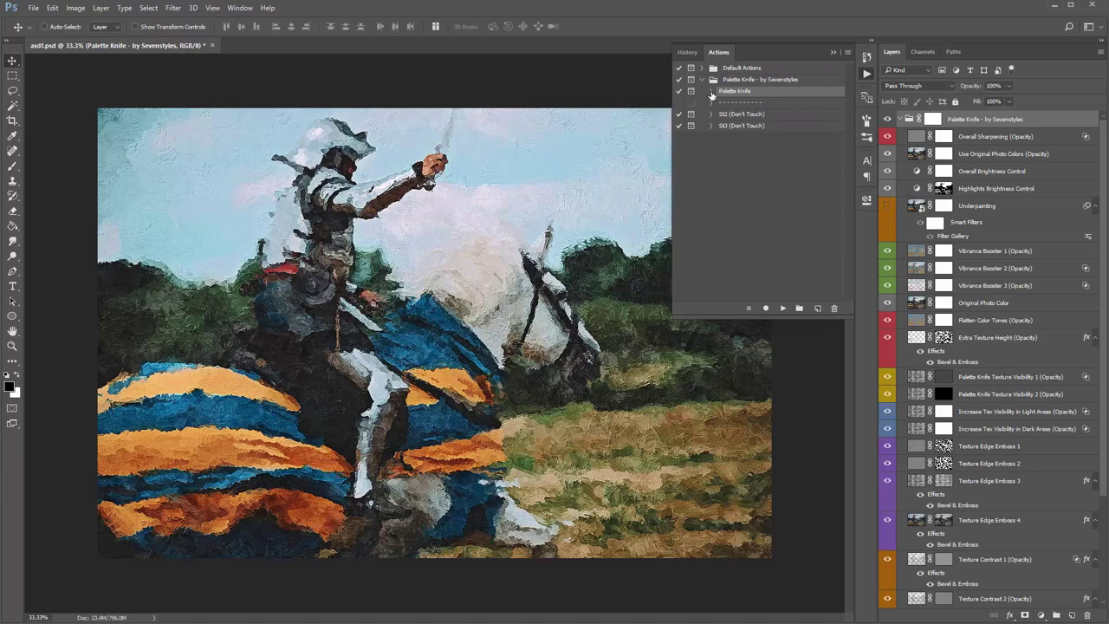
pyautogui.click(833, 54)
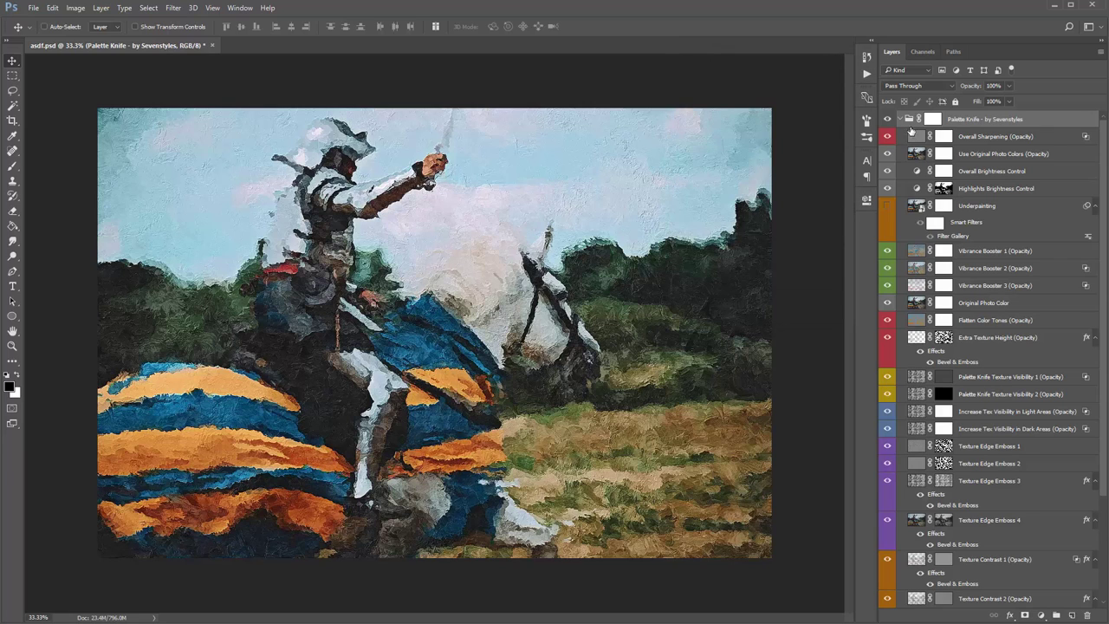
# Look through the generated layers, and collapse and reopen the Palette Knife group with its layer effects folded away
pyautogui.scroll(-2, 1104, 206)
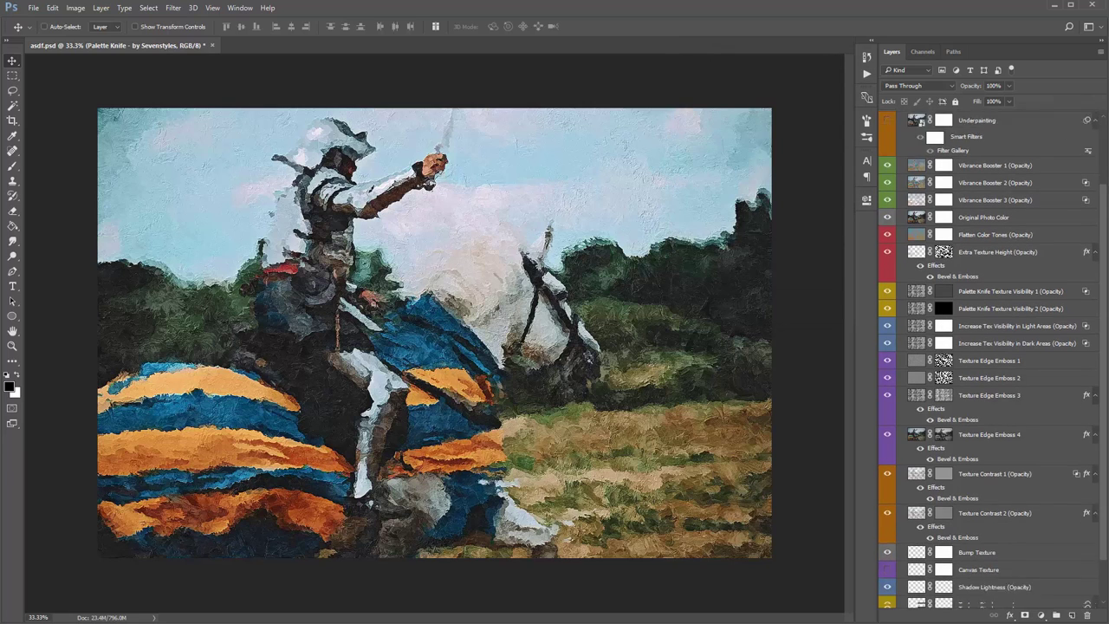
pyautogui.scroll(-1, 1095, 349)
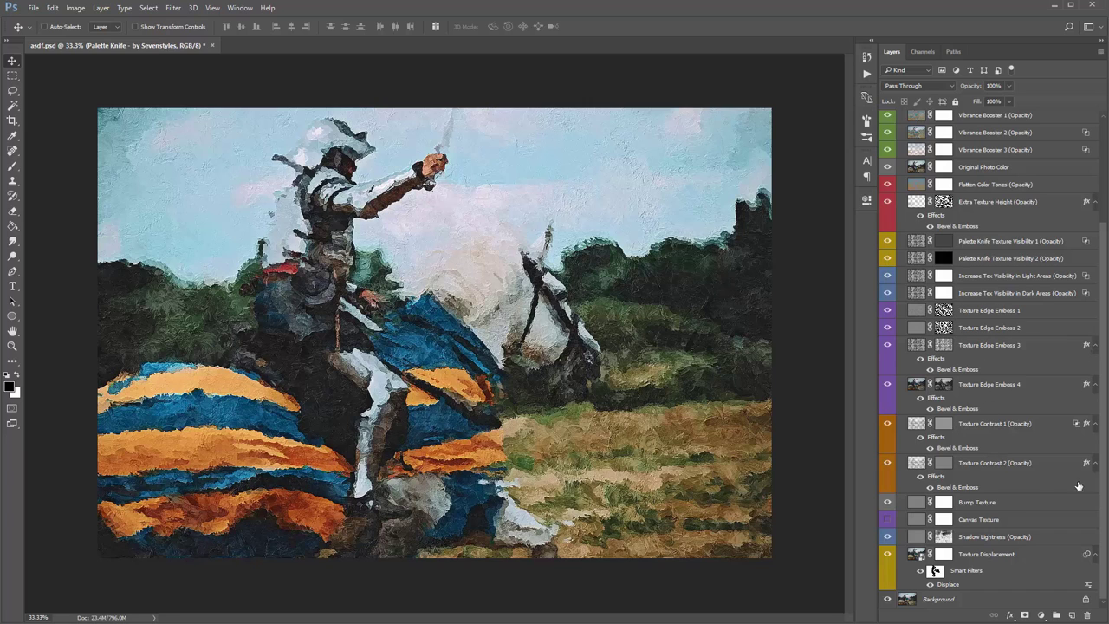
pyautogui.scroll(3, 928, 567)
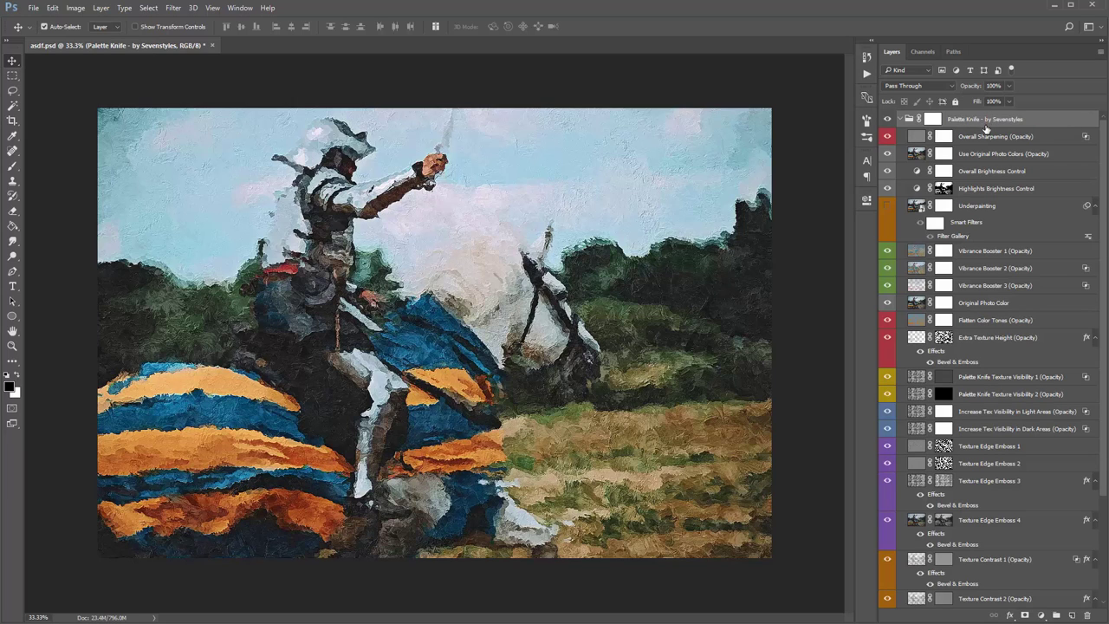
pyautogui.click(901, 120)
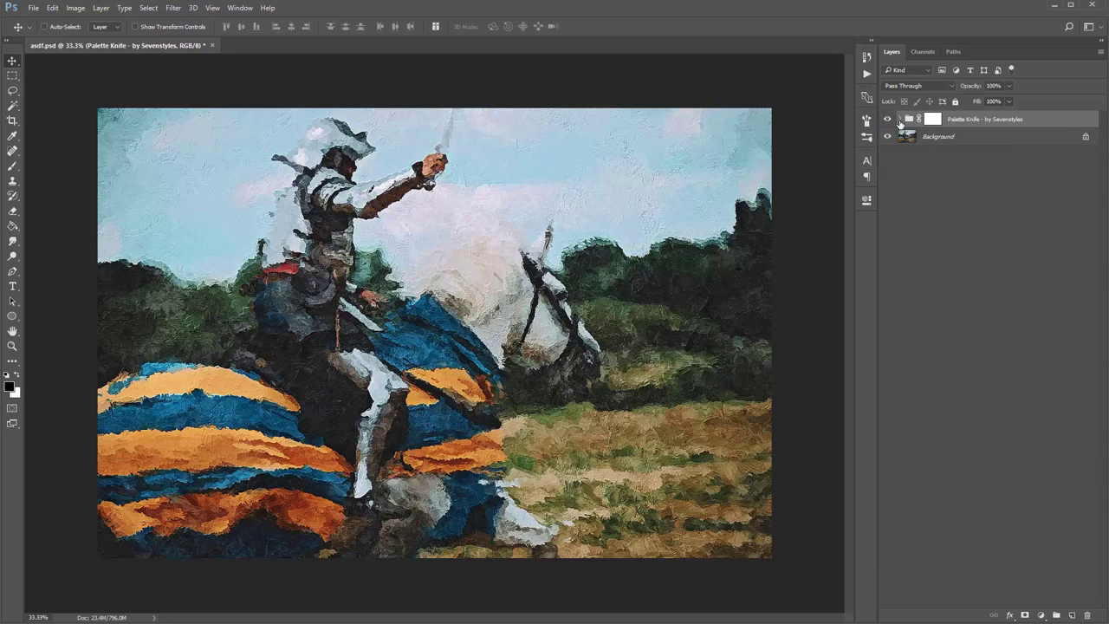
pyautogui.click(900, 121)
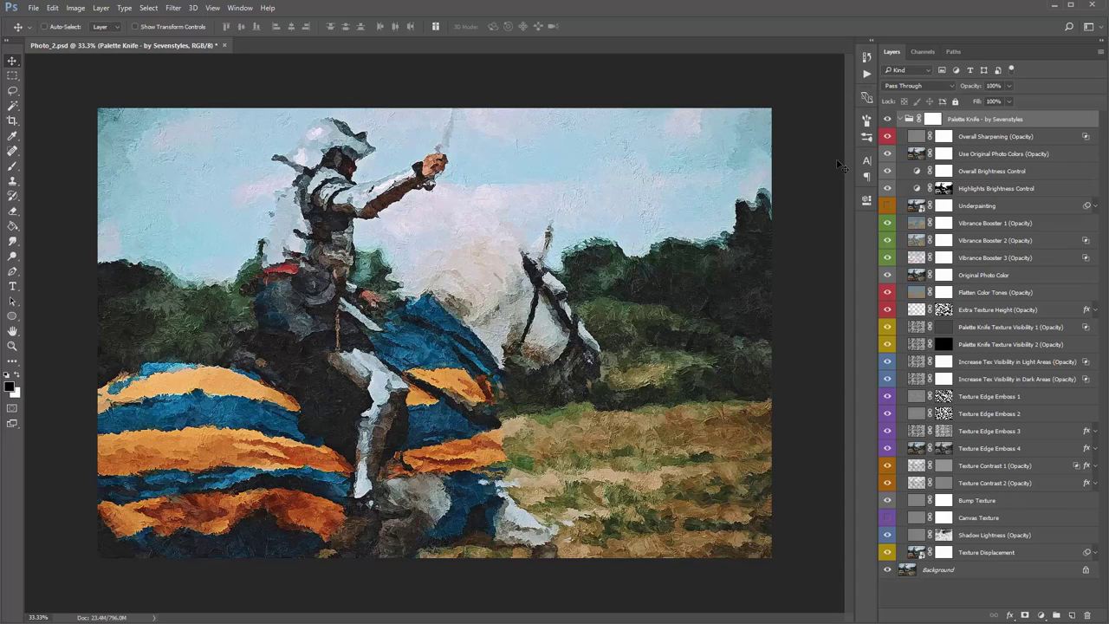
# Raise the Vibrance Booster 1 layer's opacity to 36%
pyautogui.click(979, 230)
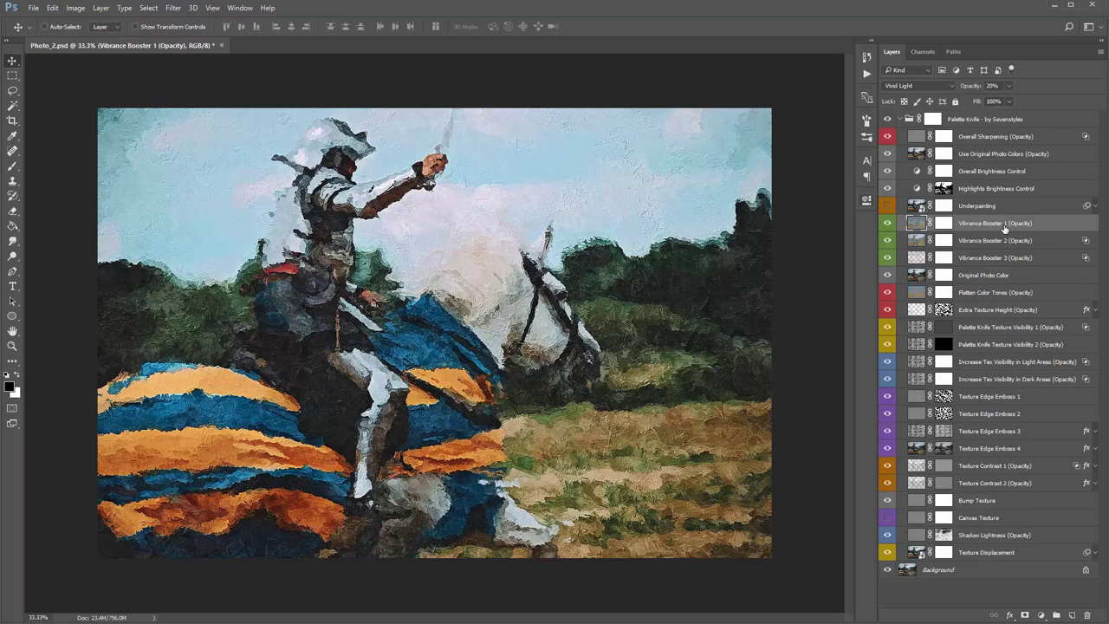
pyautogui.moveTo(965, 89); pyautogui.dragTo(569, 102)
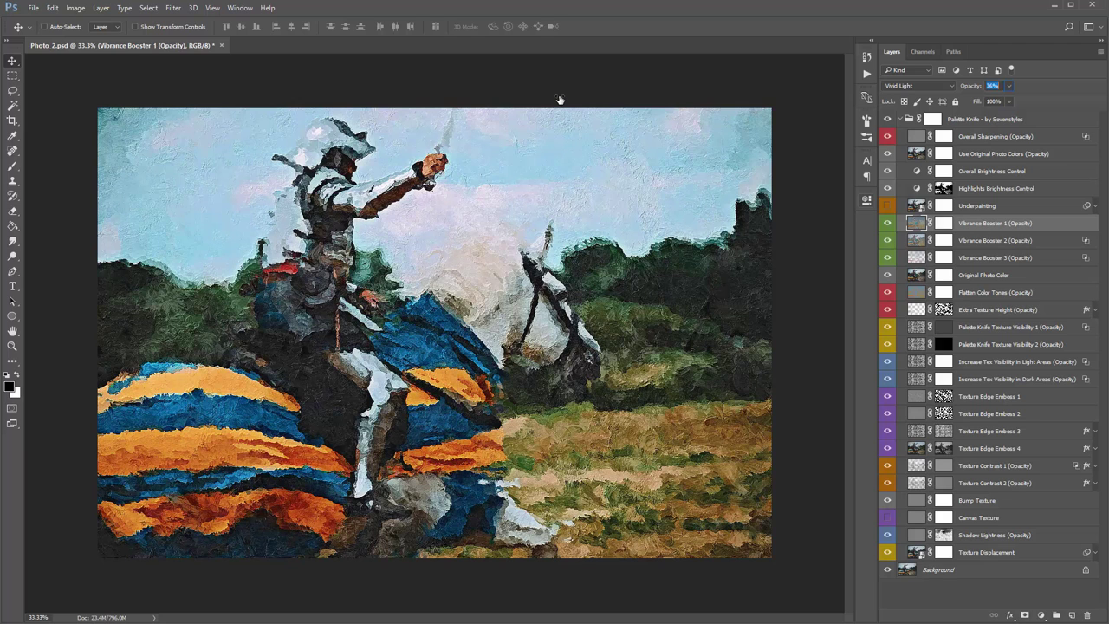
# Compare the painting with the original photo by hiding and reshowing the whole Palette Knife group twice, and save the document
pyautogui.moveTo(560, 99); pyautogui.dragTo(564, 99)
pyautogui.click(976, 122)
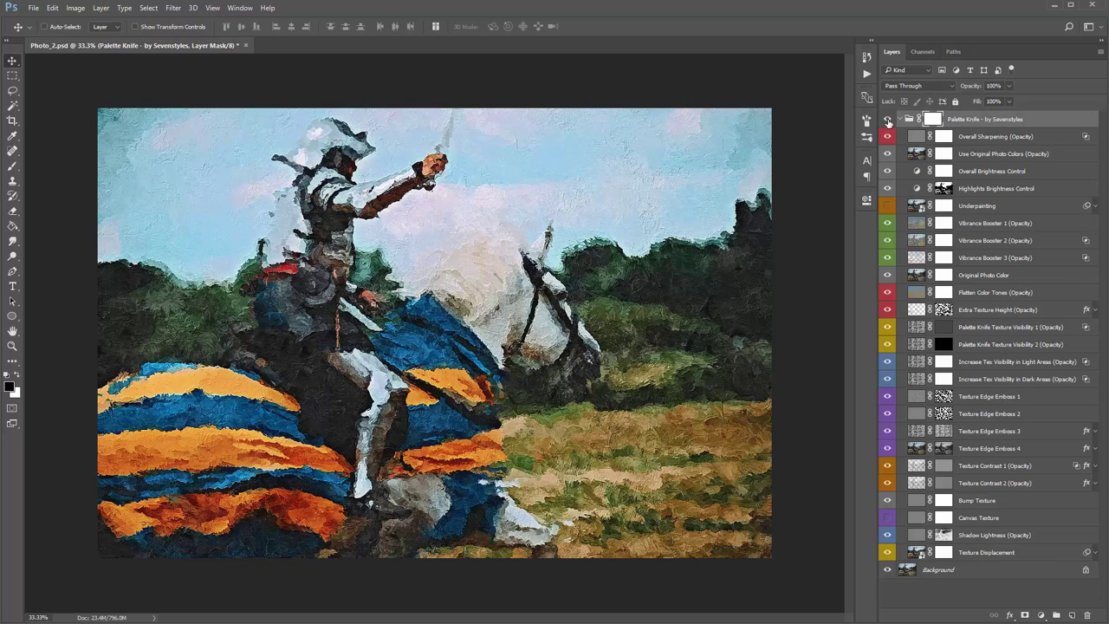
pyautogui.click(888, 119)
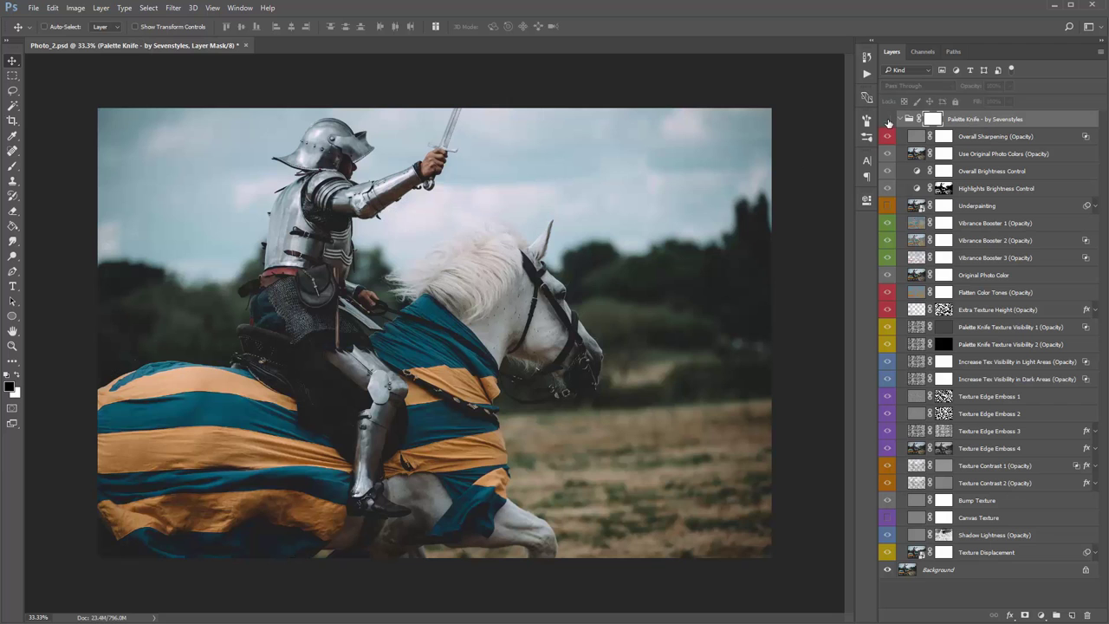
pyautogui.click(887, 119)
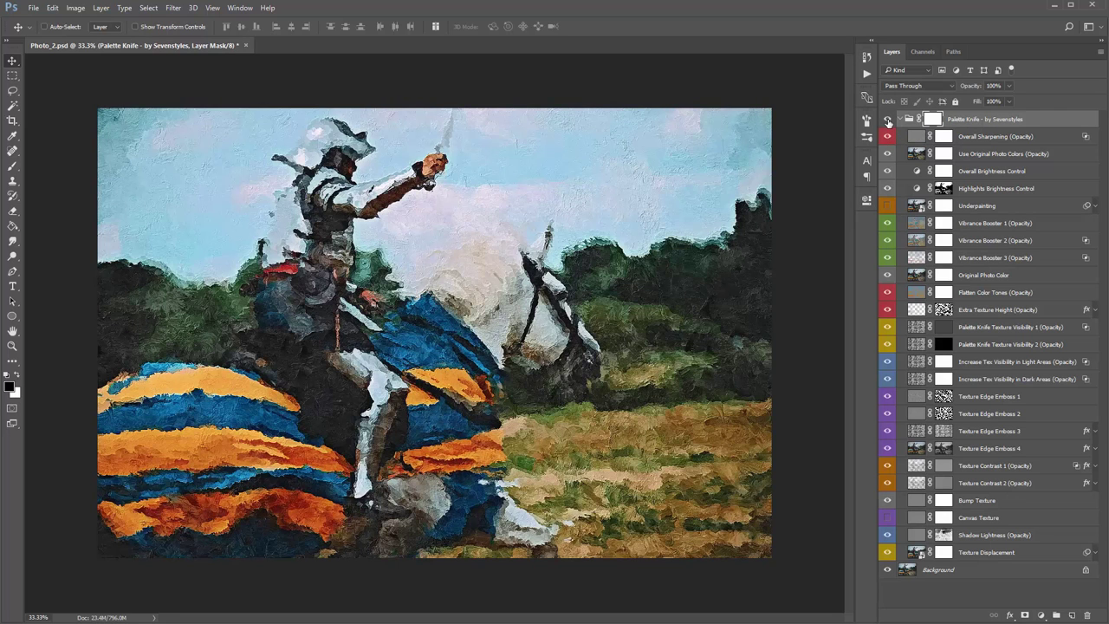
pyautogui.click(888, 119)
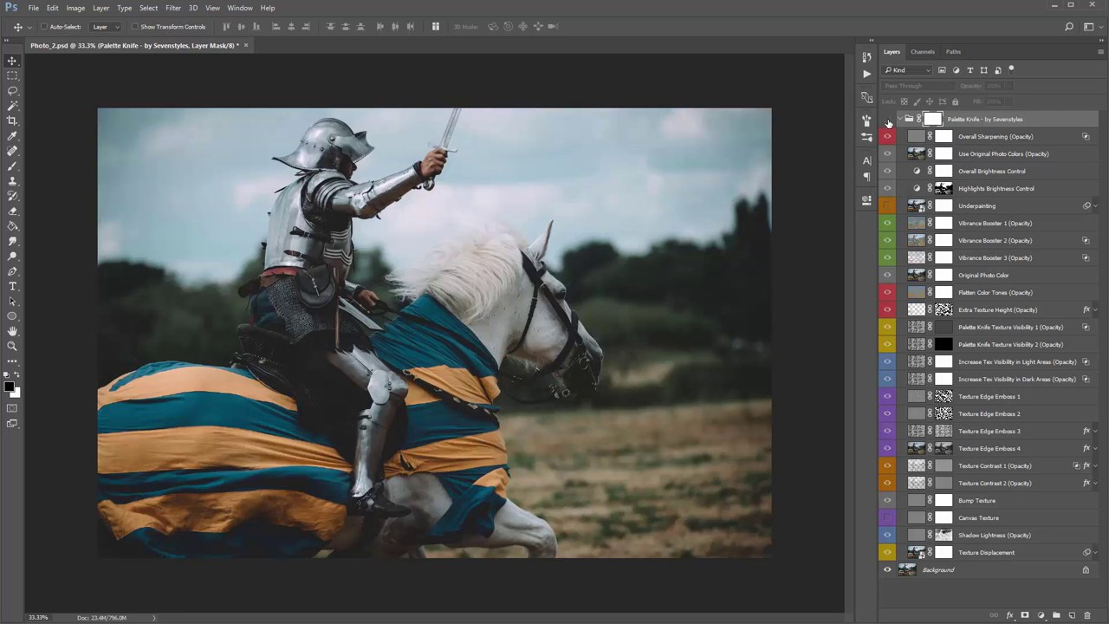
pyautogui.click(887, 120)
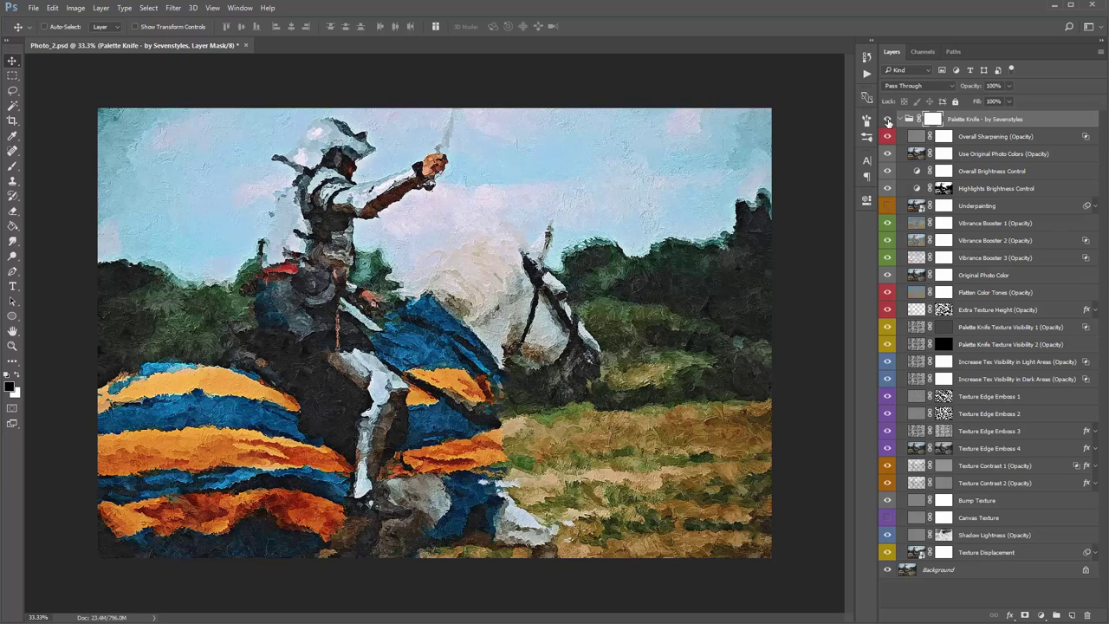
pyautogui.hotkey('ctrl', 's')
pyautogui.press('y')
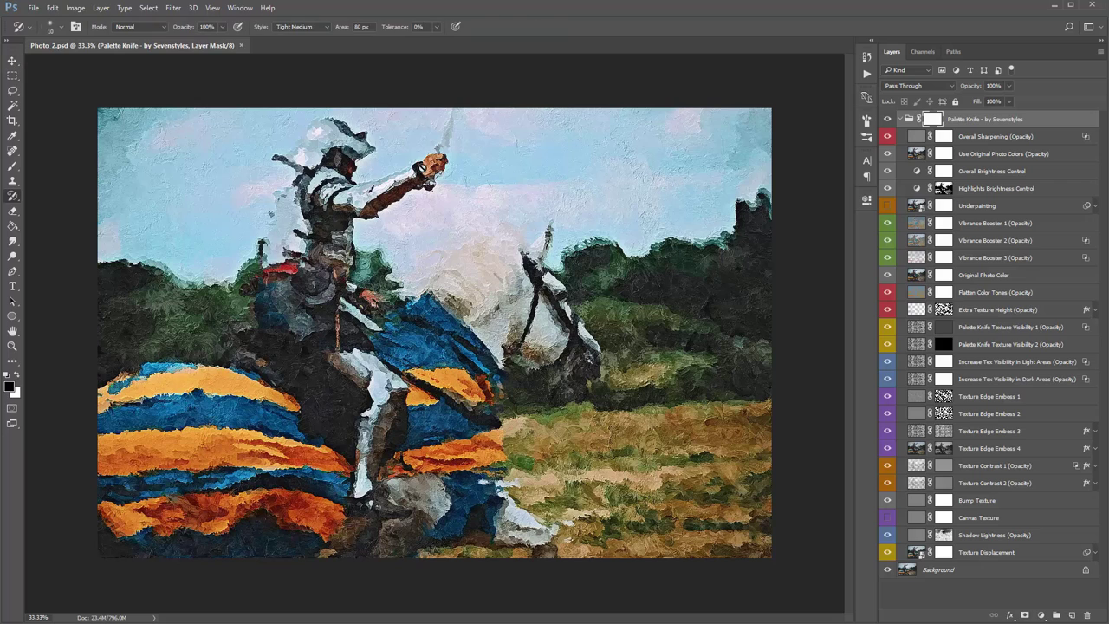
pyautogui.rightClick(15, 197)
pyautogui.click(60, 208)
pyautogui.press('b')
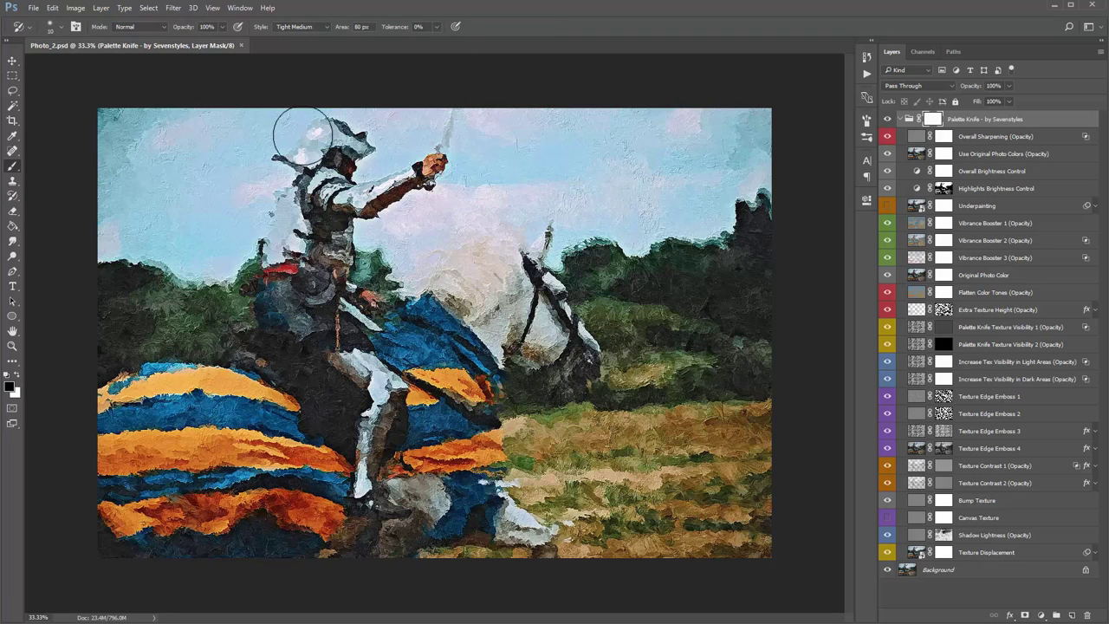
pyautogui.moveTo(295, 134)
pyautogui.mouseDown()
pyautogui.moveTo(234, 130)
pyautogui.moveTo(259, 126)
pyautogui.moveTo(224, 109)
pyautogui.mouseUp()
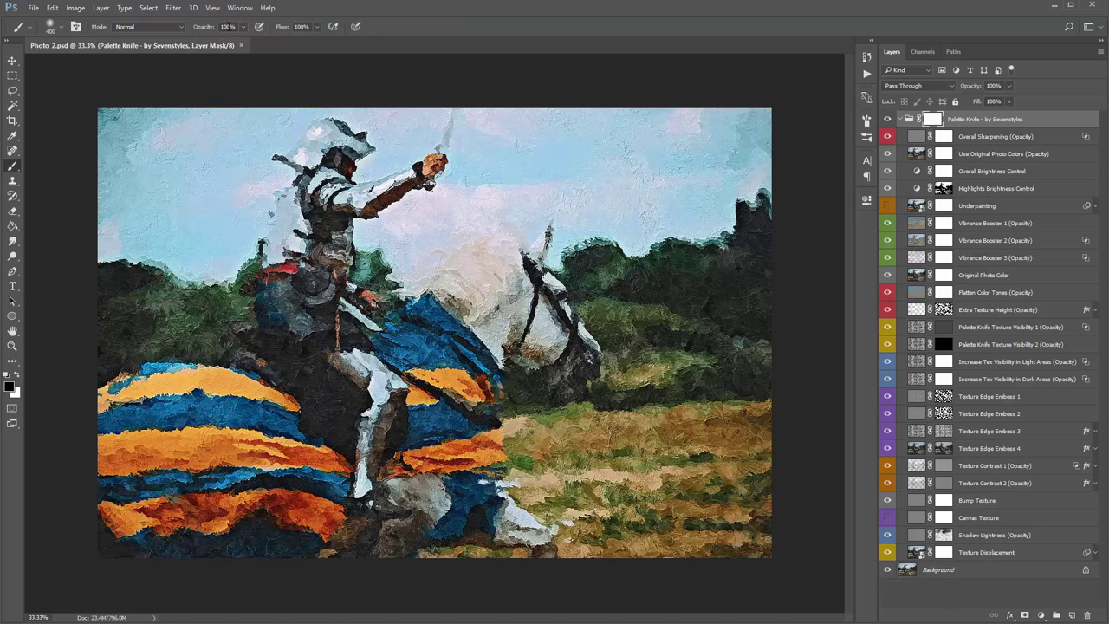
pyautogui.press('v')
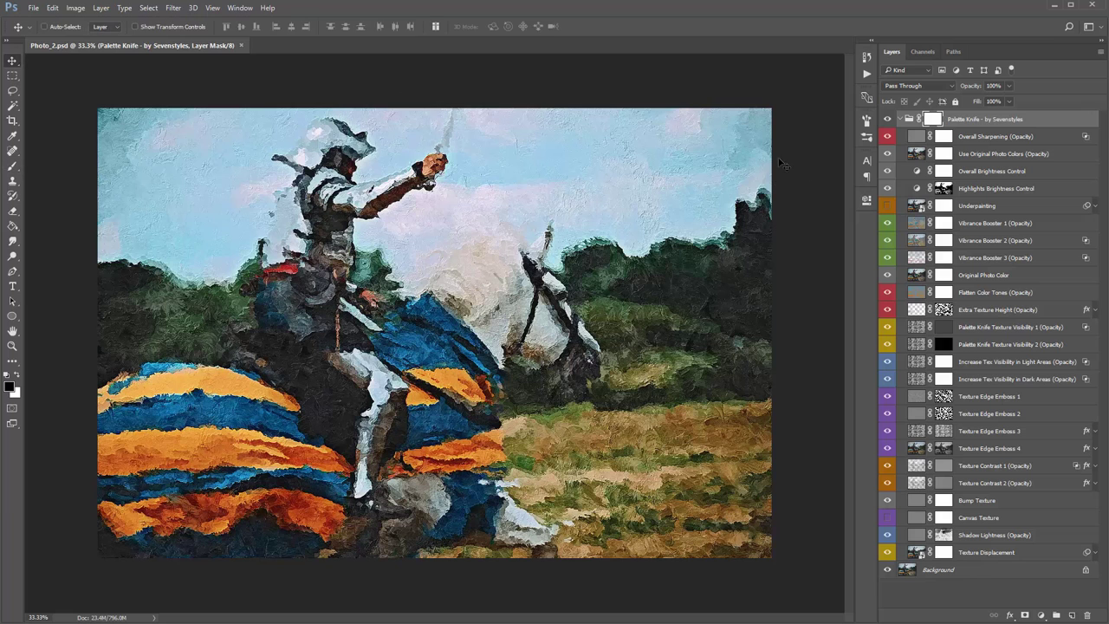
# Hide the Palette Knife group once more to view the original knight photo, and show the painting again
pyautogui.click(888, 119)
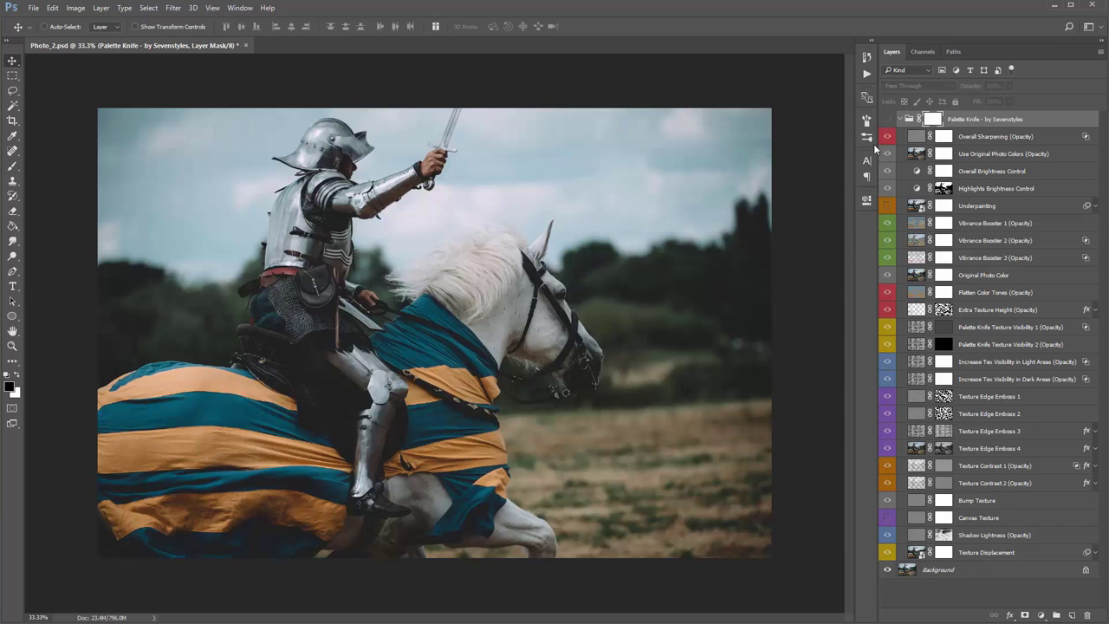
pyautogui.click(888, 118)
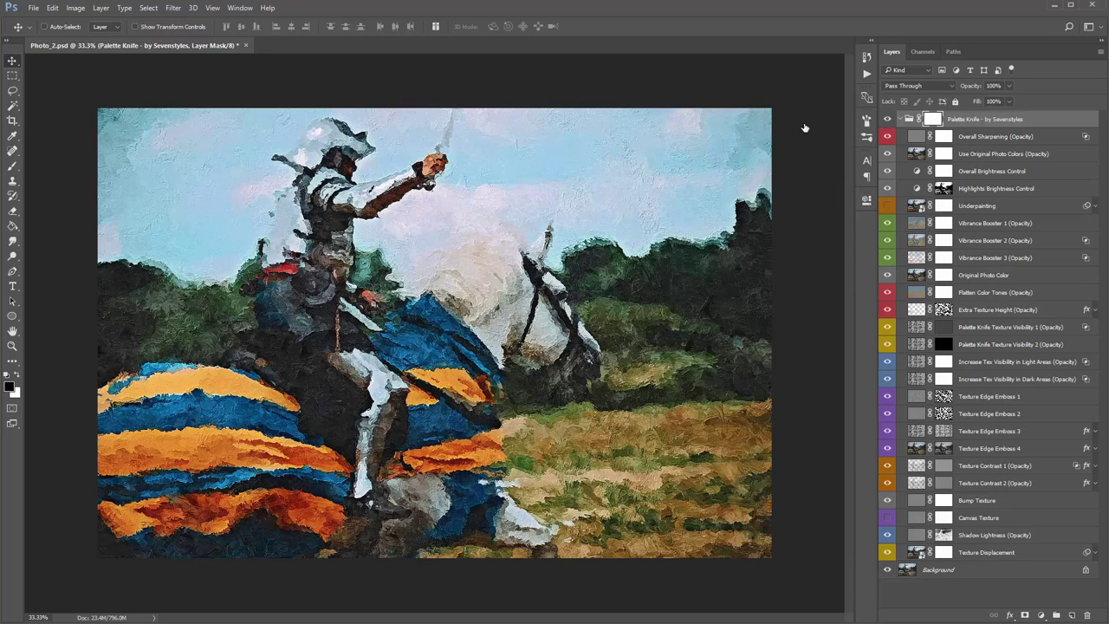